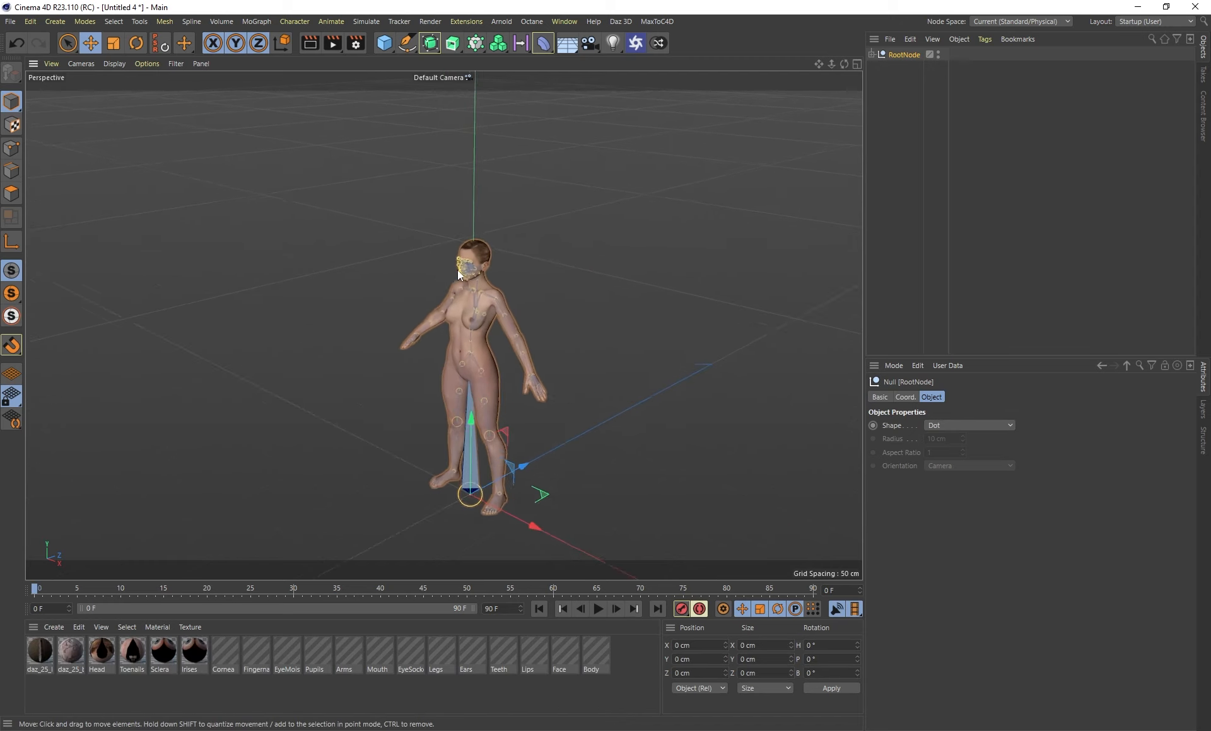
Play the character's facial animation up close and stop it at about frame 75
scroll(467, 265, "up", 10)
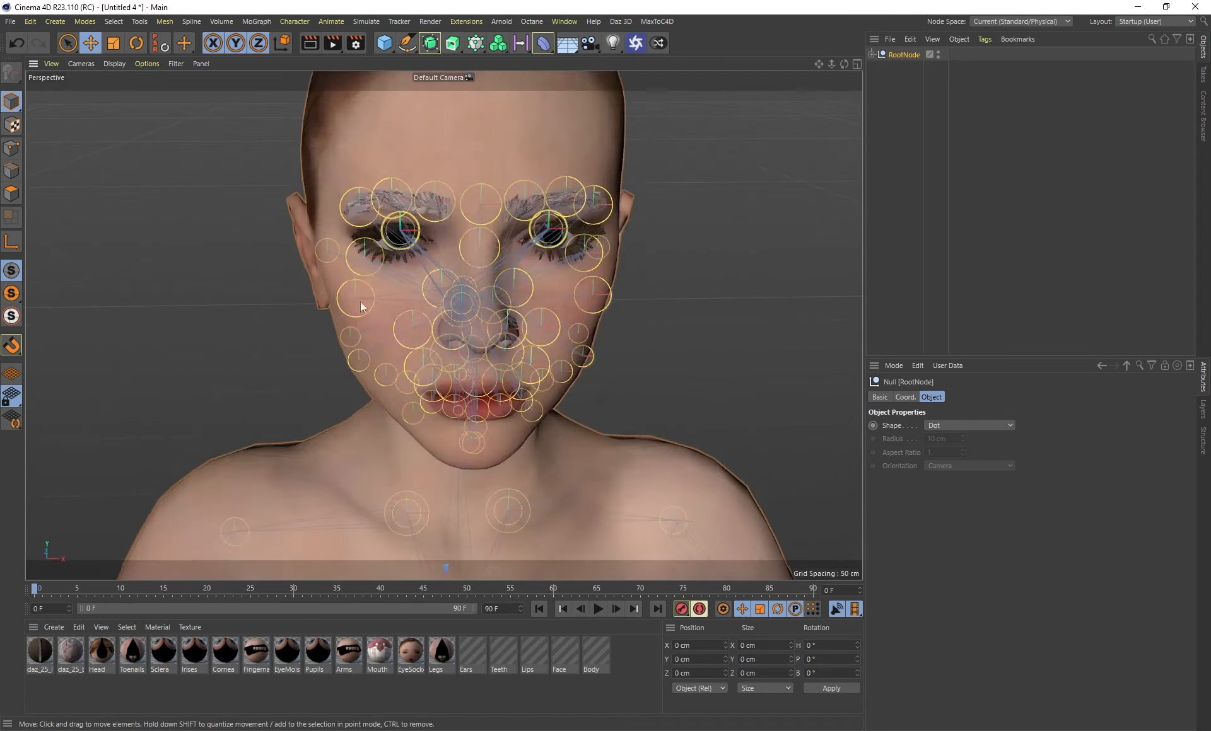
left_click(598, 608)
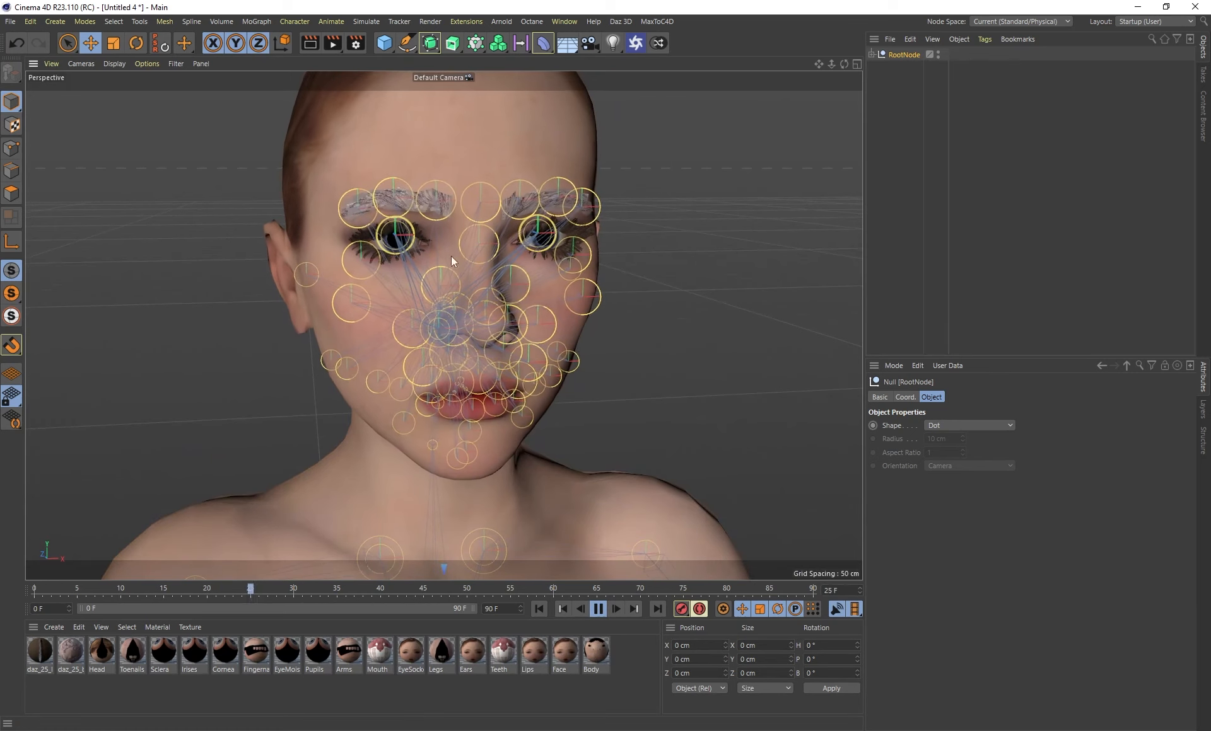
left_click(598, 608)
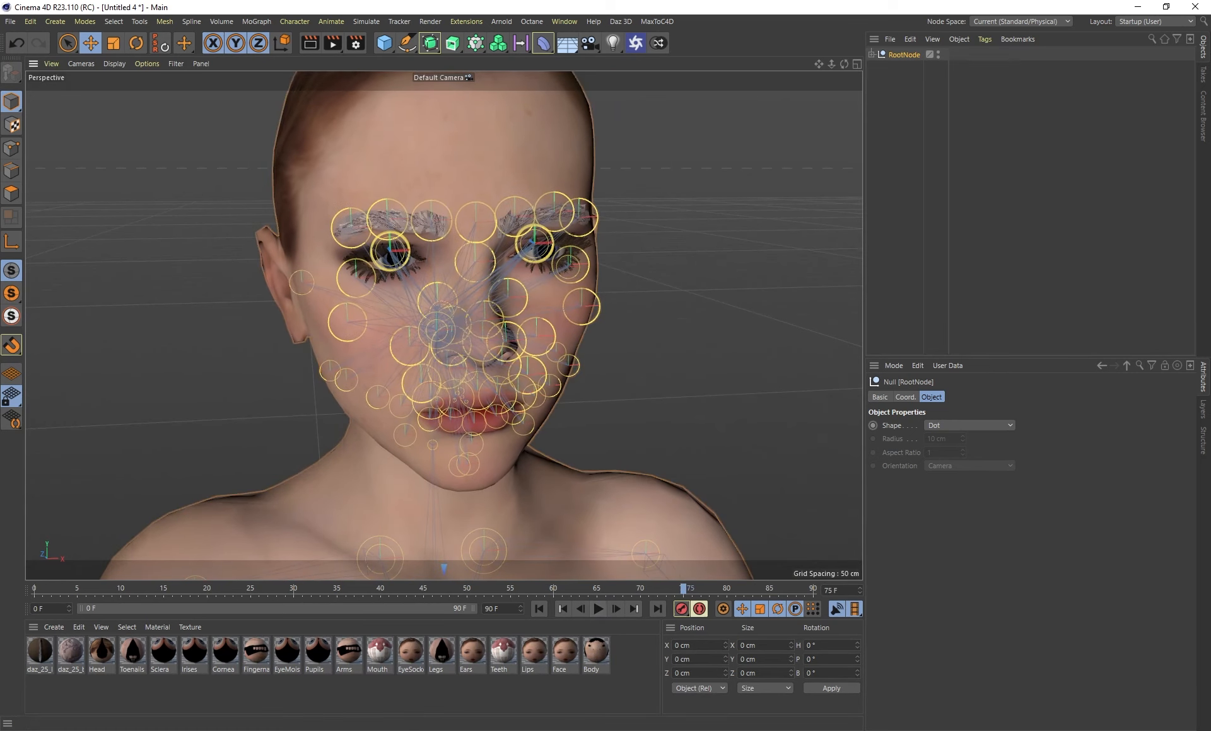
Start a live Octane render of the face and place the Live Viewer beside the perspective view
left_click_drag(468, 218, 791, 221)
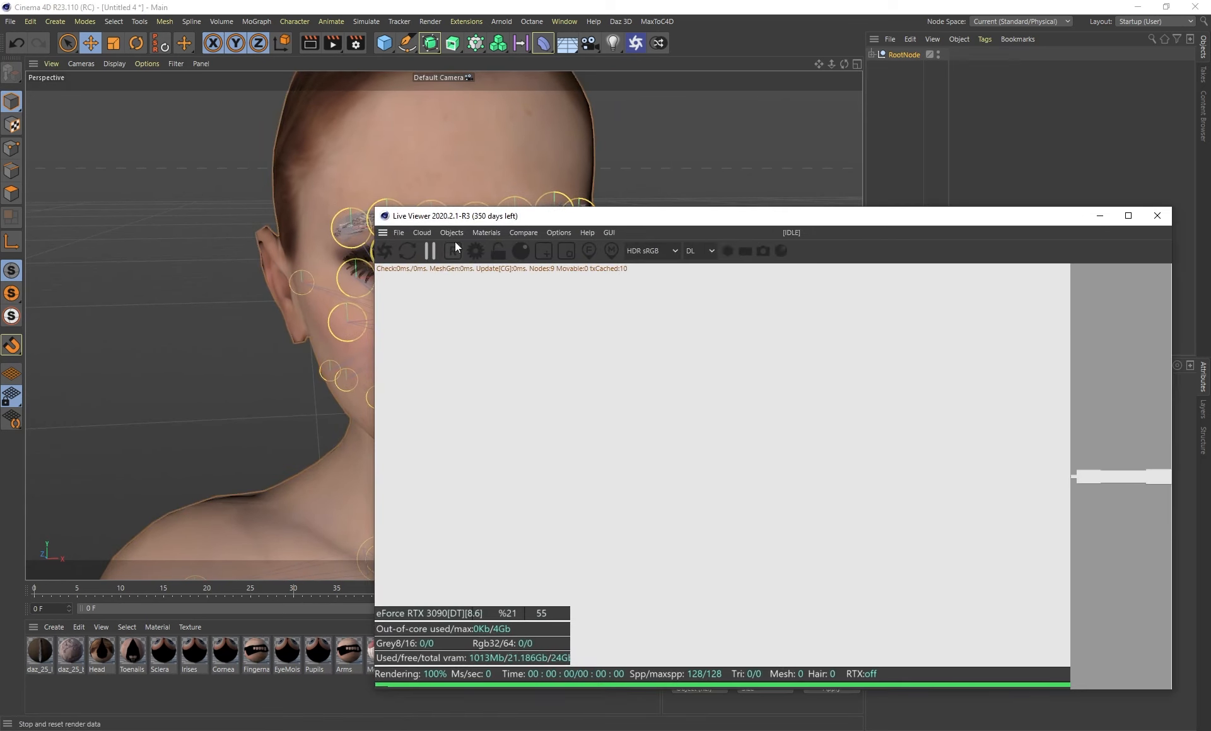
left_click(381, 249)
left_click(527, 248)
left_click_drag(572, 219, 653, 222)
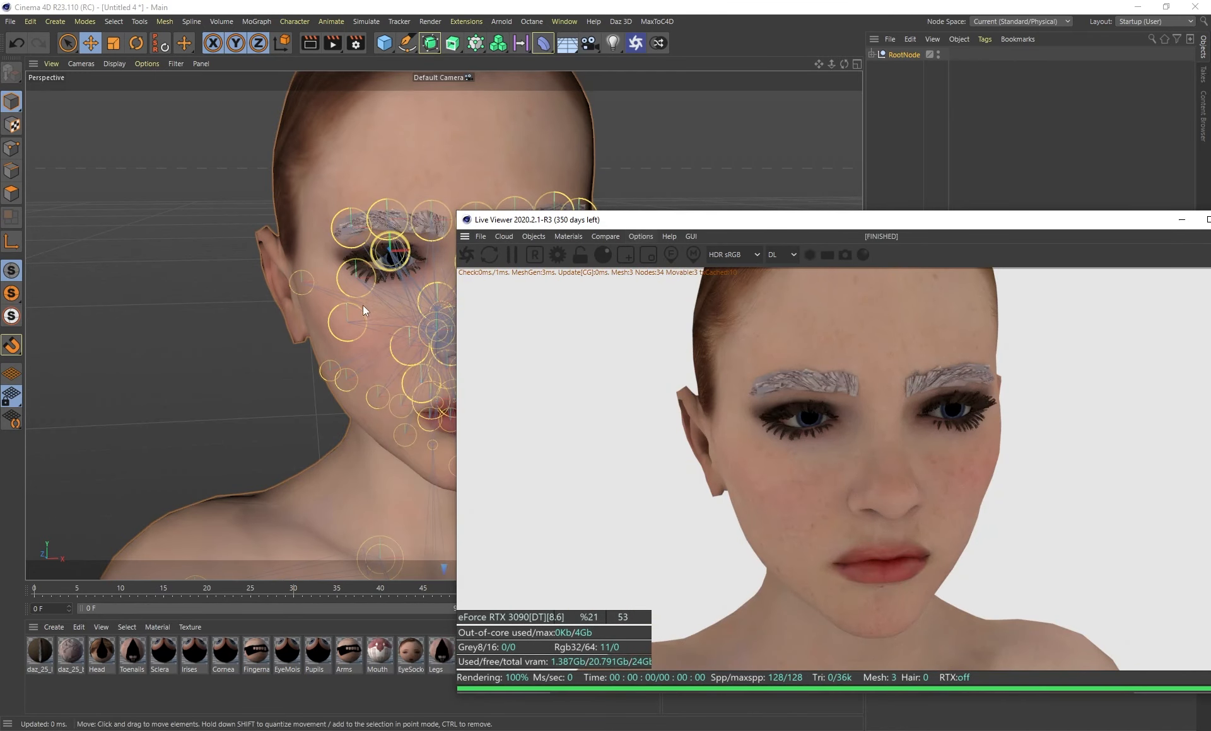
scroll(369, 289, "up", 2)
scroll(328, 296, "up", 4)
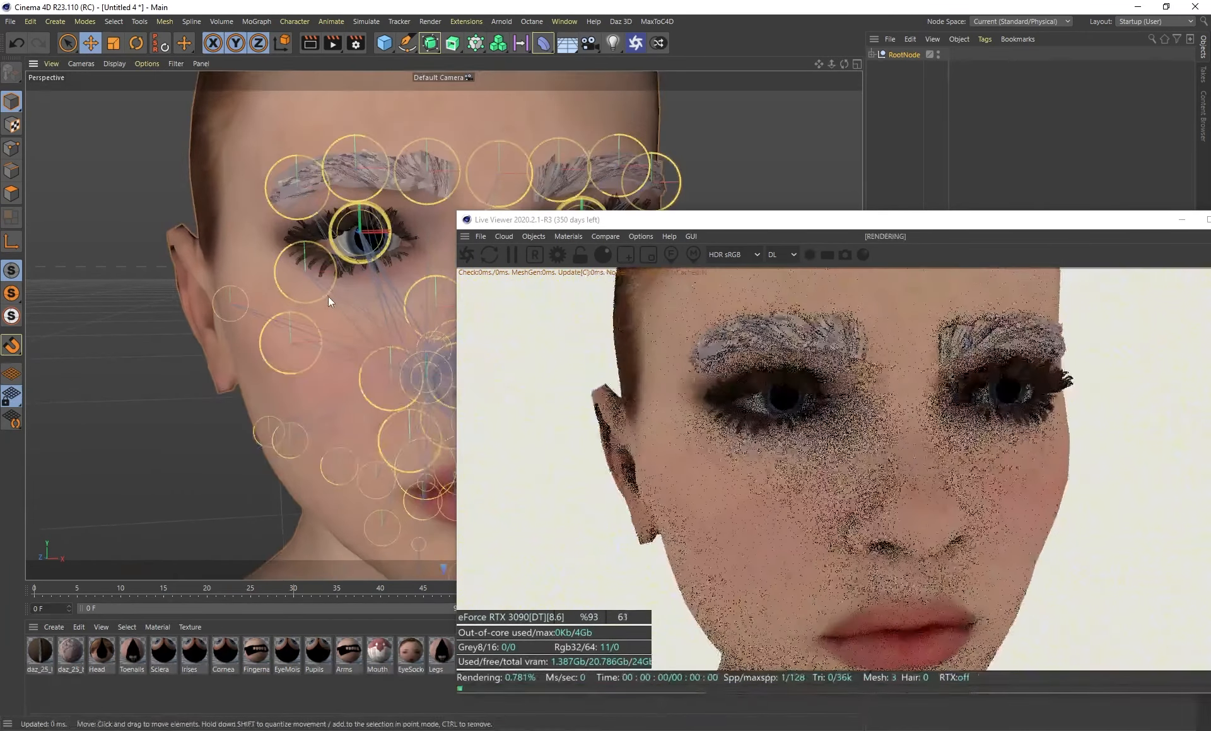
scroll(347, 296, "up", 1)
scroll(347, 296, "down", 1)
left_click_drag(654, 220, 611, 94)
Convert all of the character's materials to Octane materials and delete the original ones
left_click_drag(634, 691, 37, 646)
left_click(527, 111)
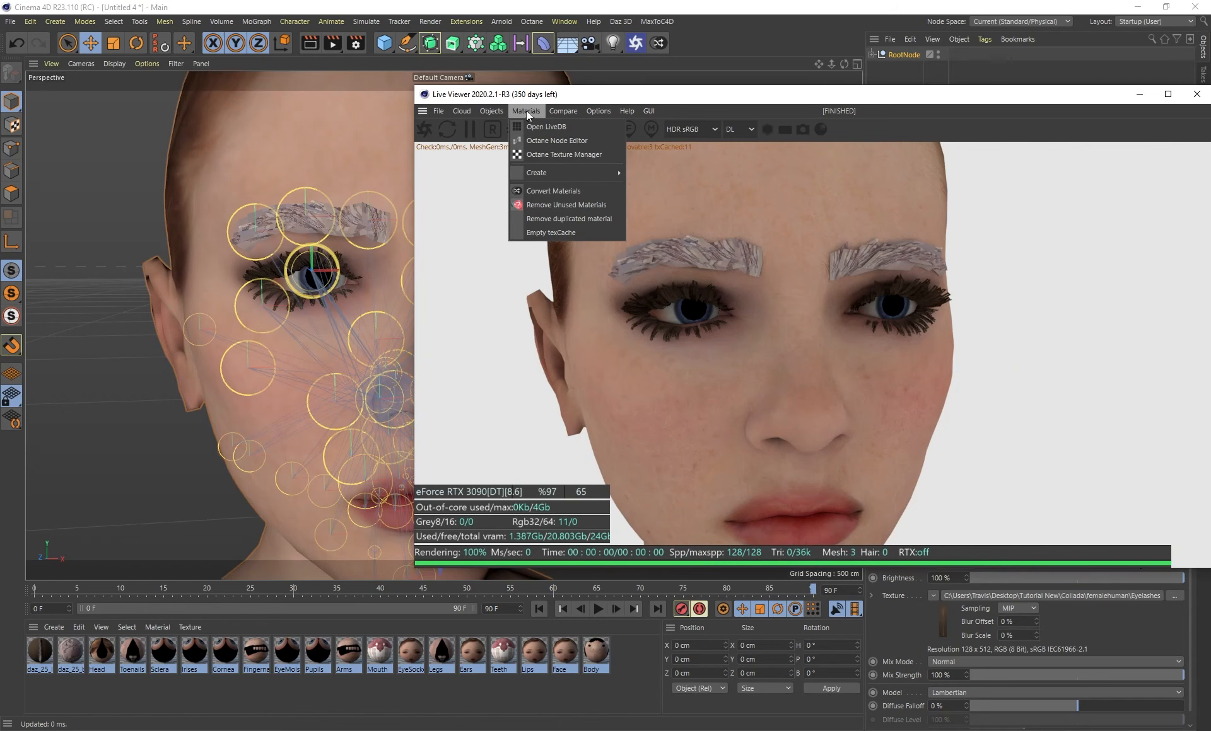
left_click(551, 192)
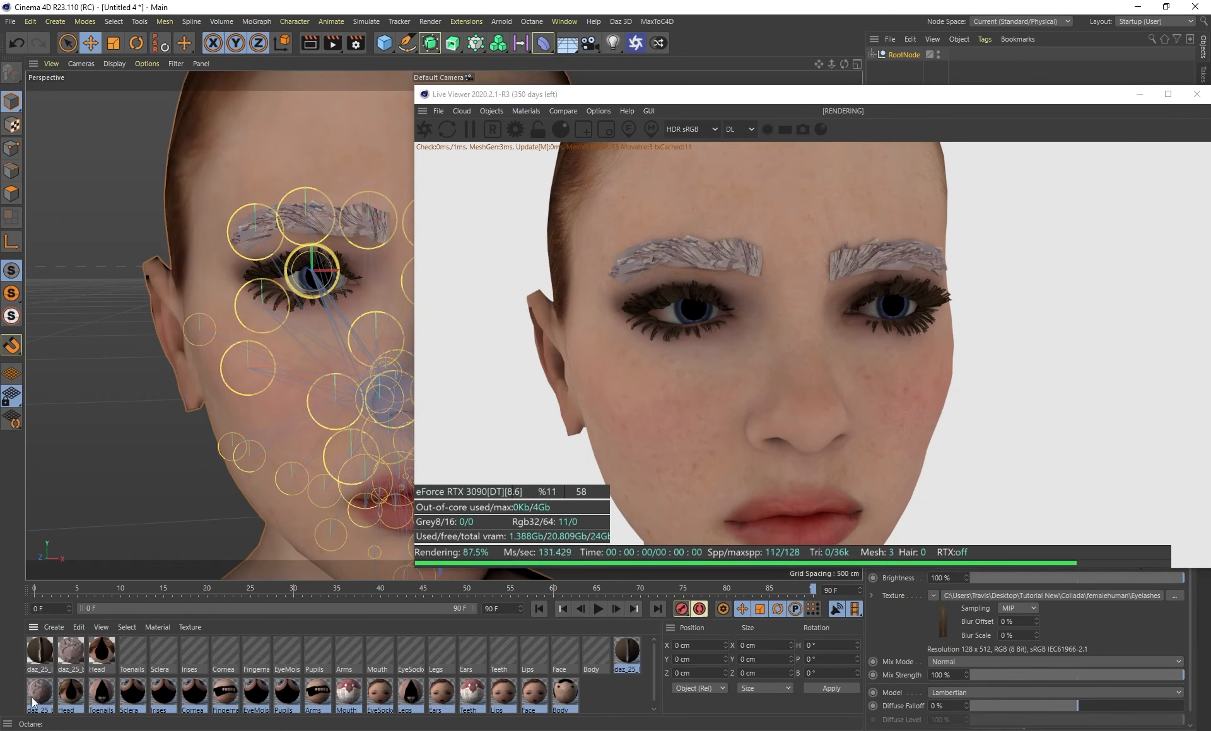
key("Delete")
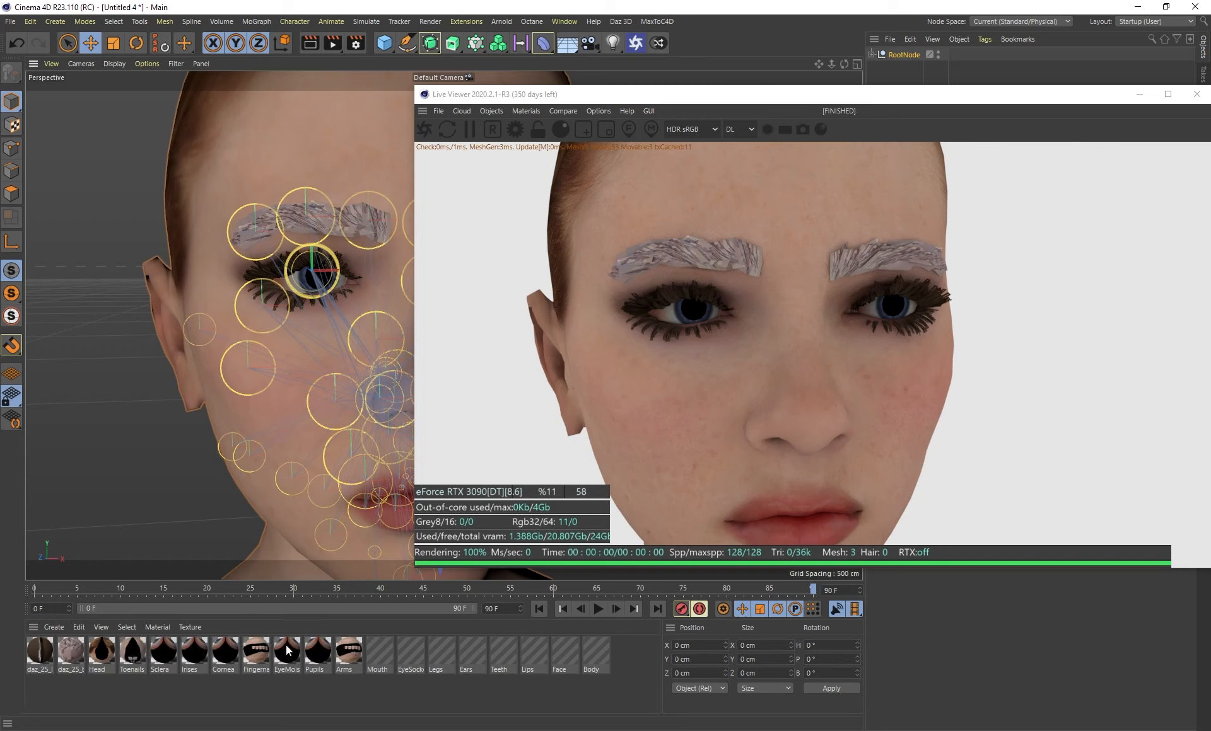
In the eyelash material, invert the EyelashesD_result image used for opacity so the lash cards turn transparent
left_click(43, 650)
double_click(43, 650)
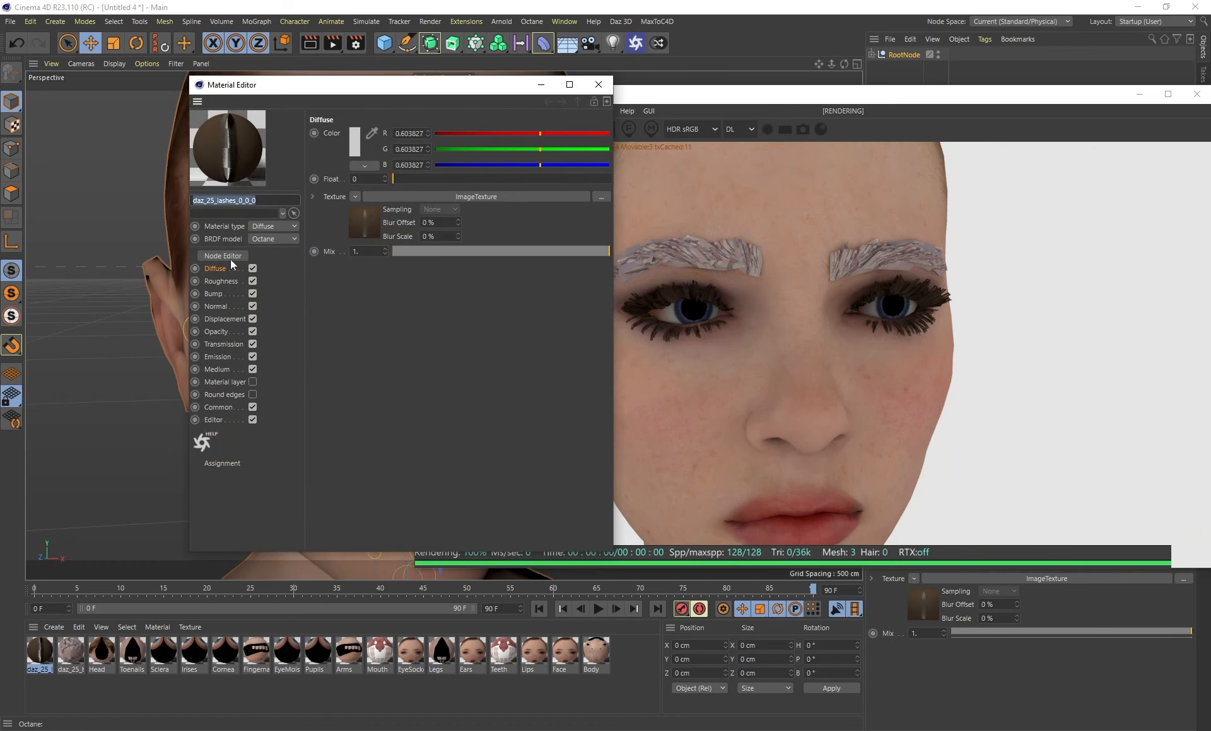
mouse_move(308, 96)
left_mouse_down()
mouse_move(107, 58)
mouse_move(291, 106)
left_mouse_up()
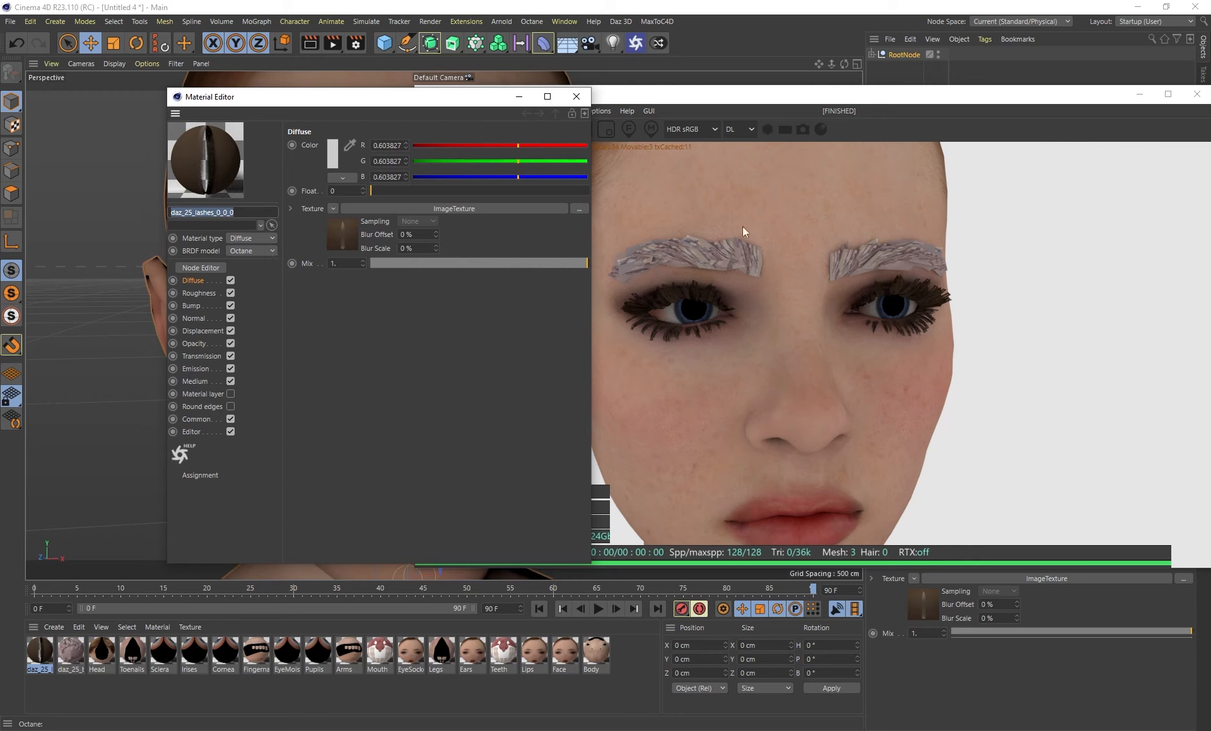
left_click(195, 343)
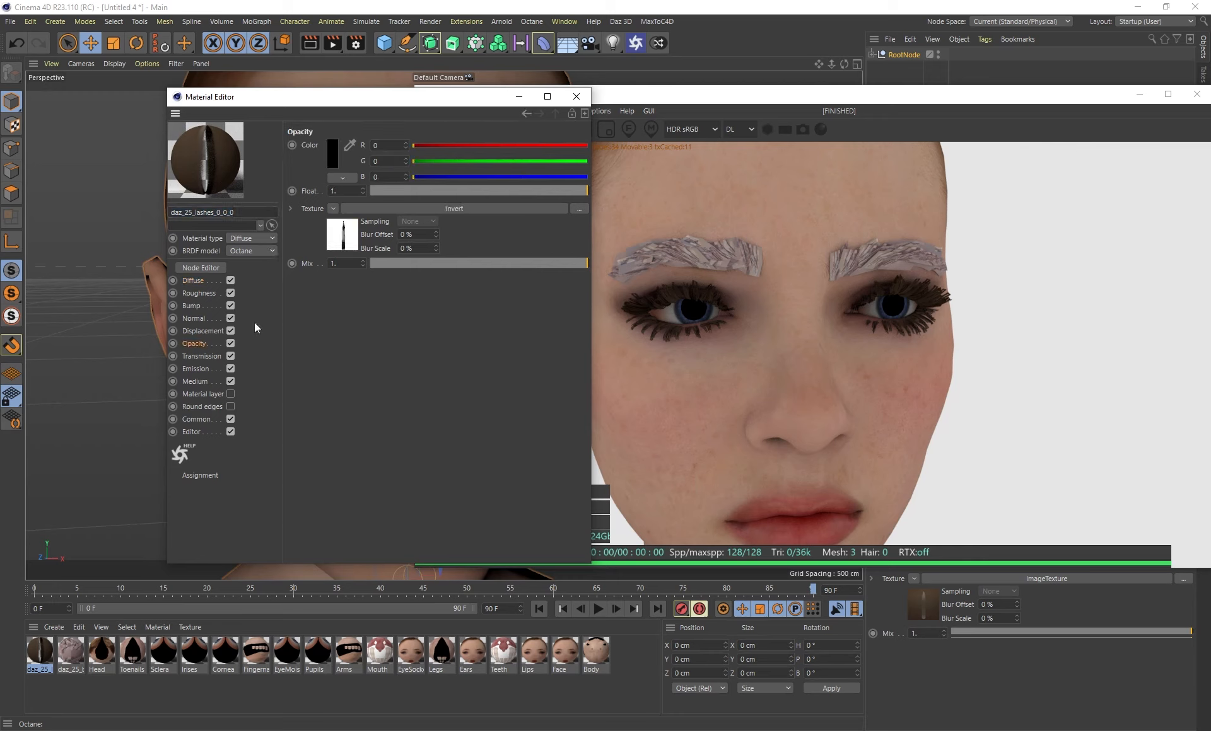
left_click(334, 240)
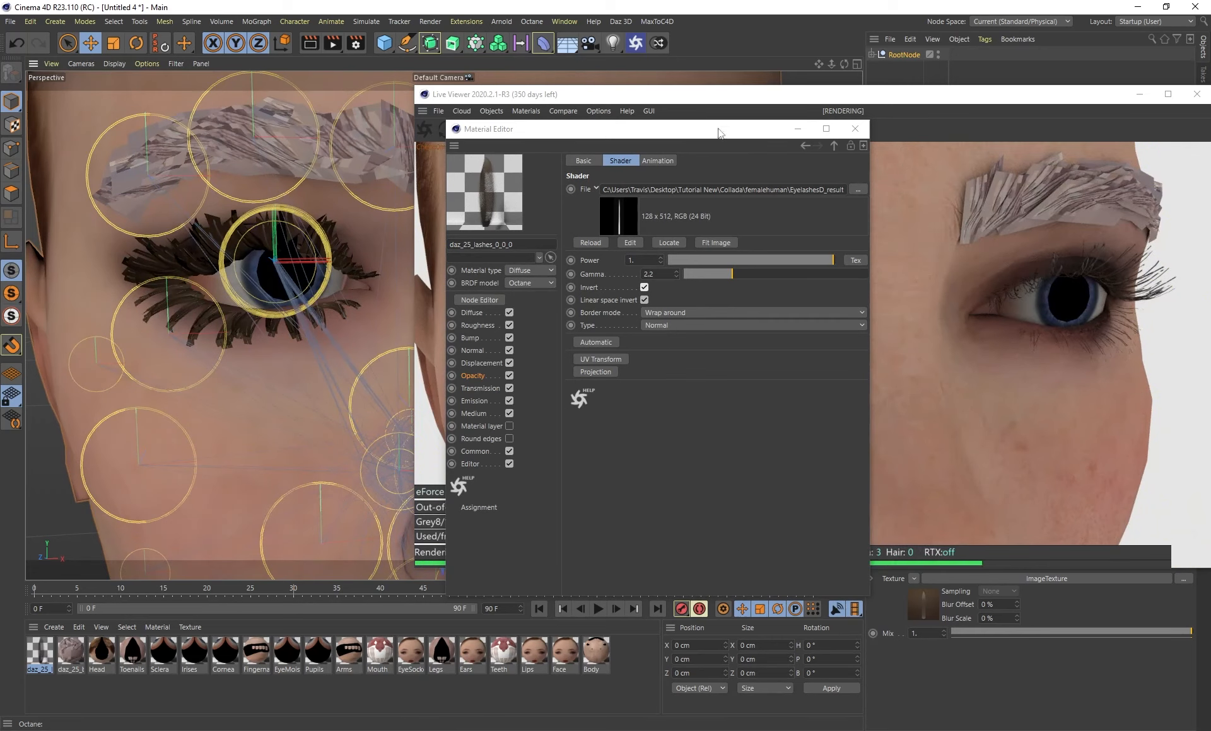
left_click_drag(714, 101, 318, 134)
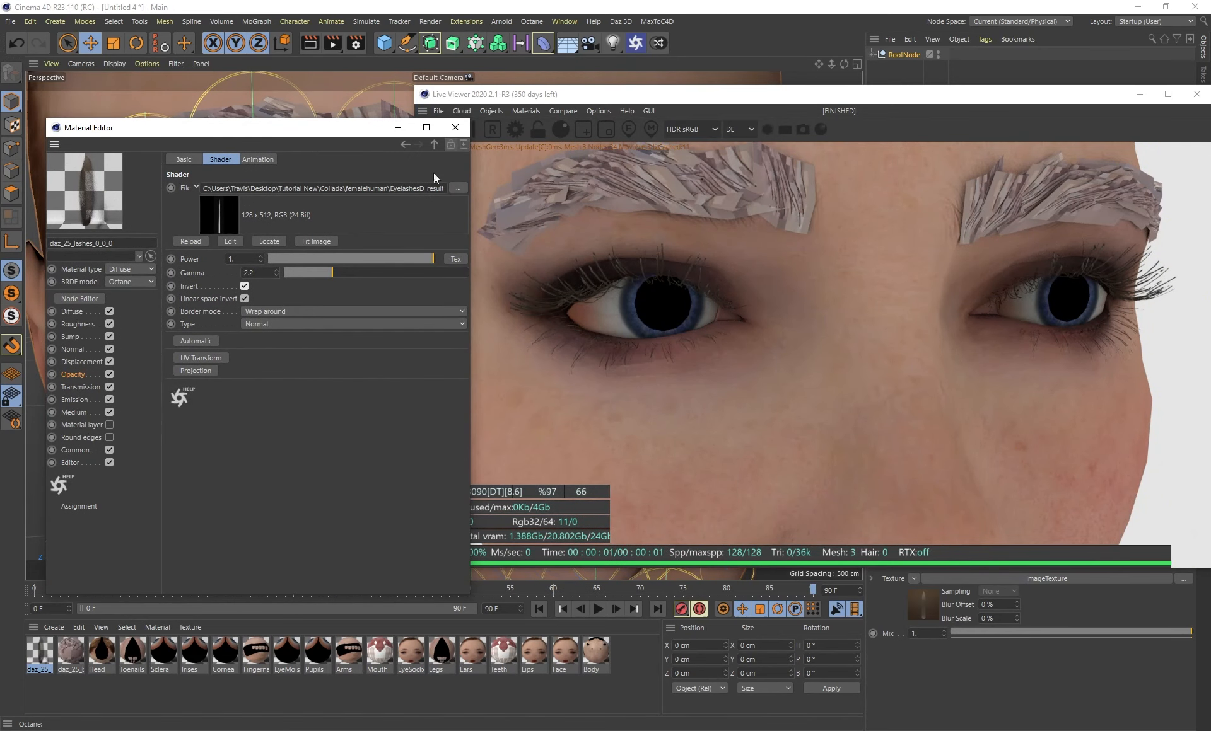
left_click(462, 124)
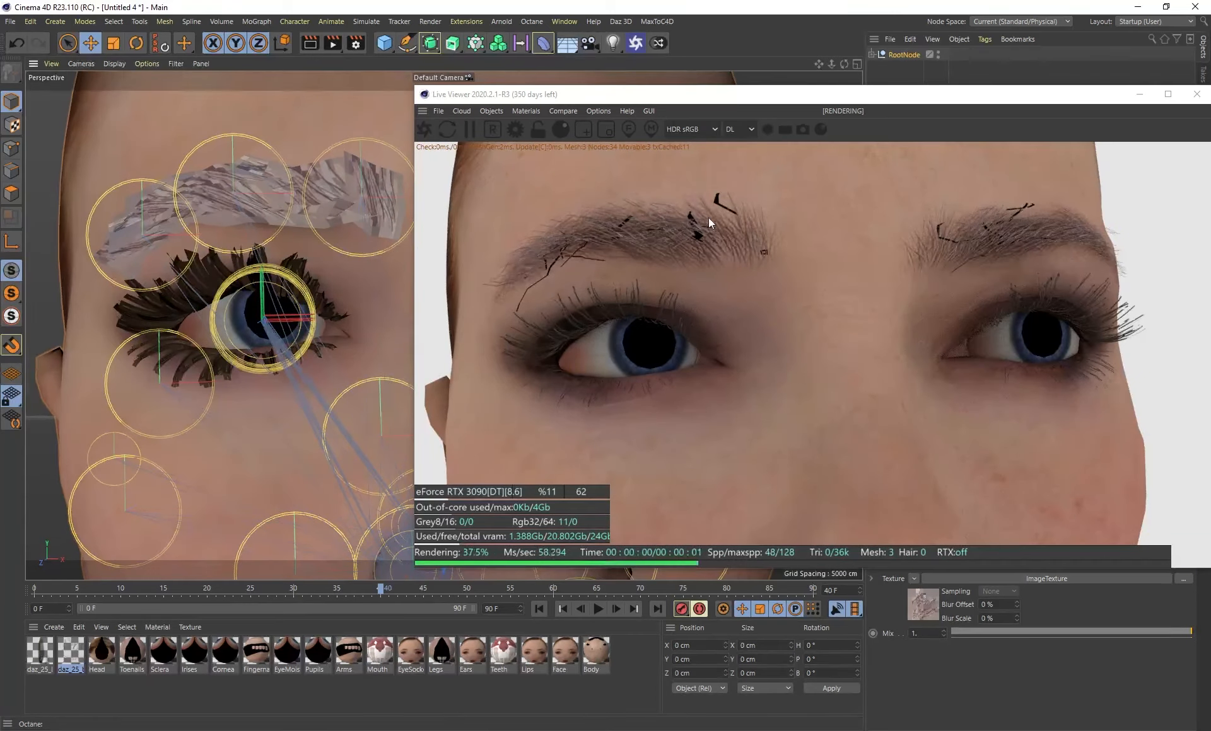
Set the Directlighting kernel's ray epsilon to 0.00001 to clean up the eyebrow rendering
mouse_move(271, 255)
left_mouse_down("alt")
mouse_move(350, 271)
mouse_move(259, 268)
left_mouse_up("alt")
middle_click_drag(259, 268, 287, 287, "alt")
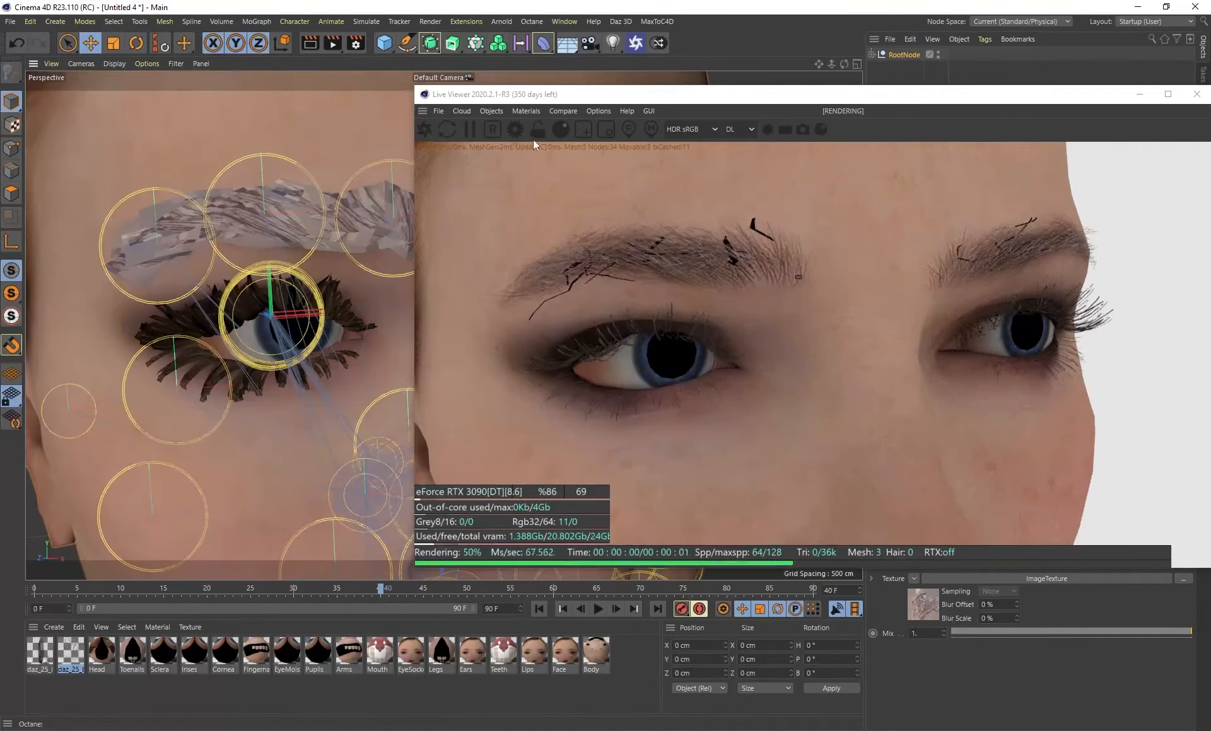
left_click(514, 130)
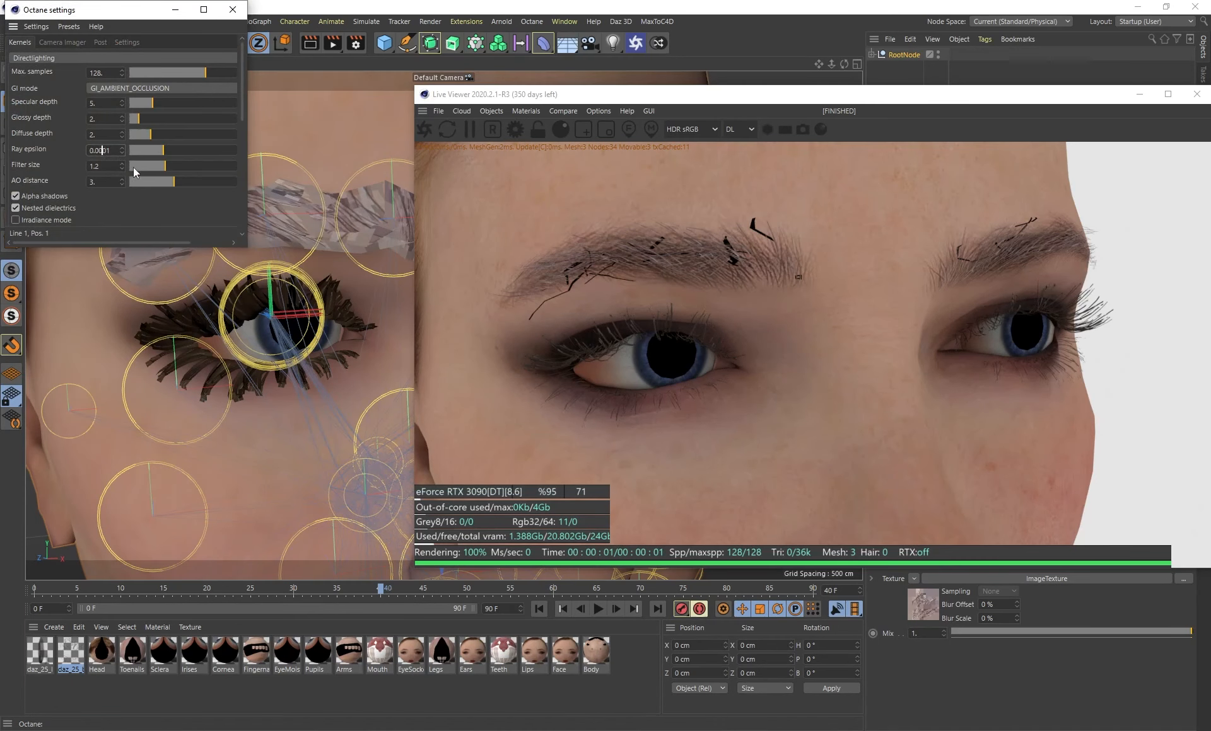
left_click_drag(162, 150, 146, 150)
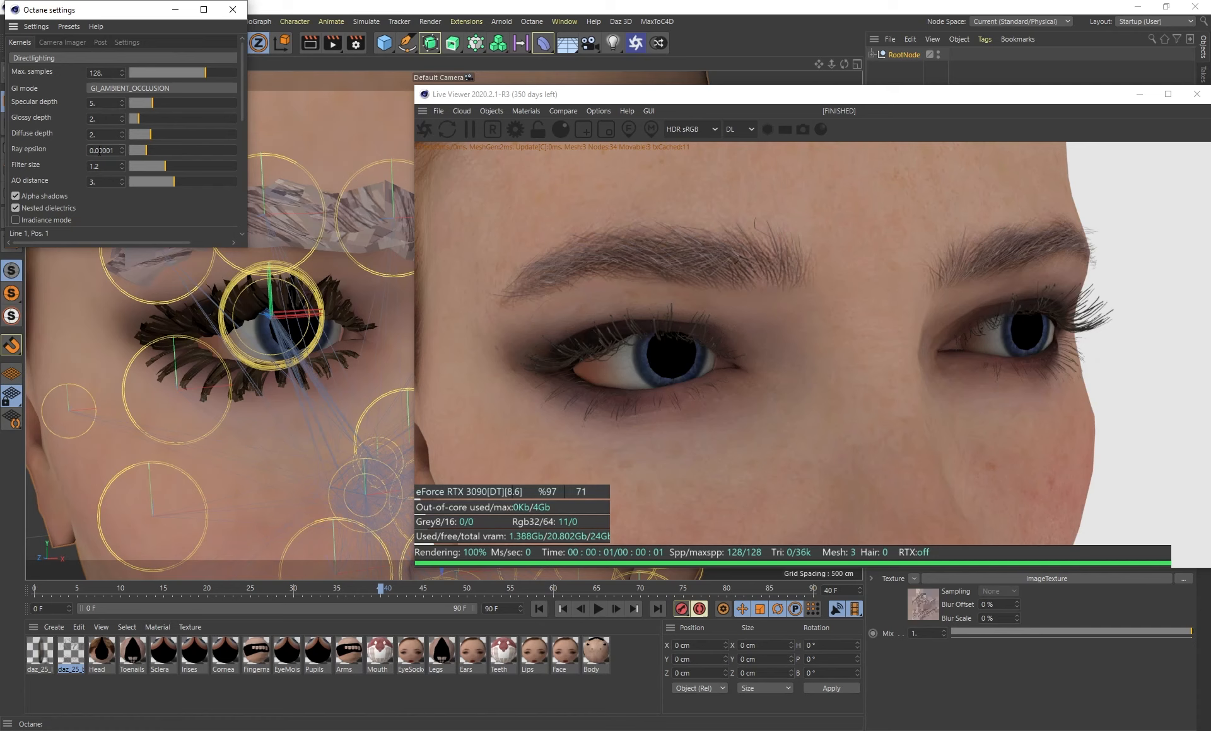
Switch the Octane render kernel to Pathtracing and lower its ray epsilon
left_click(37, 58)
left_click(38, 94)
left_click_drag(94, 9, 224, 86)
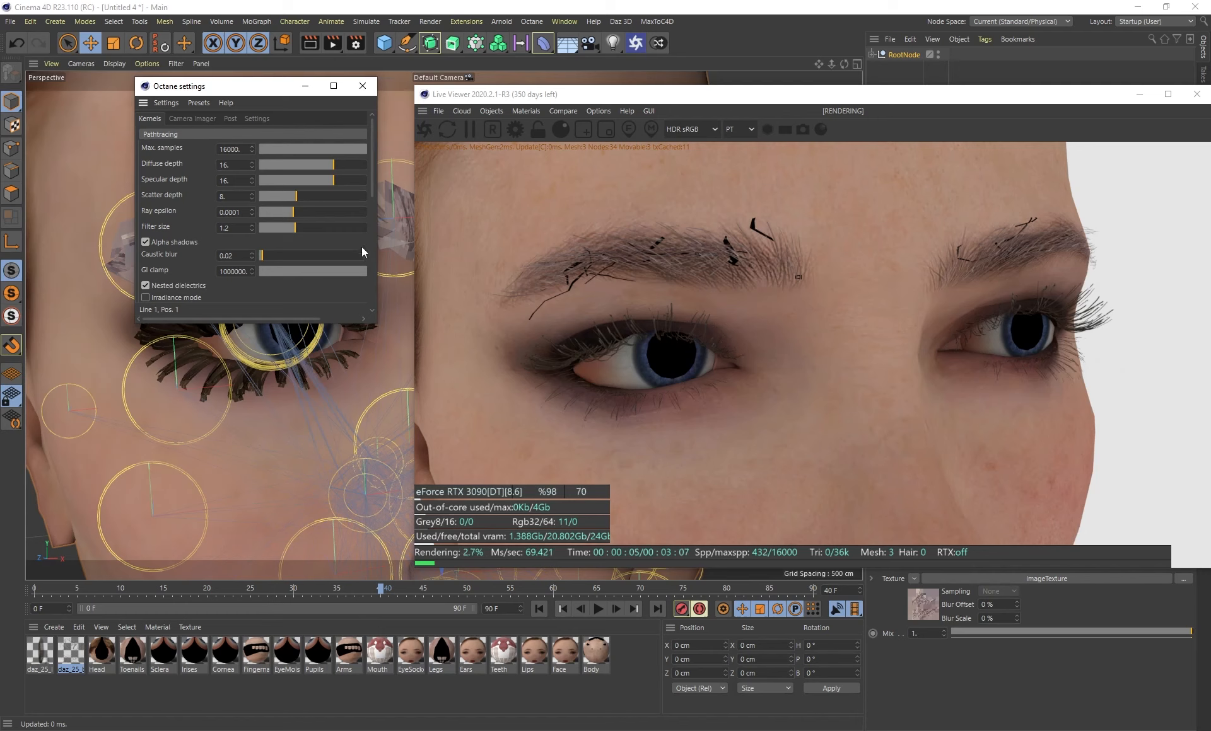
type("0")
key("Return")
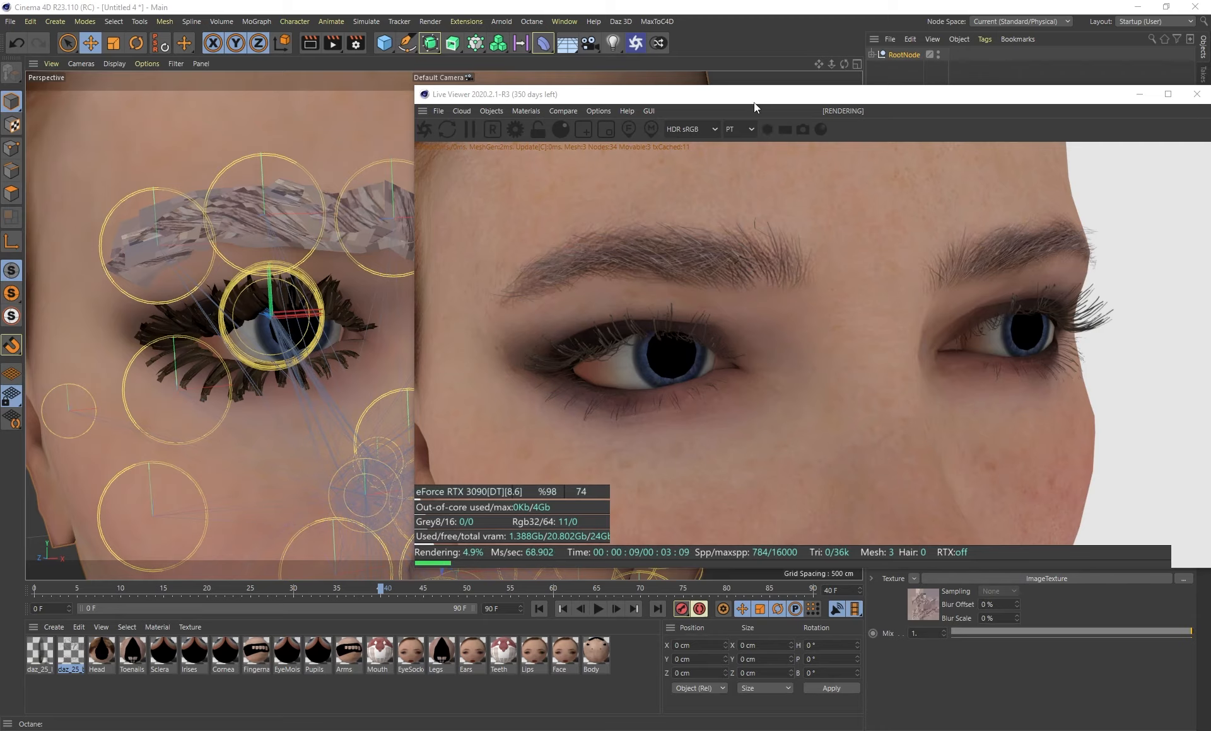
Check the eyes in the live render at frames 45 and 50
left_click_drag(754, 100, 785, 51)
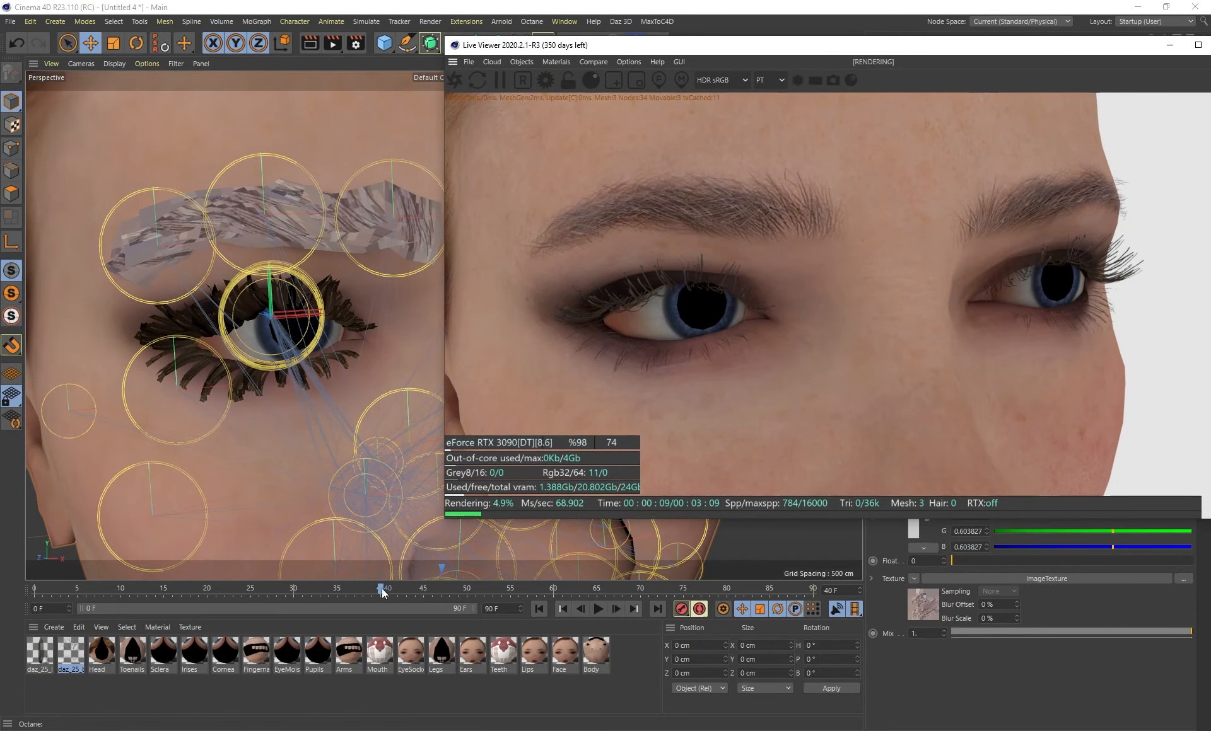
left_click_drag(380, 590, 425, 590)
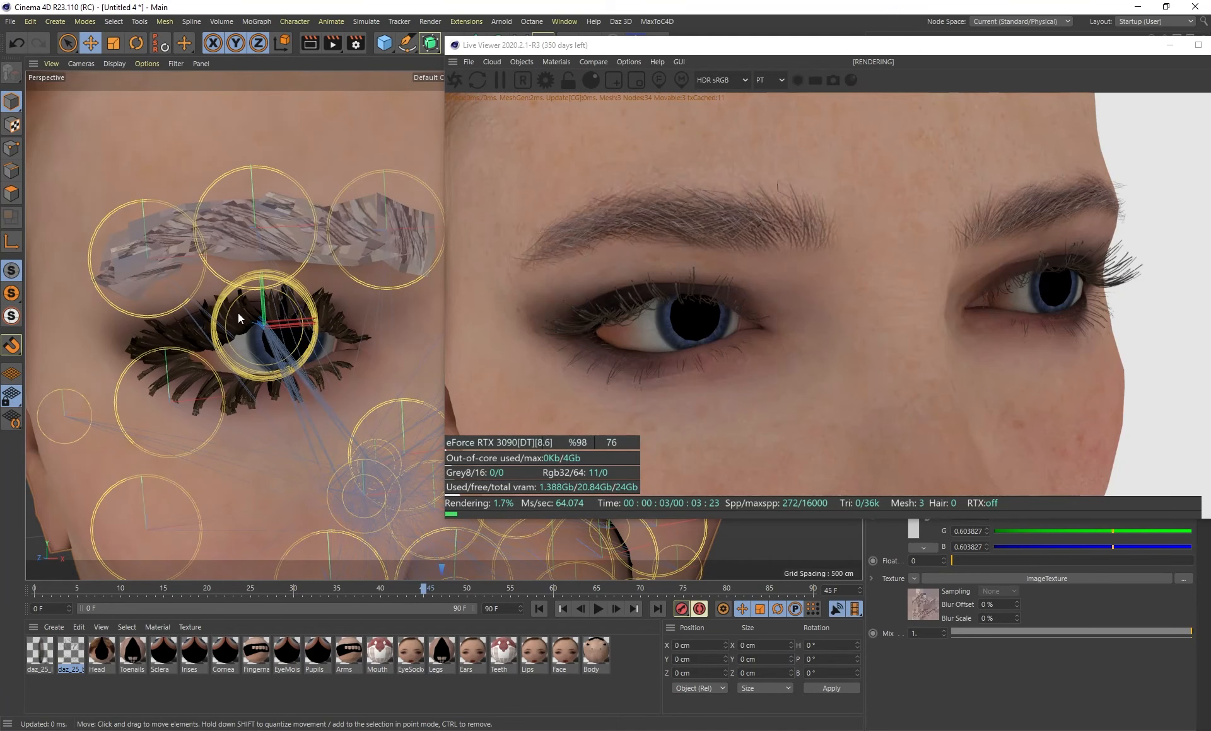
left_click_drag(423, 588, 467, 592)
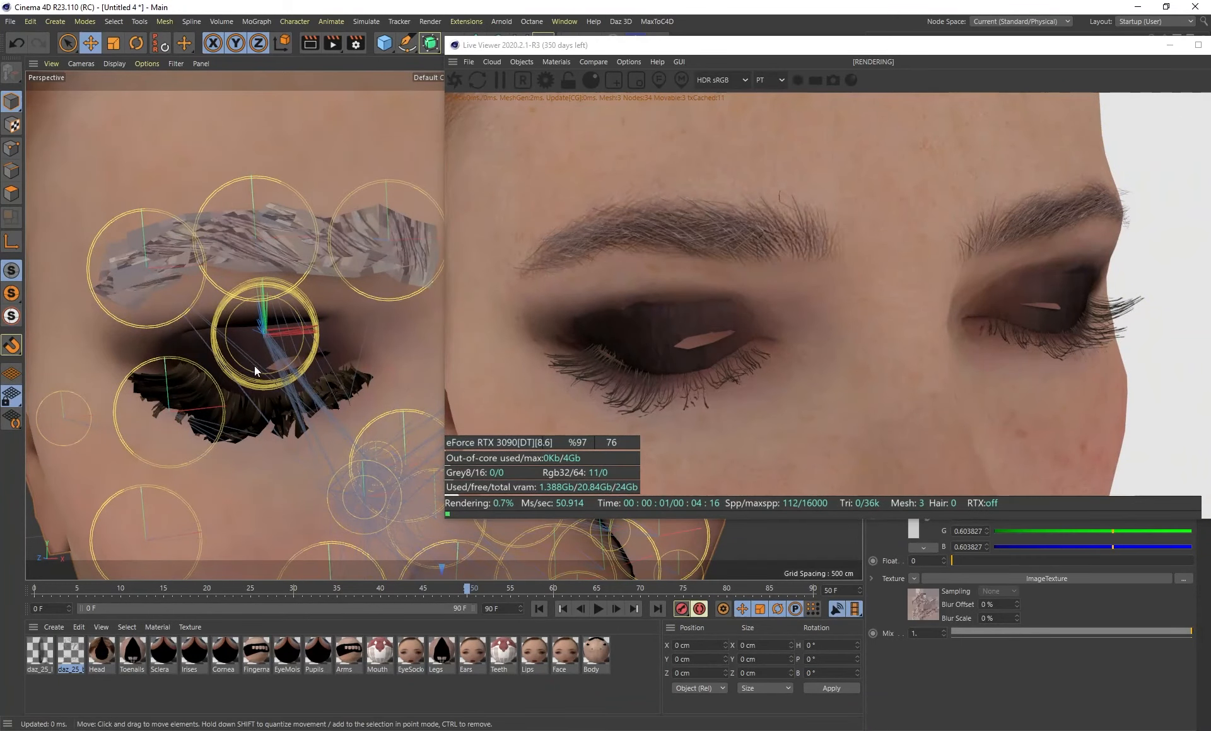
Select the character mesh and switch to polygon editing near the gap in the closed eyelid
scroll(302, 362, "up", 6)
left_click_drag(824, 53, 759, 43)
left_click(943, 67)
left_click(17, 197)
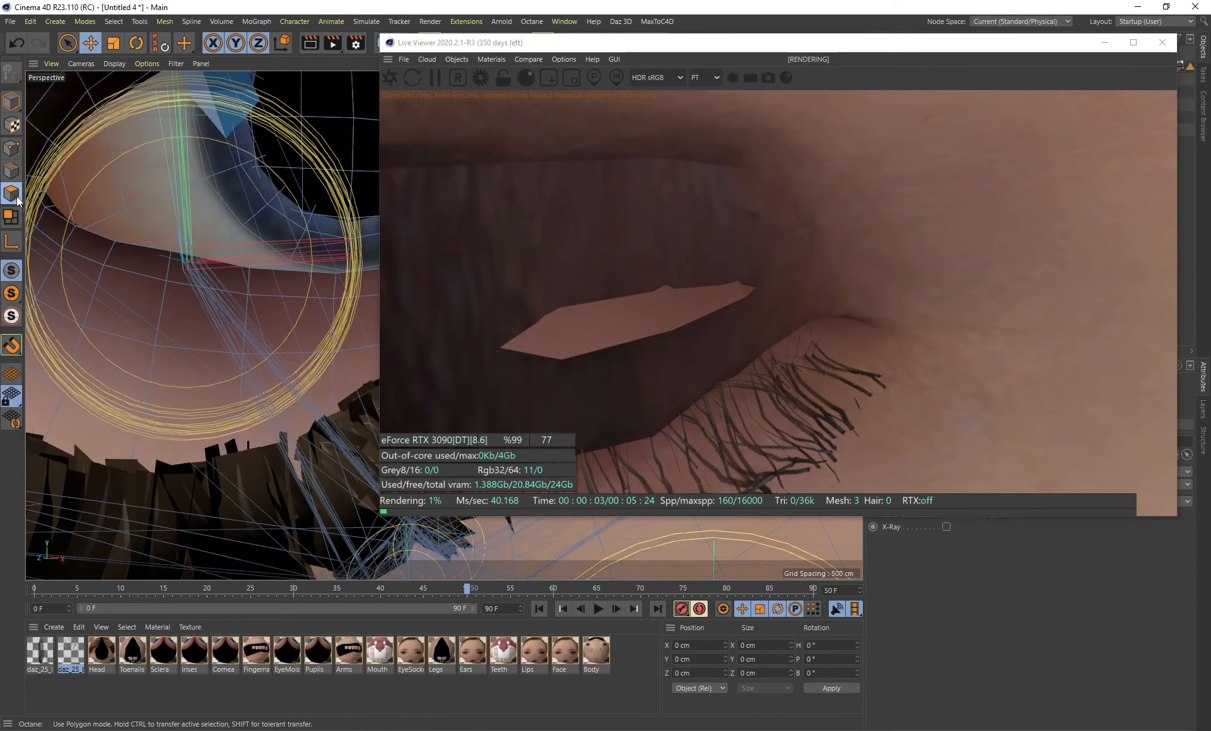
Delete the three inner eye socket polygons that poke through the closed eyelid at frame 50
scroll(210, 309, "down", 5)
middle_click_drag(276, 220, 280, 300, "alt")
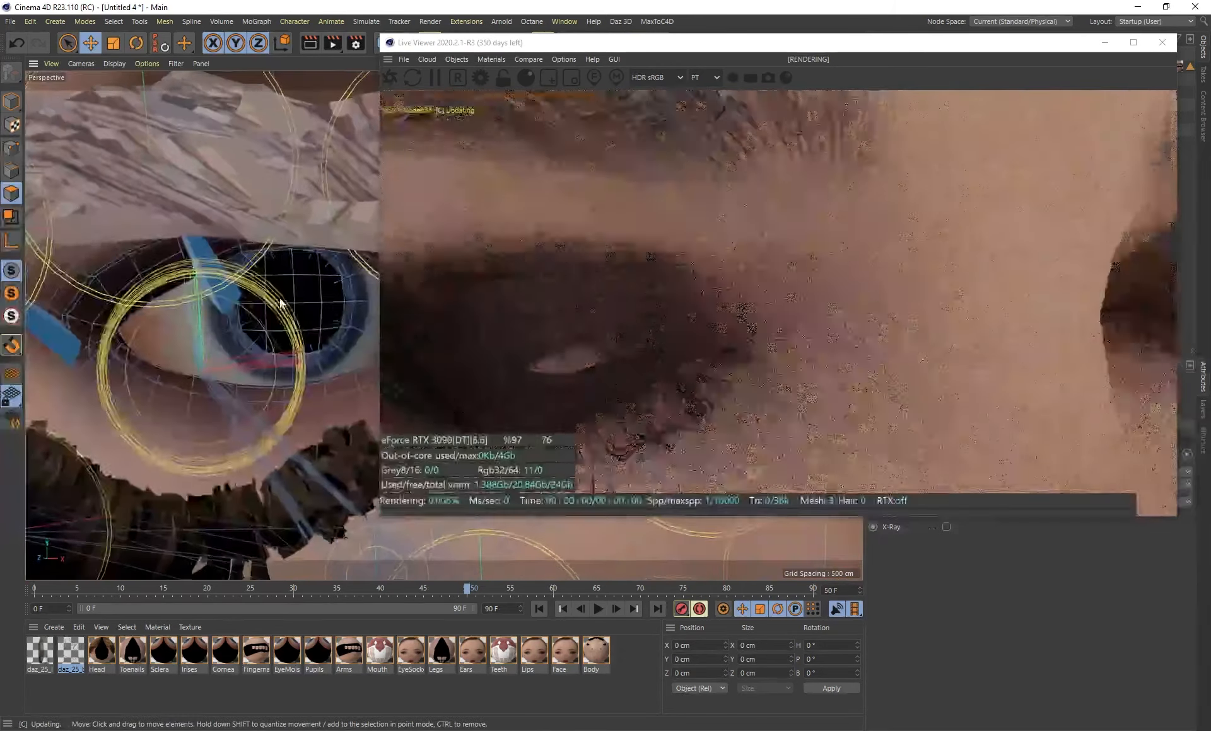
scroll(281, 274, "down", 6)
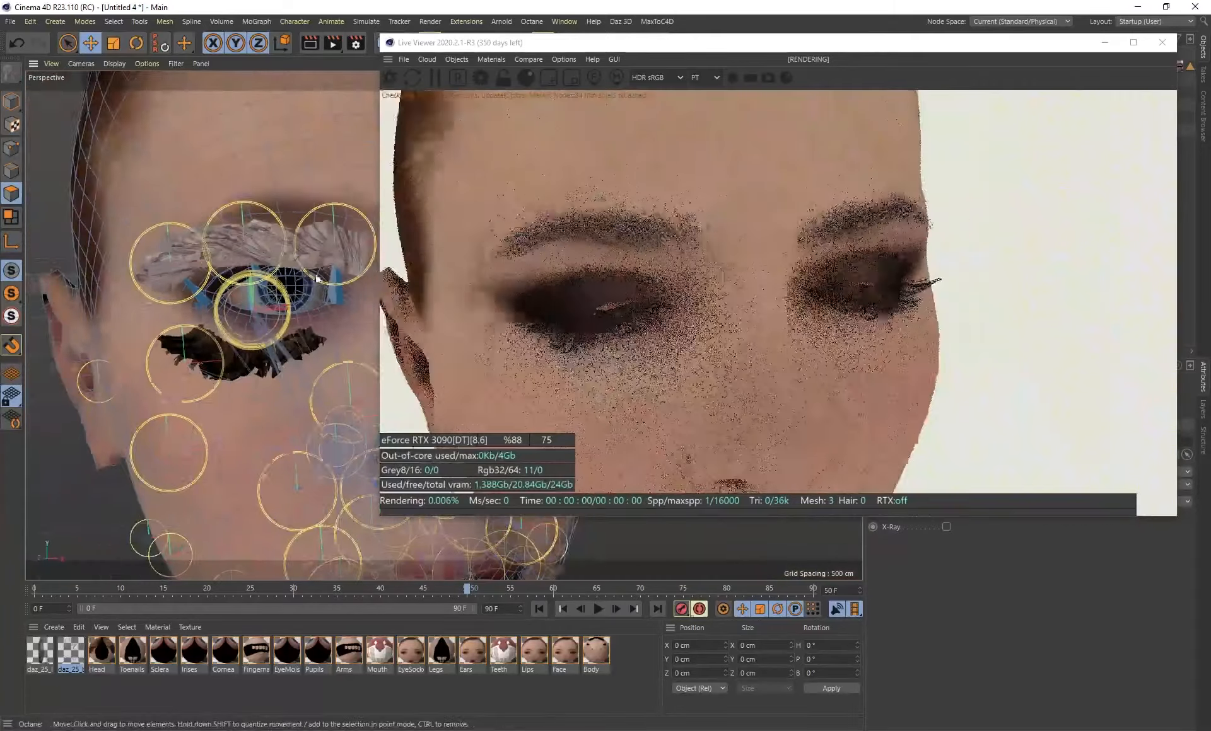
scroll(316, 278, "up", 8)
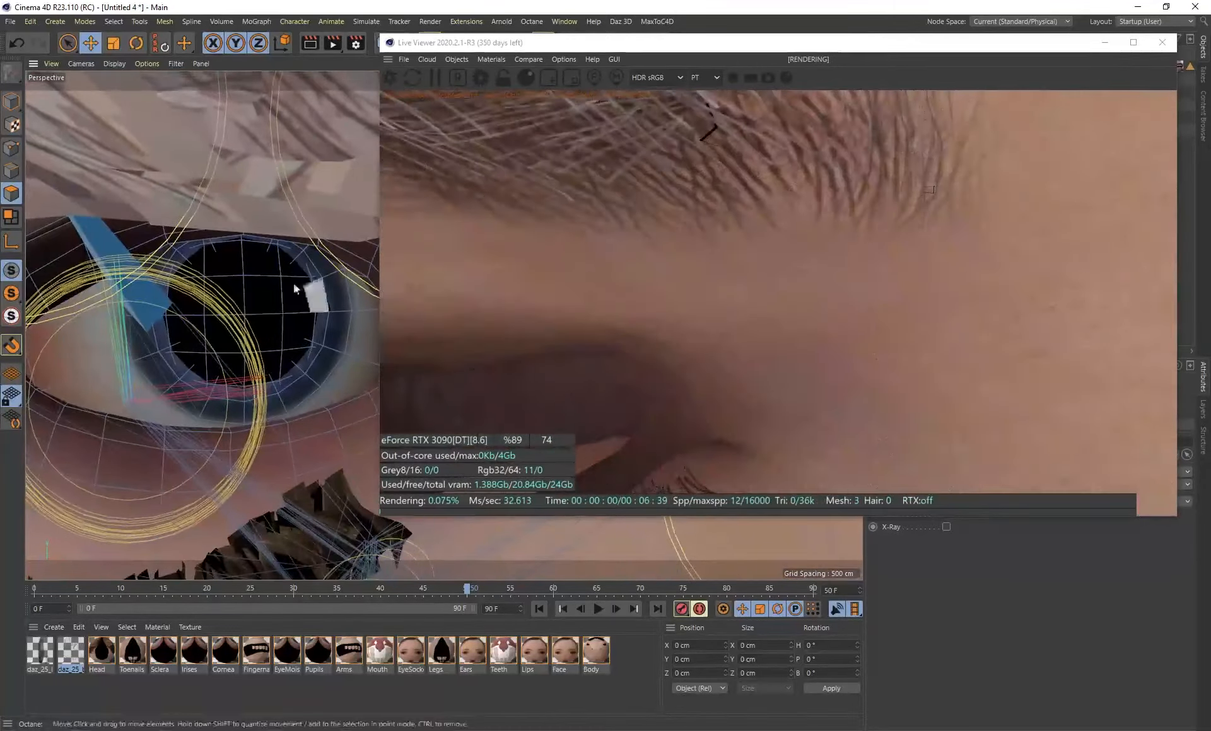
scroll(309, 255, "up", 5)
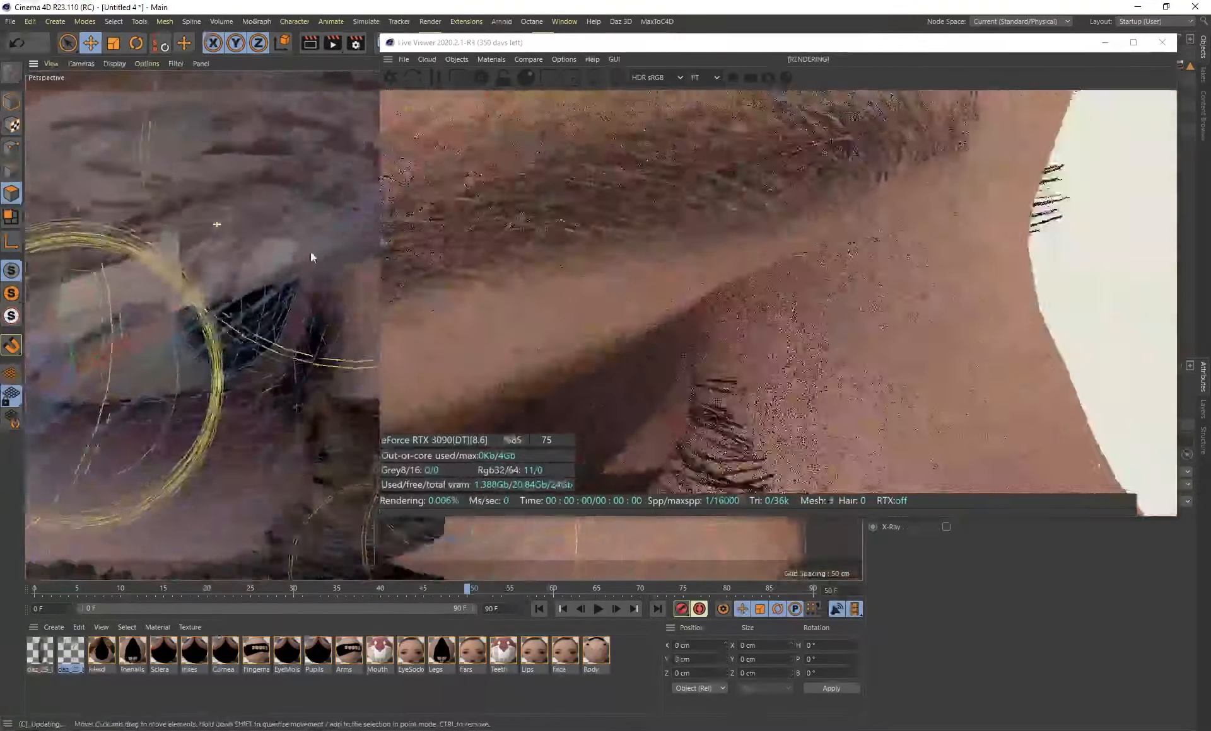
scroll(311, 254, "up", 5)
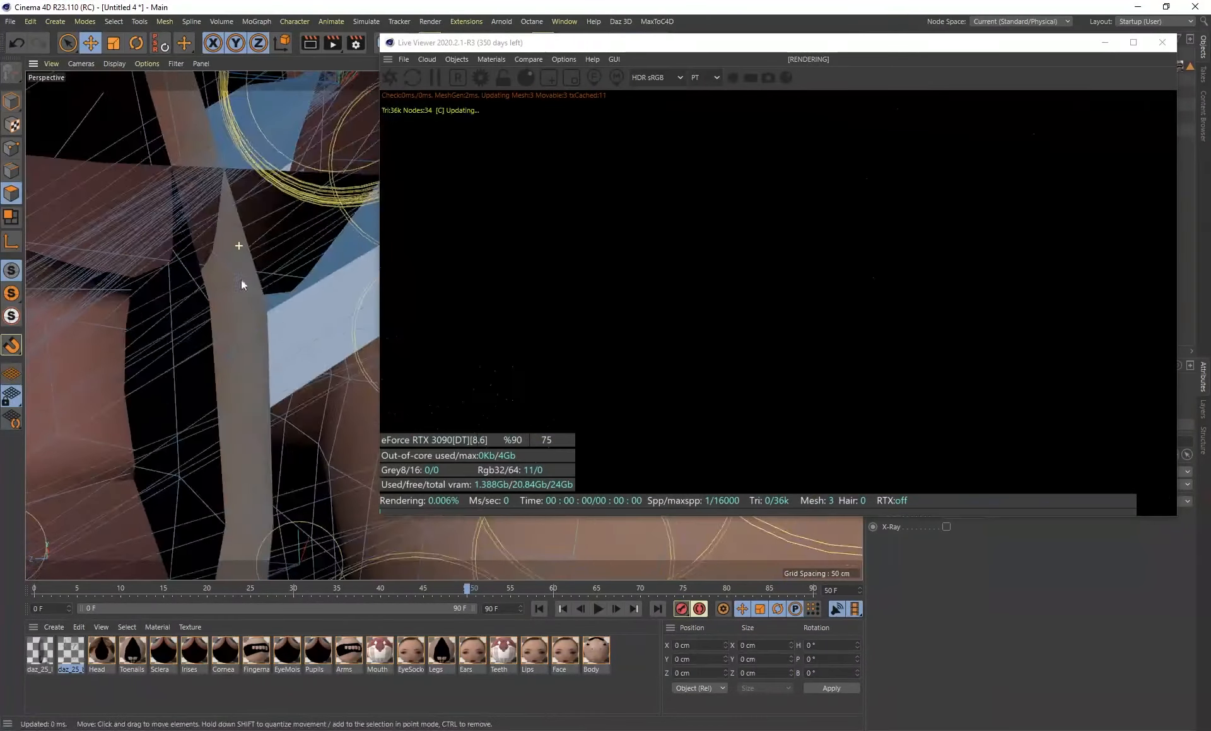
left_click_drag(240, 278, 163, 456, "alt")
left_click(181, 436)
key("Delete")
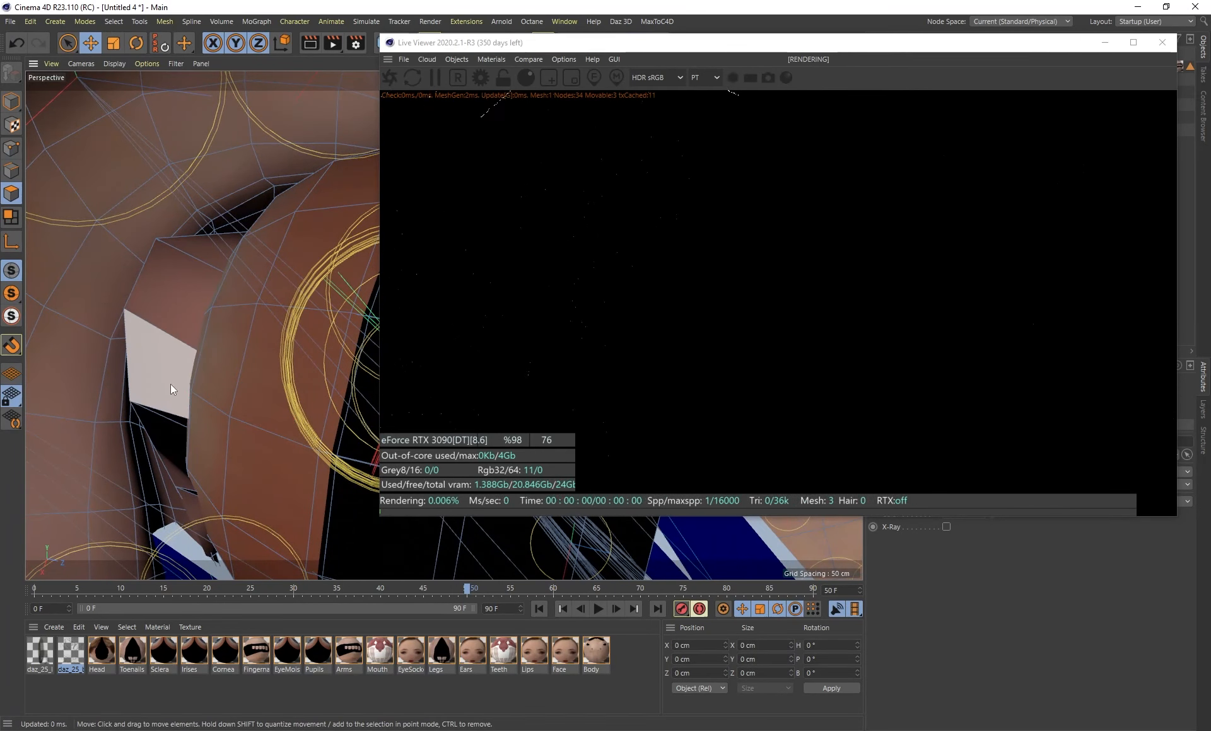
left_click(183, 372)
key("Delete")
left_click(189, 263)
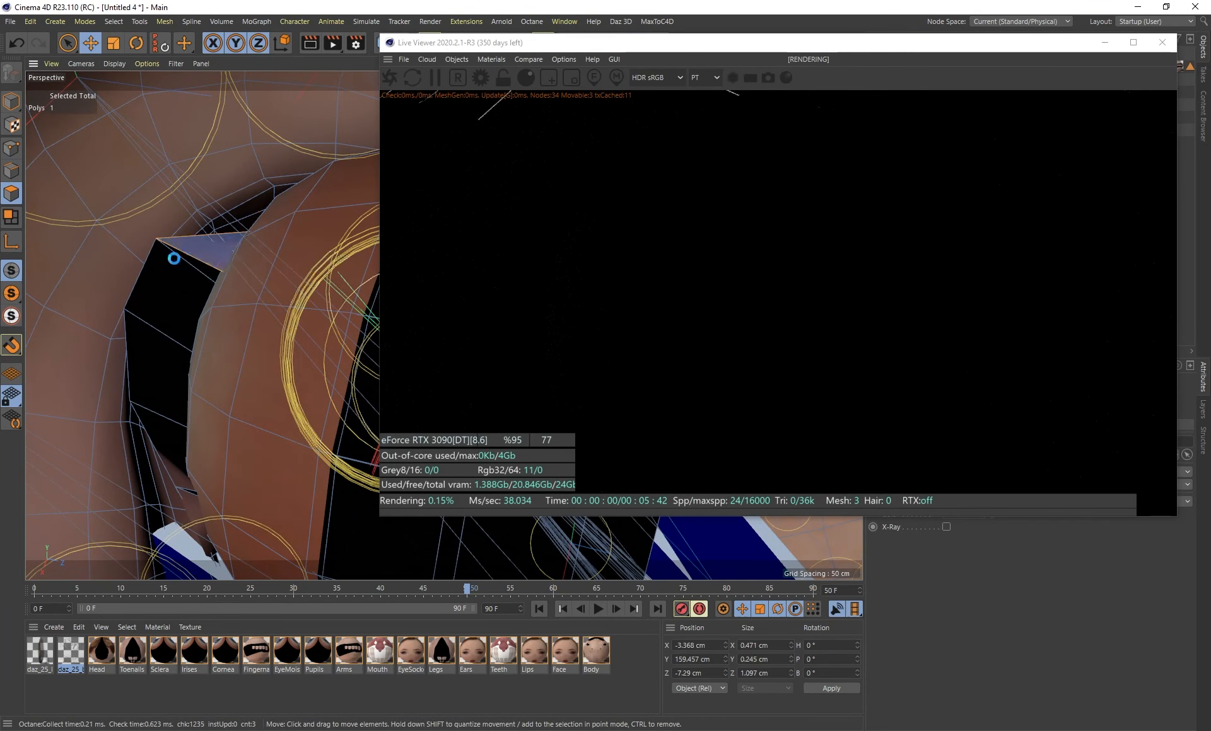
key("Delete")
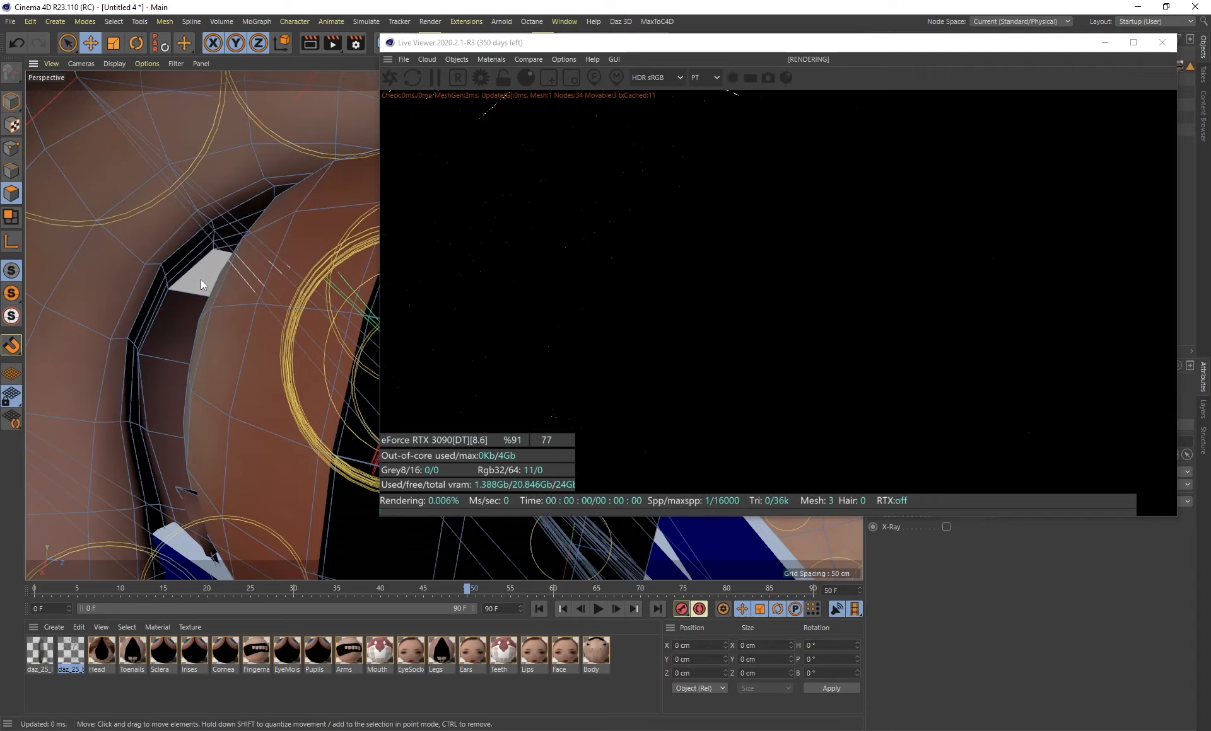
Scrub the animation to frame 55 to check the repaired eyelid in the live render
left_click_drag(214, 309, 317, 278, "alt")
scroll(293, 310, "down", 5)
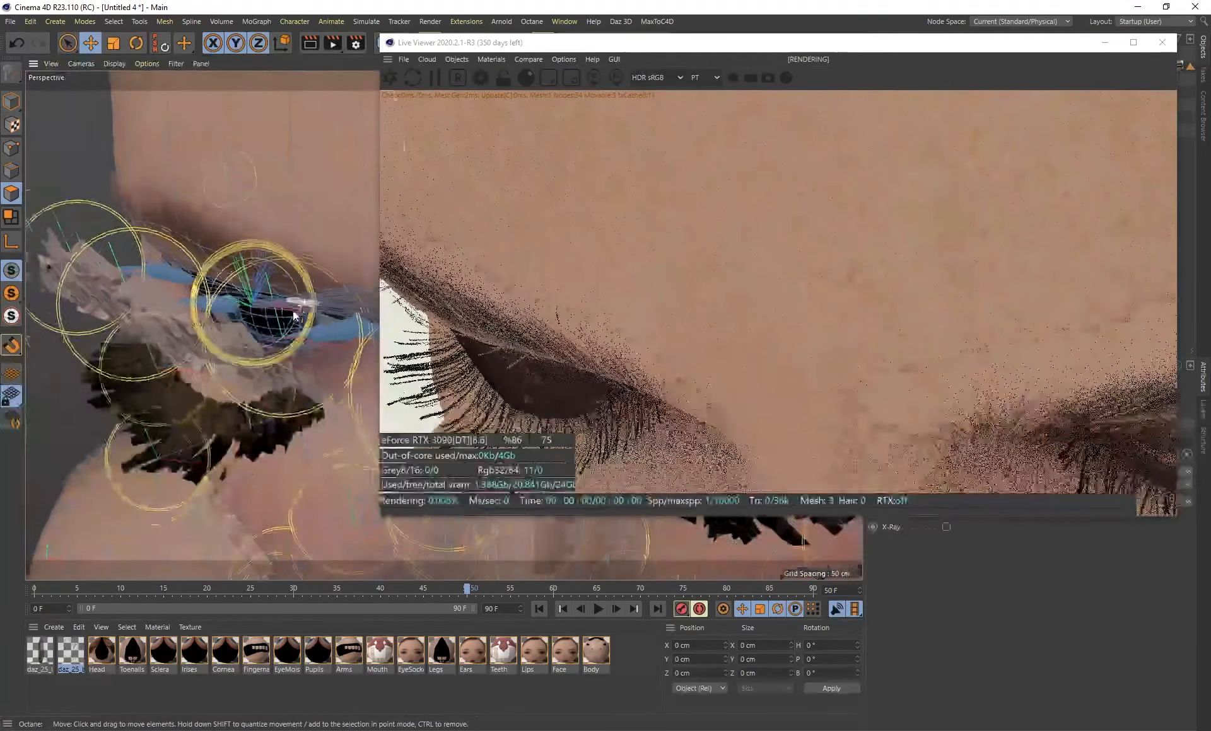
mouse_move(216, 335)
left_mouse_down("alt")
mouse_move(237, 327)
mouse_move(225, 319)
mouse_move(259, 404)
mouse_move(230, 343)
mouse_move(233, 320)
left_mouse_up("alt")
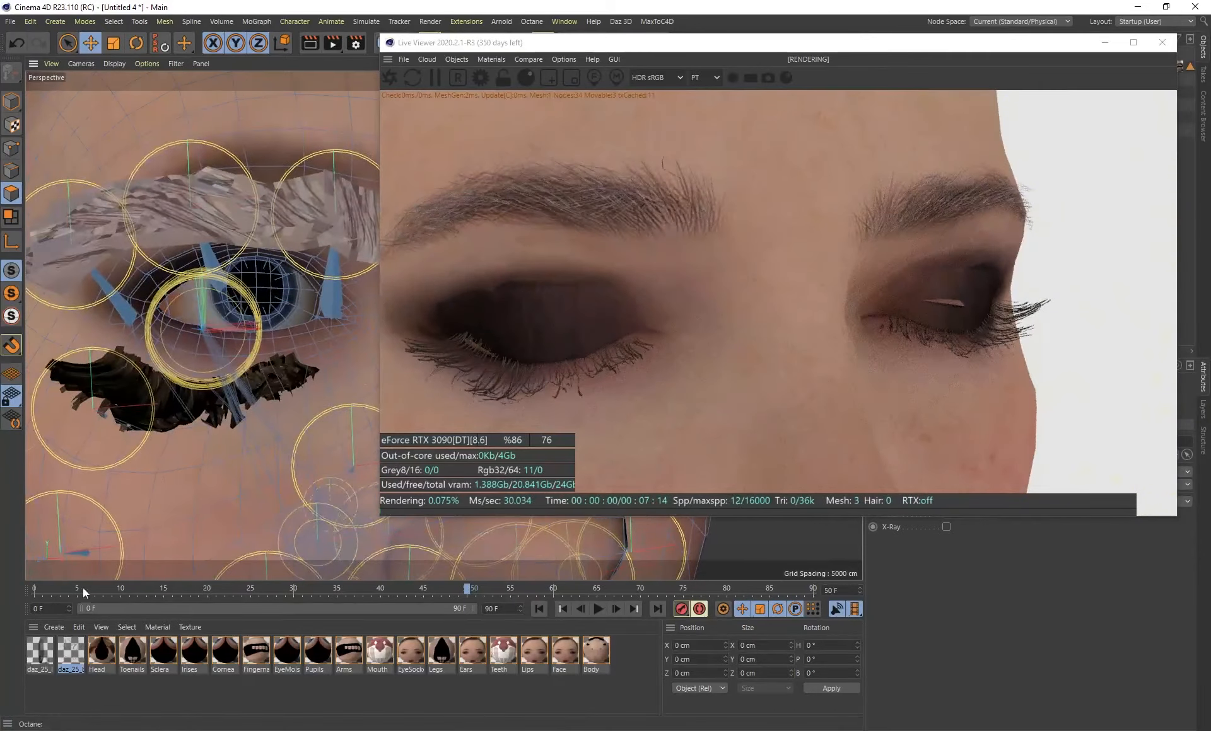
left_click_drag(82, 588, 505, 590)
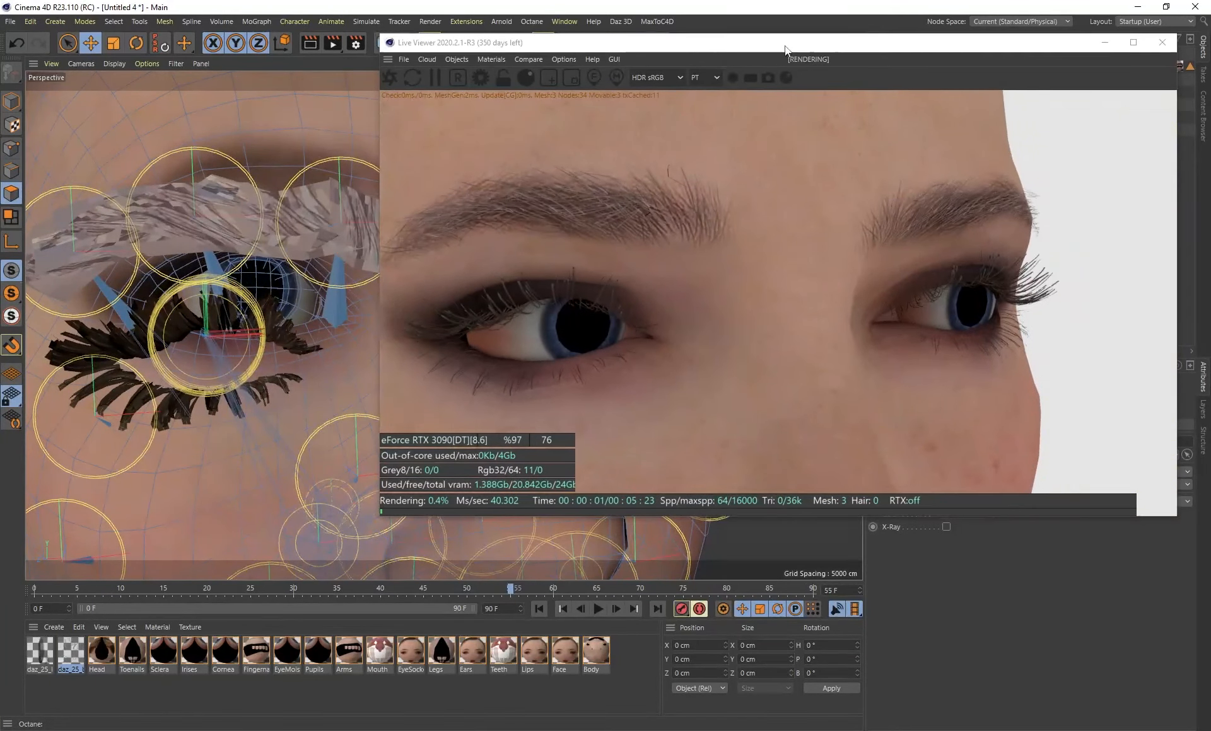
Select the Eyelashes_4178-skinInstance mesh and return the animation to frame 0 with a close view of one eye
left_click_drag(784, 45, 633, 233)
left_click(927, 93)
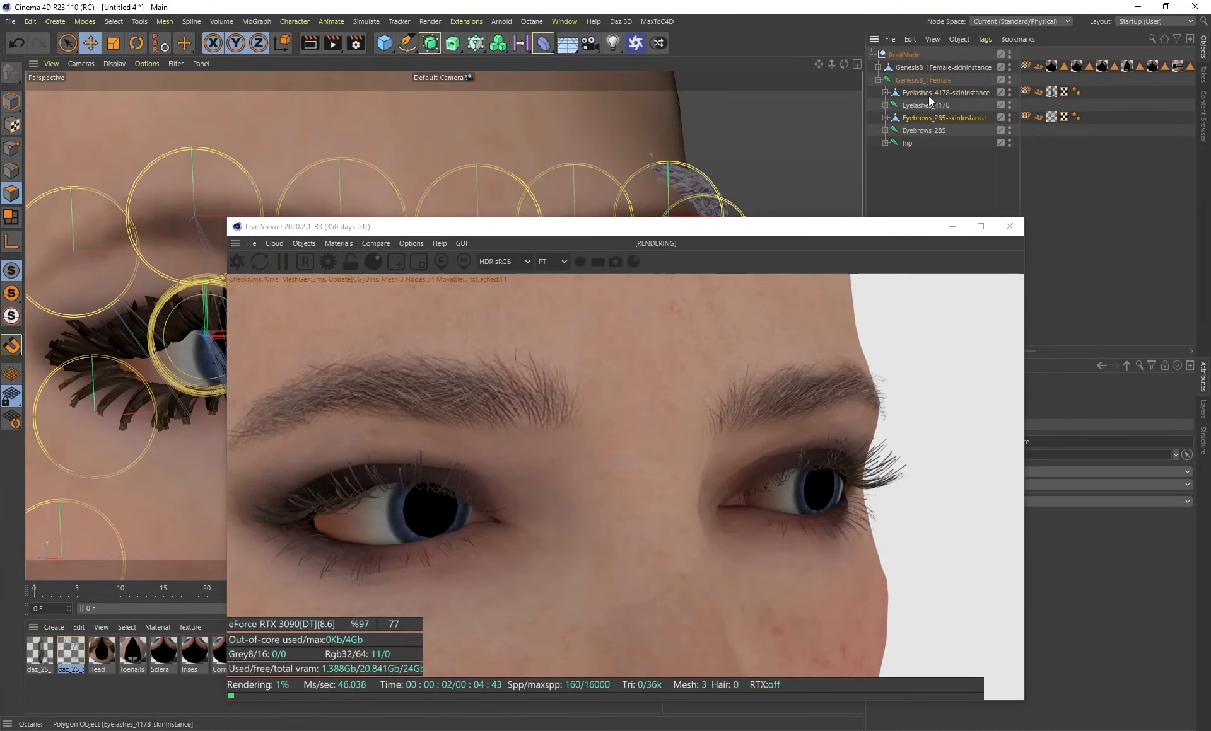
left_click(929, 120)
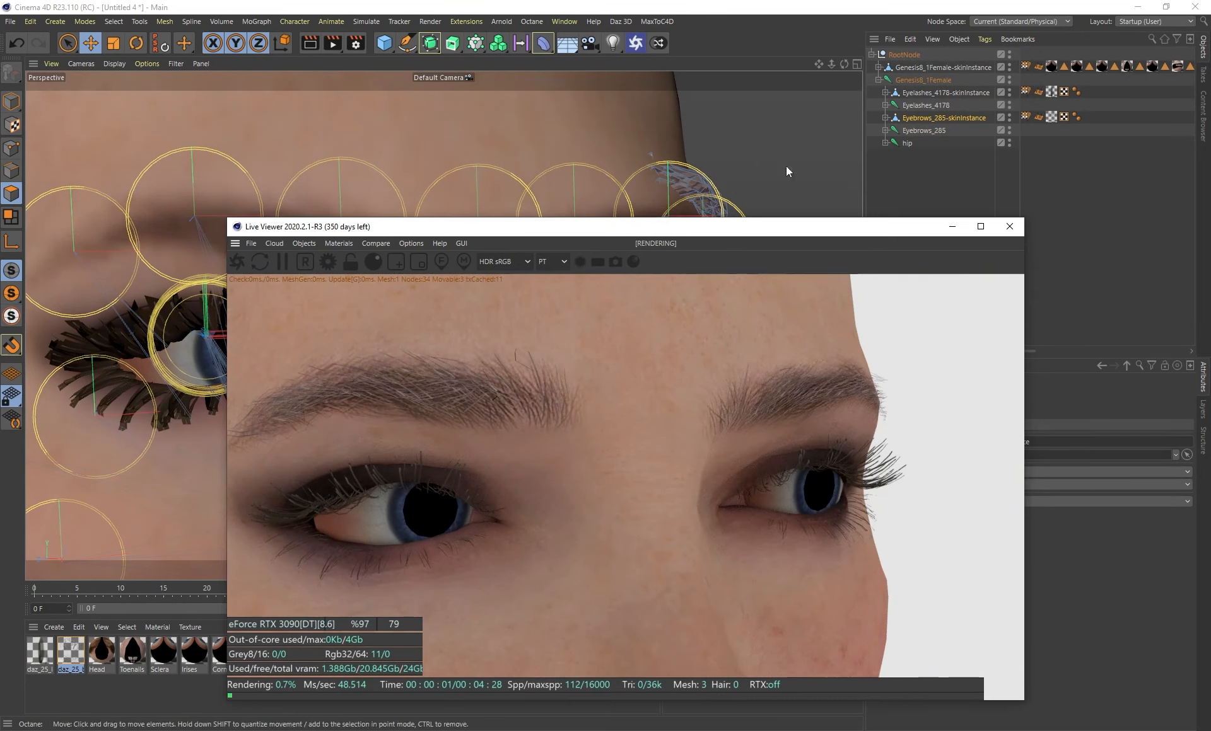
left_click(940, 93)
left_click_drag(493, 230, 581, 220)
scroll(358, 373, "down", 5)
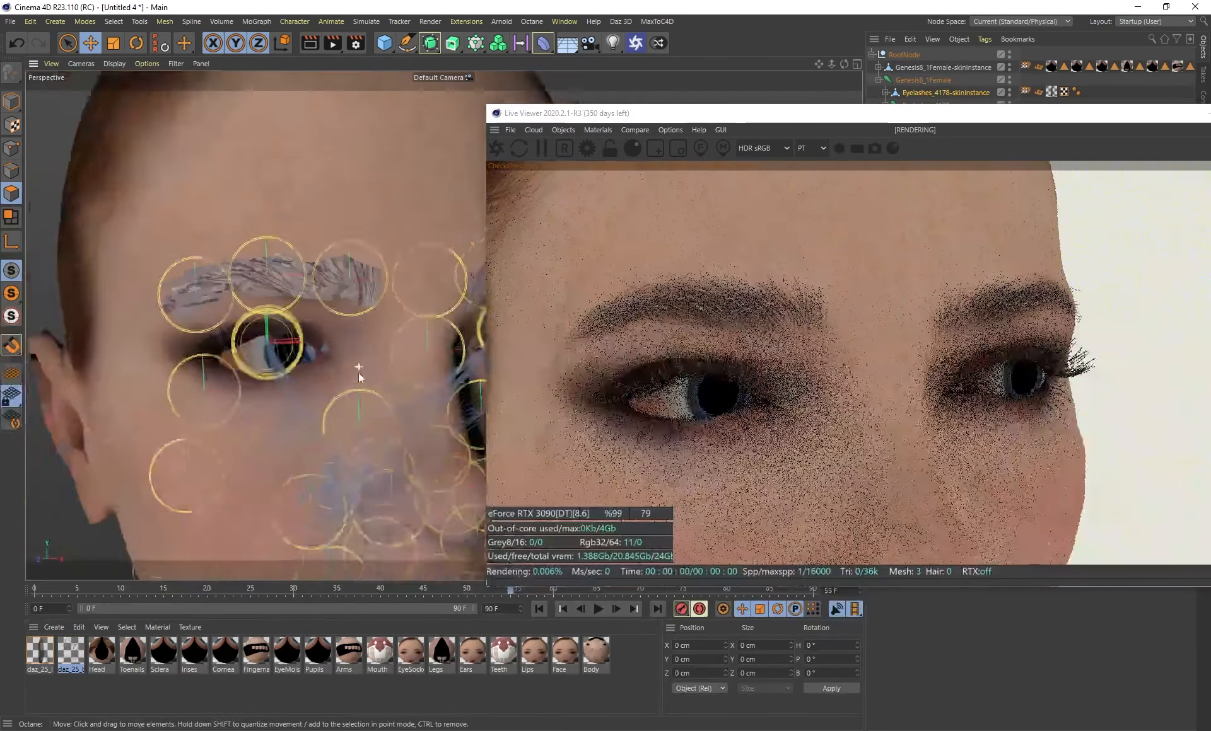
left_click_drag(358, 373, 320, 347, "alt")
scroll(361, 332, "up", 6)
scroll(346, 321, "up", 3)
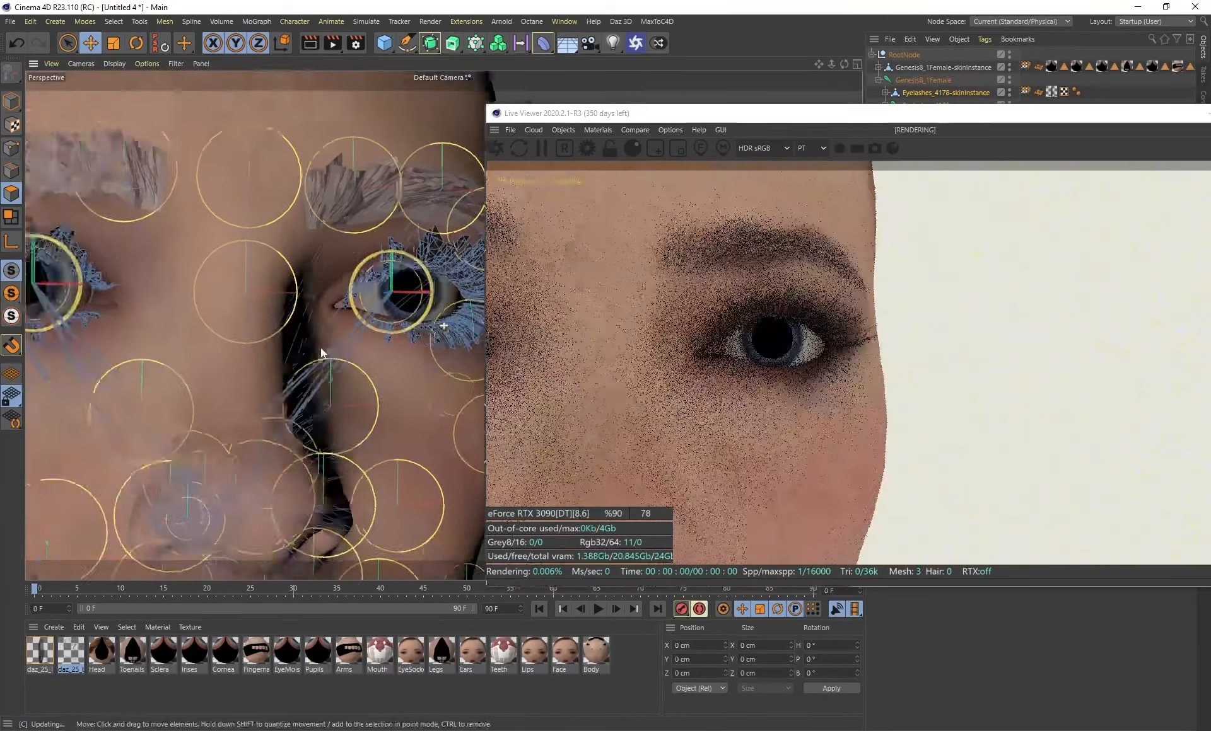
scroll(320, 346, "up", 5)
scroll(289, 241, "up", 1)
scroll(228, 288, "up", 3)
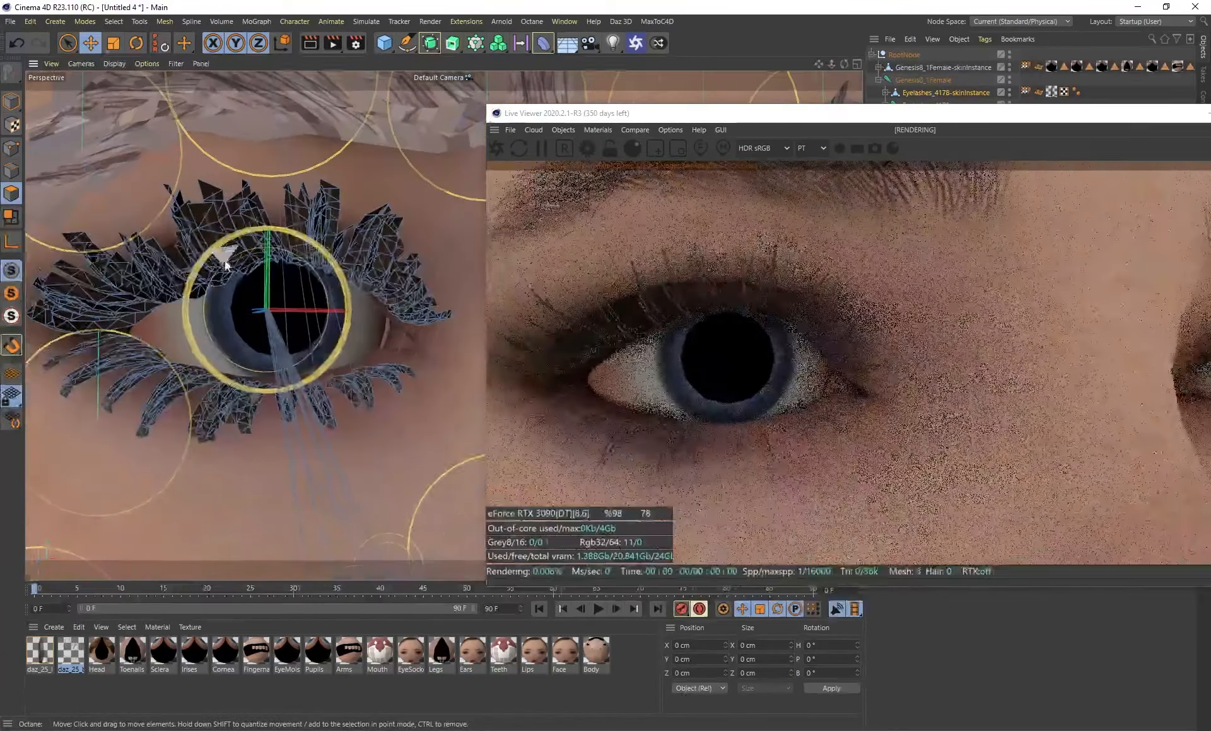
Try moving three clumps of upper lash polygons down over the iris, and undo the move
left_click(312, 201)
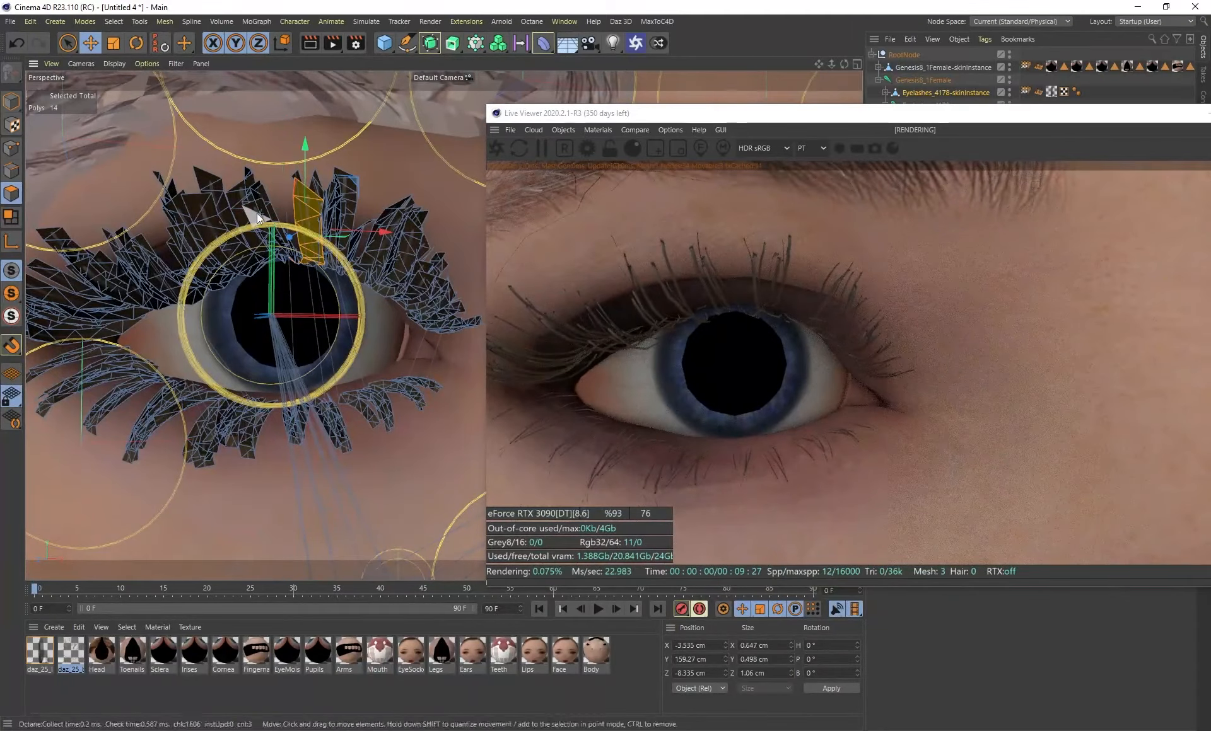
left_click(207, 211, "shift")
left_click_drag(252, 166, 245, 250)
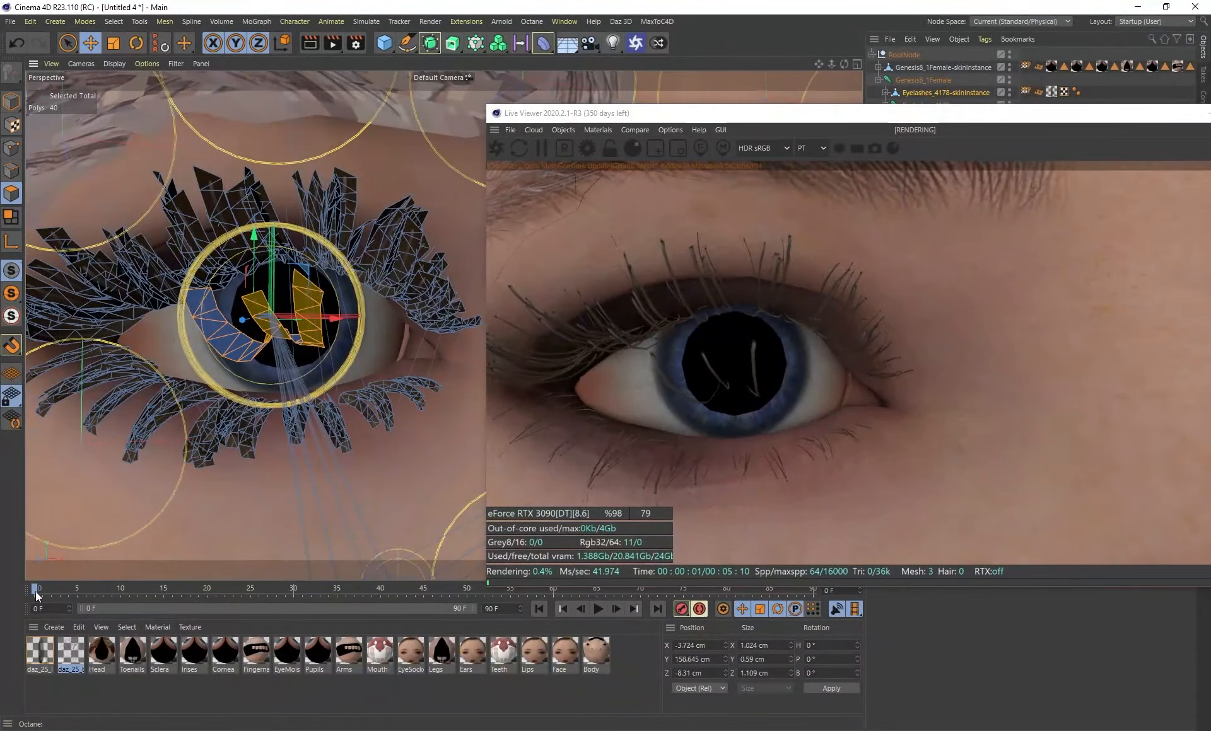
mouse_move(36, 590)
left_mouse_down()
mouse_move(391, 592)
mouse_move(35, 592)
left_mouse_up()
key("ctrl+z")
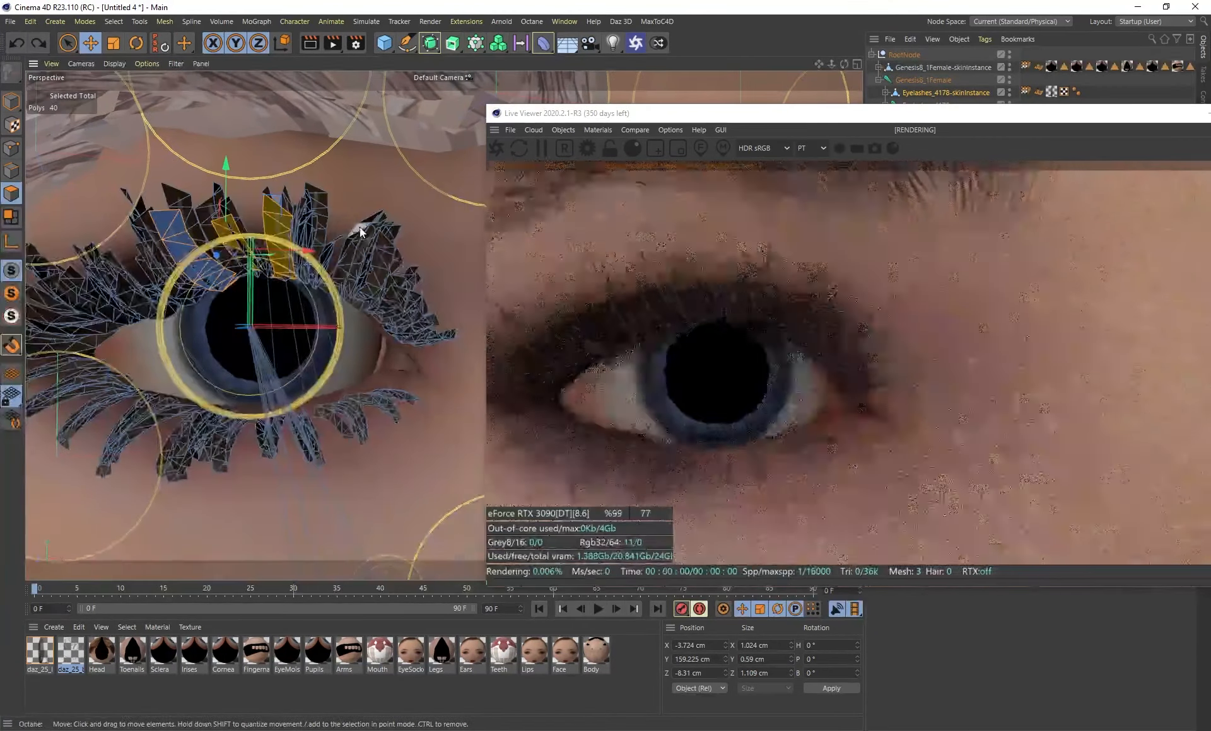
scroll(360, 225, "down", 2)
scroll(365, 225, "down", 5)
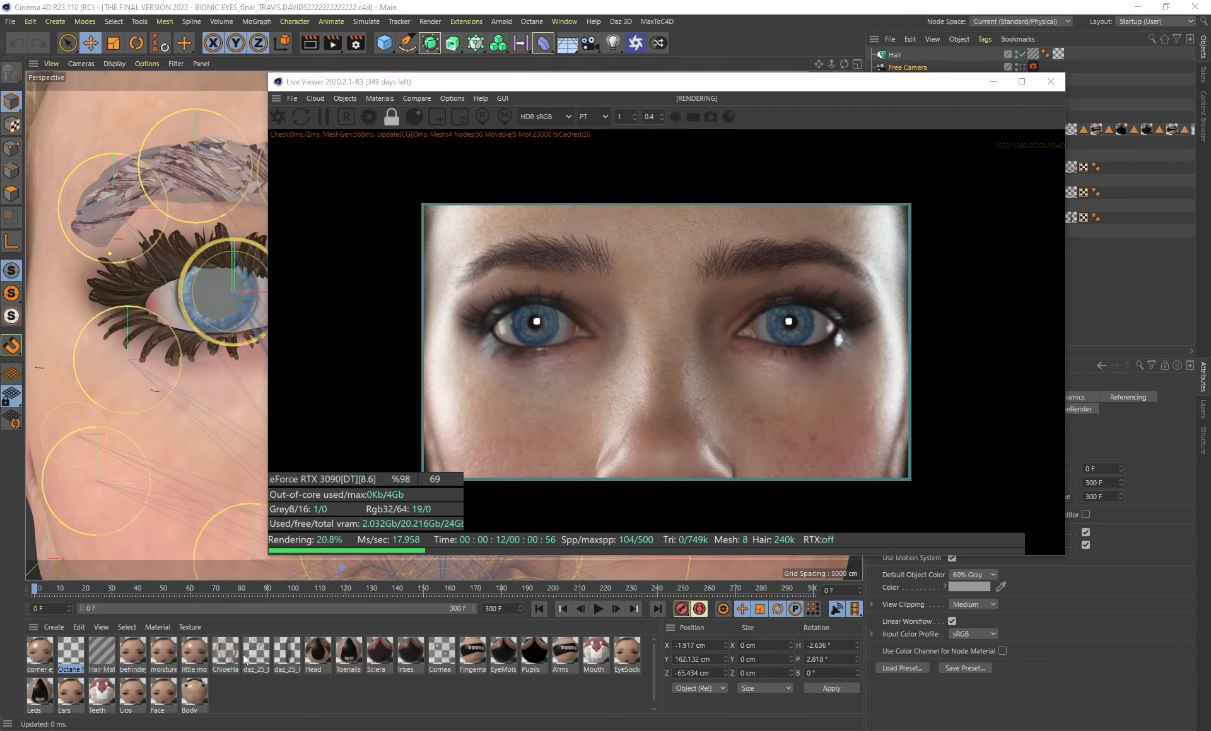
Check the finished character's eyes in the live render at frames 58, 141 and 0
left_click(184, 591)
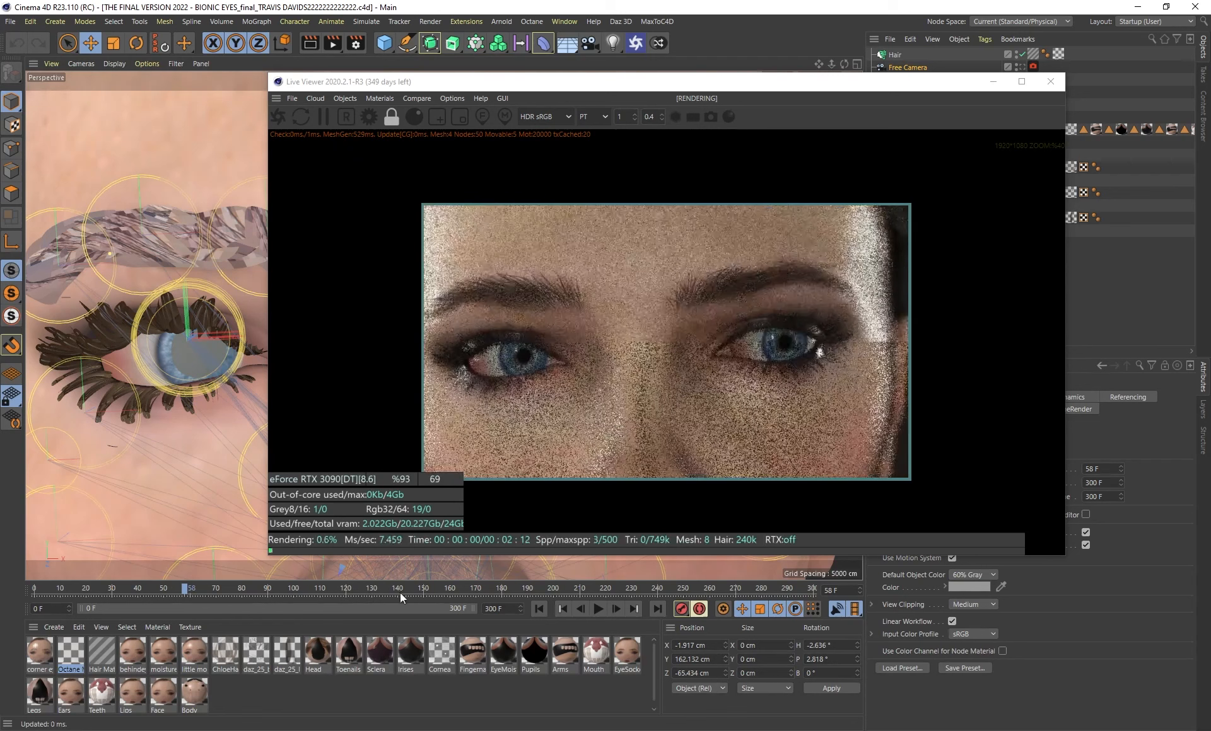
left_click(400, 592)
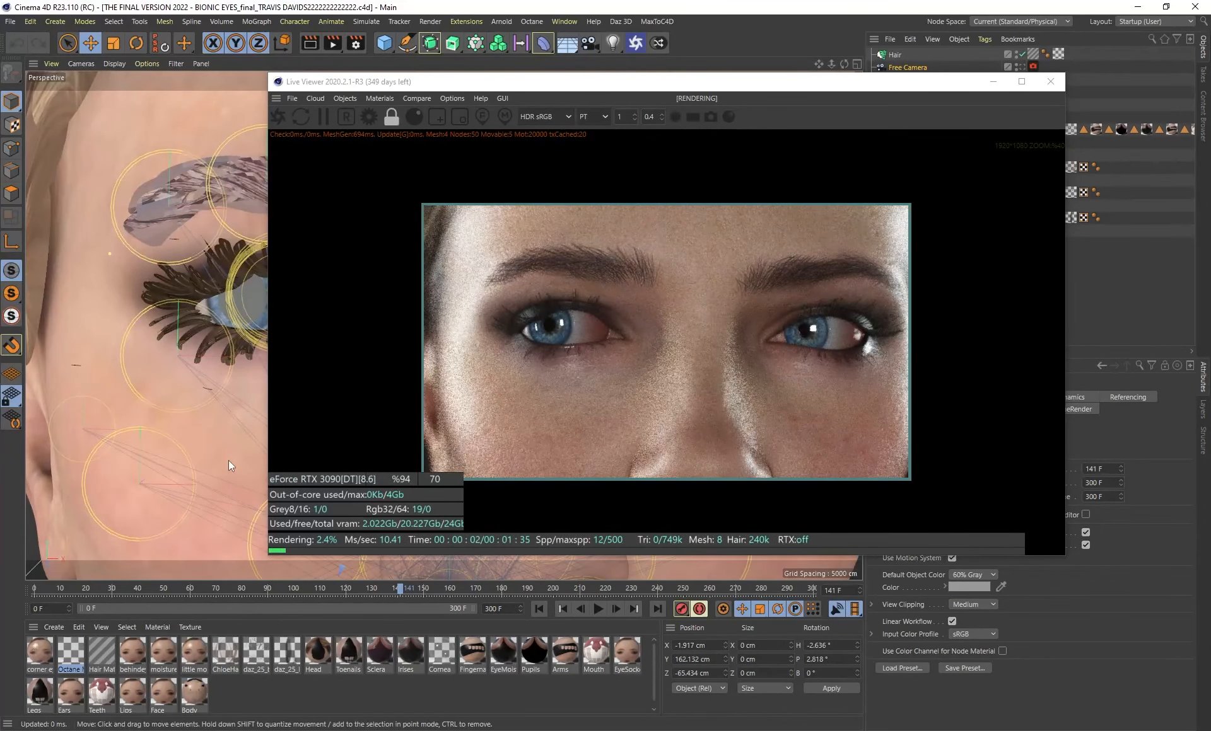
left_click(35, 590)
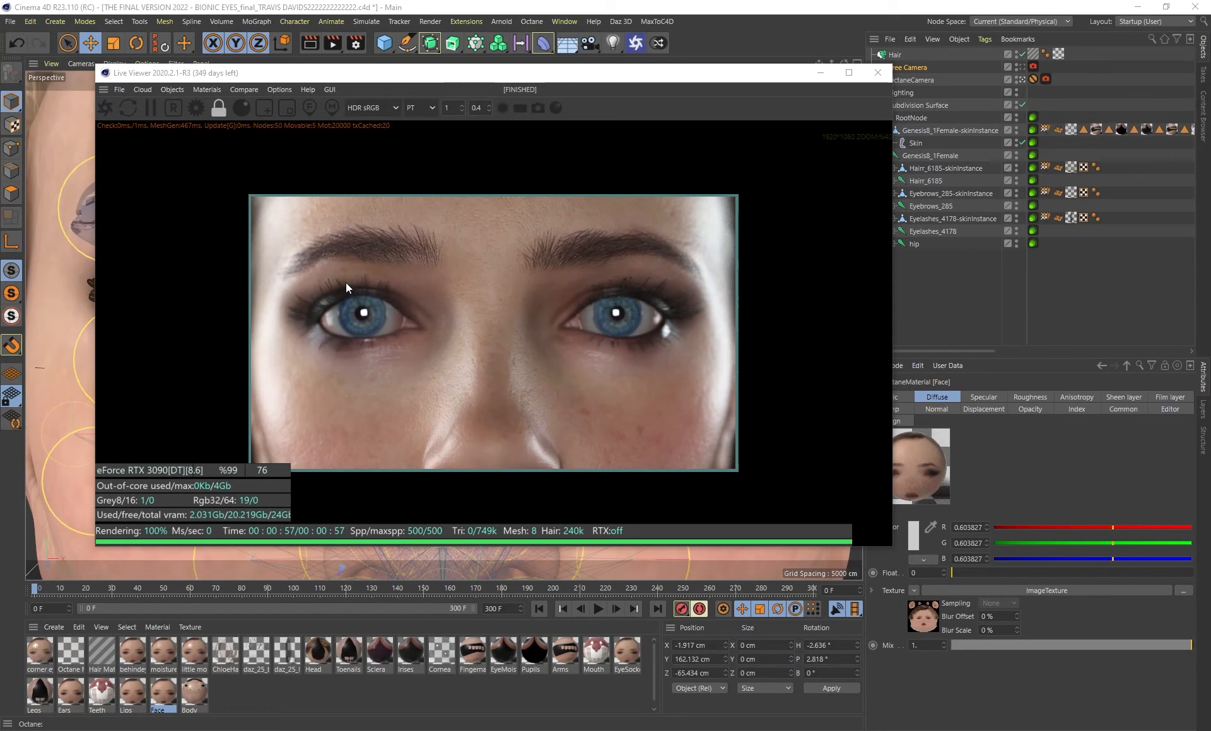
Open the daz_25_lashes_0_0_0 material and inspect the inverted image texture in its opacity channel
double_click(287, 656)
left_click_drag(341, 91, 749, 148)
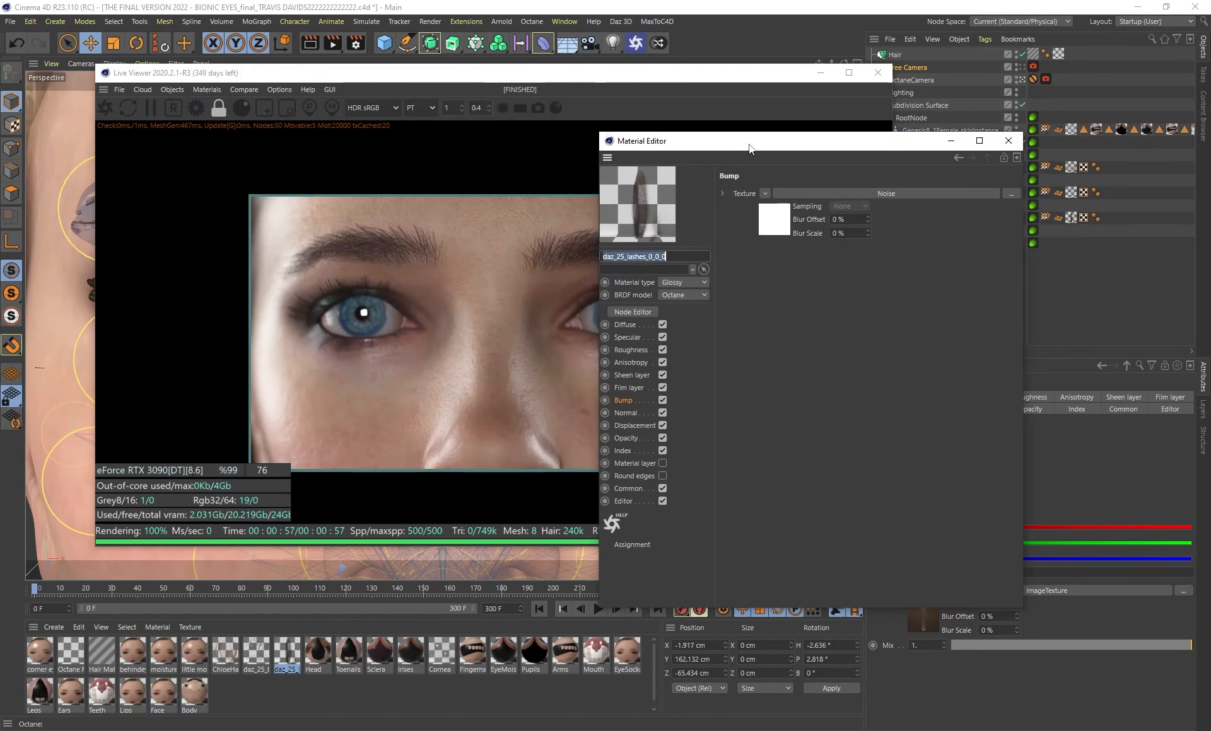
left_click(624, 439)
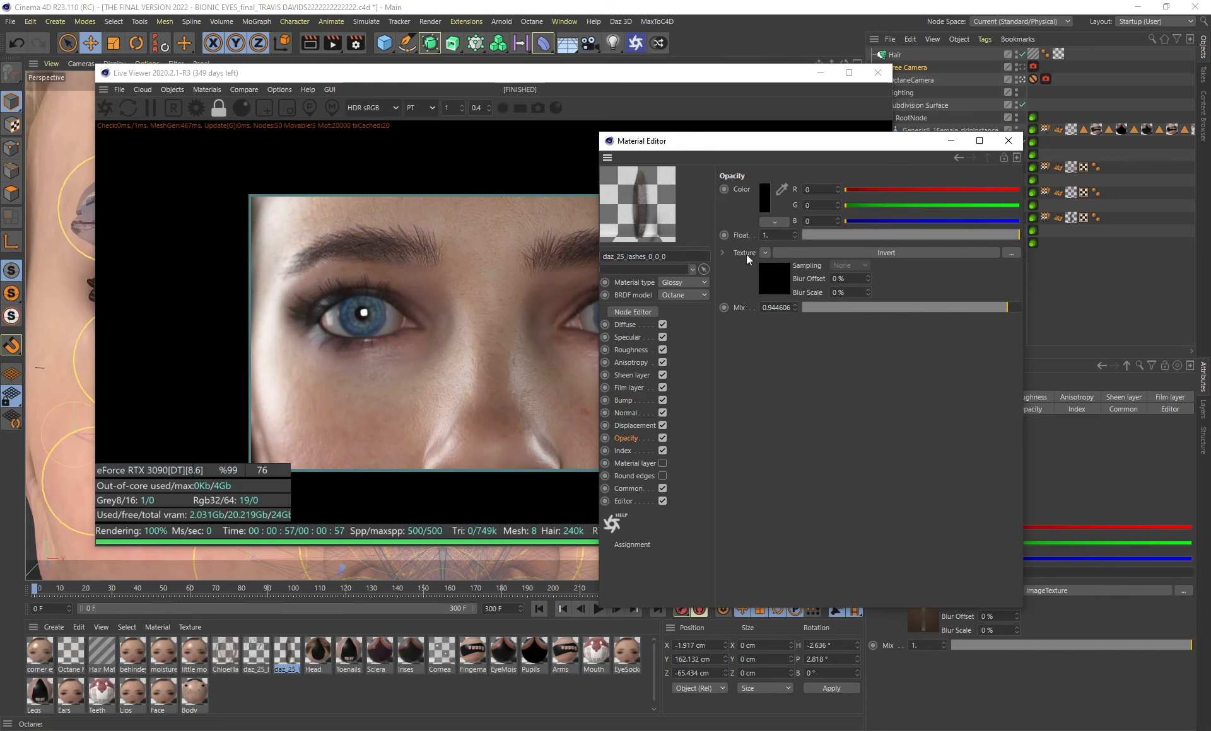
left_click(777, 231)
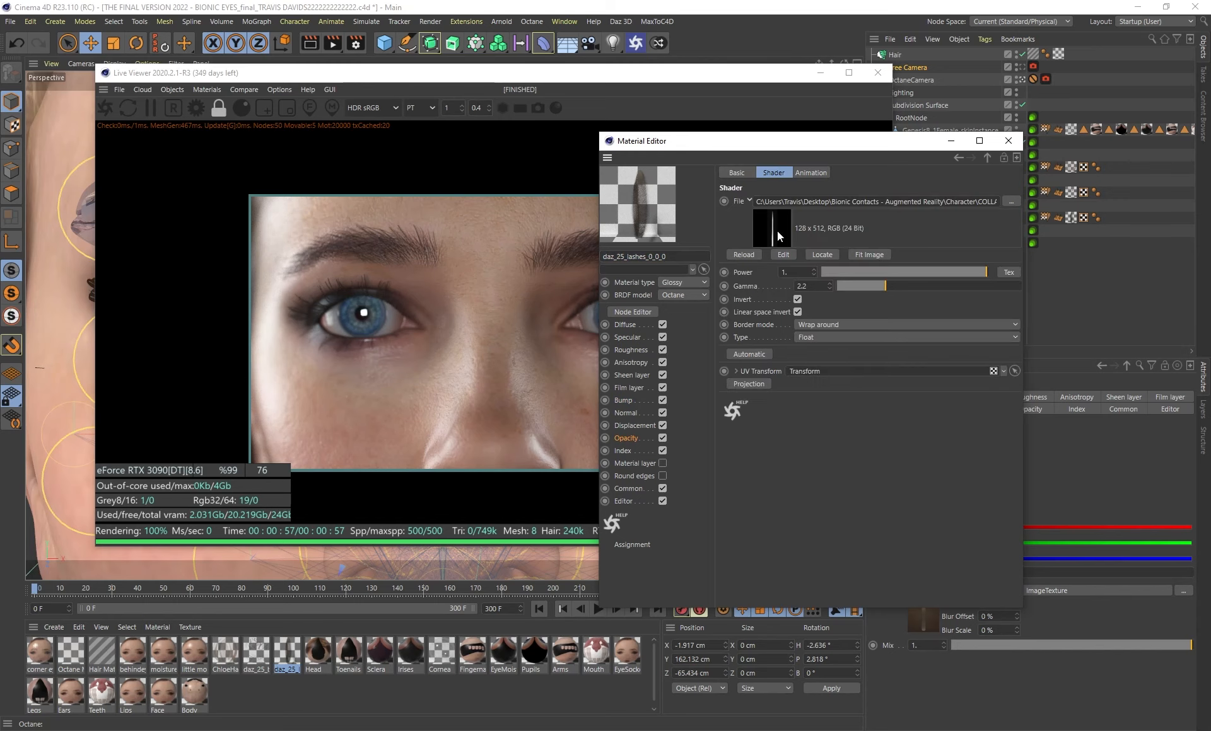
left_click_drag(801, 149, 936, 177)
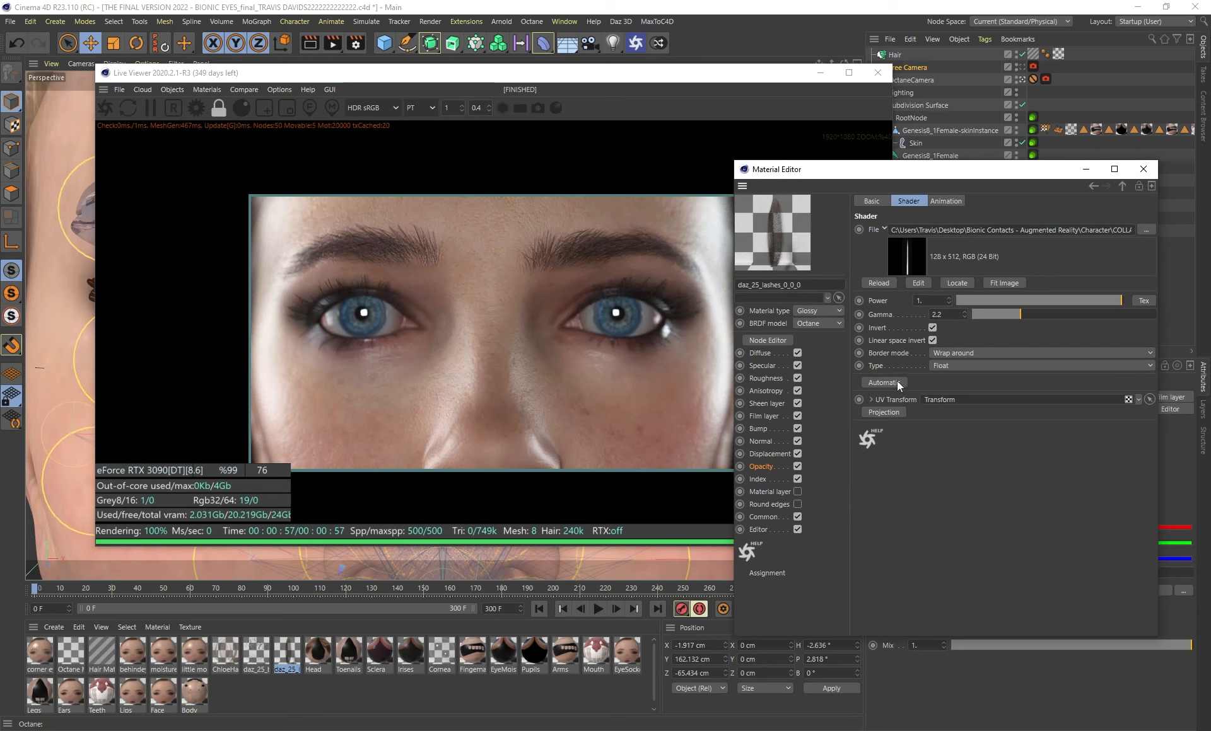
Examine the lashes material's diffuse channel and the noise shader settings in its bump channel
left_click(766, 357)
left_click(764, 425)
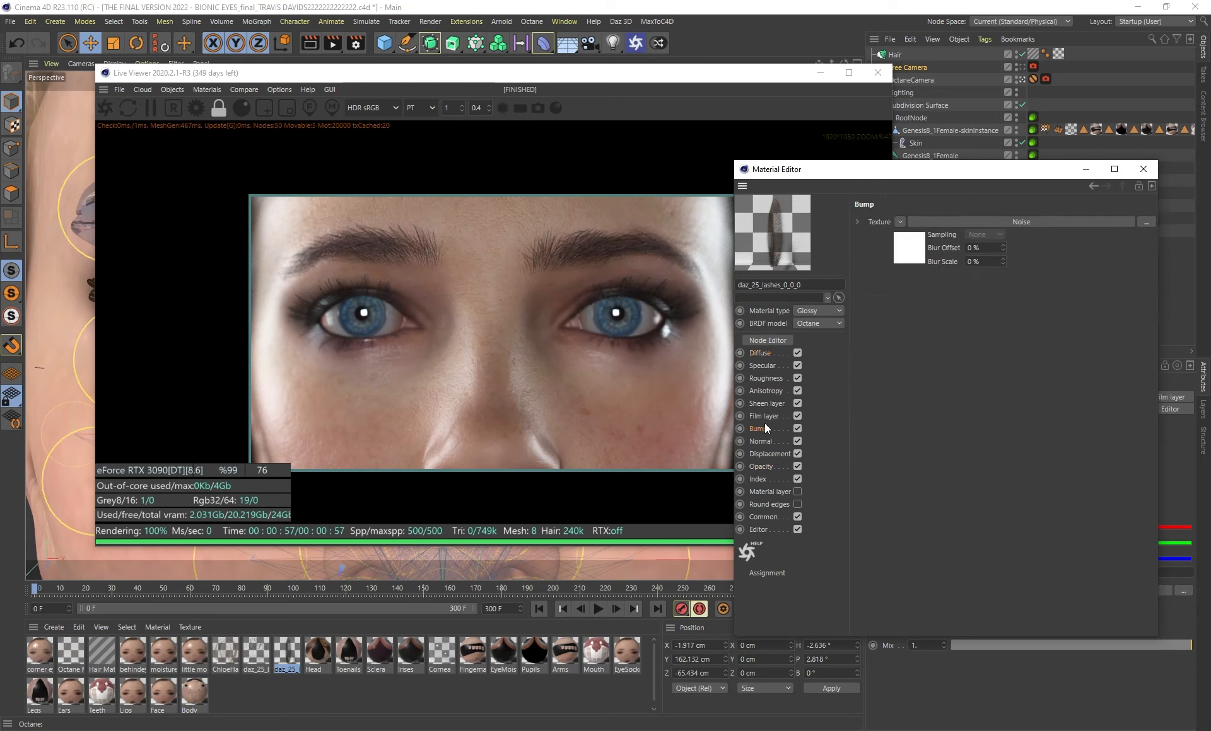
left_click(766, 405)
left_click(769, 427)
left_click(934, 222)
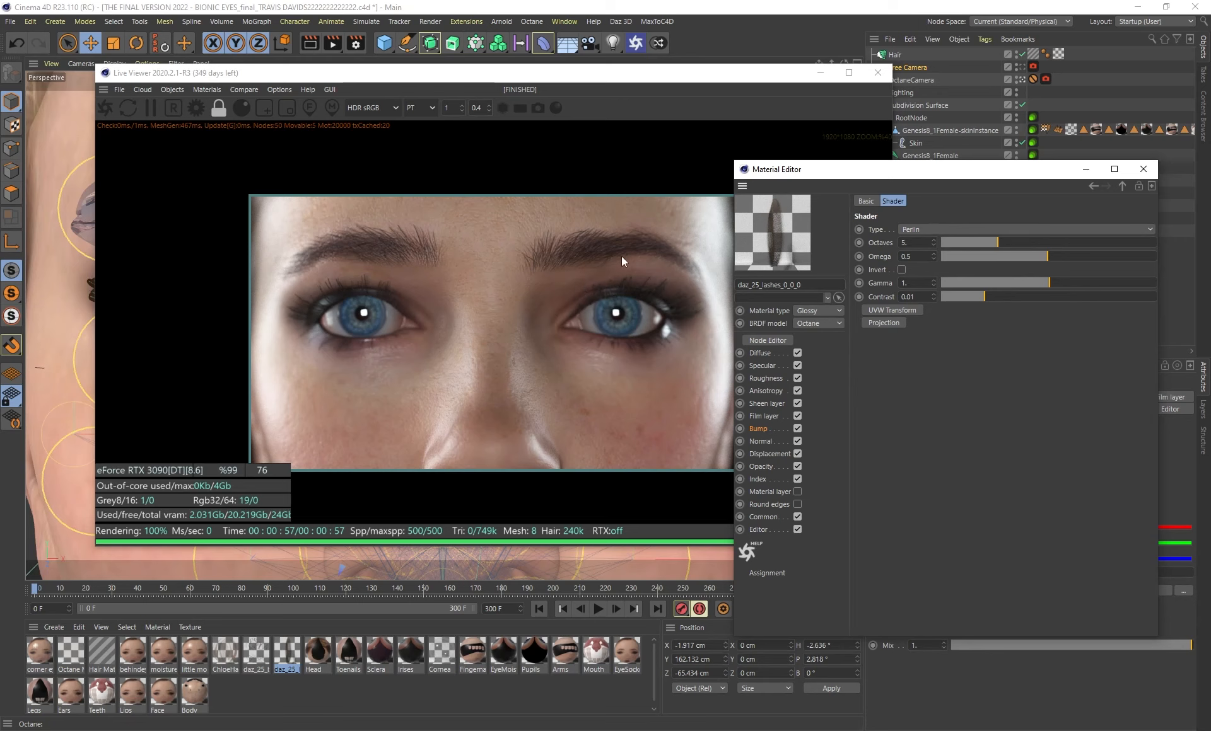
left_click(766, 429)
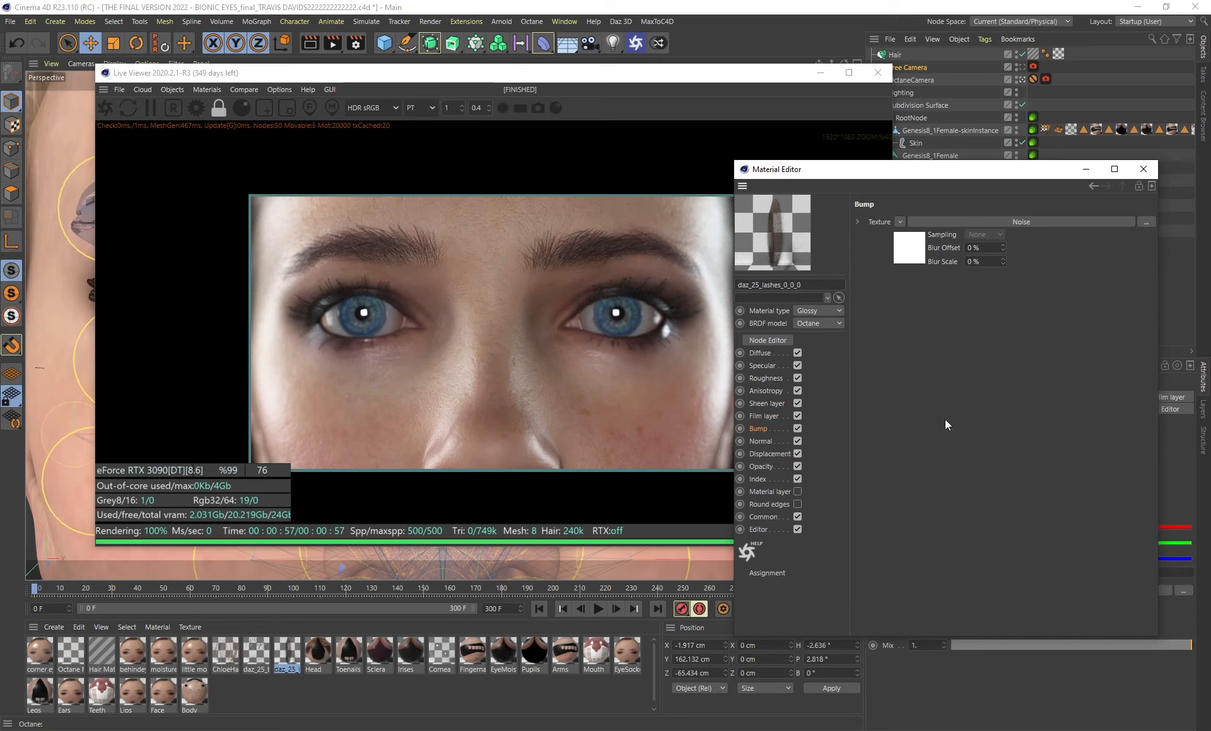
left_click(913, 255)
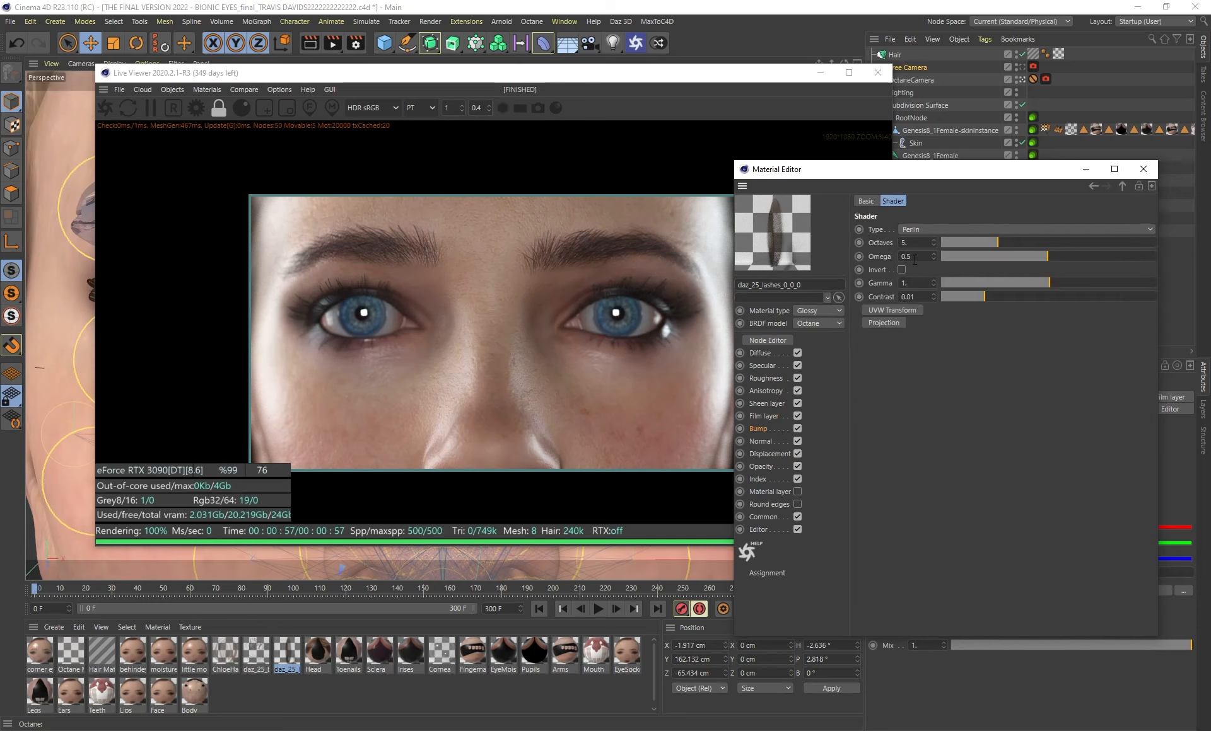
left_click(761, 353)
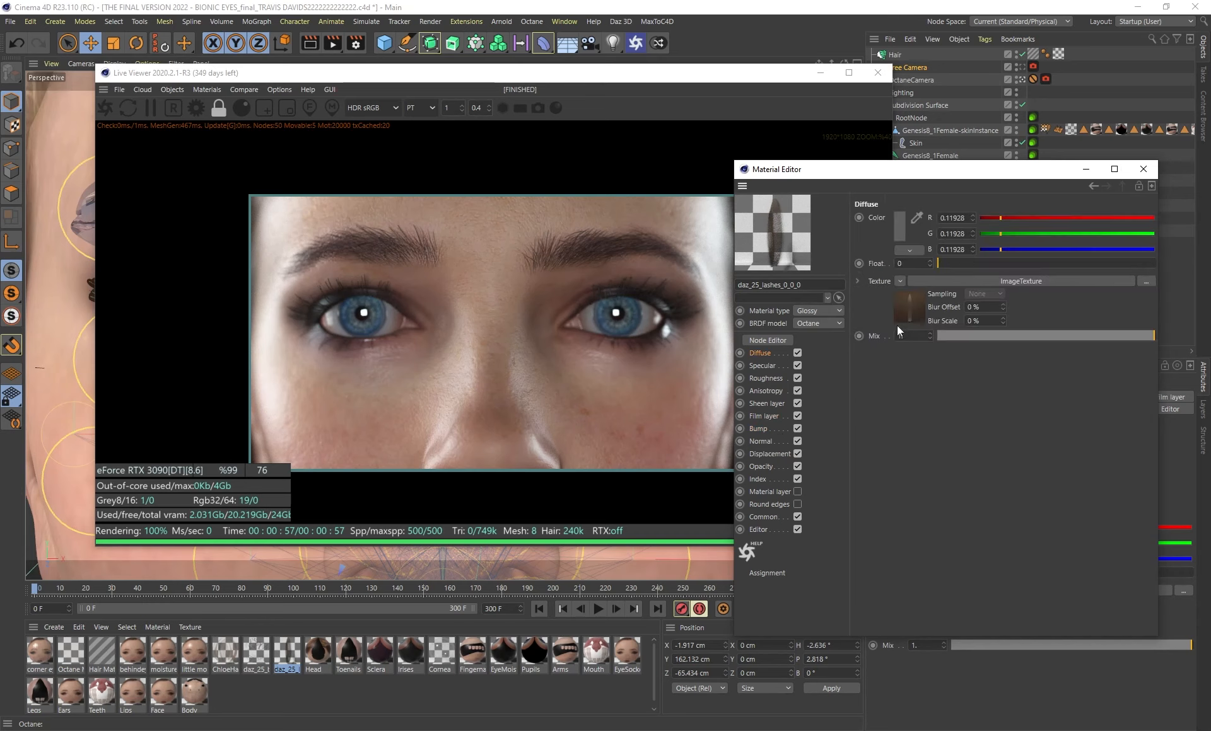
left_click(1143, 169)
Open the daz_25_brows_0_0_0 material and inspect the image texture settings in its opacity channel
double_click(256, 652)
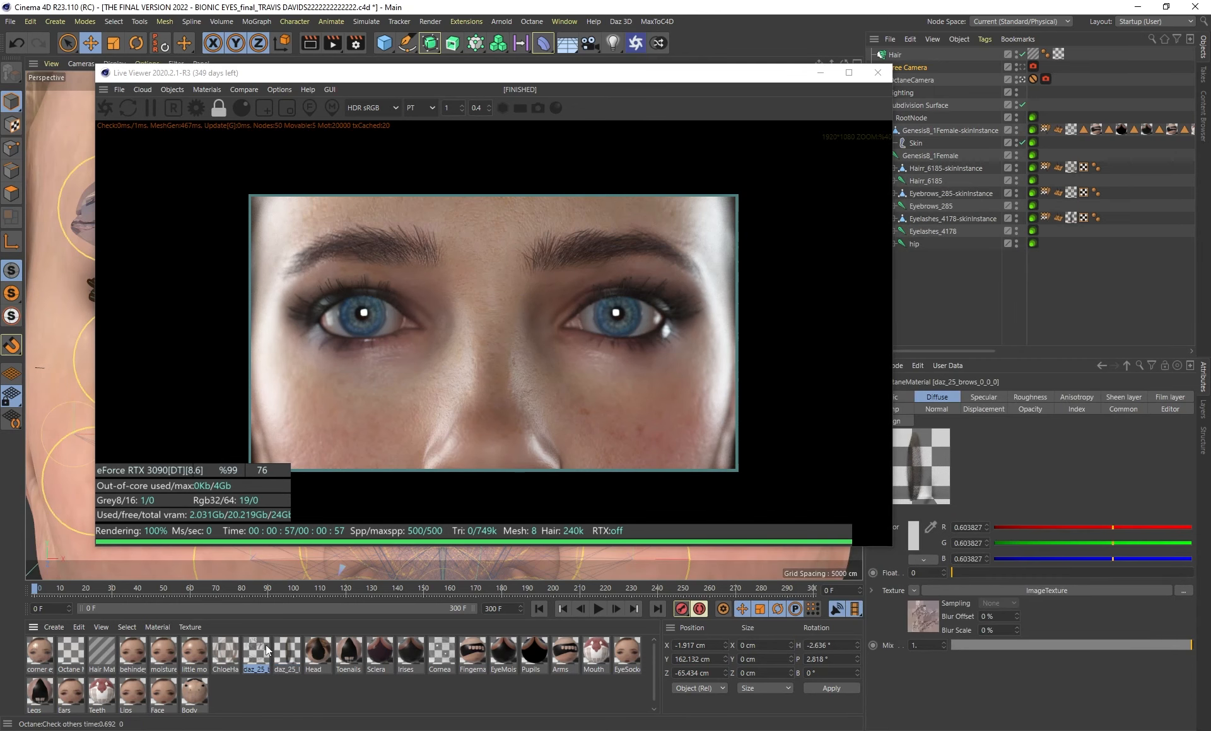
left_click_drag(341, 85, 708, 110)
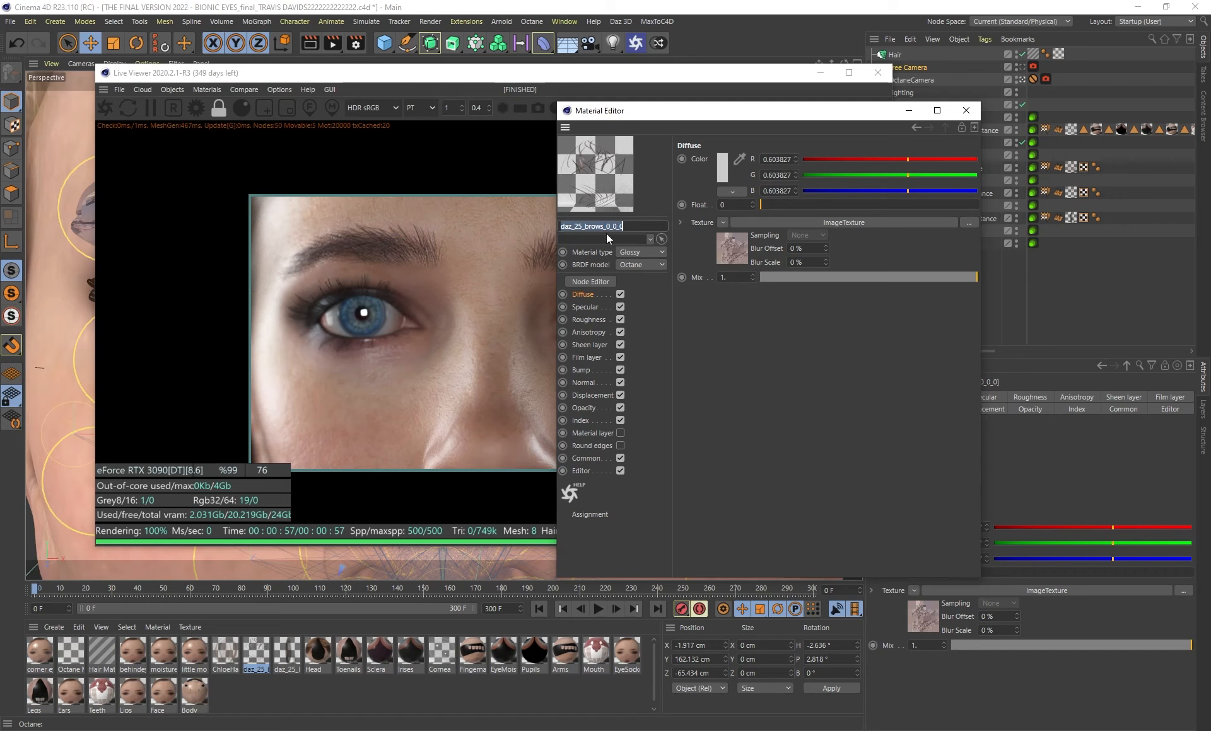
left_click(583, 408)
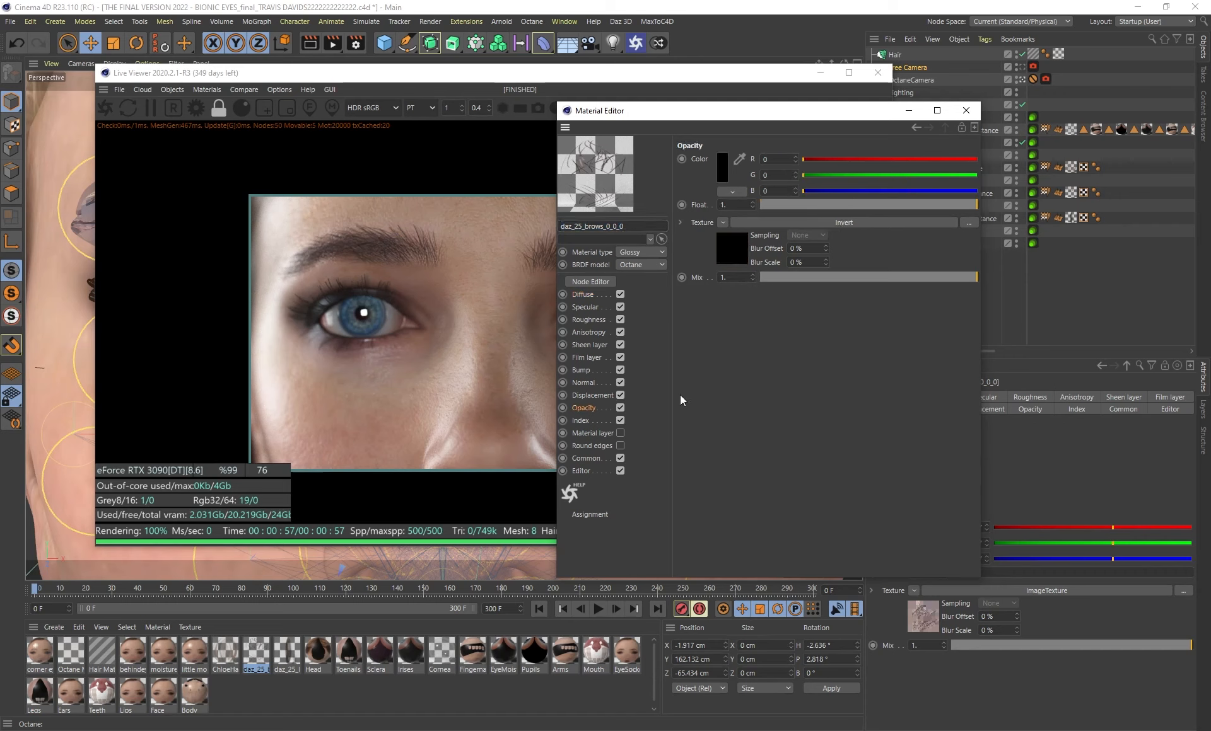
left_click(733, 249)
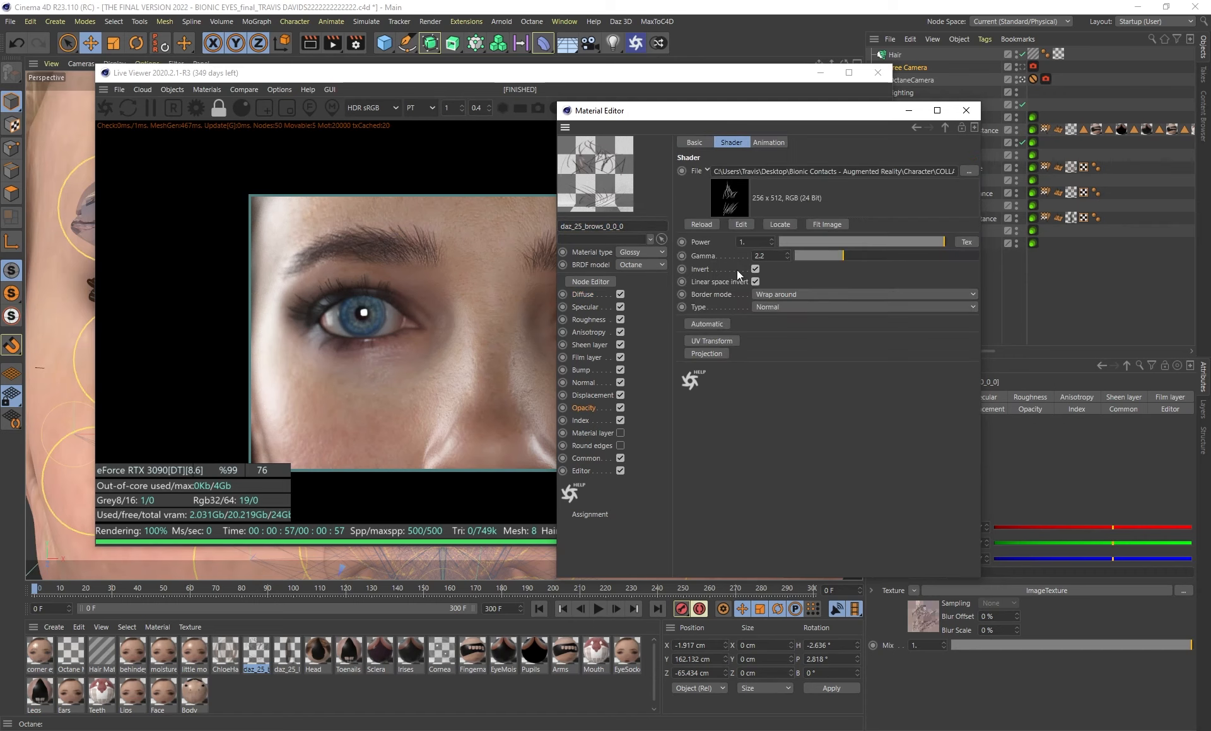
Inspect the ChloeHair material's opacity image texture and its diffuse channel, and close the material
left_click(227, 652)
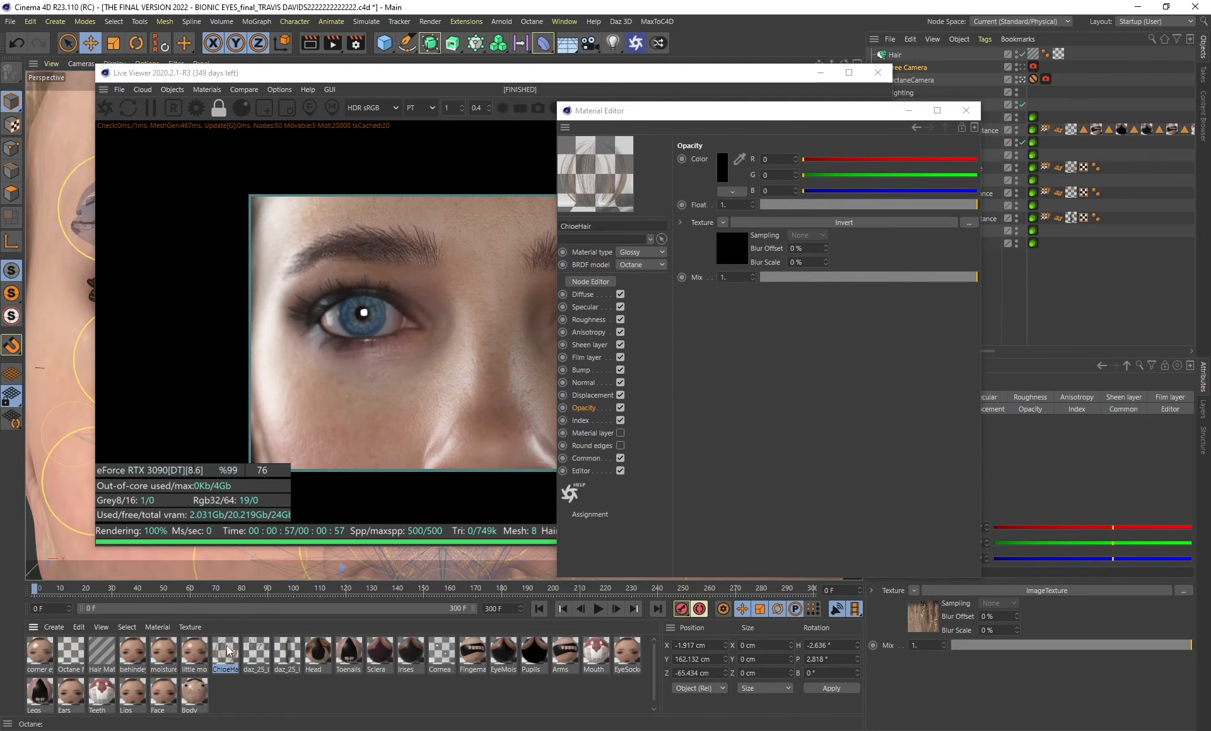
left_click(725, 254)
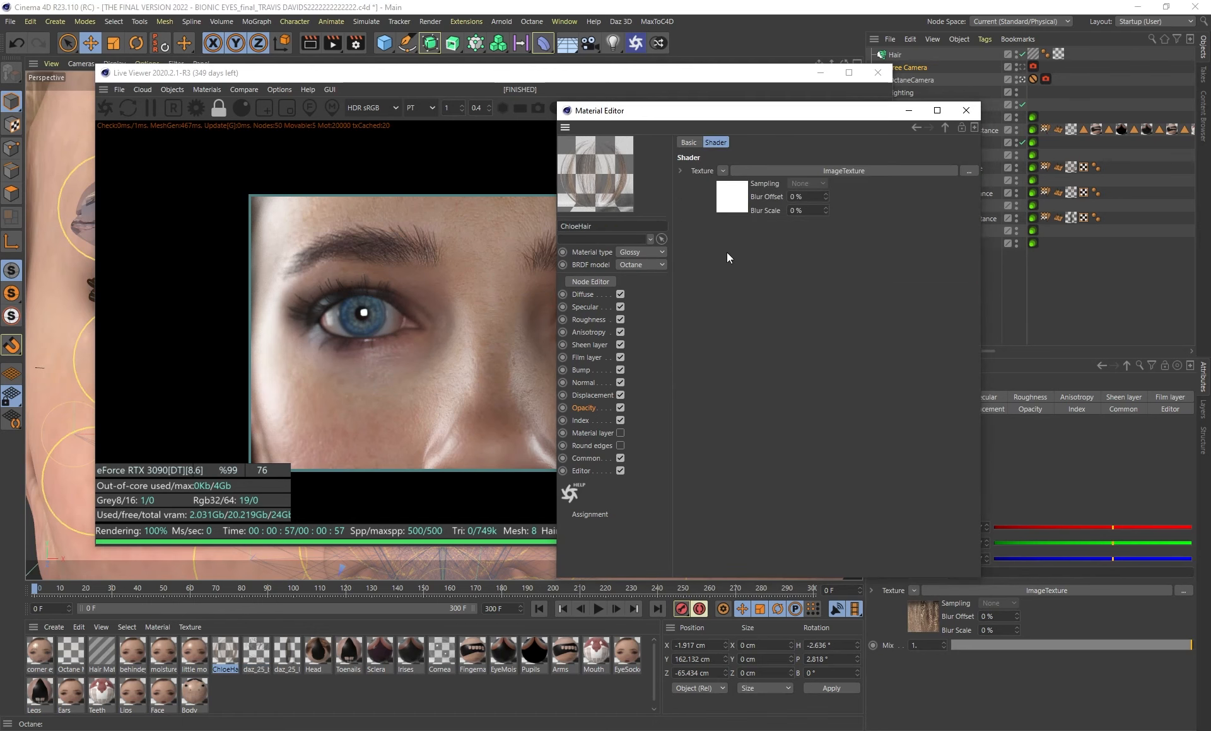
left_click(843, 171)
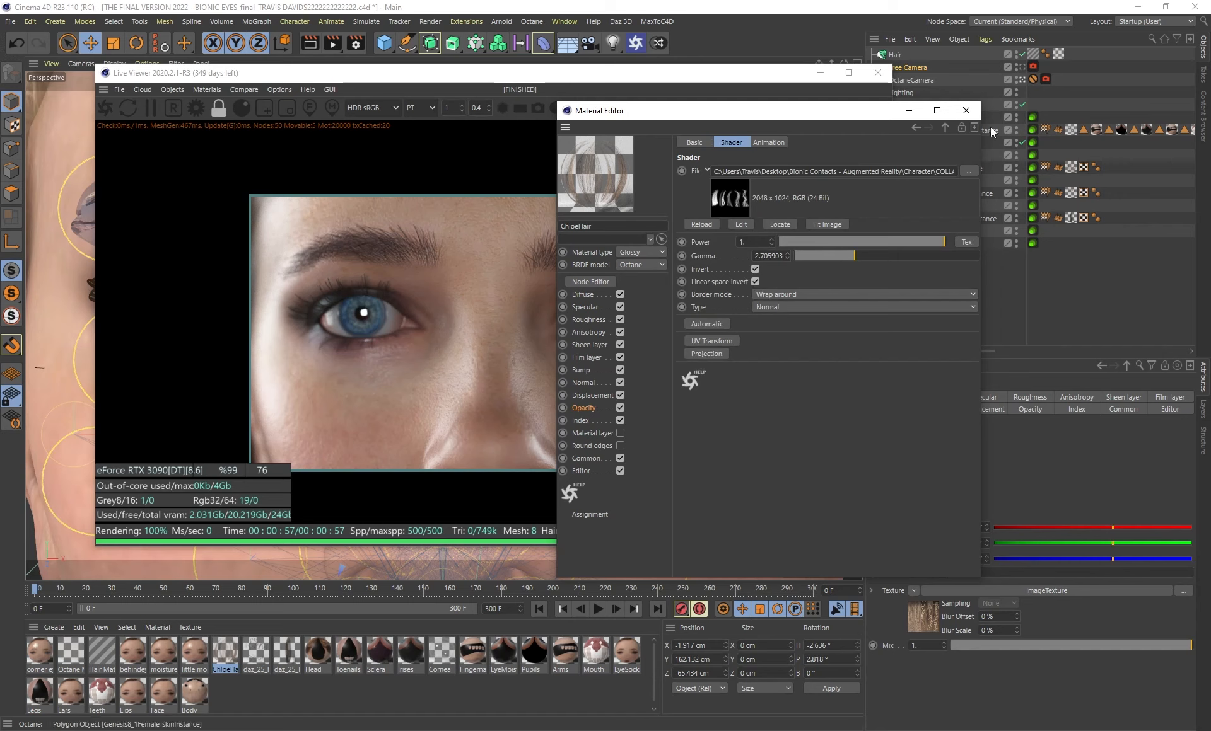
left_click(583, 295)
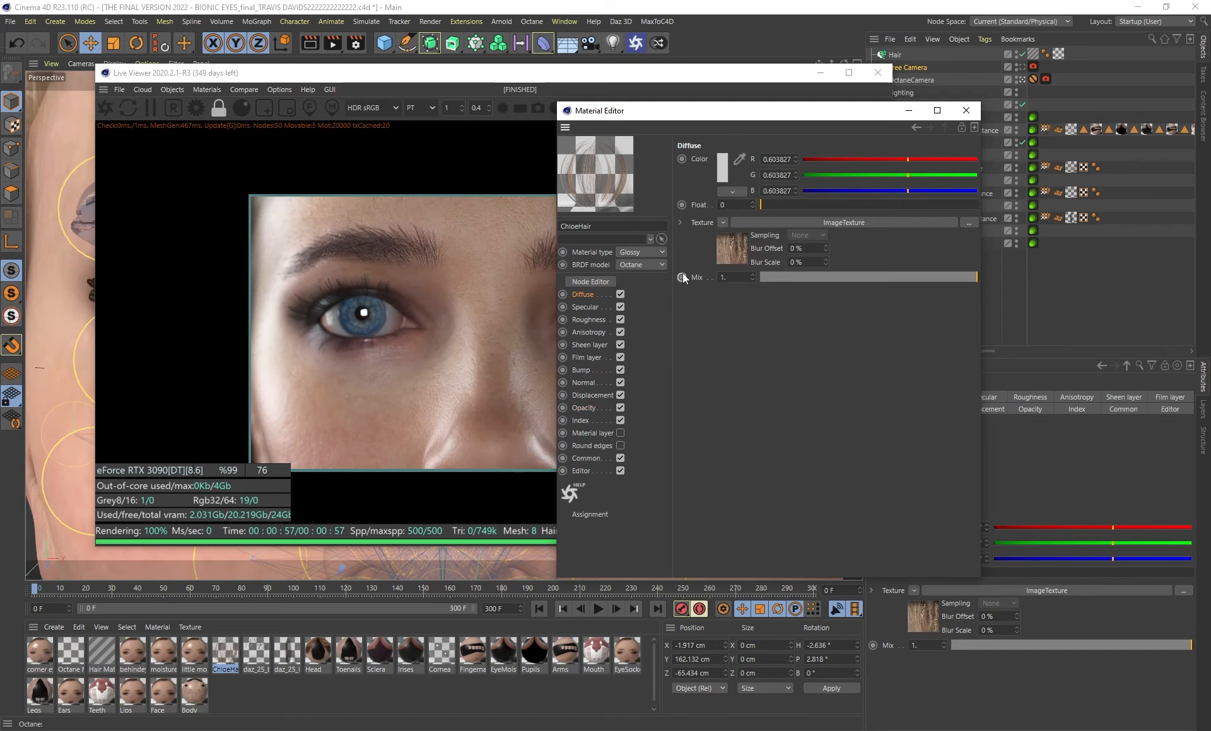
left_click(965, 110)
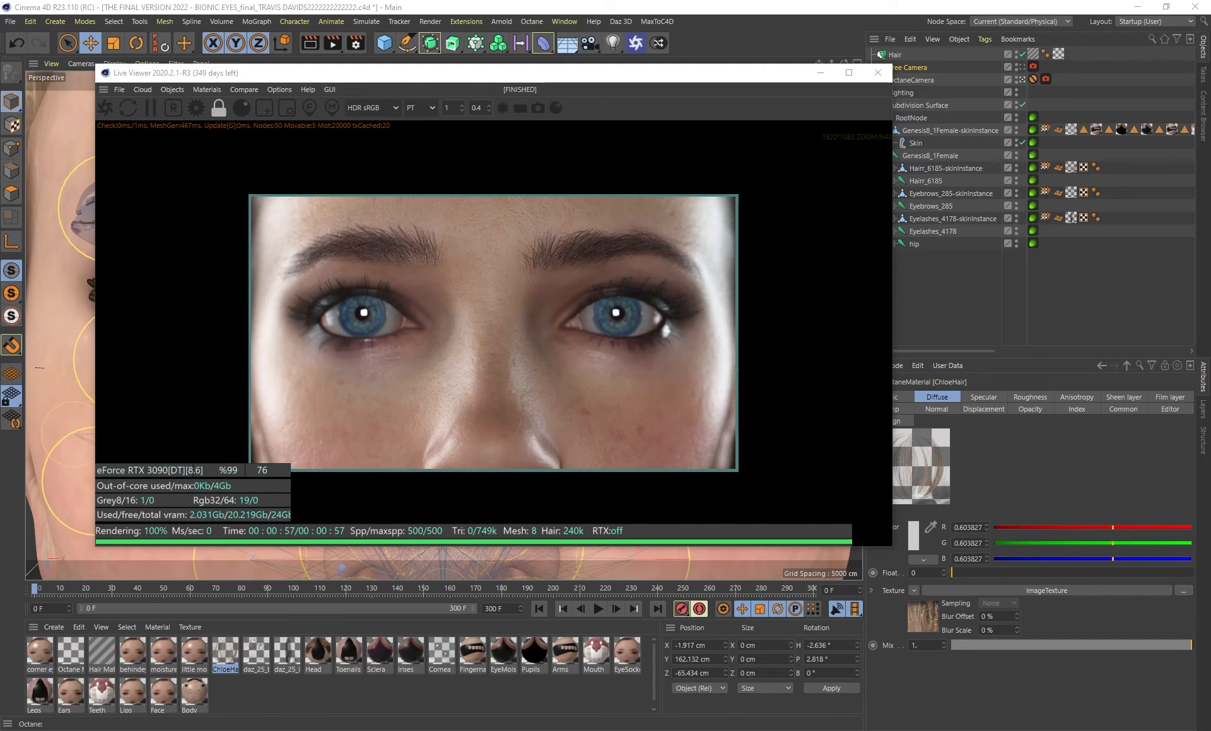
Open the Face material and examine its diffuse, roughness and bump channels
double_click(165, 694)
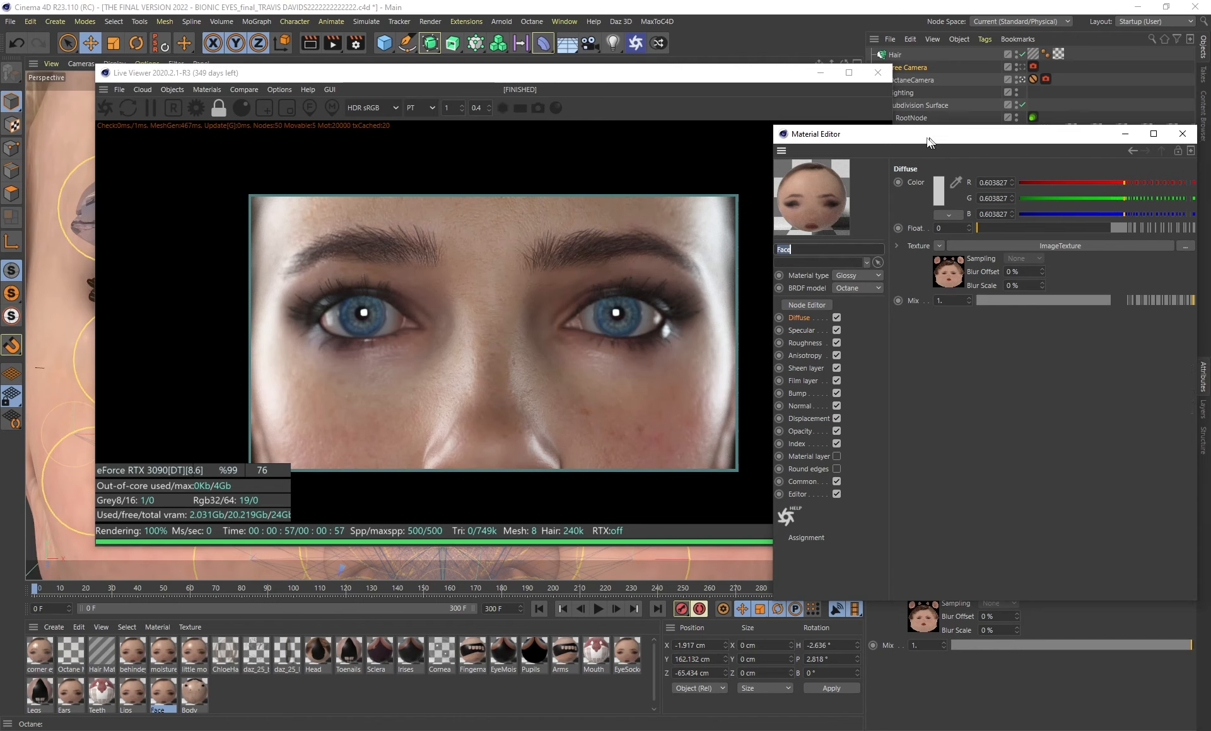
left_click_drag(908, 134, 769, 144)
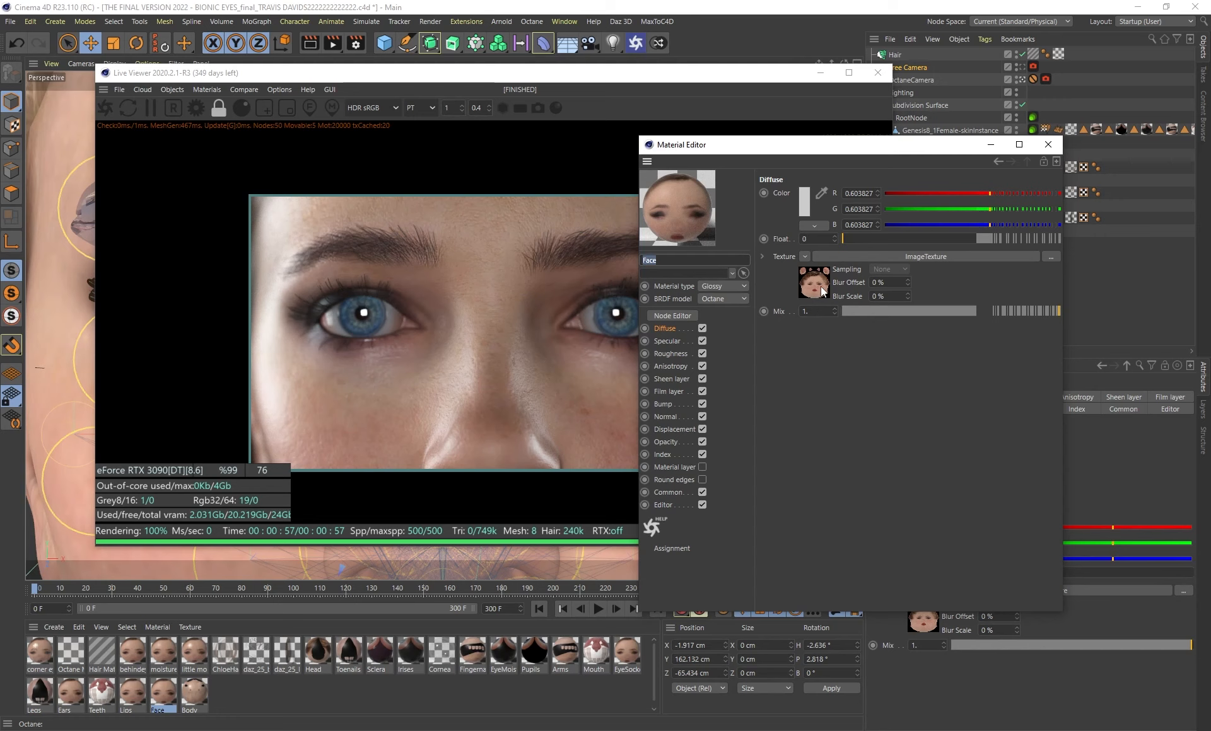
left_click(672, 355)
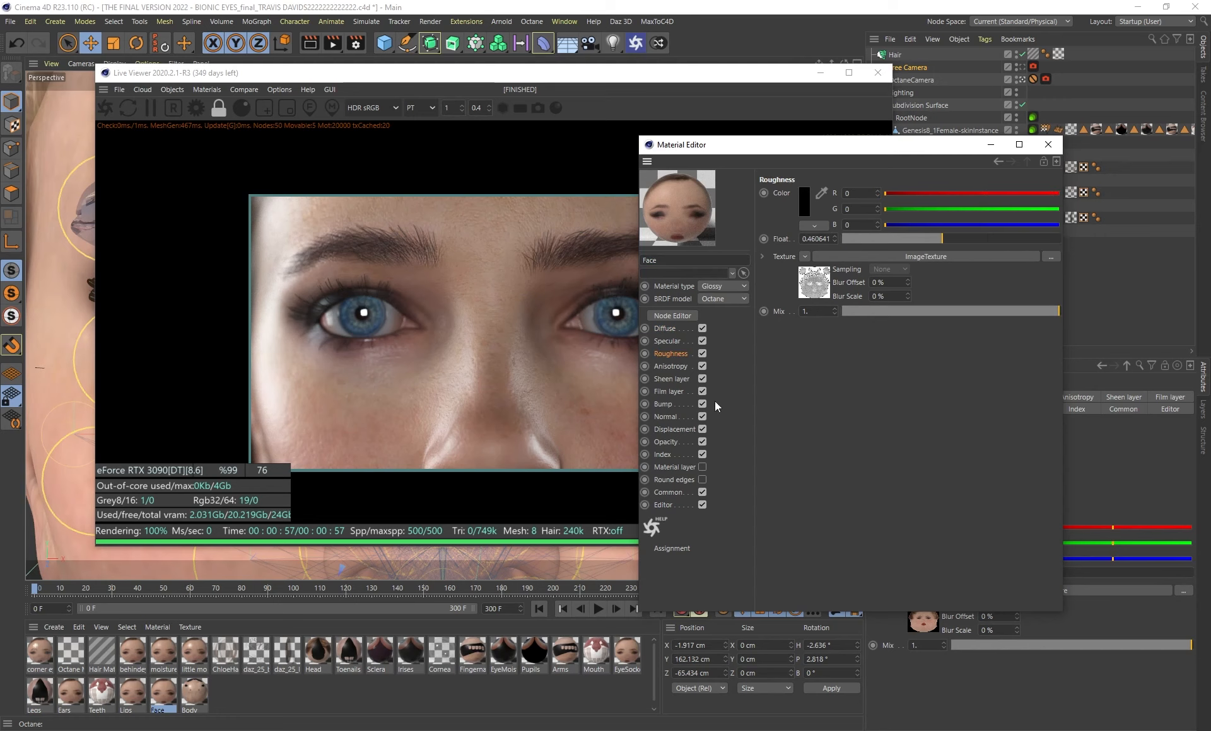
left_click(663, 404)
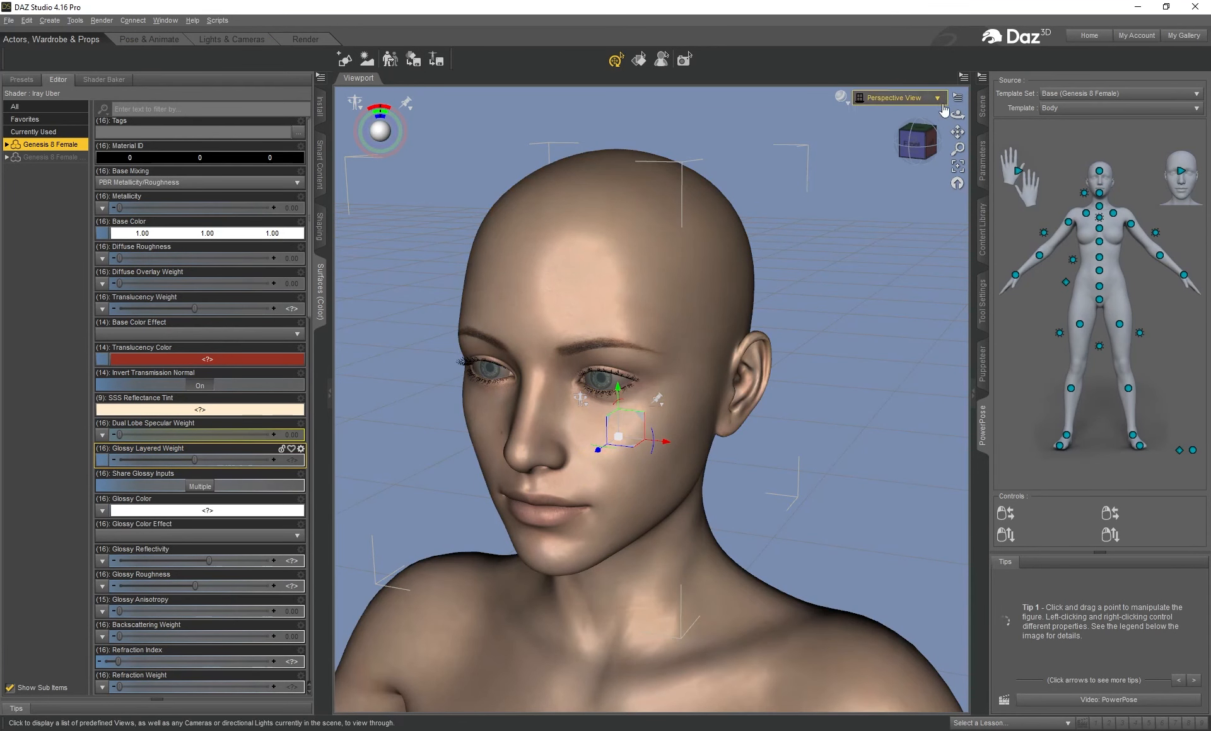
Orbit the Genesis 8 Female figure in DAZ Studio to view the face from nearly the front
left_click_drag(957, 115, 998, 98)
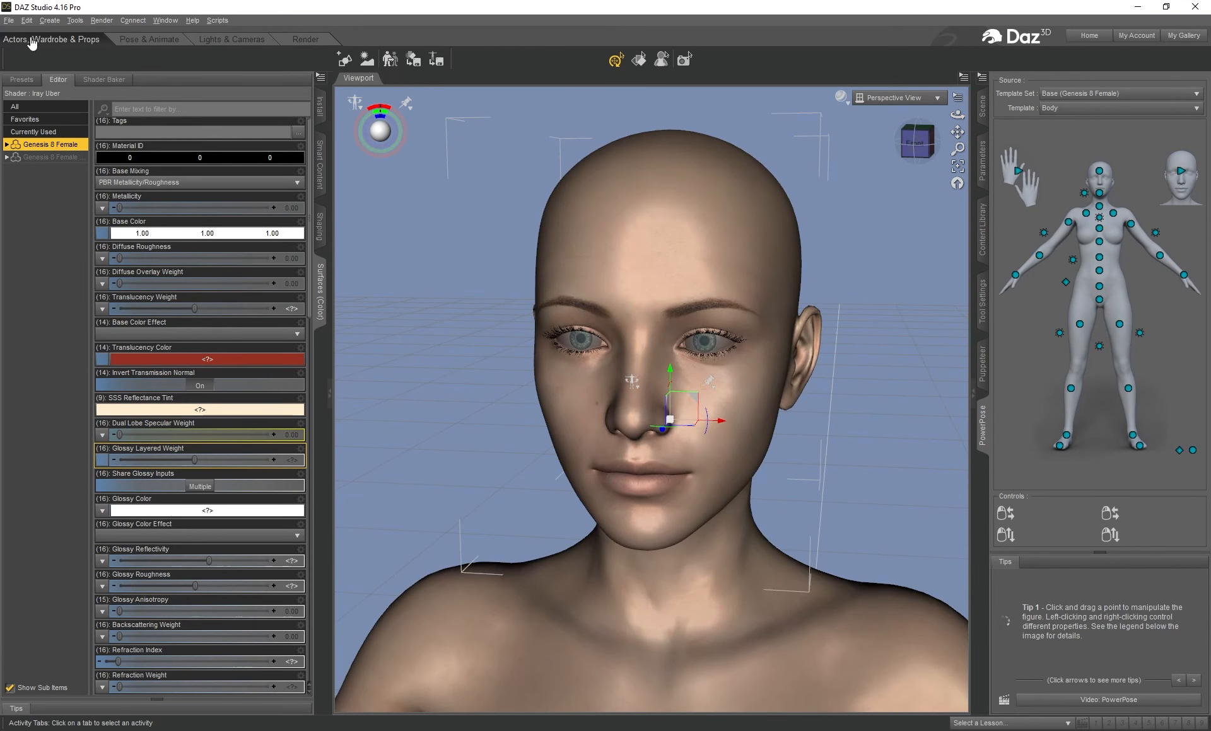
Reopen the Surfaces (Color) pane in DAZ Studio and show the surface properties of Genesis 8 Female
left_click(165, 20)
mouse_move(189, 34)
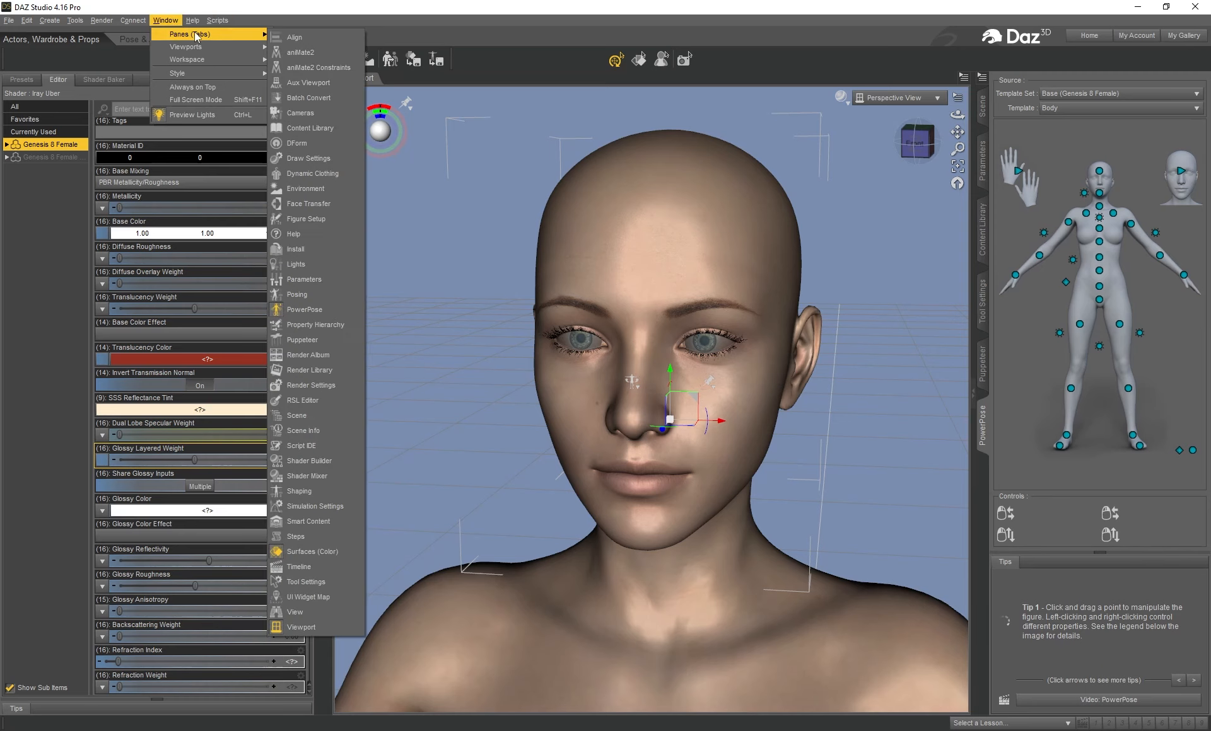
left_click(320, 557)
left_click(320, 301)
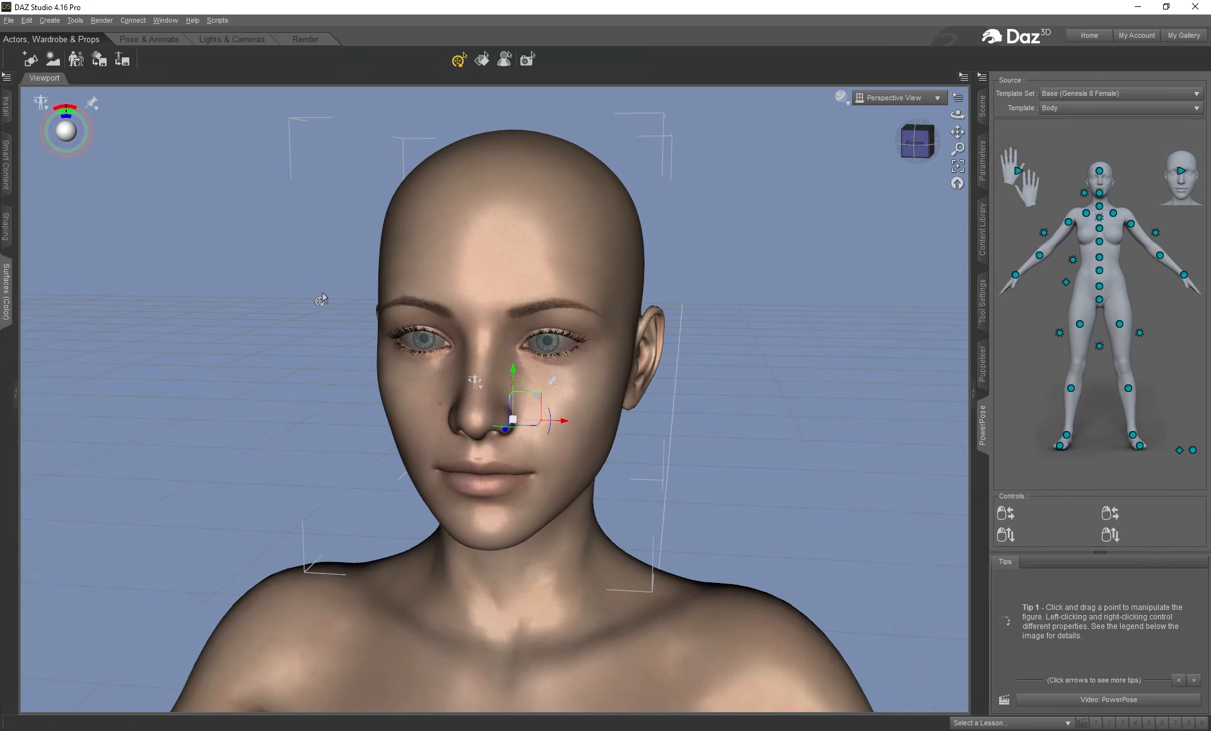
left_click(6, 297)
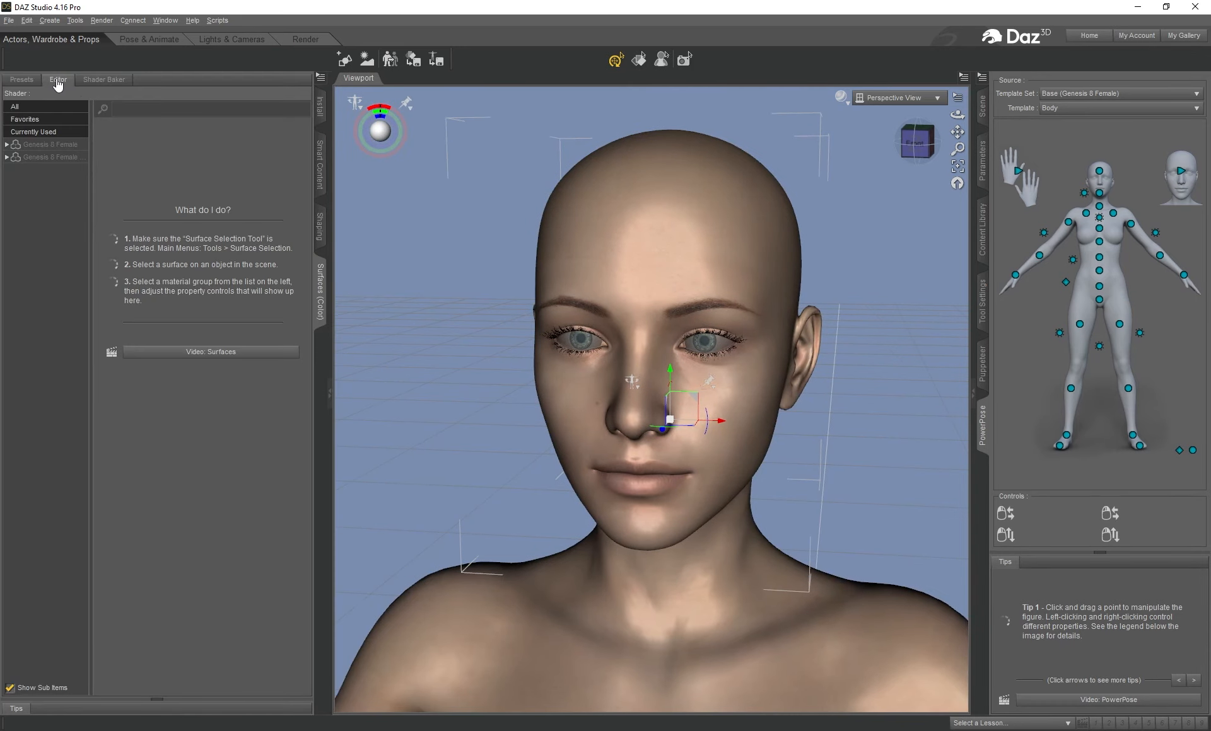
left_click(45, 146)
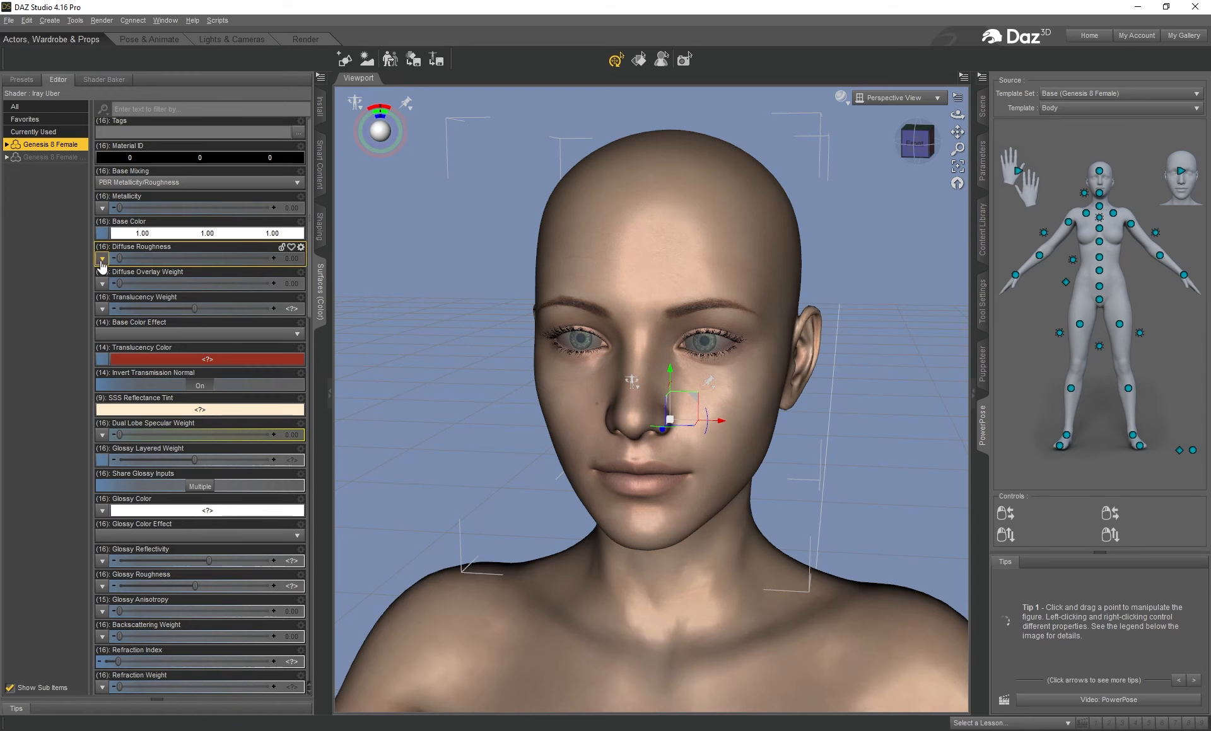
Assign G8FBaseArmsMapB_1004.jpg as the image map for Diffuse Roughness and preview it
left_click(102, 264)
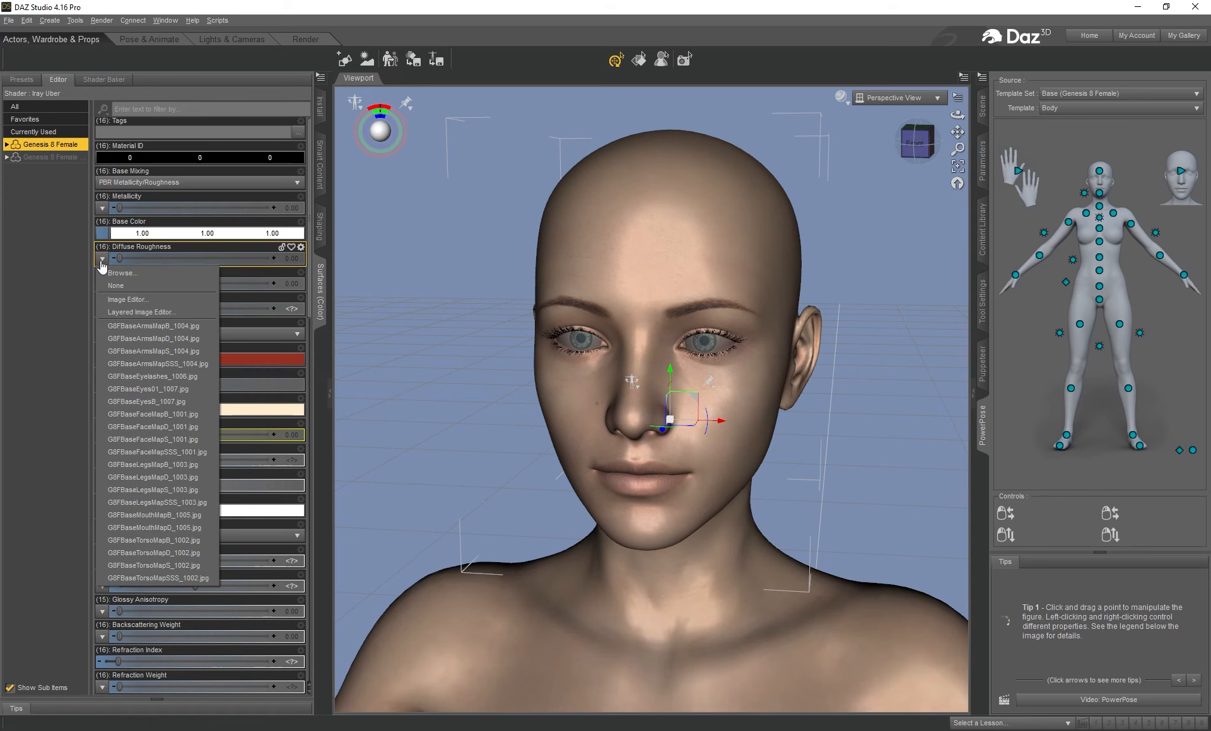
left_click(156, 326)
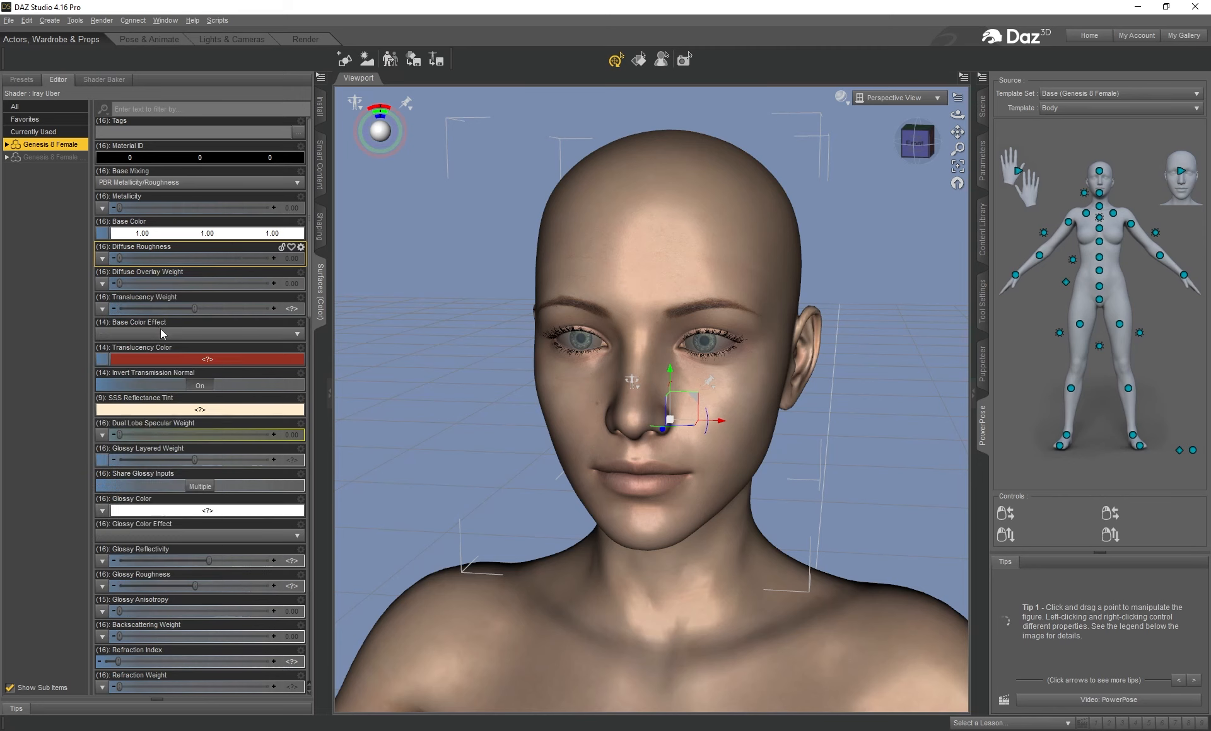
mouse_move(105, 263)
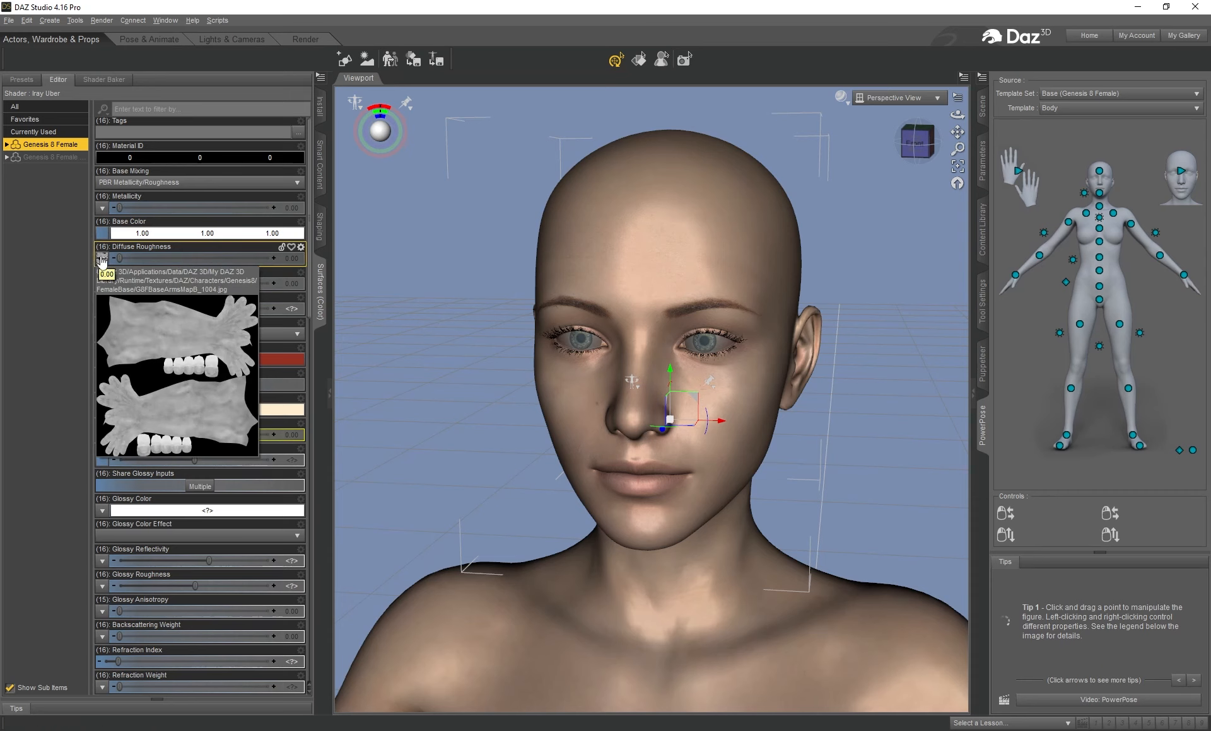
Browse for a Diffuse Roughness image and examine the face and legs maps in the FemaleBase texture folder
left_click(102, 260)
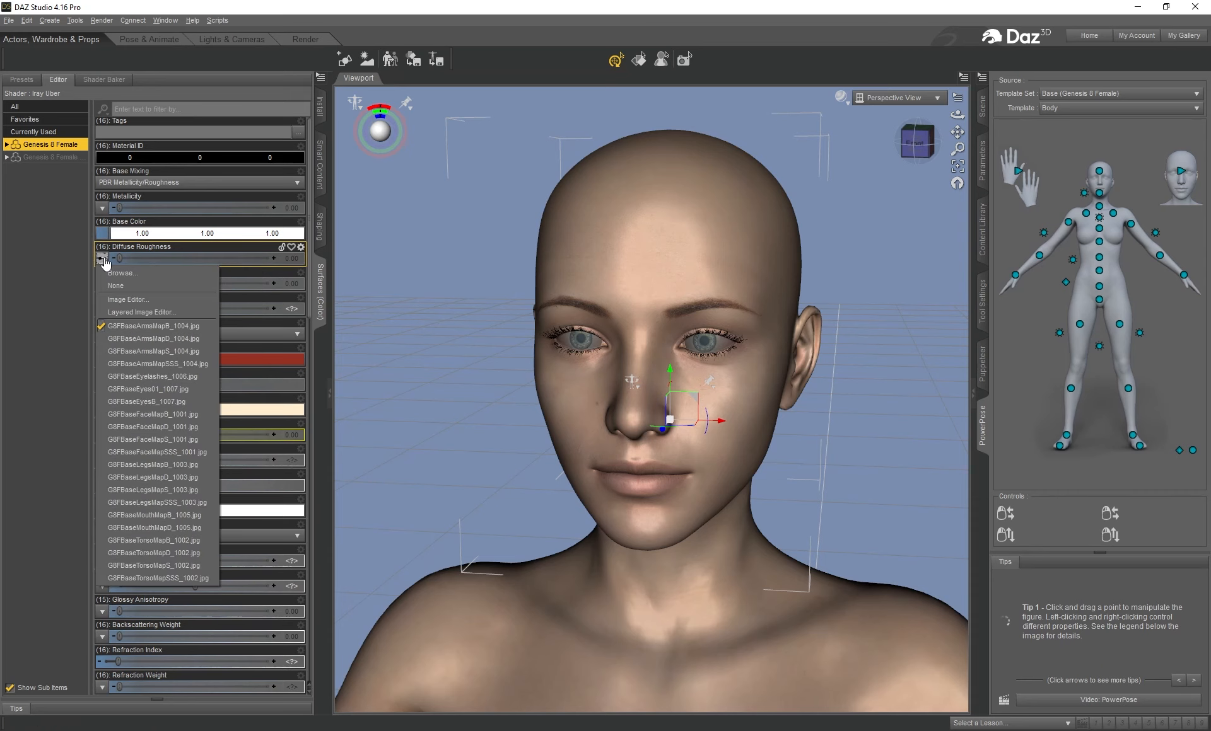
left_click(142, 274)
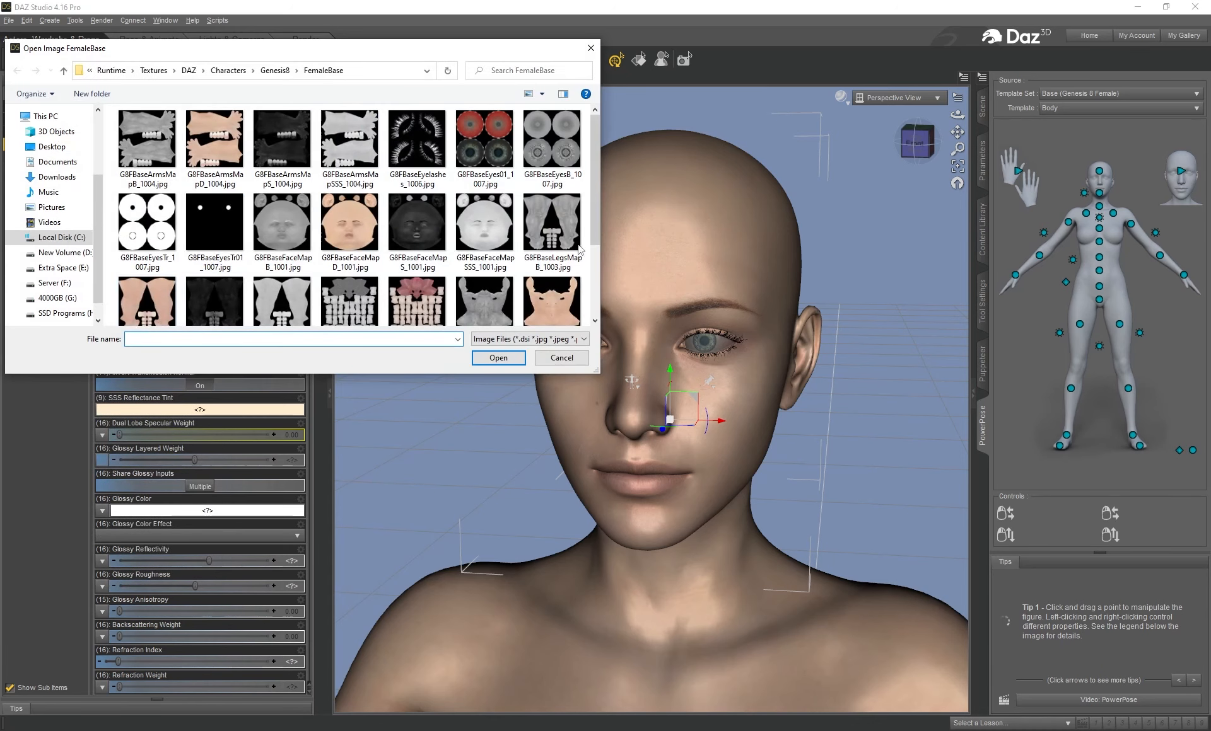
mouse_move(593, 218)
left_mouse_down()
mouse_move(595, 255)
mouse_move(592, 211)
left_mouse_up()
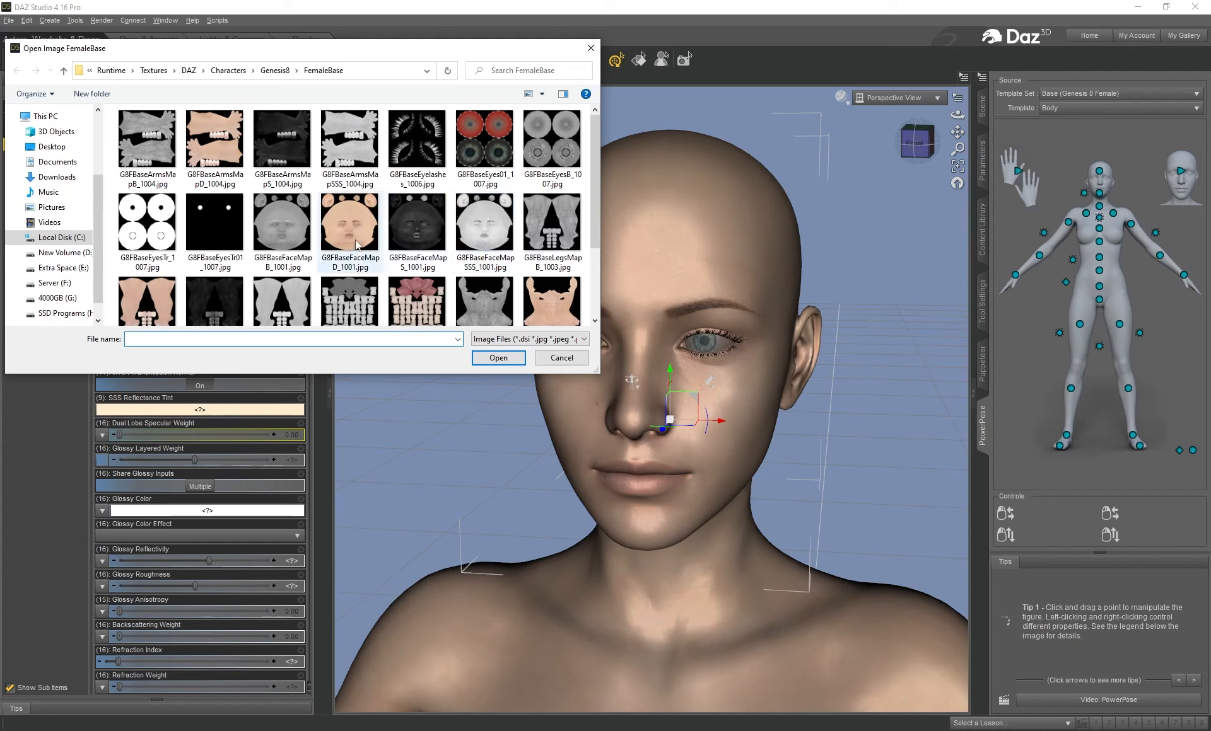
left_click(288, 239)
left_click(419, 237)
left_click(486, 237)
left_click(548, 237)
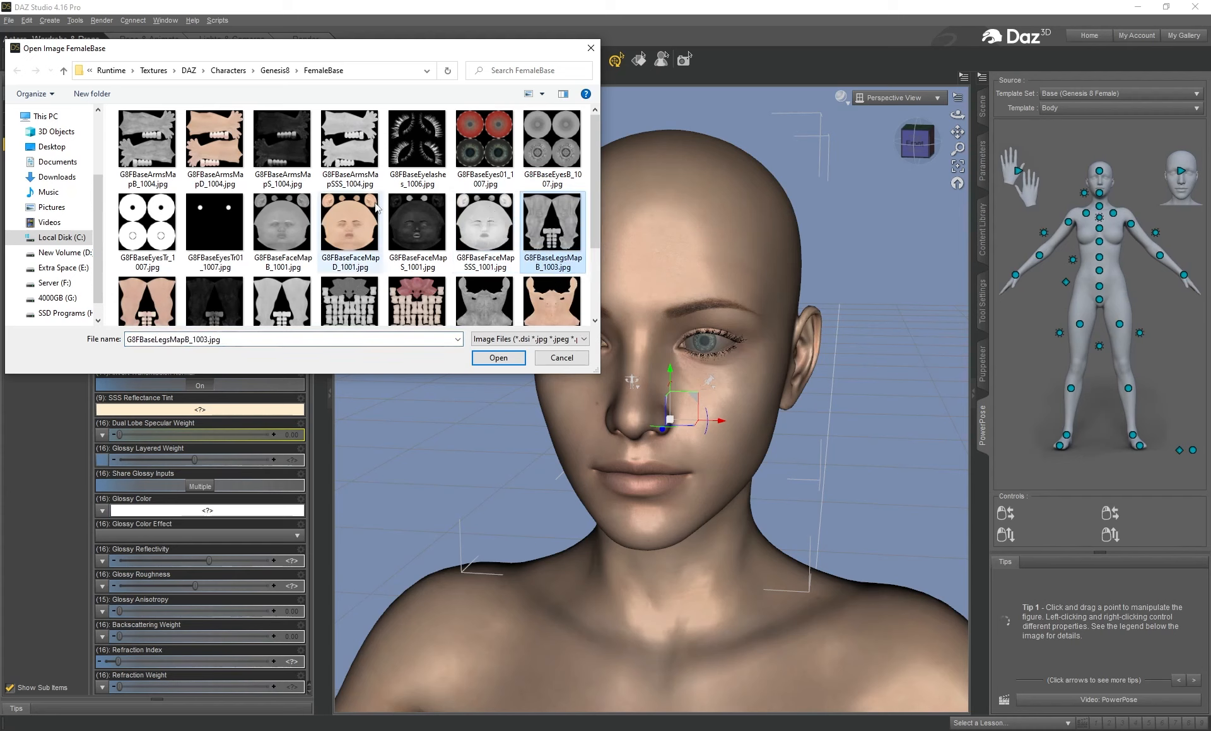
Review the remaining FemaleBase textures and compare the G8FBaseFaceMapD, G8FBaseFaceMapS and G8FBaseFaceMapSSS files
scroll(379, 218, "down", 1)
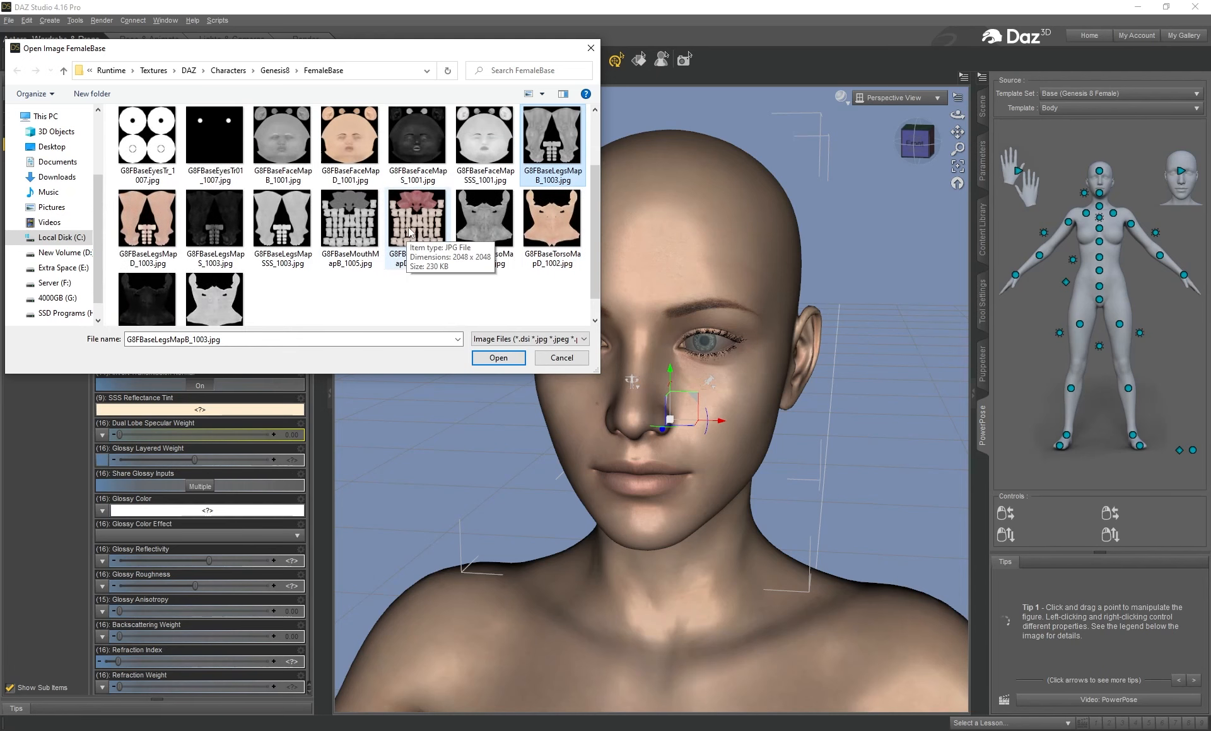
scroll(408, 232, "up", 1)
left_click(414, 228)
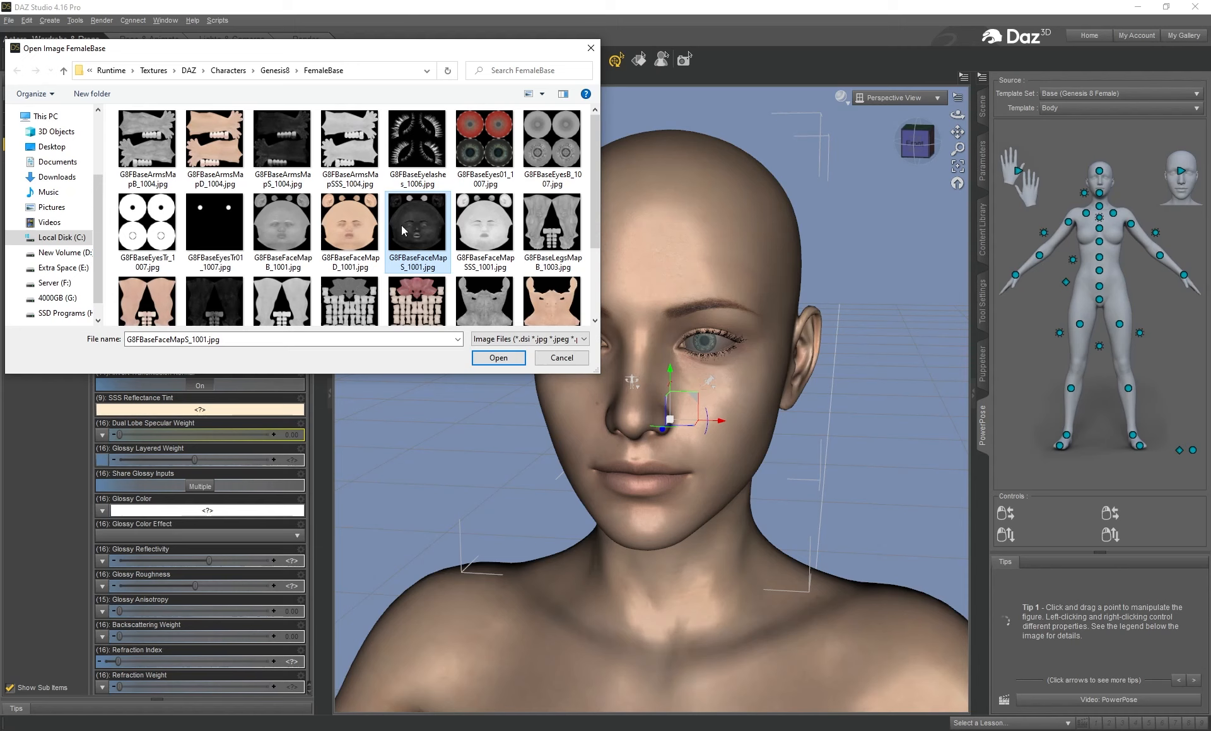
key("Left")
key("Right")
key("Right")
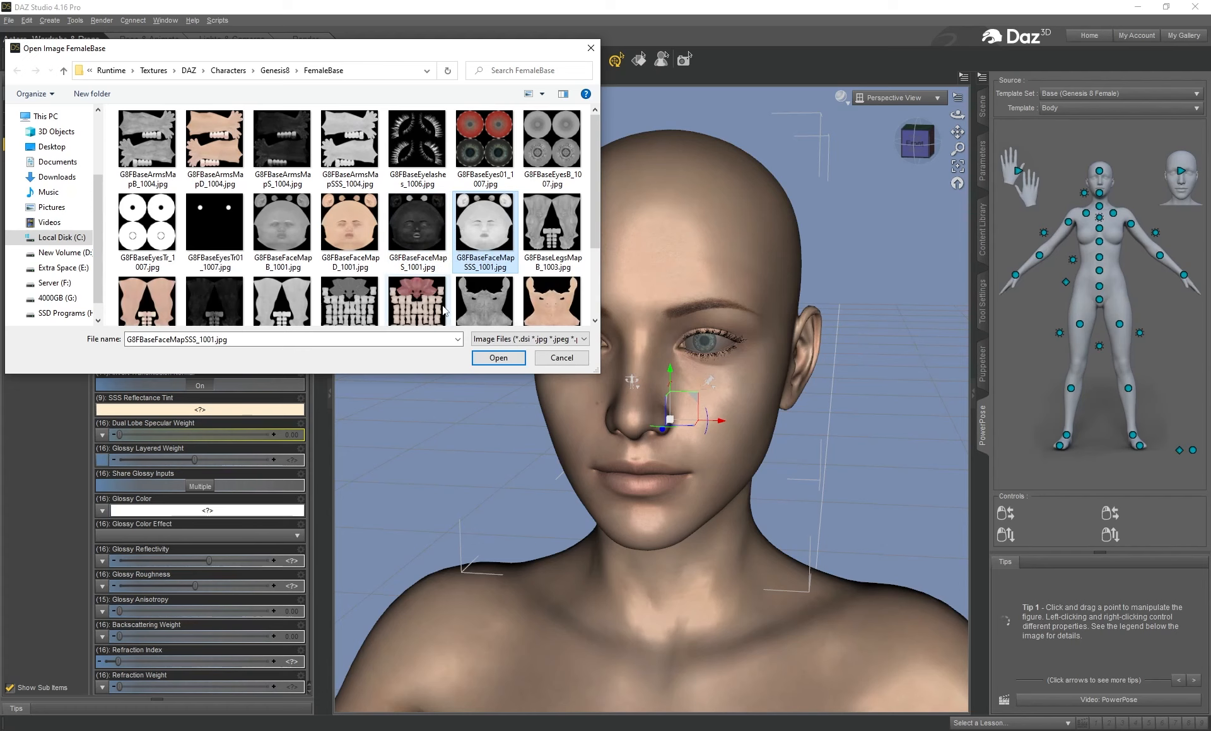
mouse_move(594, 202)
left_mouse_down()
mouse_move(597, 219)
mouse_move(592, 183)
left_mouse_up()
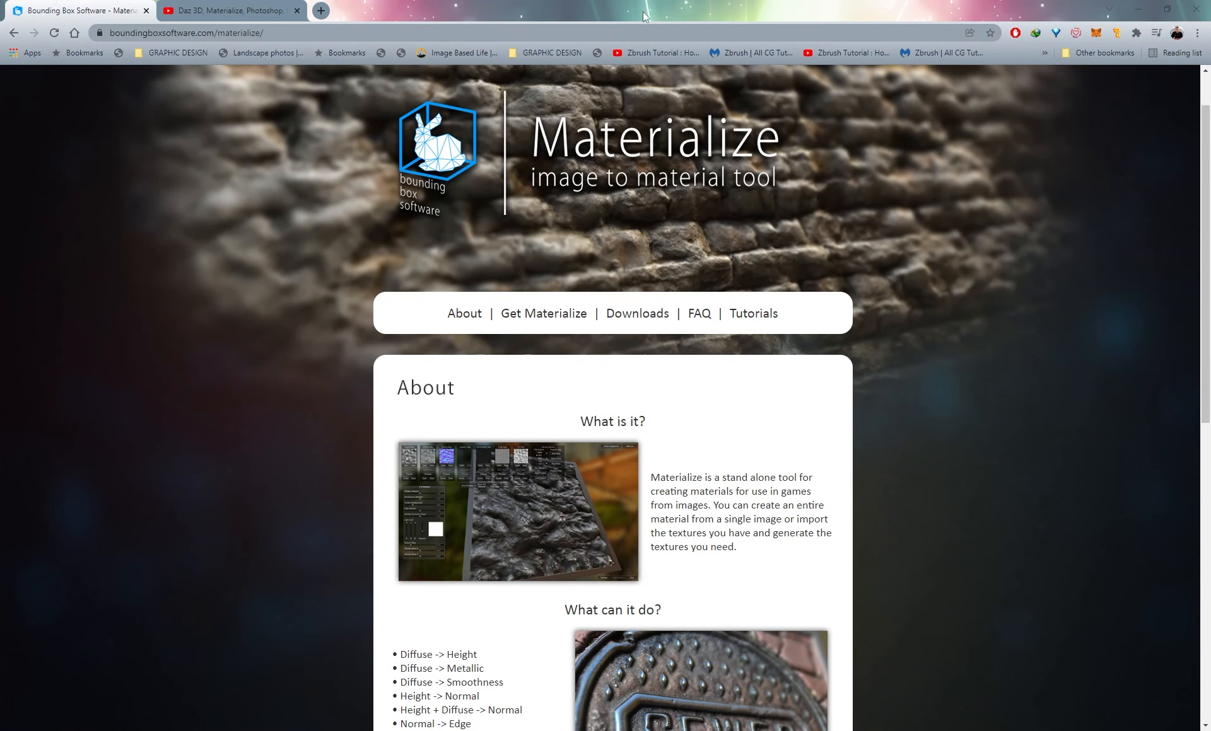
Switch from the Materialize web page to the New Skin folder and preview newskin_diffuseOriginal.bmp
left_click(111, 35)
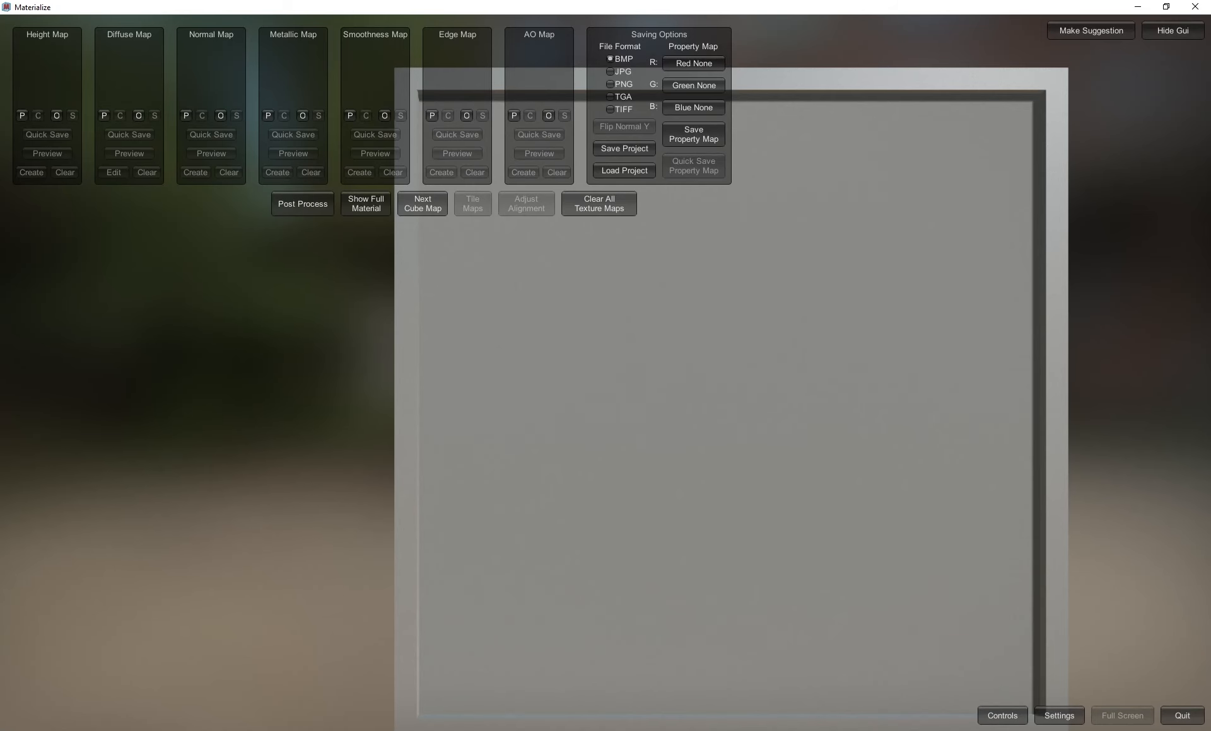
key("alt+Tab")
left_click_drag(419, 117, 580, 126)
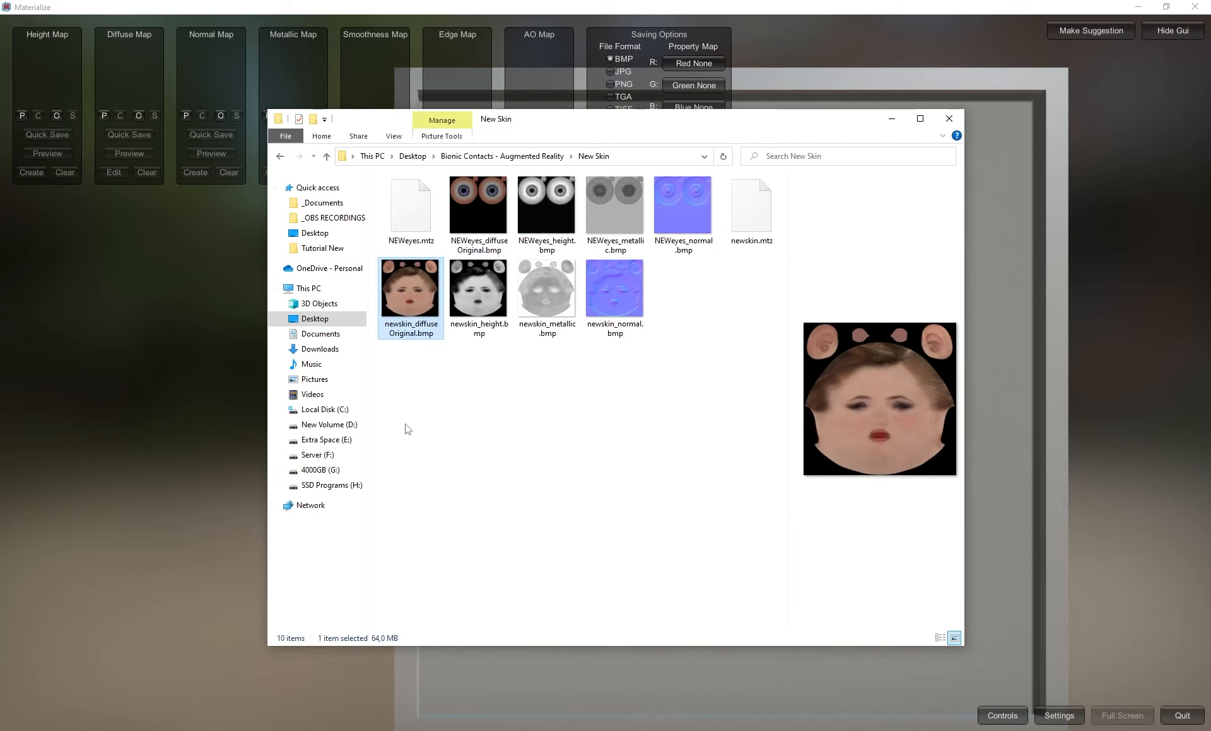
left_click(405, 424)
left_click(421, 315)
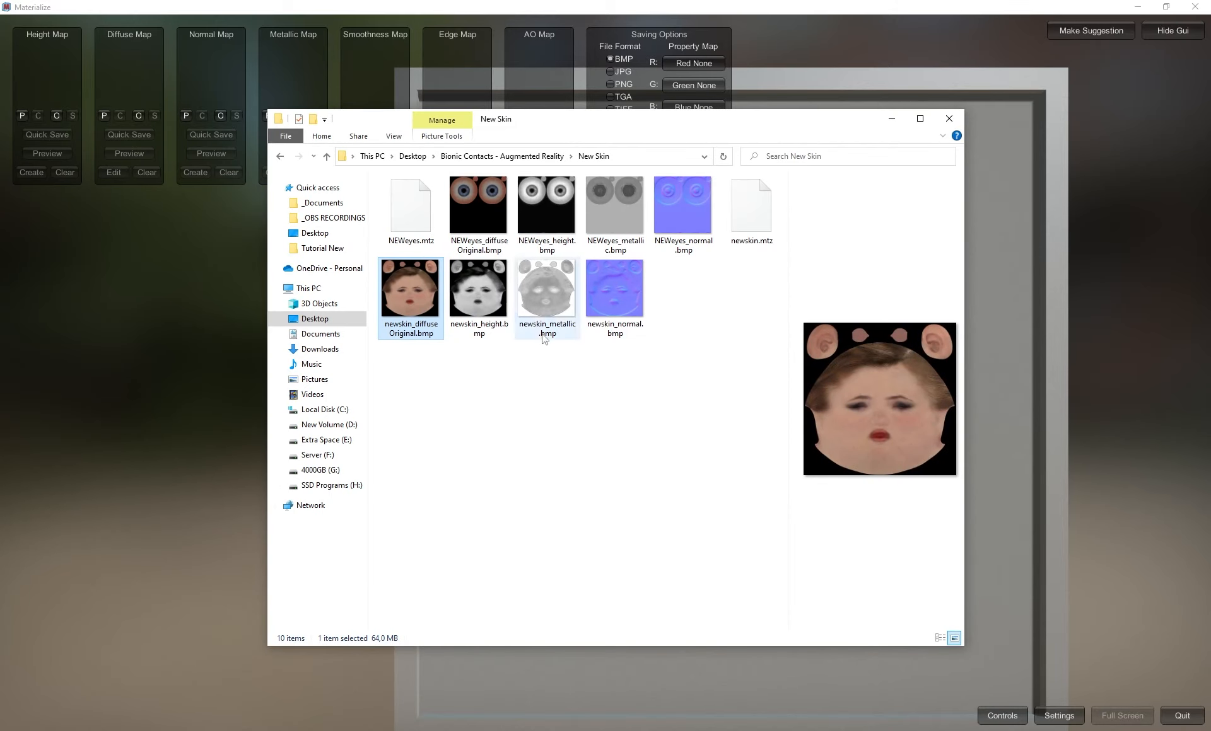
Compare the previews of newskin_height.bmp, newskin_metallic.bmp and newskin_normal.bmp, and minimize the folder window
left_click(482, 291)
left_click(633, 299)
left_click(526, 294)
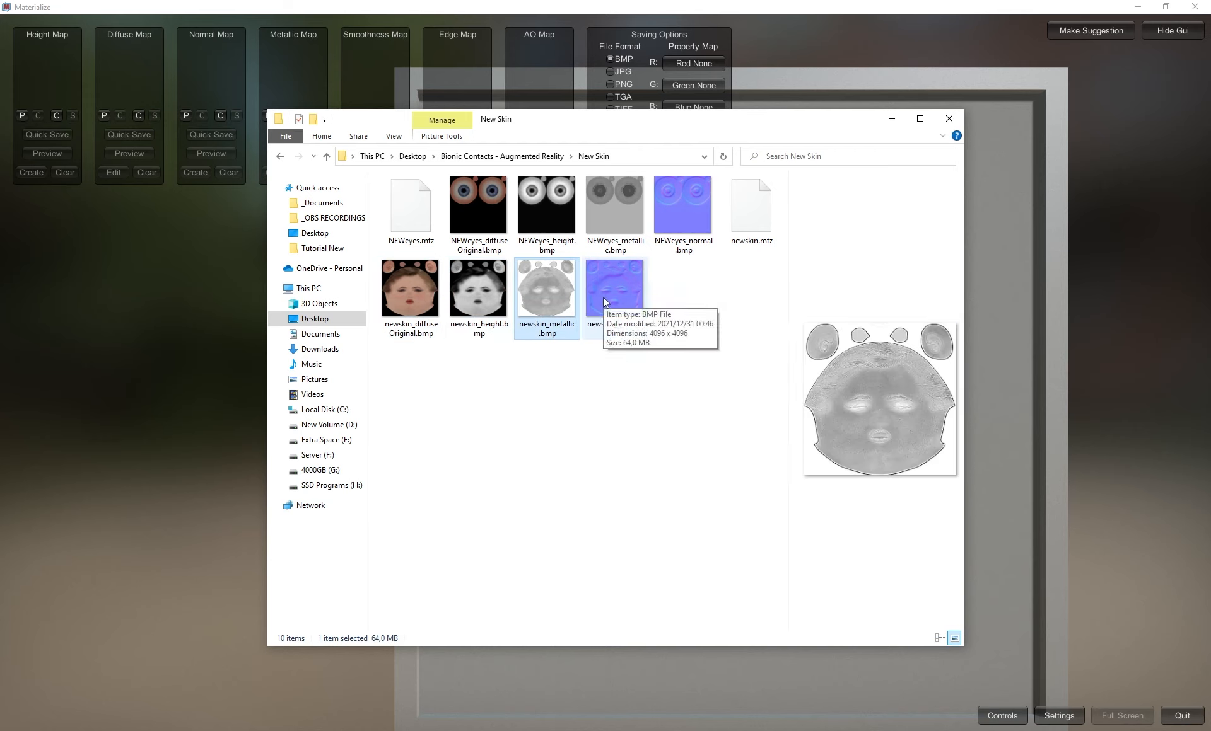
left_click(493, 300)
left_click(535, 301)
left_click(495, 304)
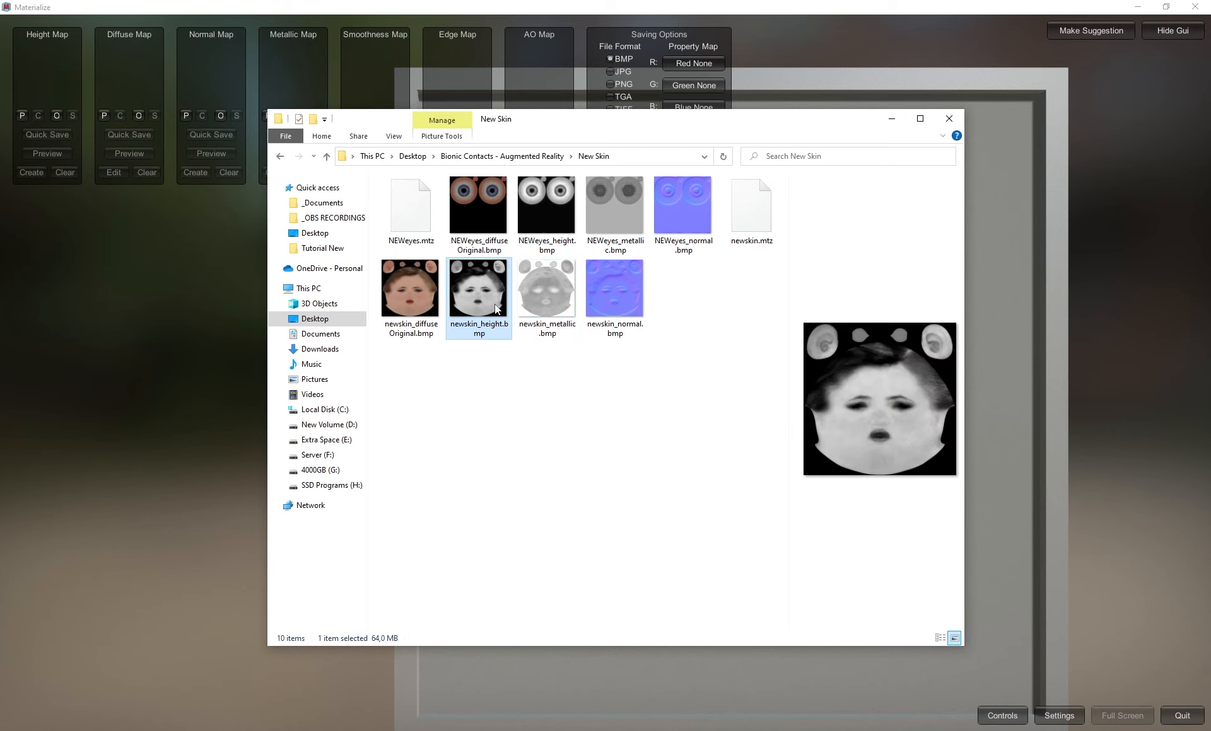
left_click(531, 304)
left_click(613, 298)
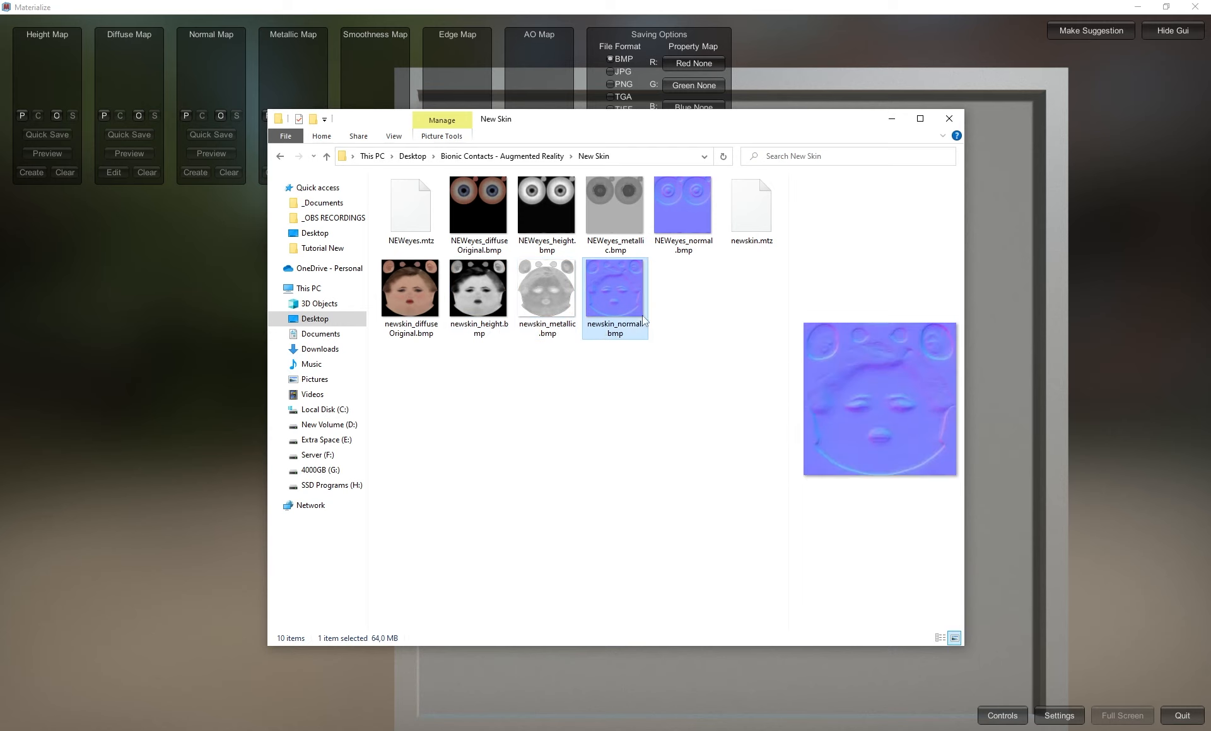
left_click(678, 366)
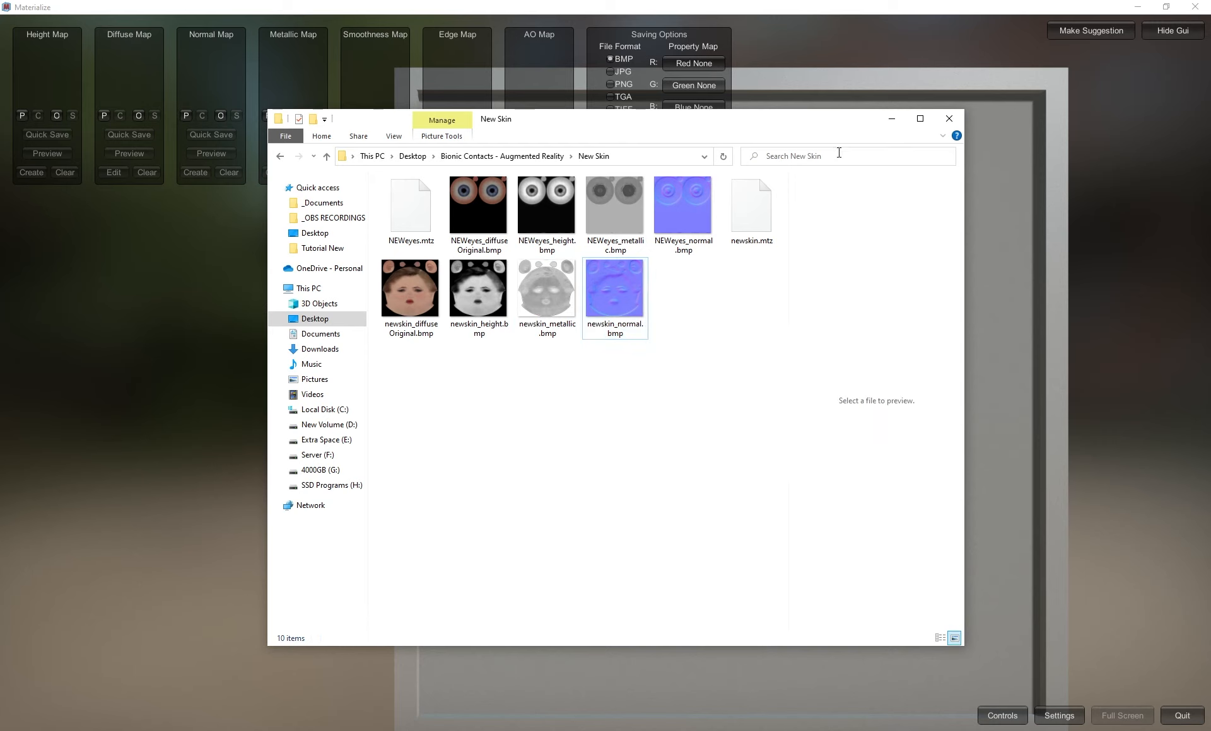
left_click(891, 120)
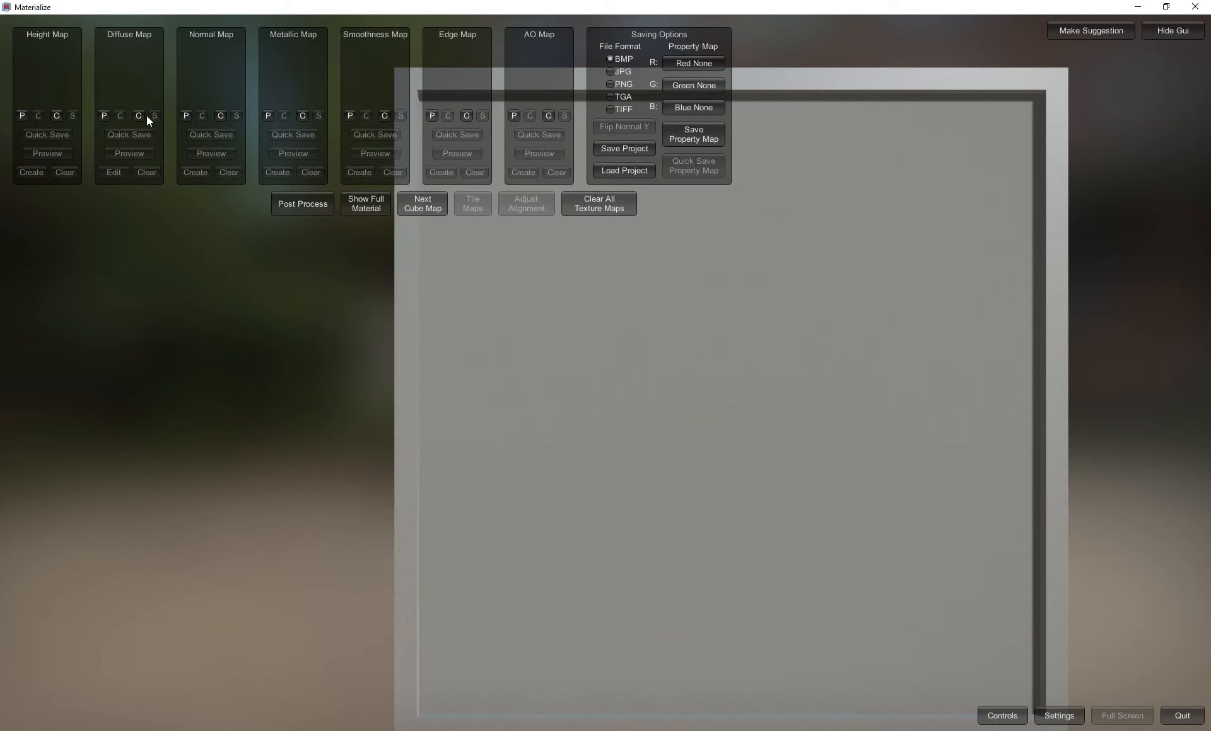
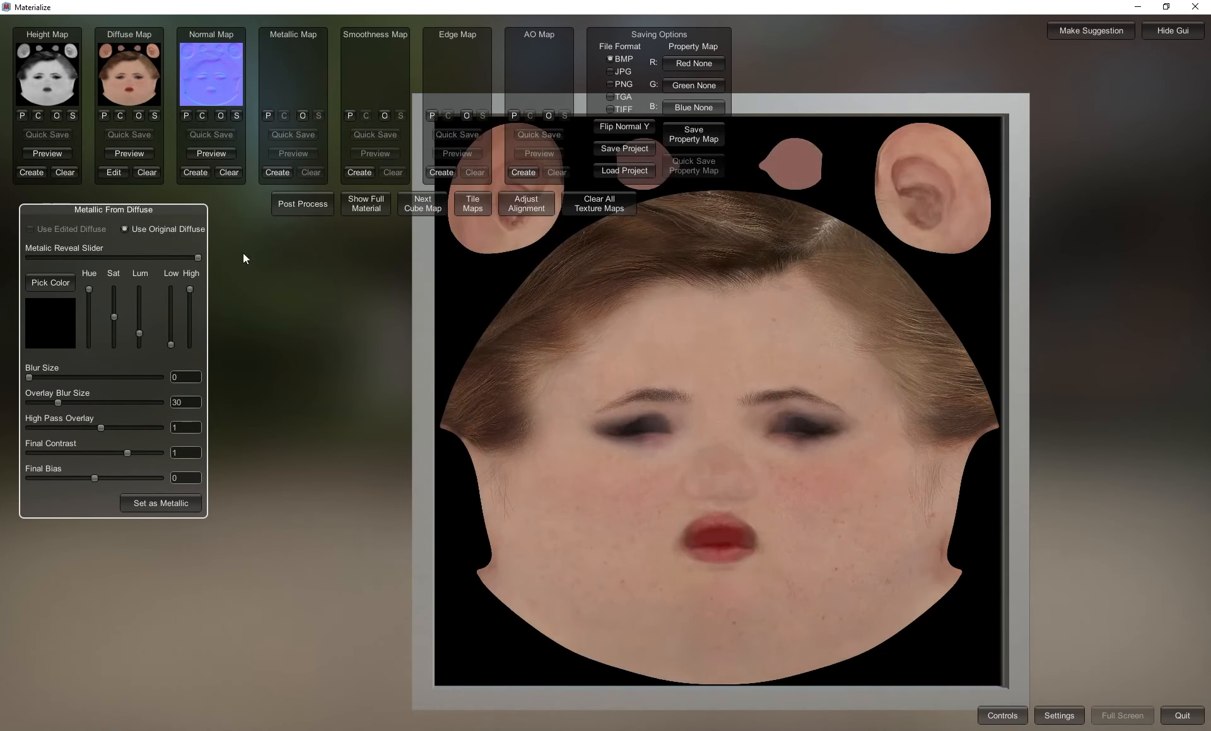
Bring up the Save Project dialog in Materialize with its filename field active, and switch to Cinema 4D
left_click(630, 149)
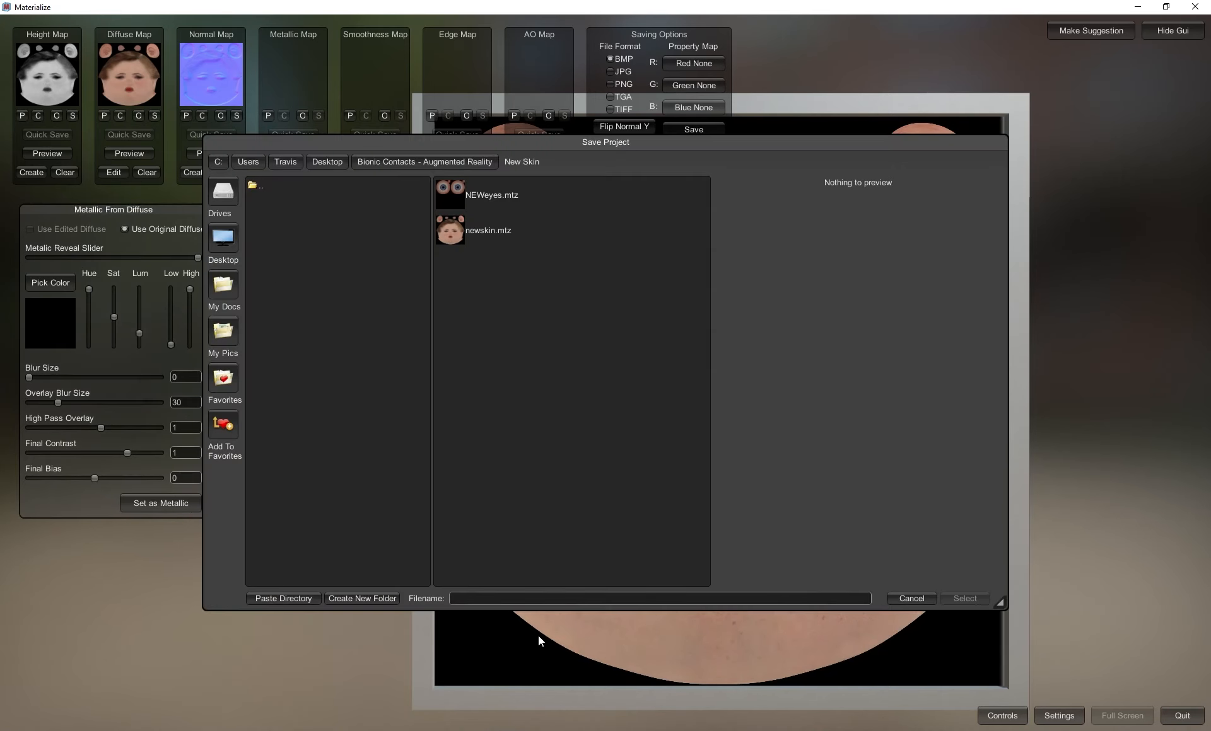
left_click(520, 602)
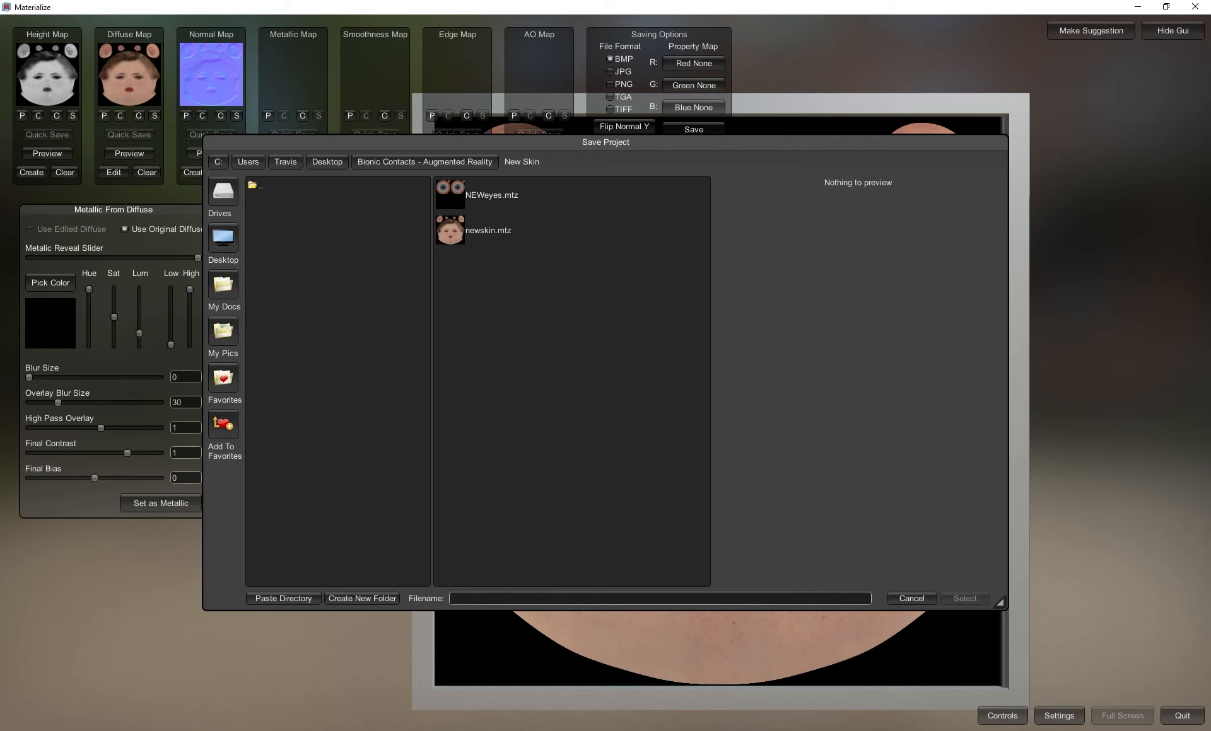
key("alt+Tab")
Open the Face material's roughness image texture and locate its source file newskin_metallic.bmp in the New Skin folder
left_click(669, 354)
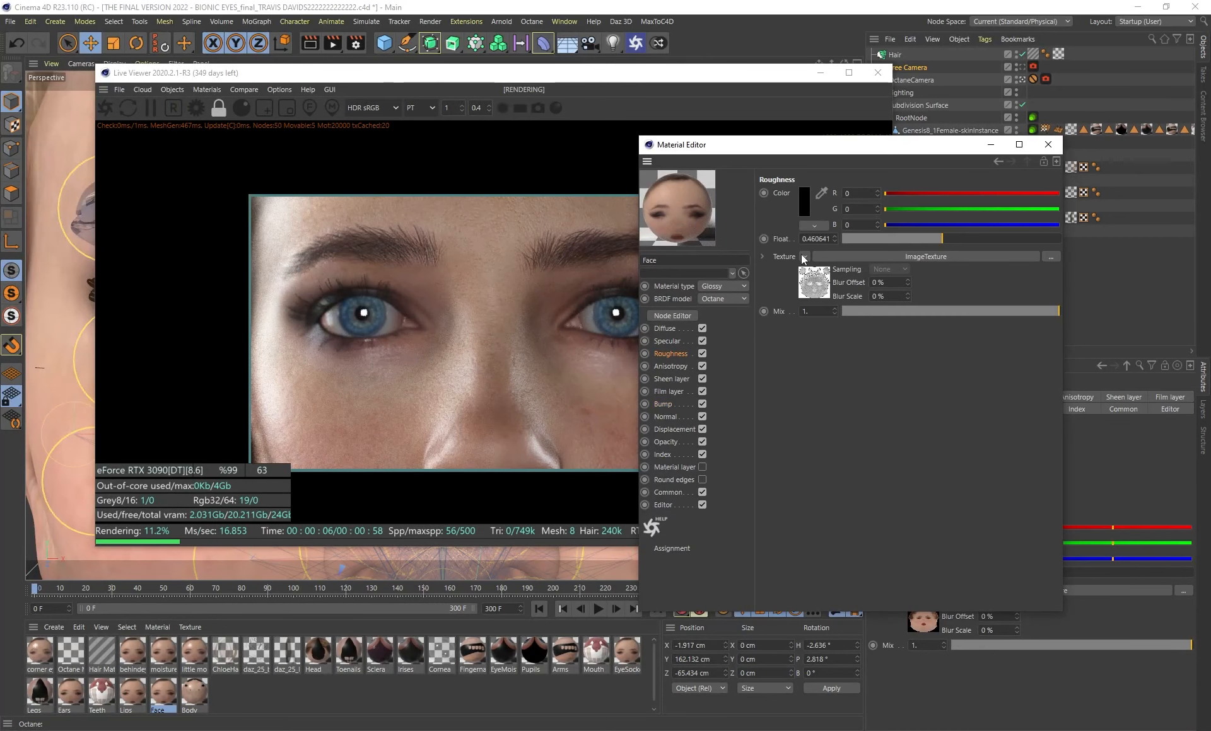
left_click(817, 284)
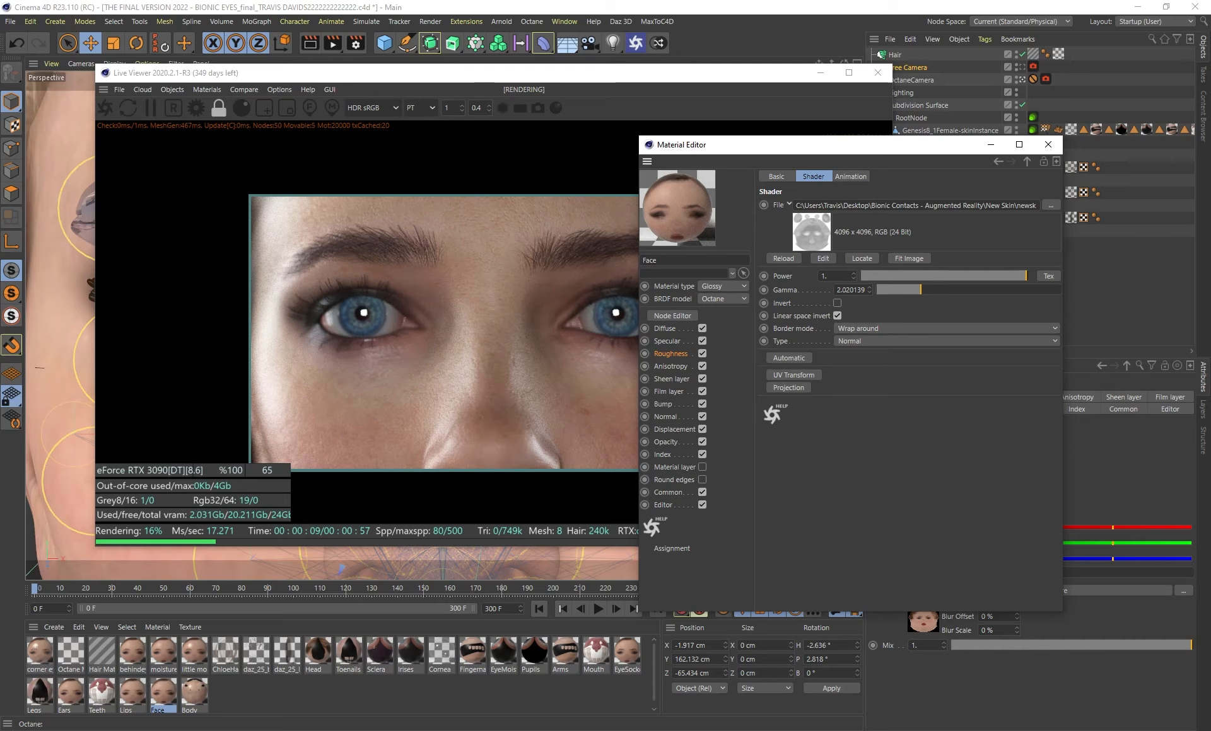
left_click(862, 259)
left_click(546, 296)
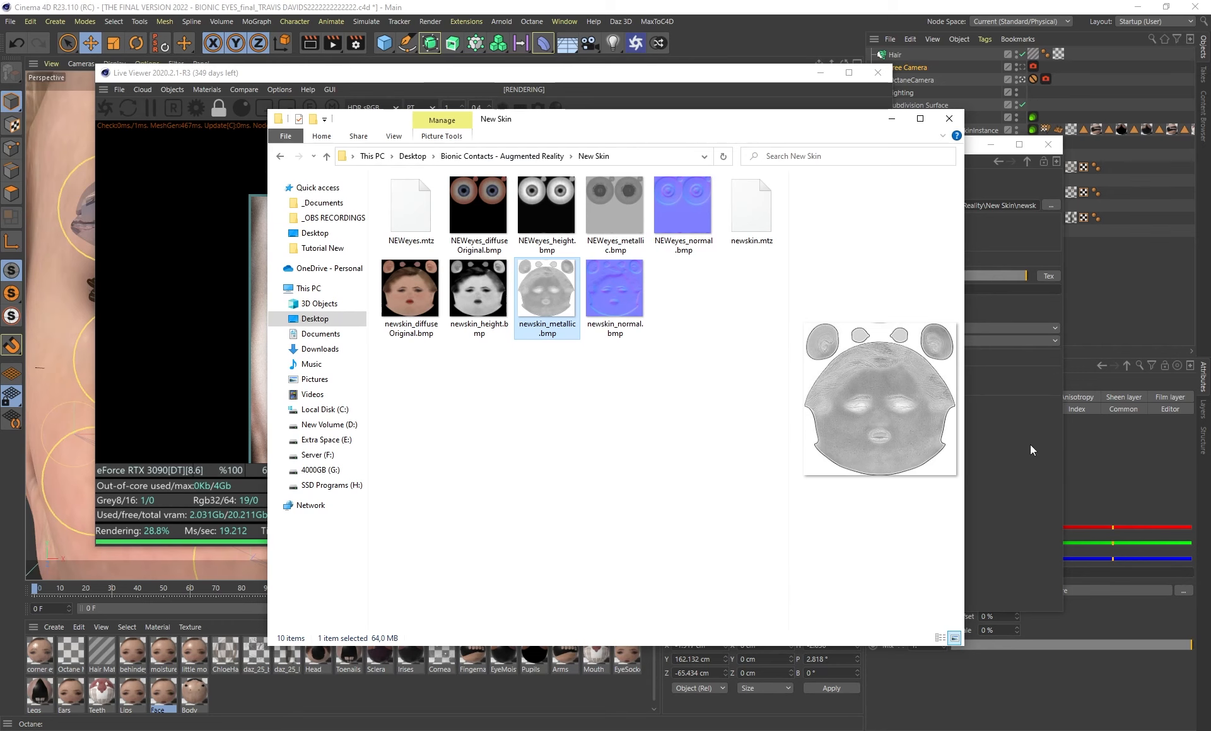
left_click_drag(556, 118, 0, 69)
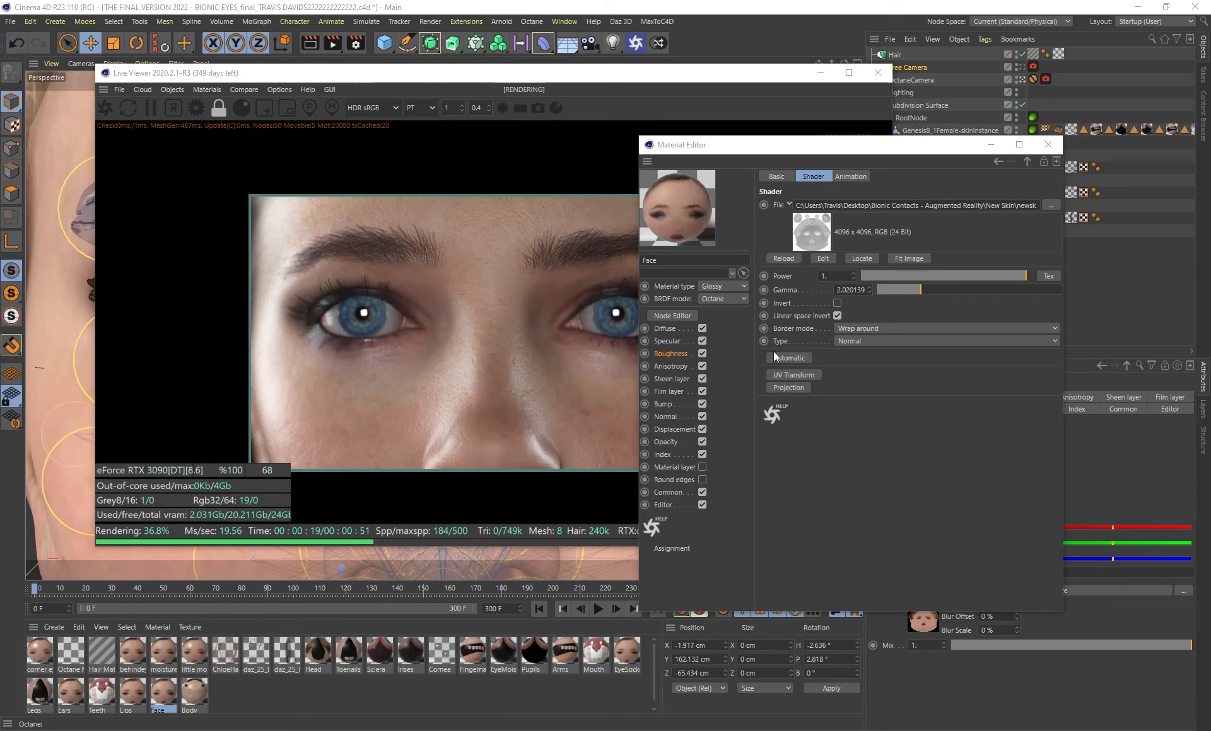
Open the Face material's bump image texture and view newskin_height.bmp in the New Skin folder
left_click(662, 404)
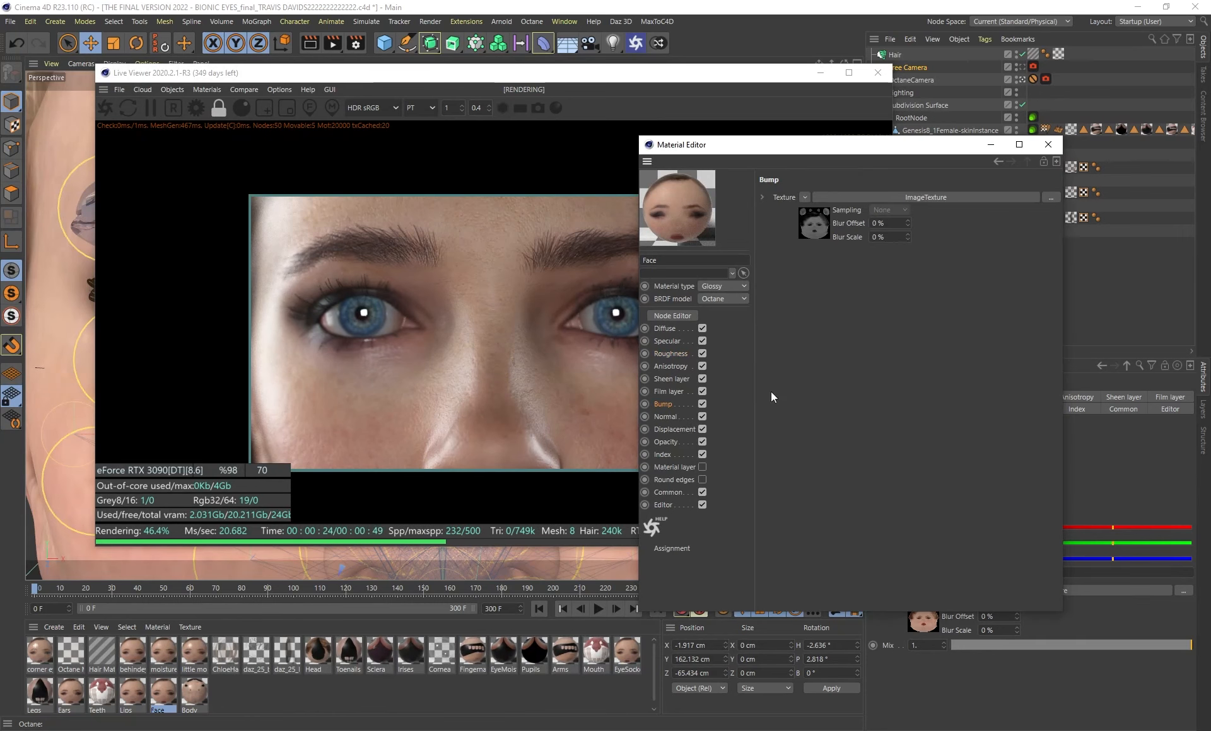
left_click(813, 226)
left_click_drag(0, 82, 604, 134)
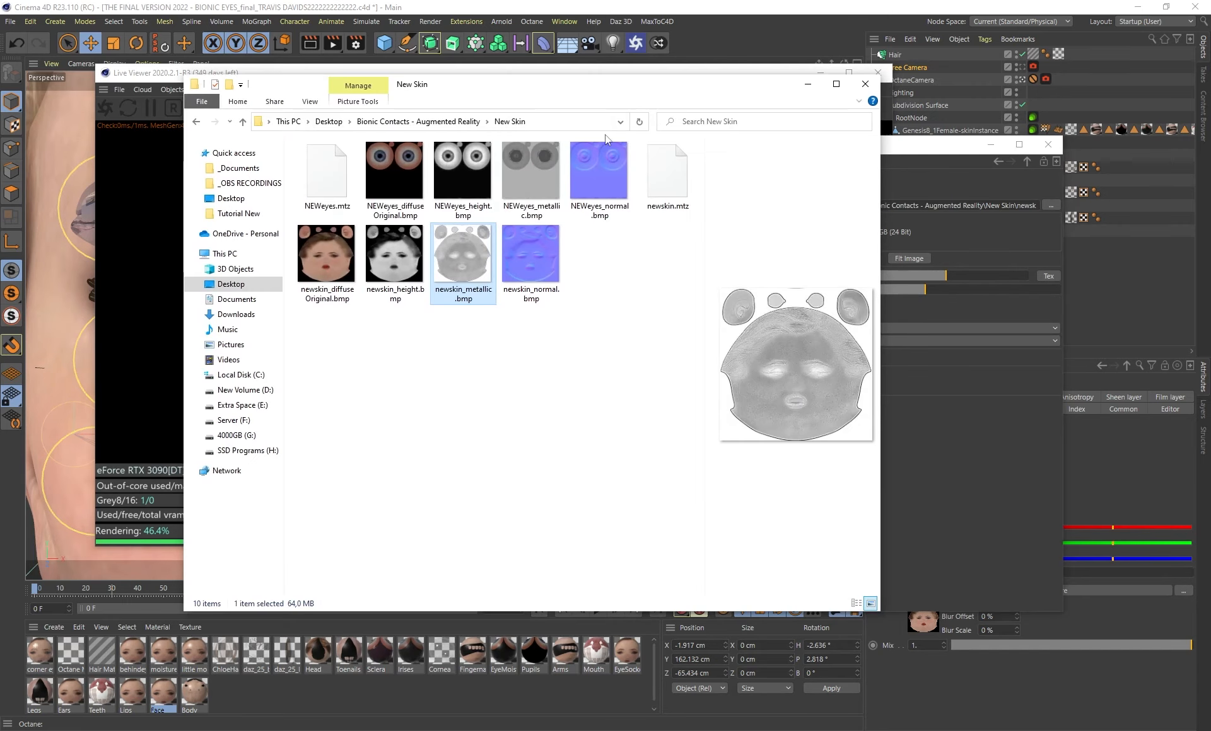
left_click(417, 268)
left_click(808, 84)
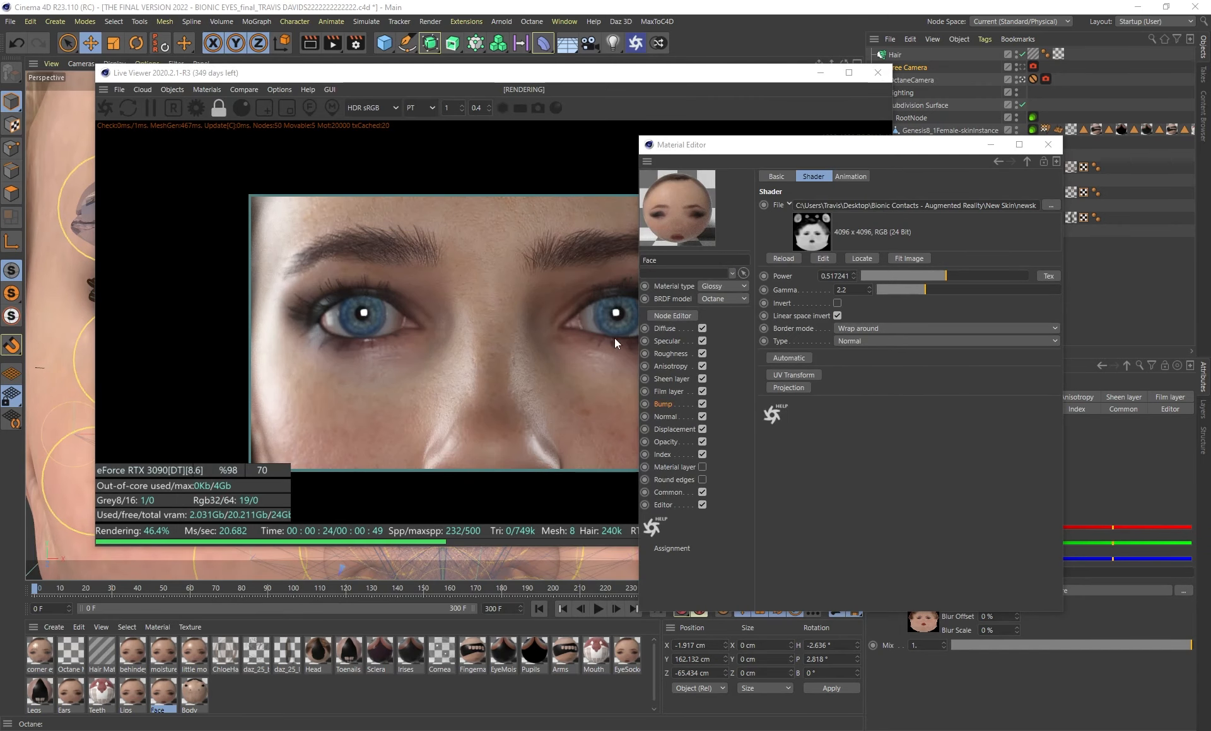
Look through the Free Camera to view the whole face in the live render
left_click(804, 153)
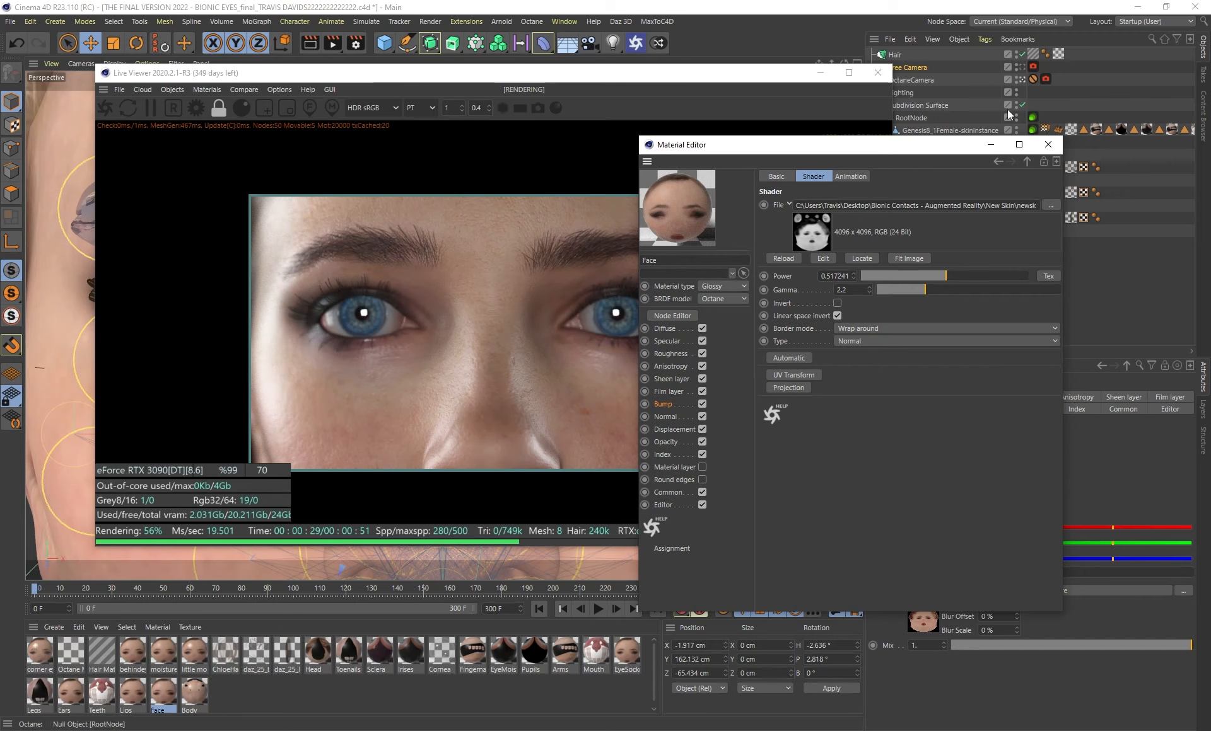
left_click(1023, 68)
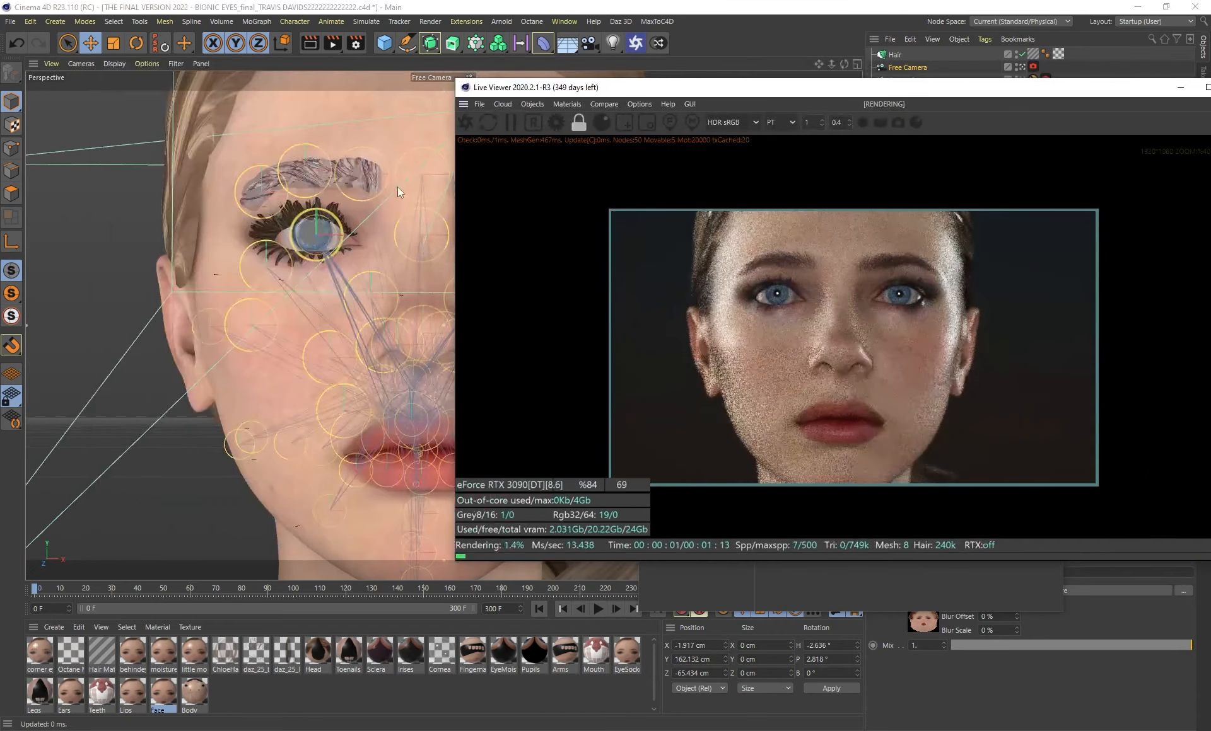
Frame the face's eyes and nose closely through the Free Camera and move the Live Viewer clear of the material settings
scroll(395, 316, "up", 10)
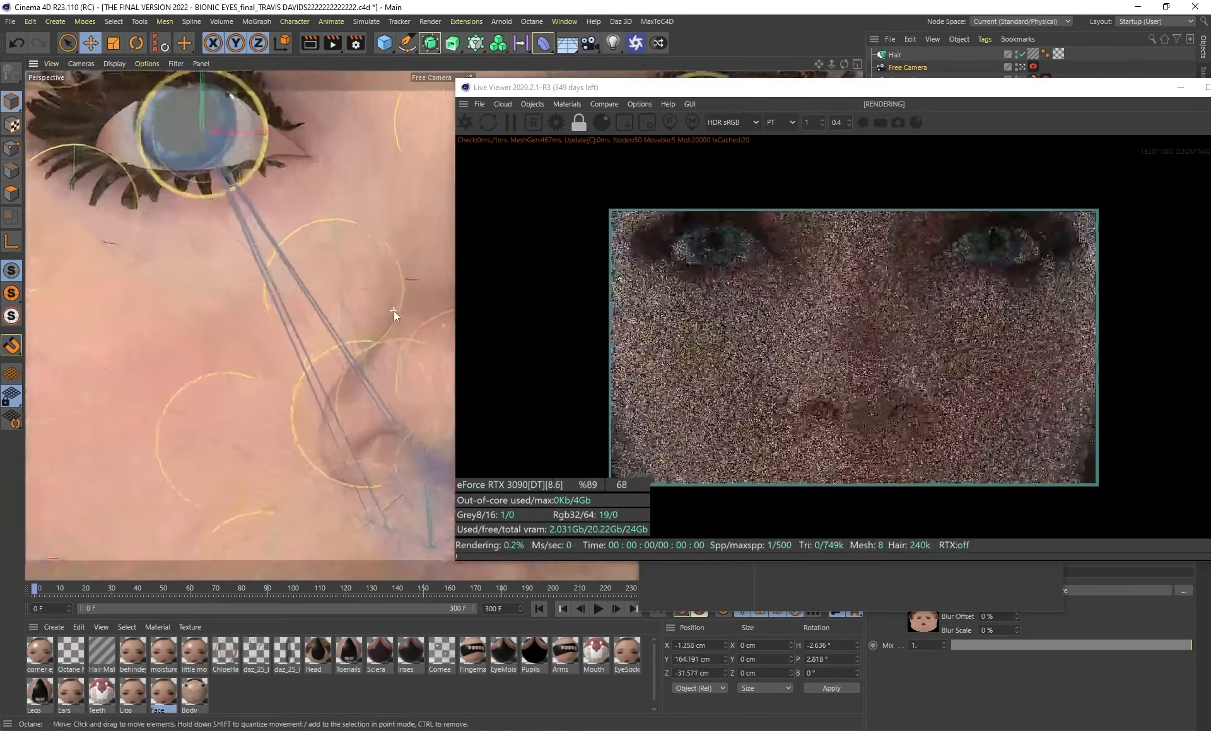
middle_click_drag(349, 293, 351, 367, "alt")
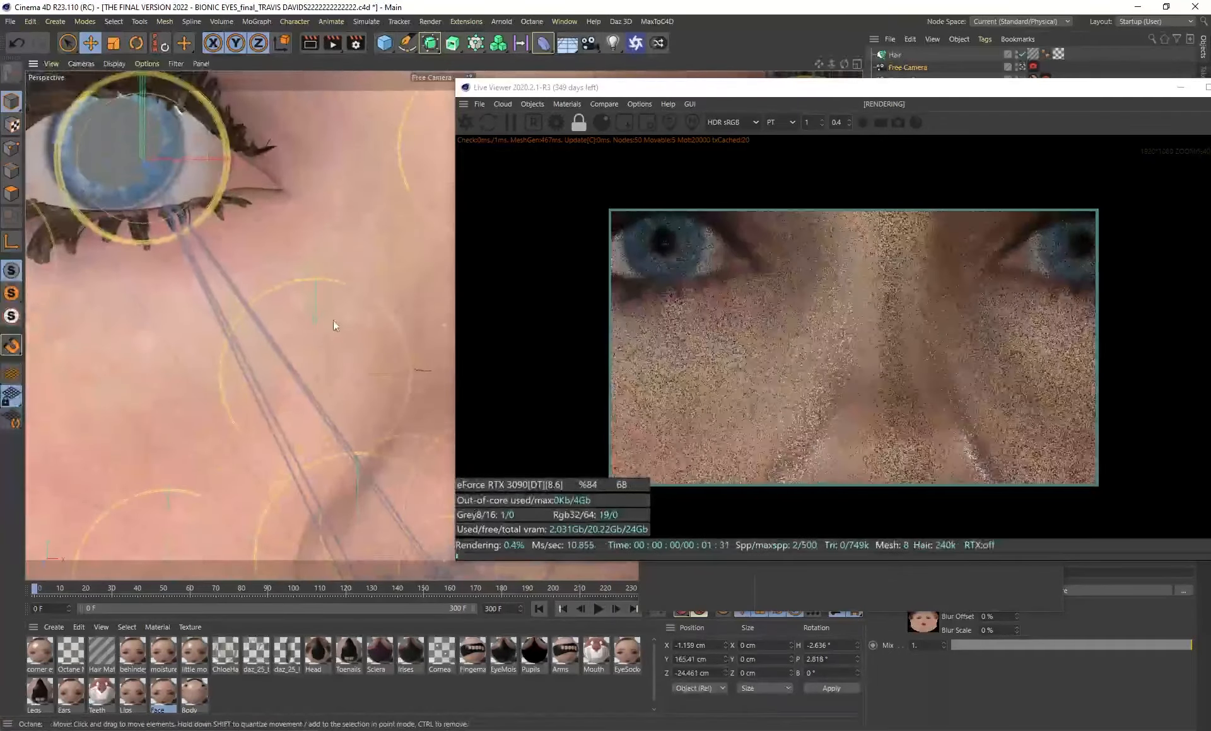
scroll(245, 339, "down", 2)
left_click_drag(315, 331, 317, 346, "alt")
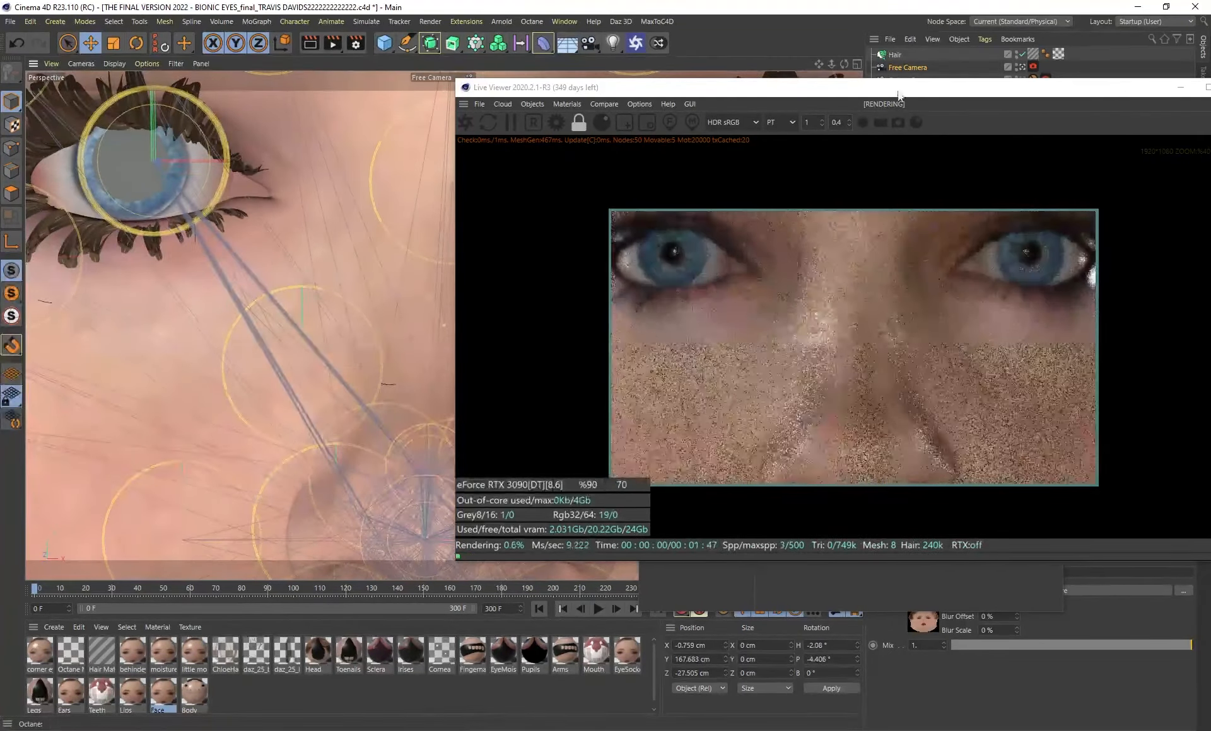
left_click_drag(899, 93, 472, 56)
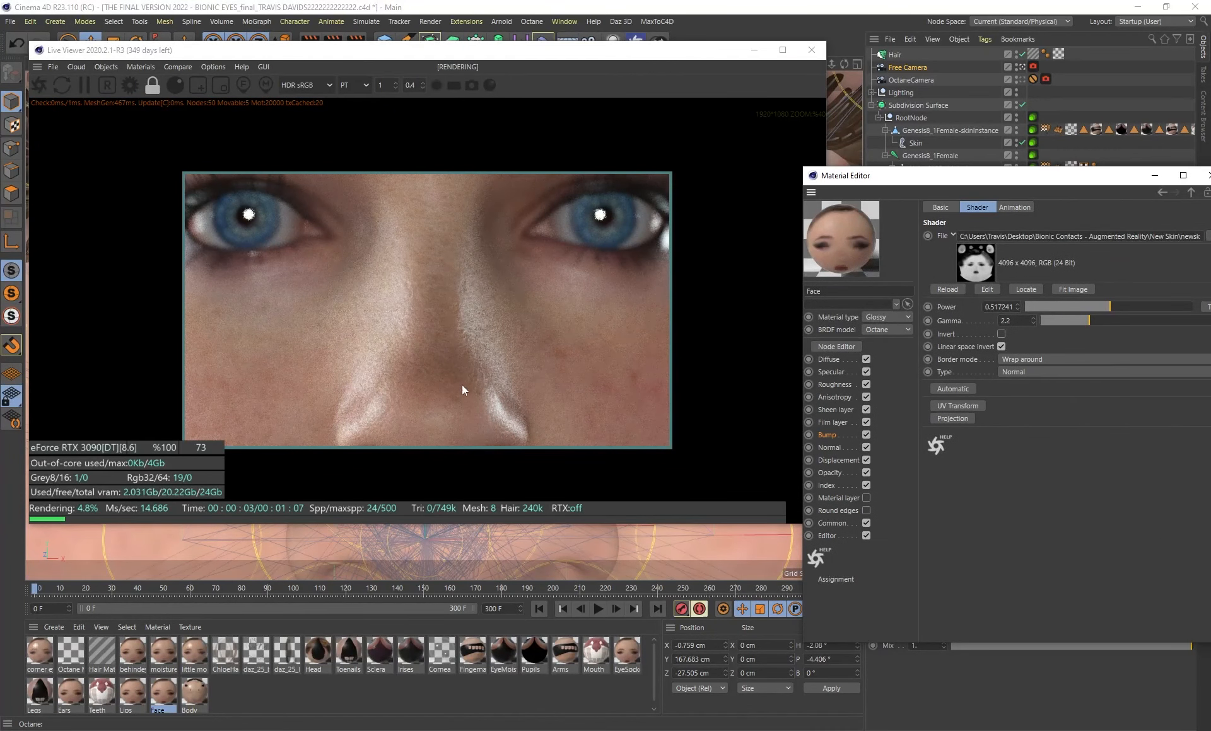
left_click(1033, 67)
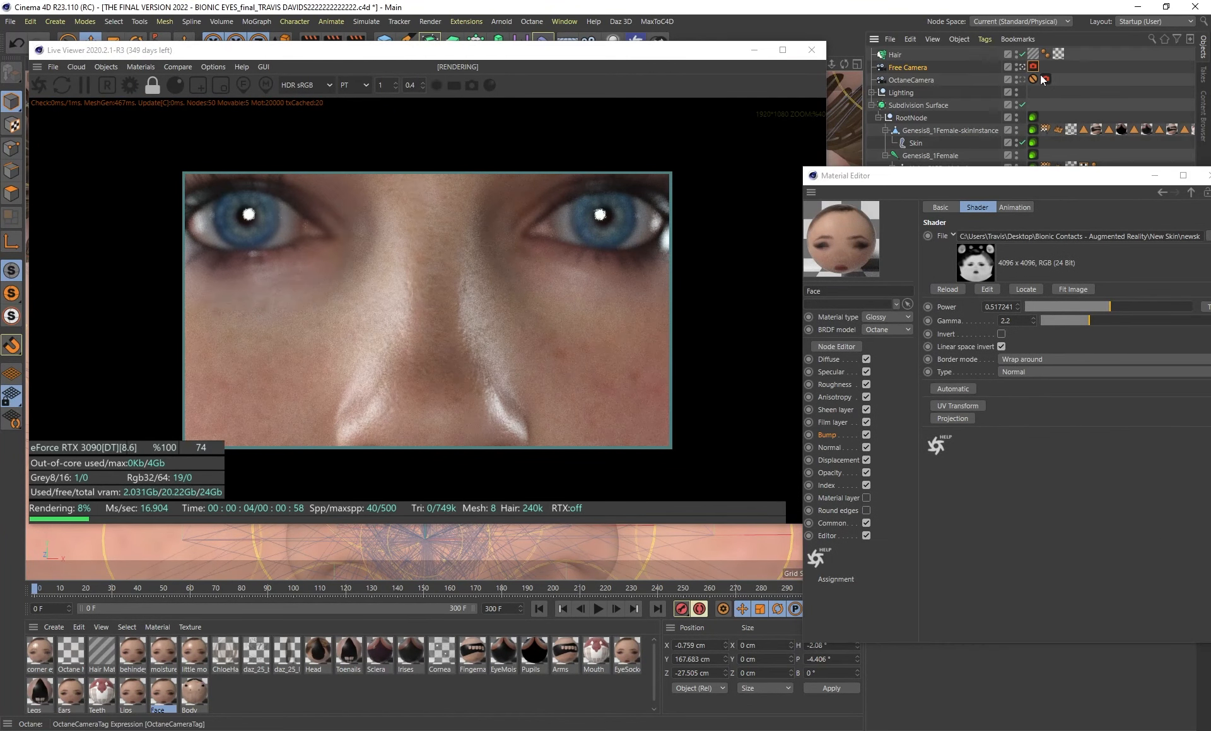
Disable the Face material's Bump channel and enable it again to compare the skin in the live render
left_click_drag(1046, 176, 1006, 222)
left_click(826, 482)
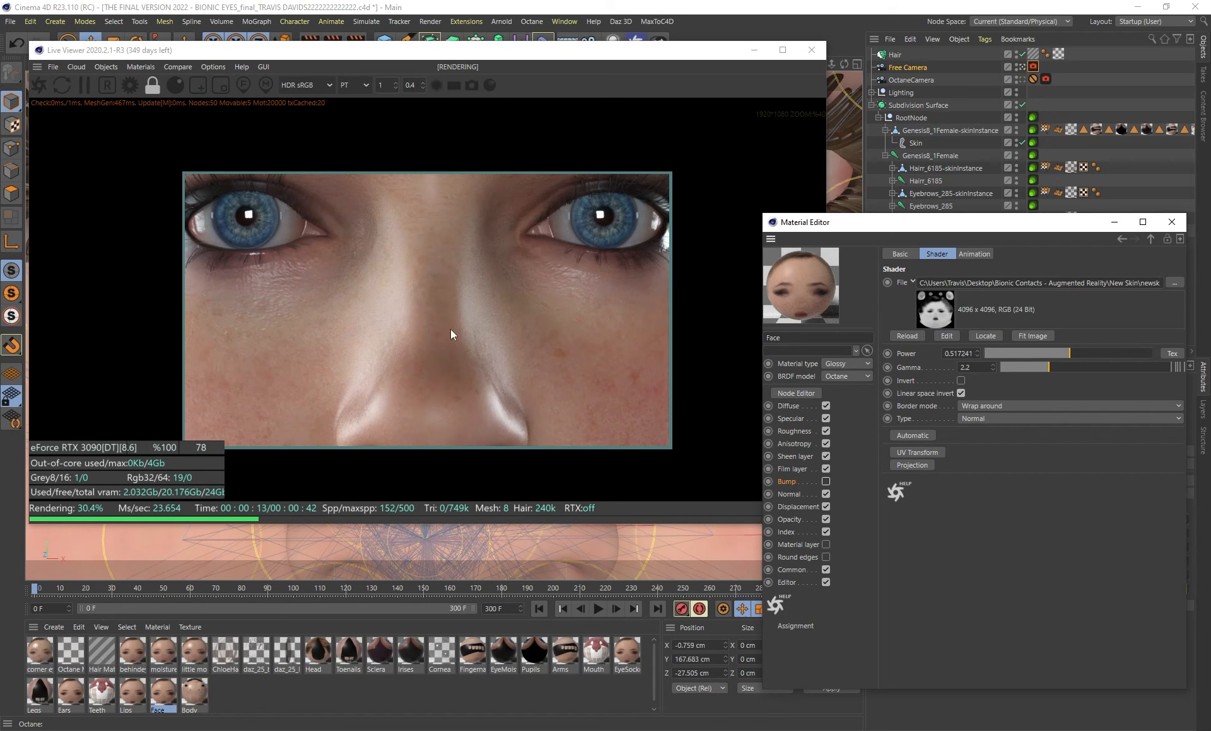
left_click(826, 482)
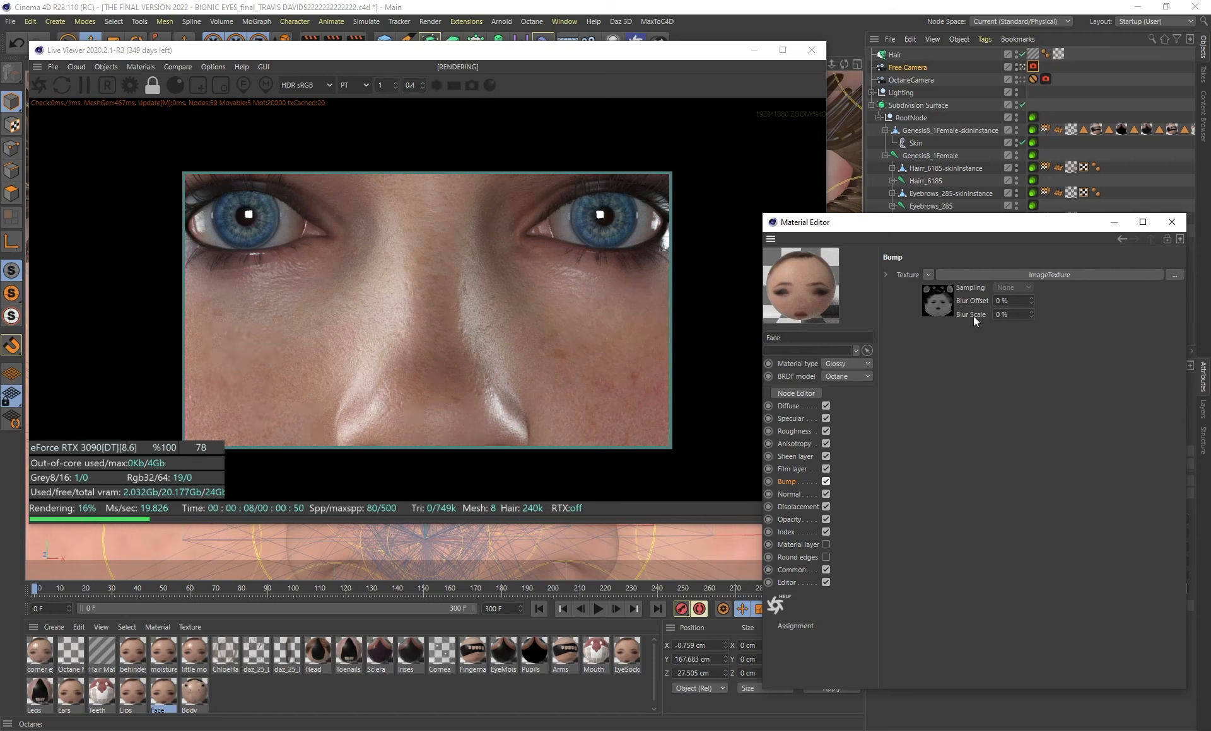
Try a power of 1.371648 on the Face material's bump image texture, and return it to 0.517241
left_click(947, 308)
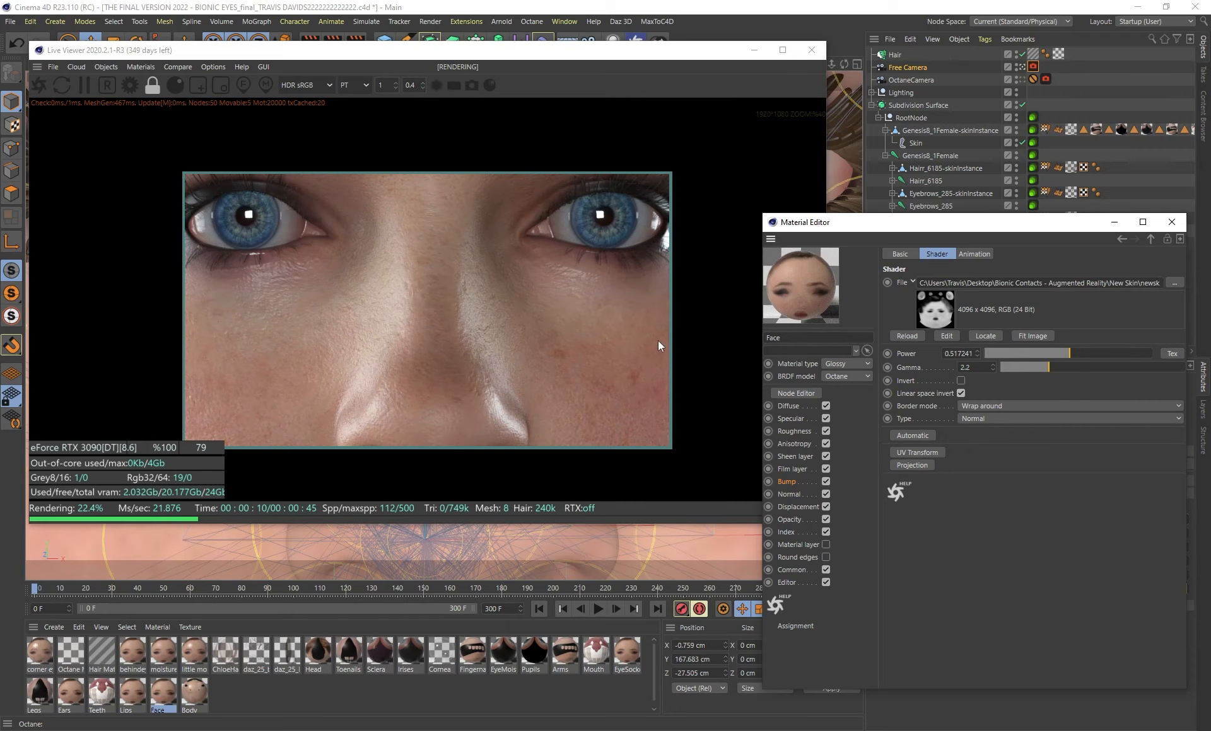
left_click_drag(1079, 355, 1148, 351)
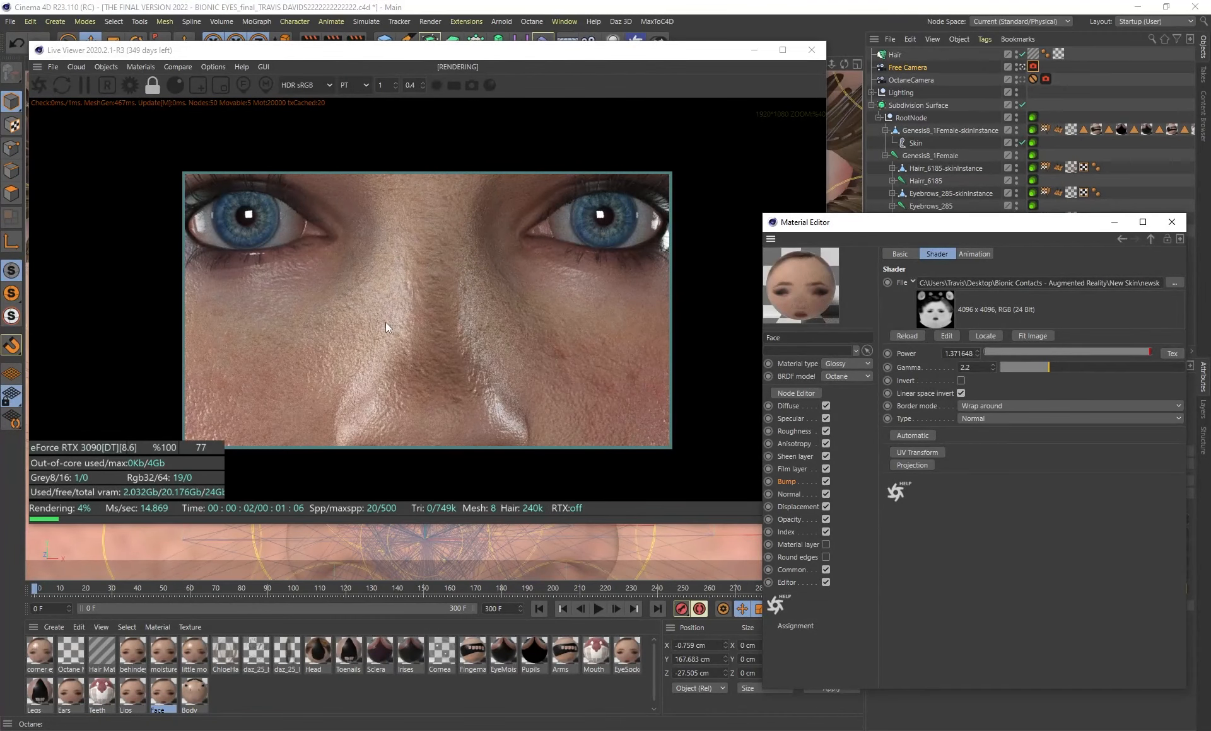
left_click_drag(1061, 354, 1073, 350)
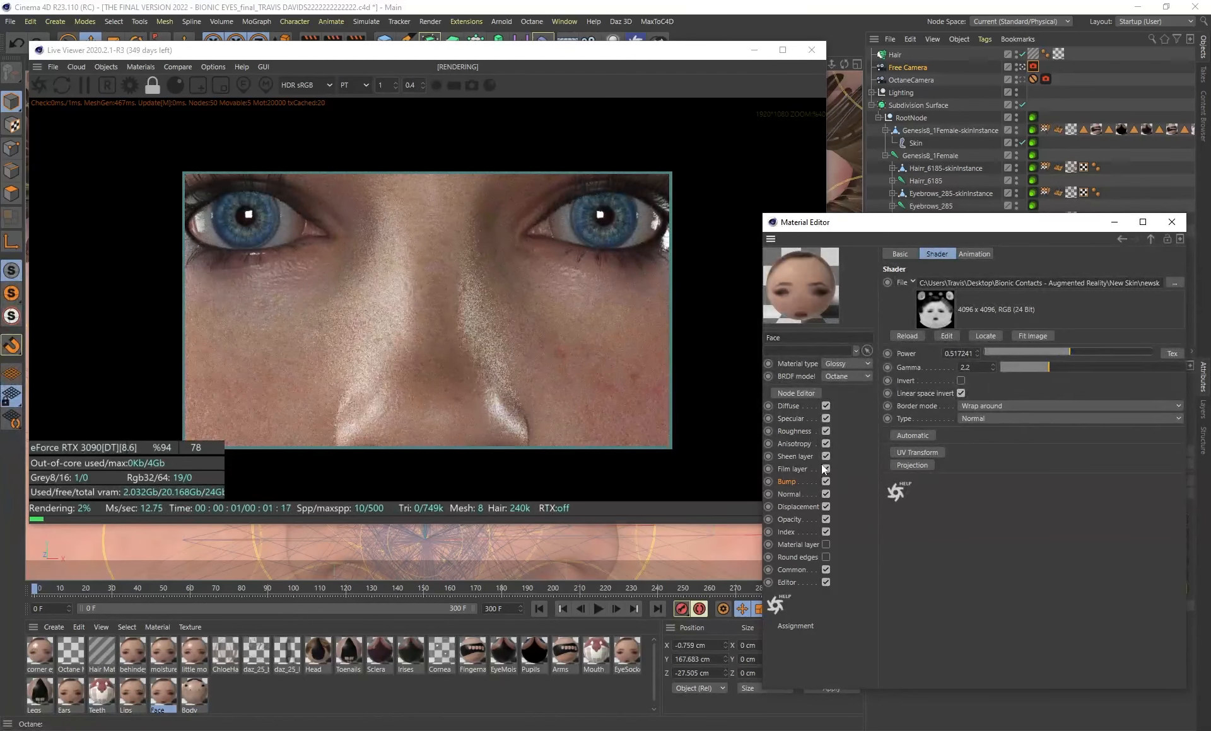
Try the Face material's roughness without its image texture at a float of 0.034985, and undo both changes
left_click(795, 432)
left_click(937, 368)
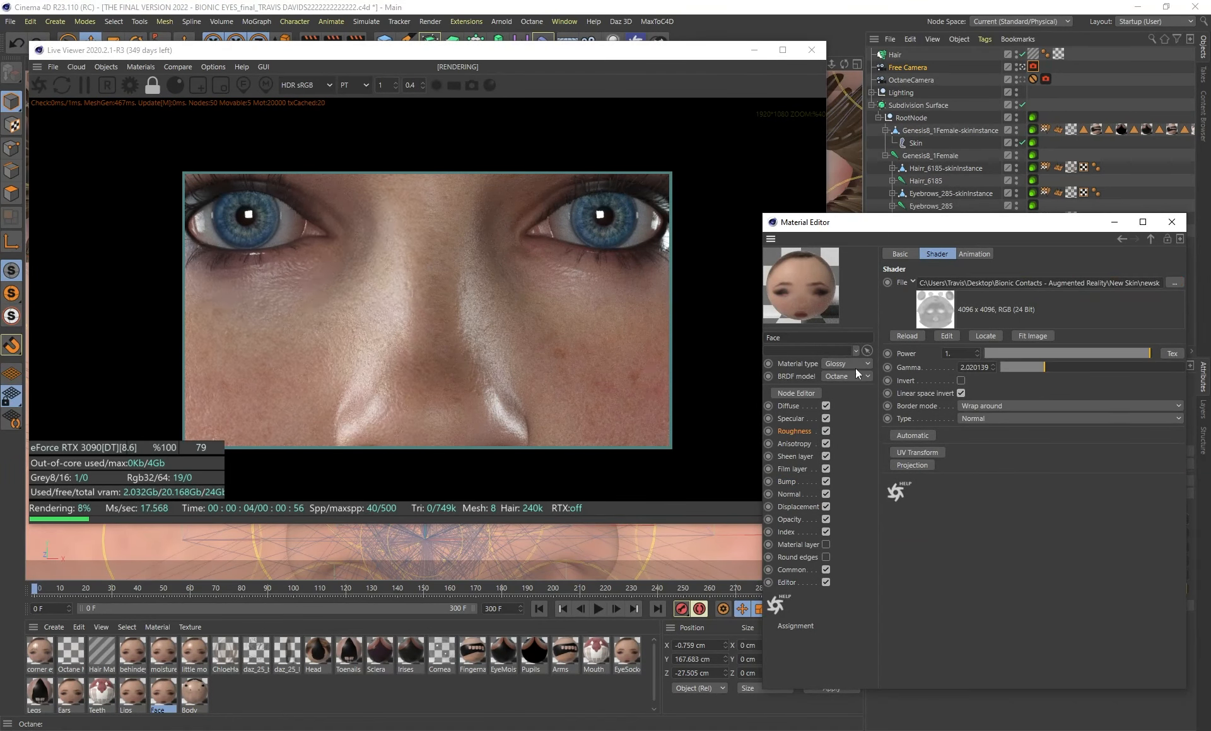
left_click(833, 431)
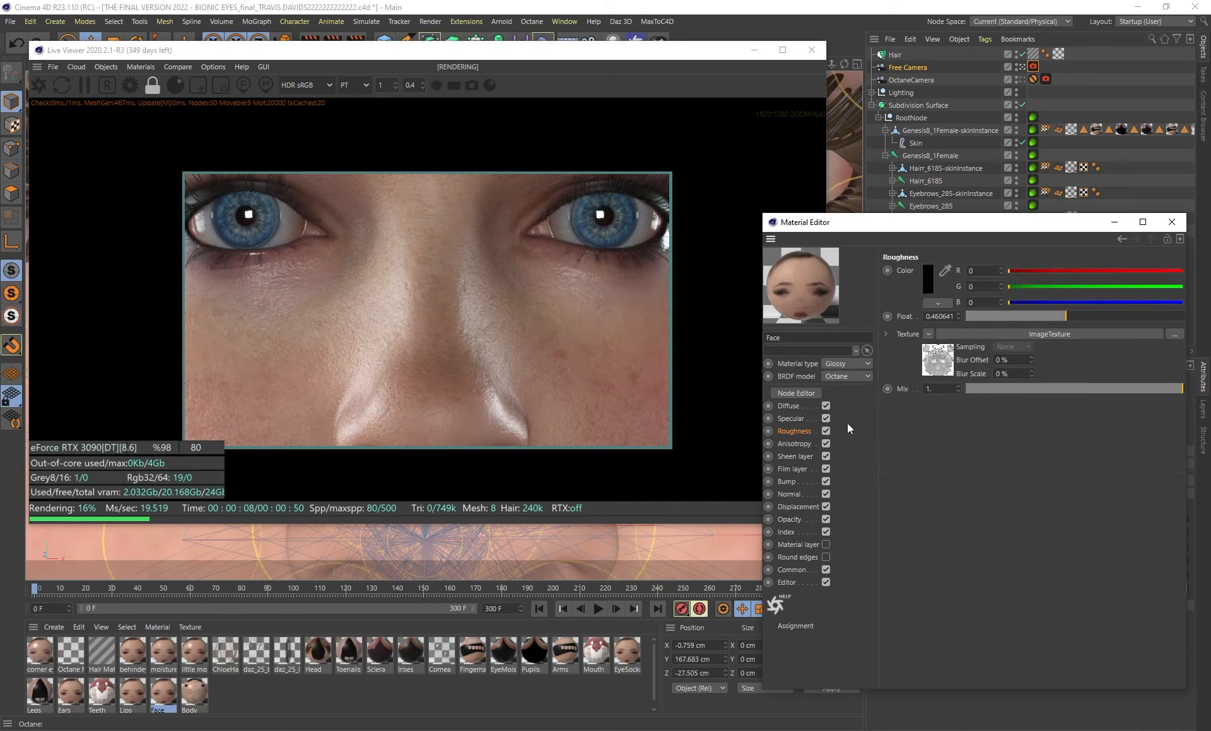
left_click(927, 335)
left_click(942, 359)
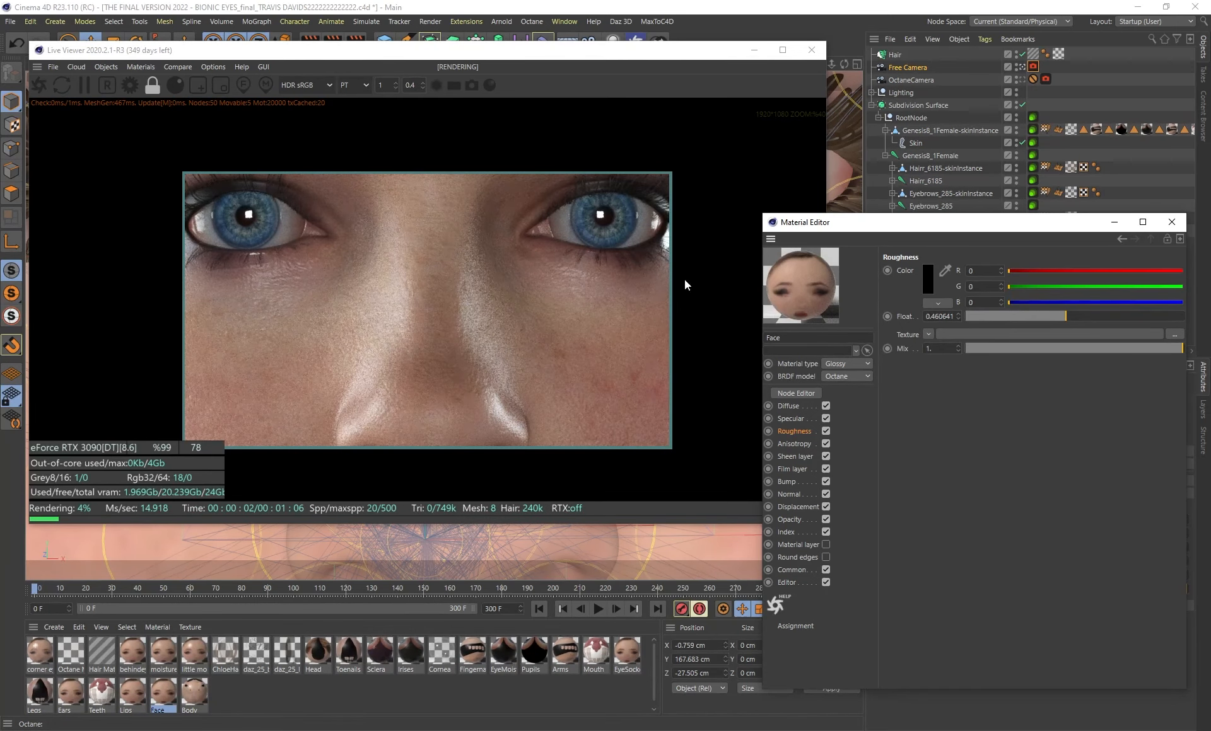
left_click(973, 318)
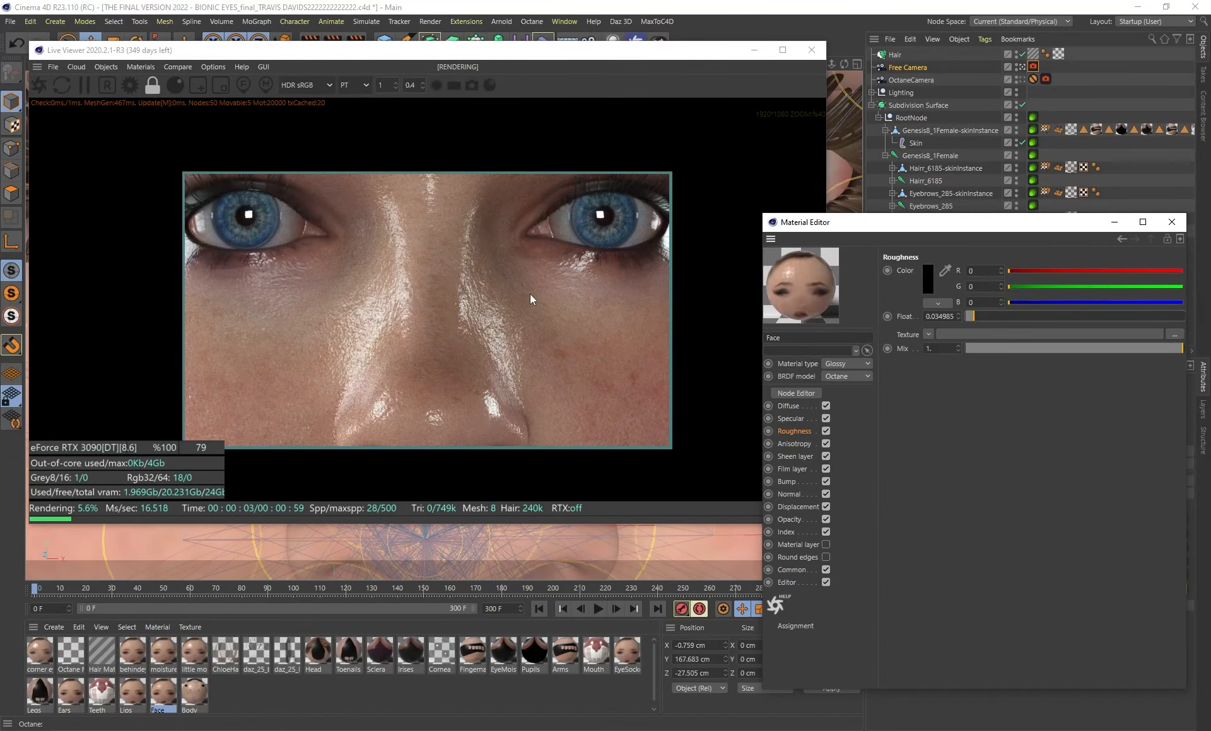
key("ctrl+z")
key("ctrl+z")
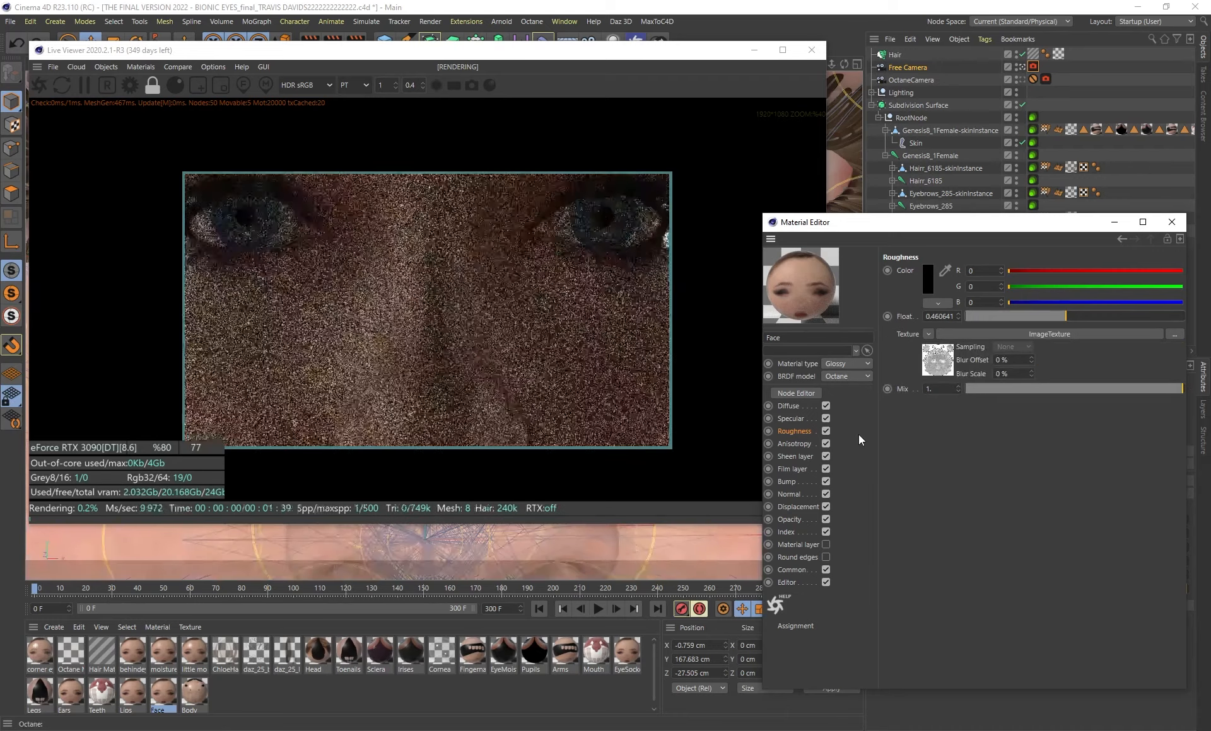
Open the Face material's roughness image texture and compare it with newskin_metallic.bmp in the New Skin folder
left_click(941, 334)
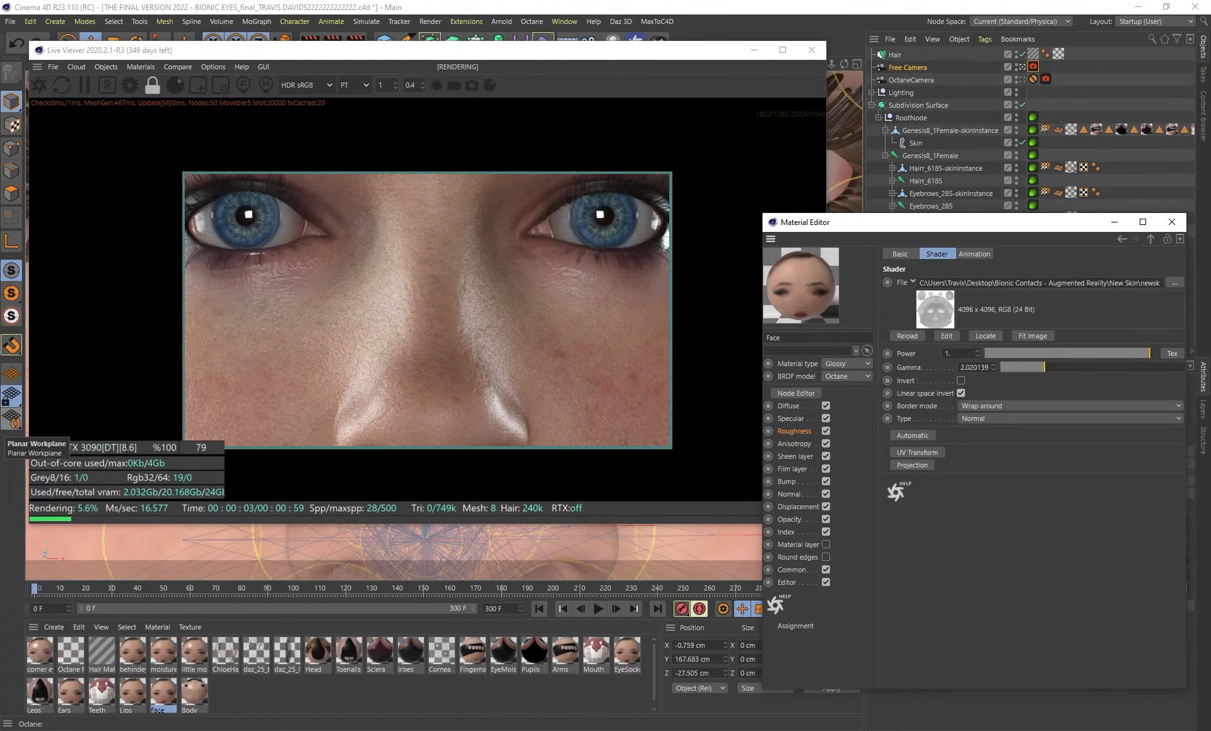
left_click_drag(1, 190, 674, 158)
left_click(501, 327)
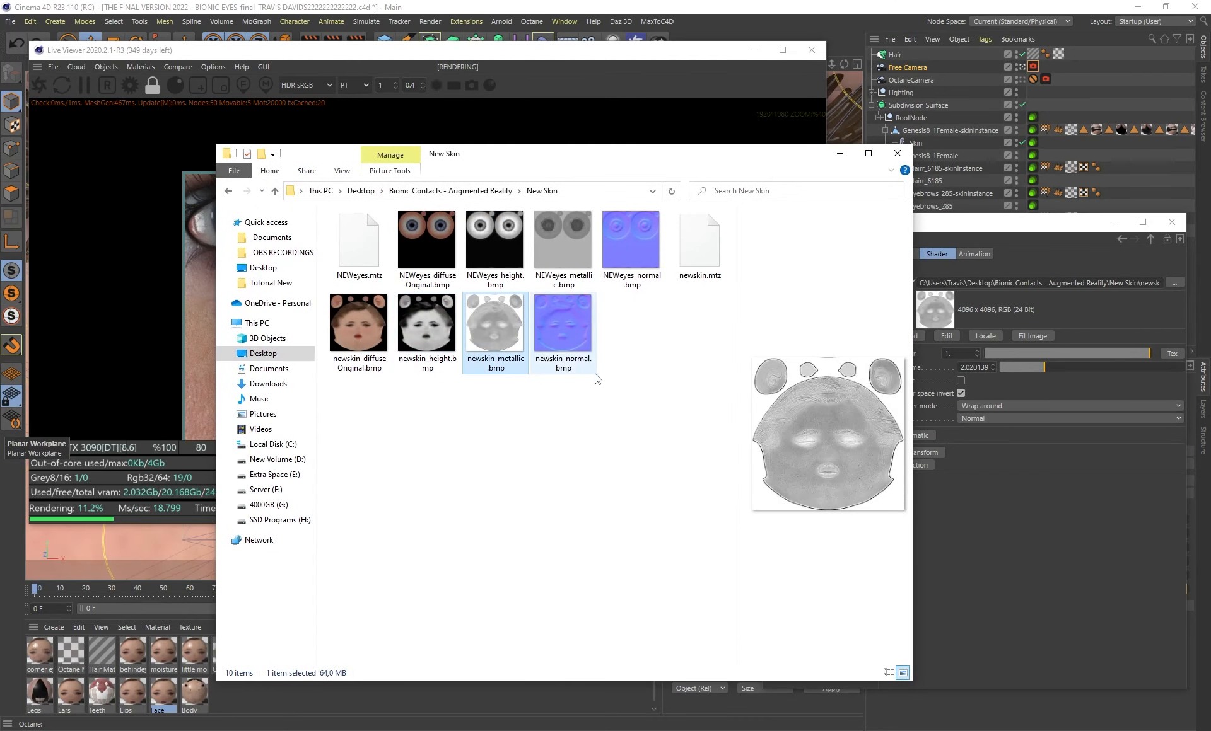
left_click_drag(575, 157, 1, 158)
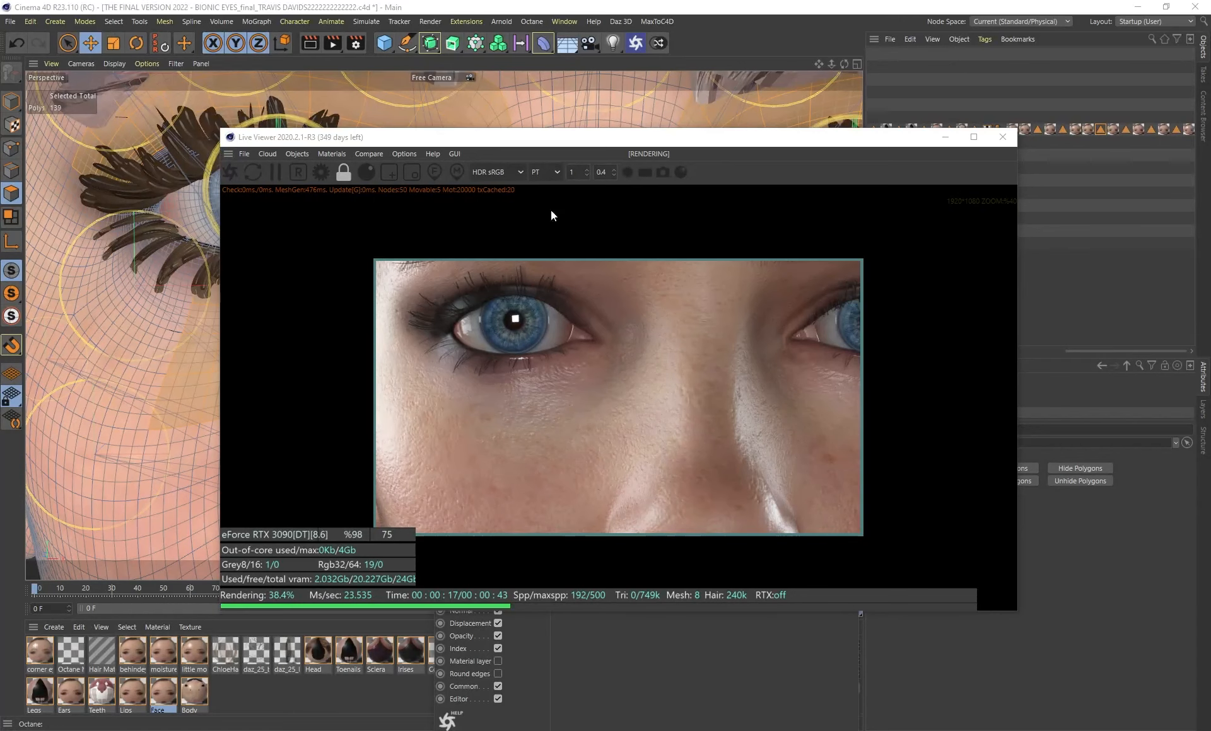
Examine the selected skin polygons around and under the eyes alongside the live render
left_click_drag(488, 143, 645, 118)
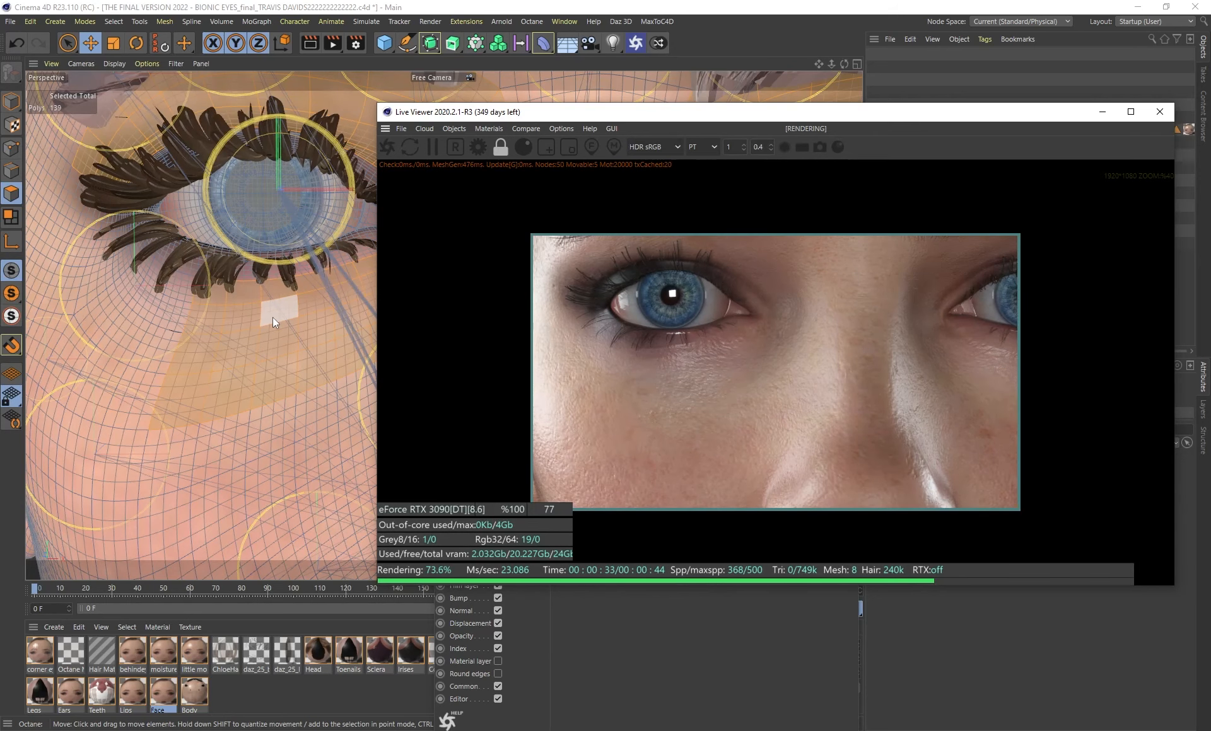
left_click(272, 316)
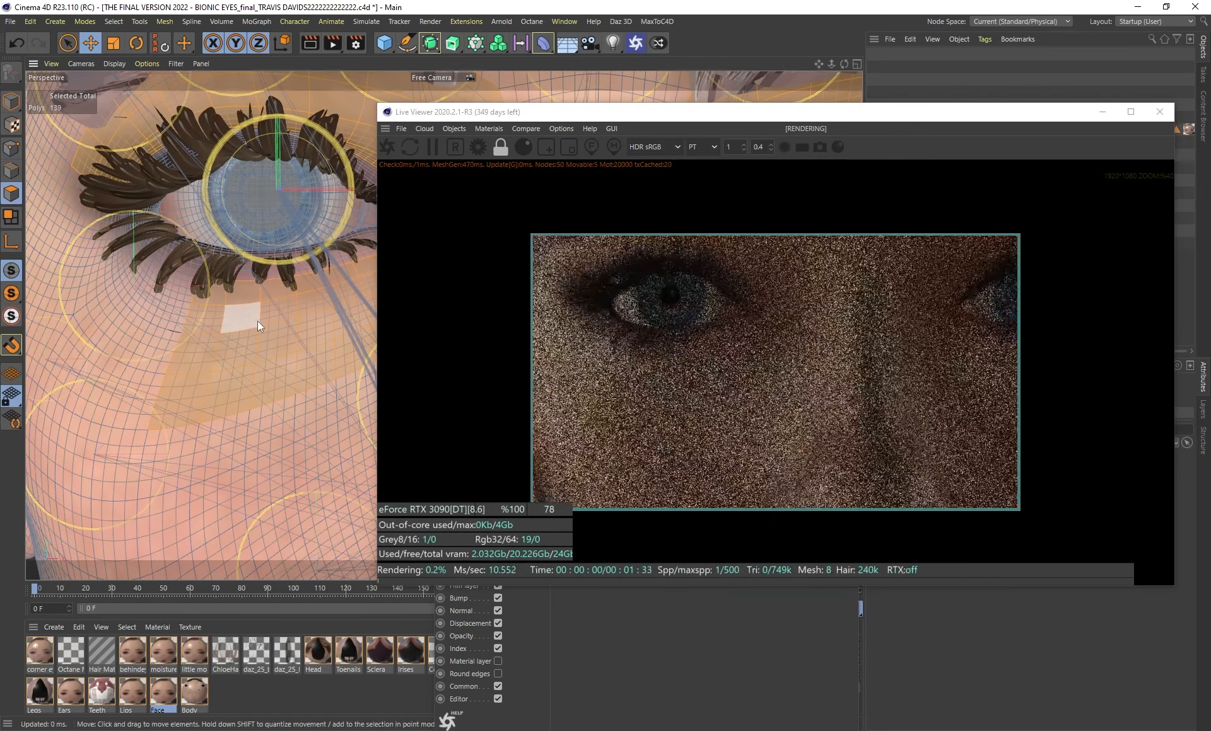
left_click(162, 693)
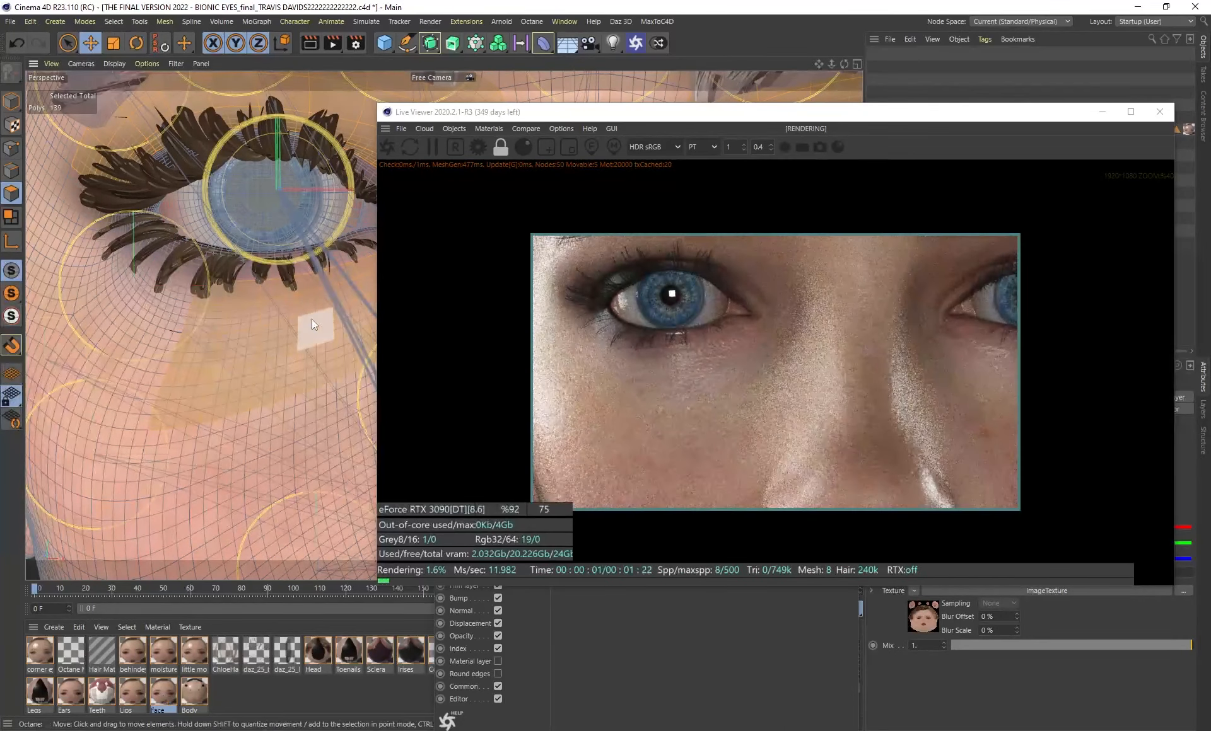
left_click_drag(657, 117, 660, 250)
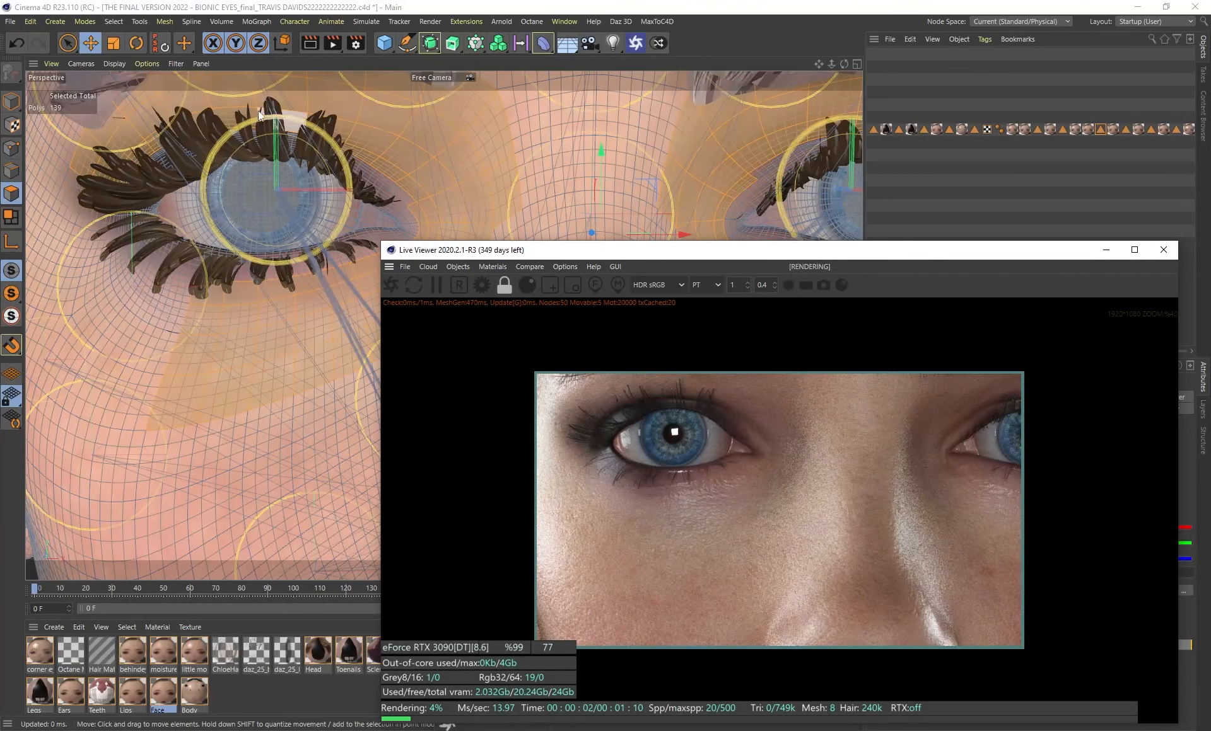
left_click_drag(159, 687, 272, 382)
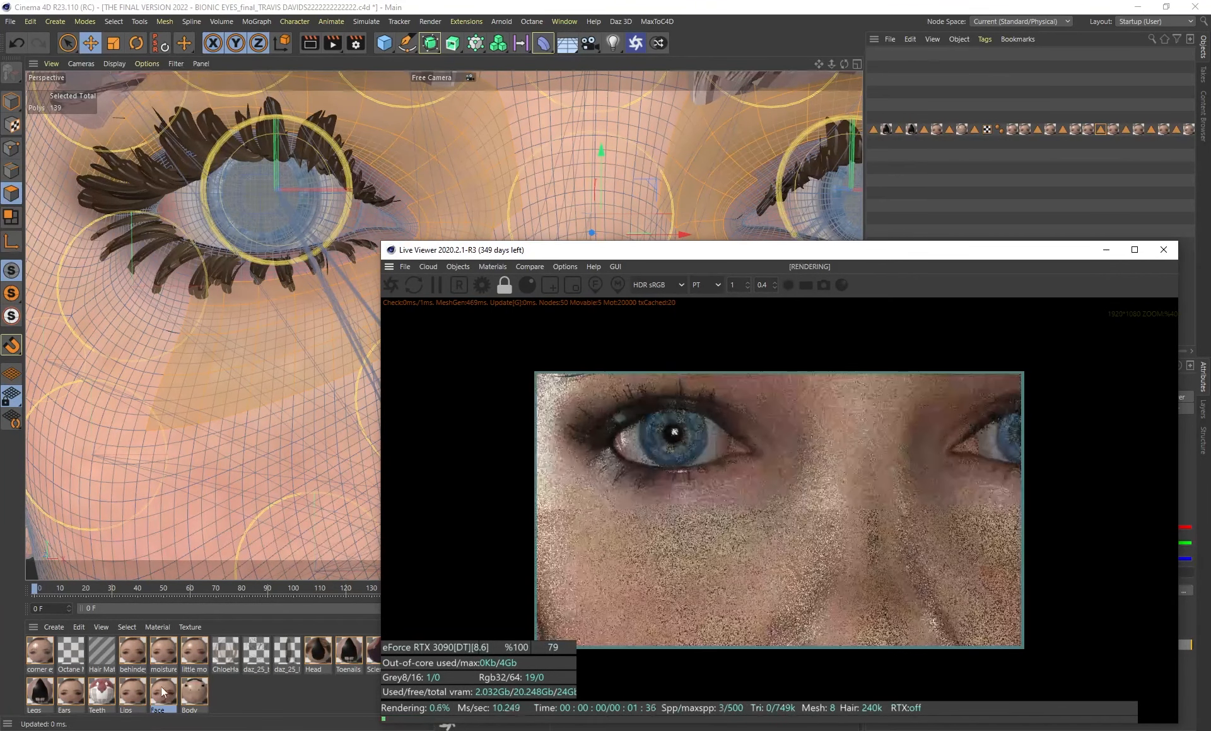
Open the moisture under eye bag material and show its Roughness settings beside the live render
left_click(187, 653)
left_click(162, 653)
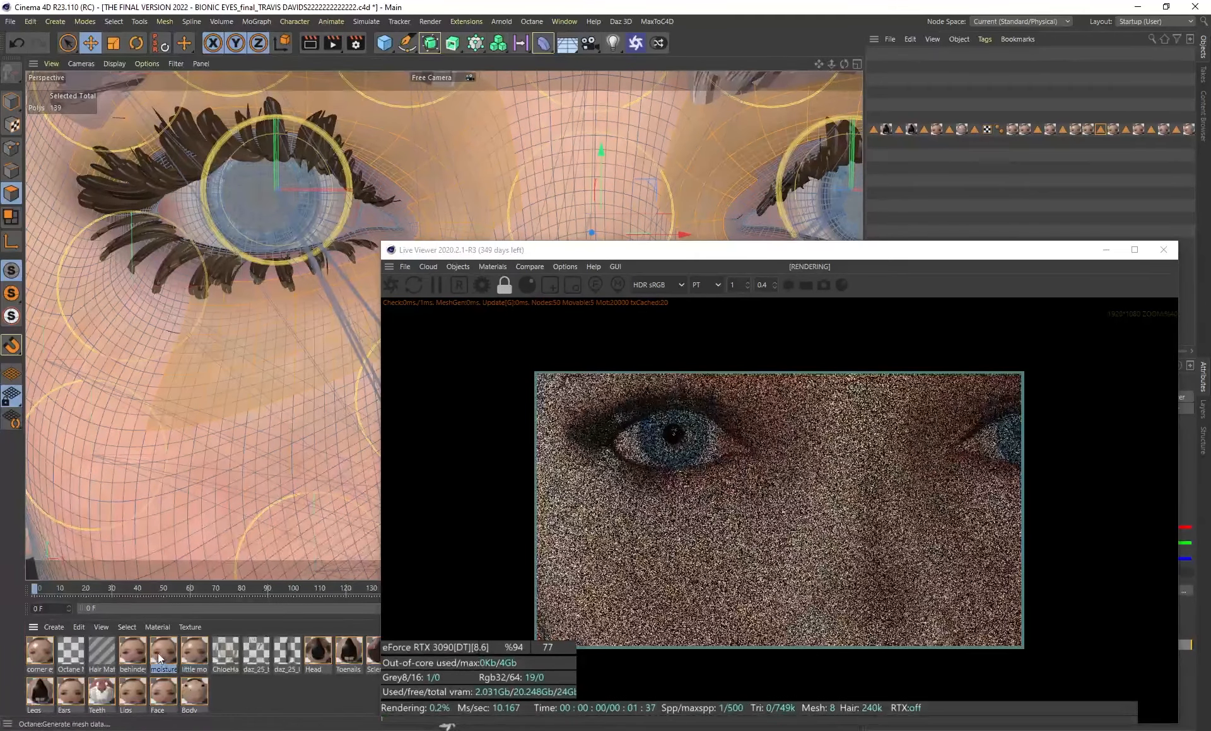
double_click(164, 652)
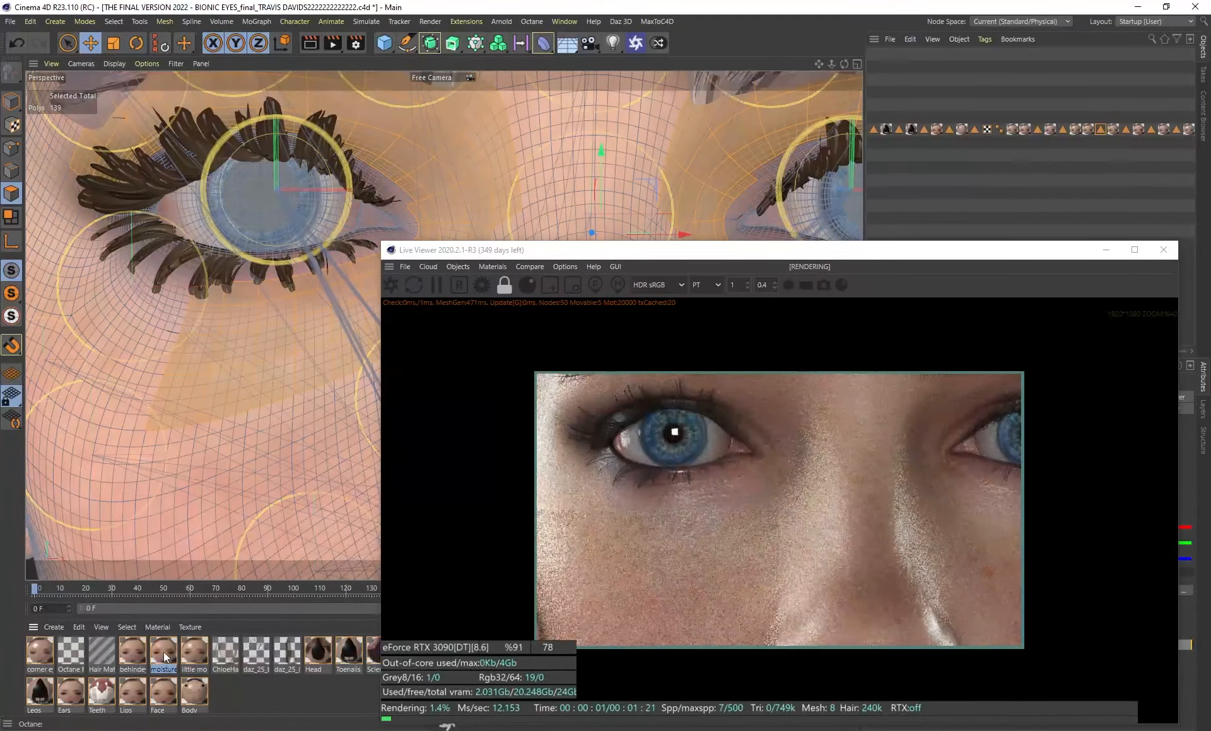
left_click_drag(661, 346, 337, 91)
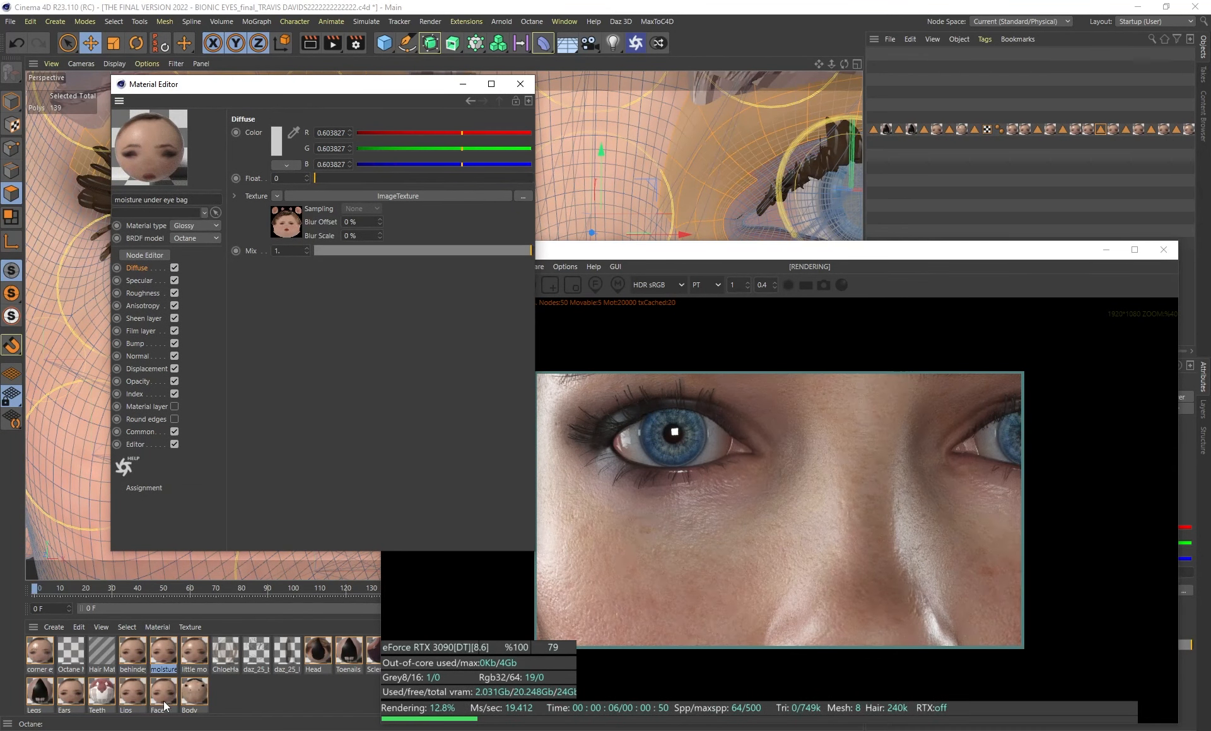
left_click(144, 294)
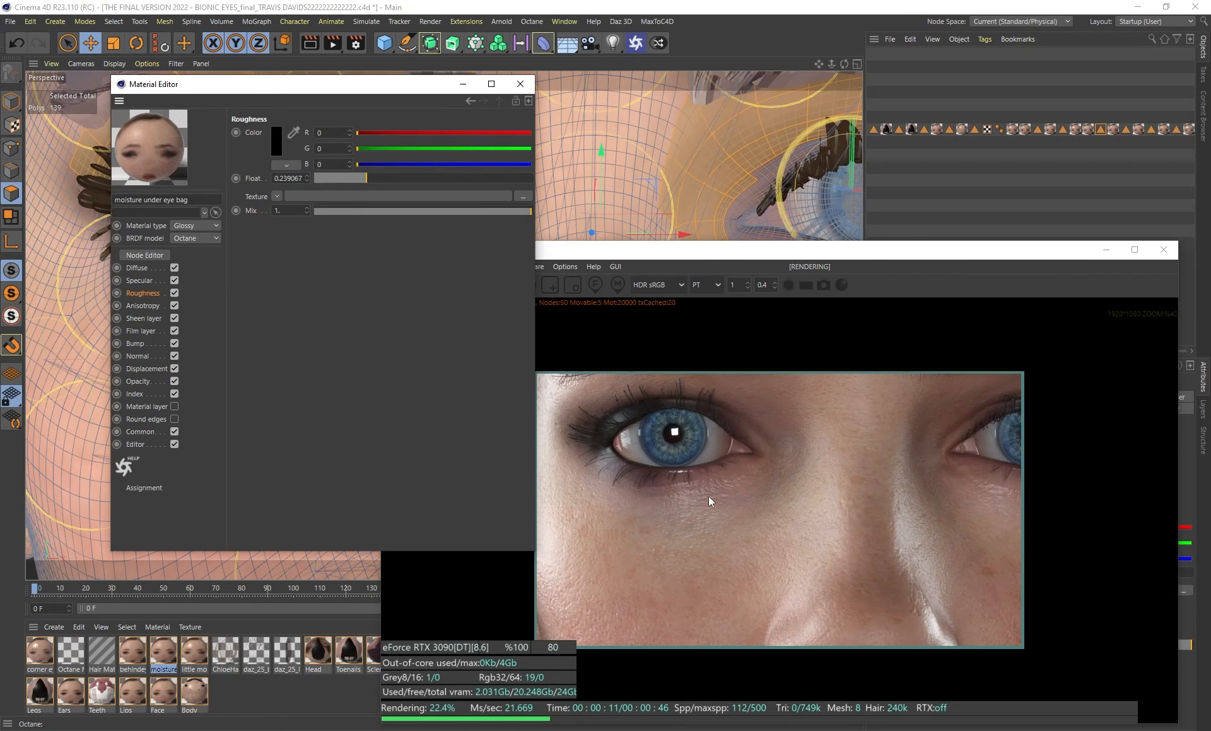
left_click_drag(373, 89, 329, 76)
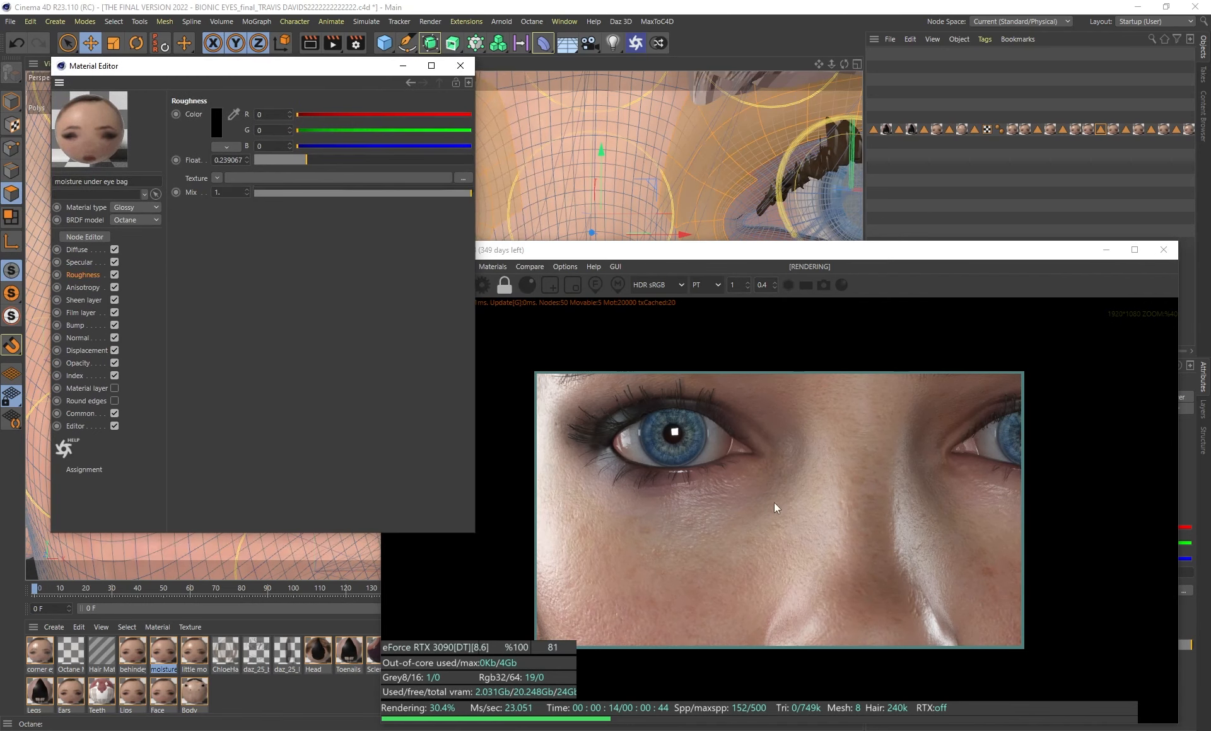
Test a roughness float of 0.046647 on the moisture under eye bag material, and set it to 0.189504
left_click(264, 161)
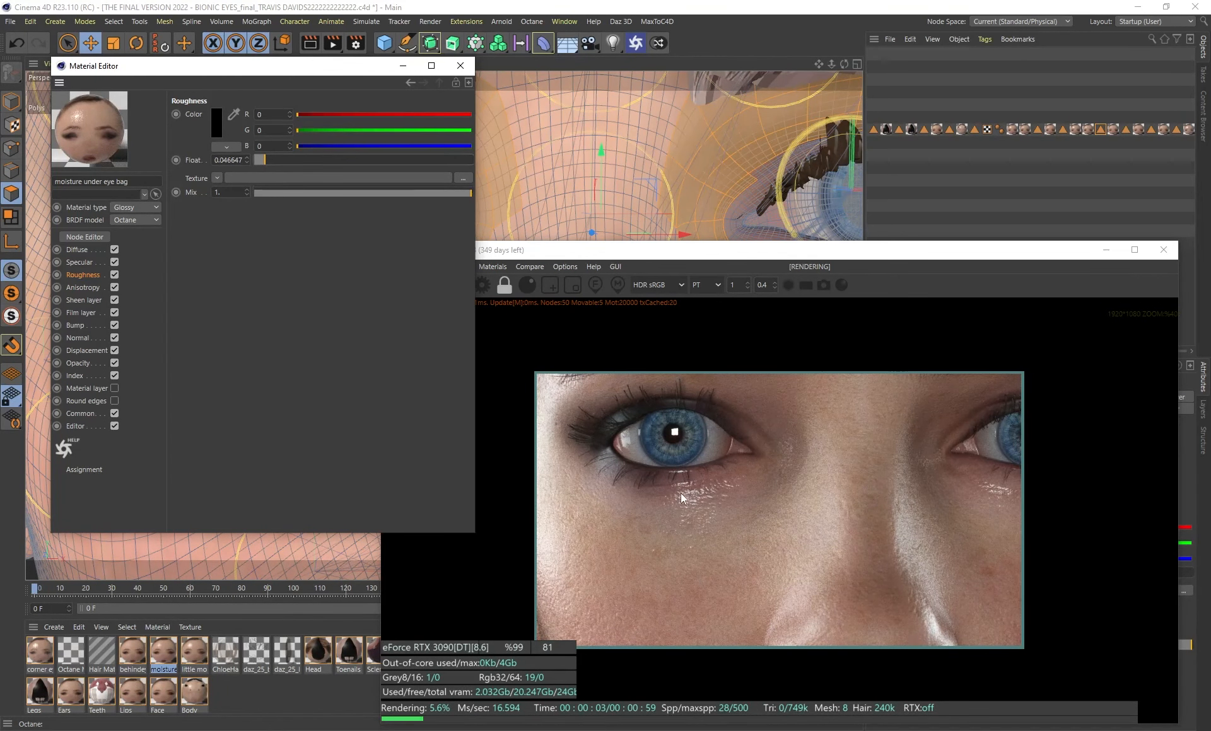
left_click(79, 325)
left_click(79, 275)
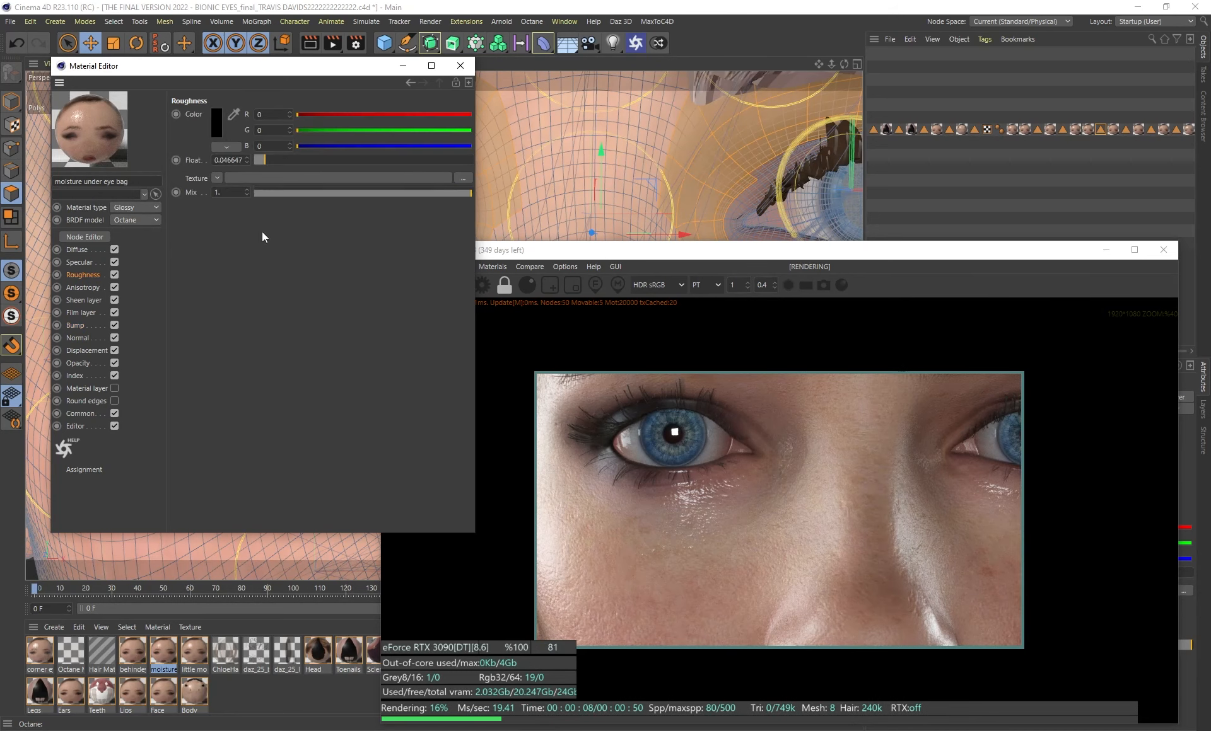
left_click(278, 160)
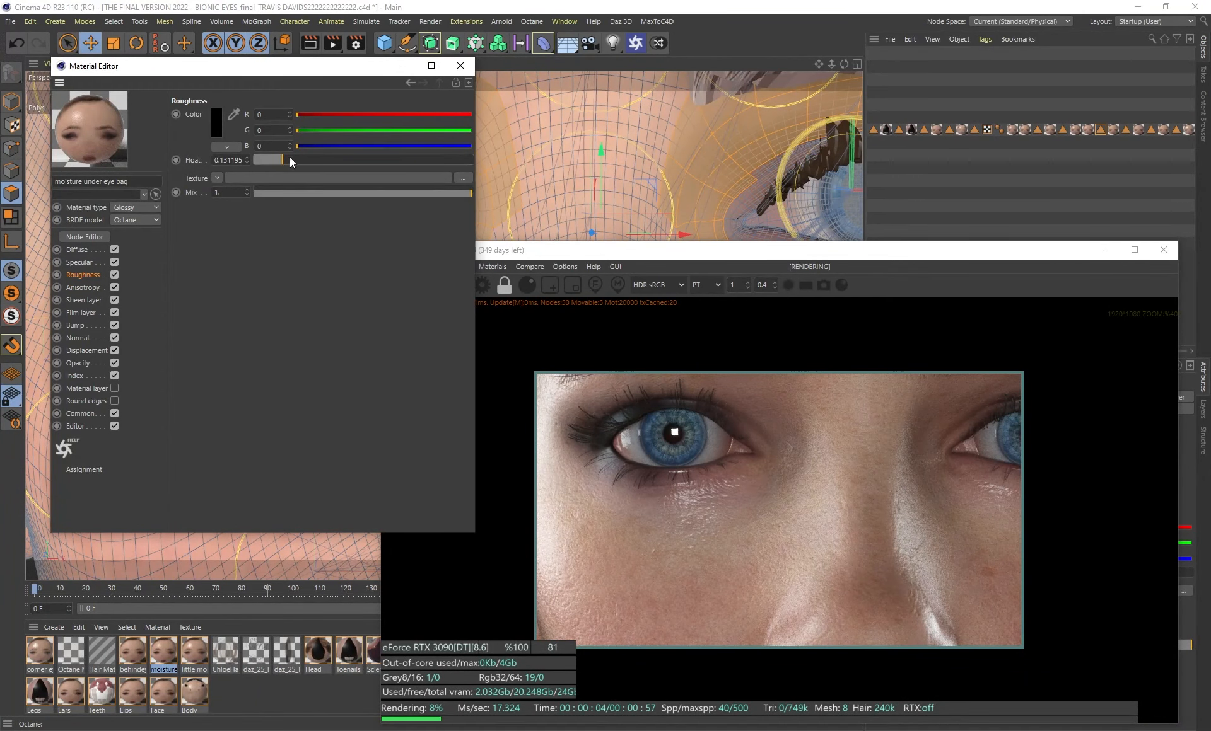
left_click_drag(289, 160, 295, 160)
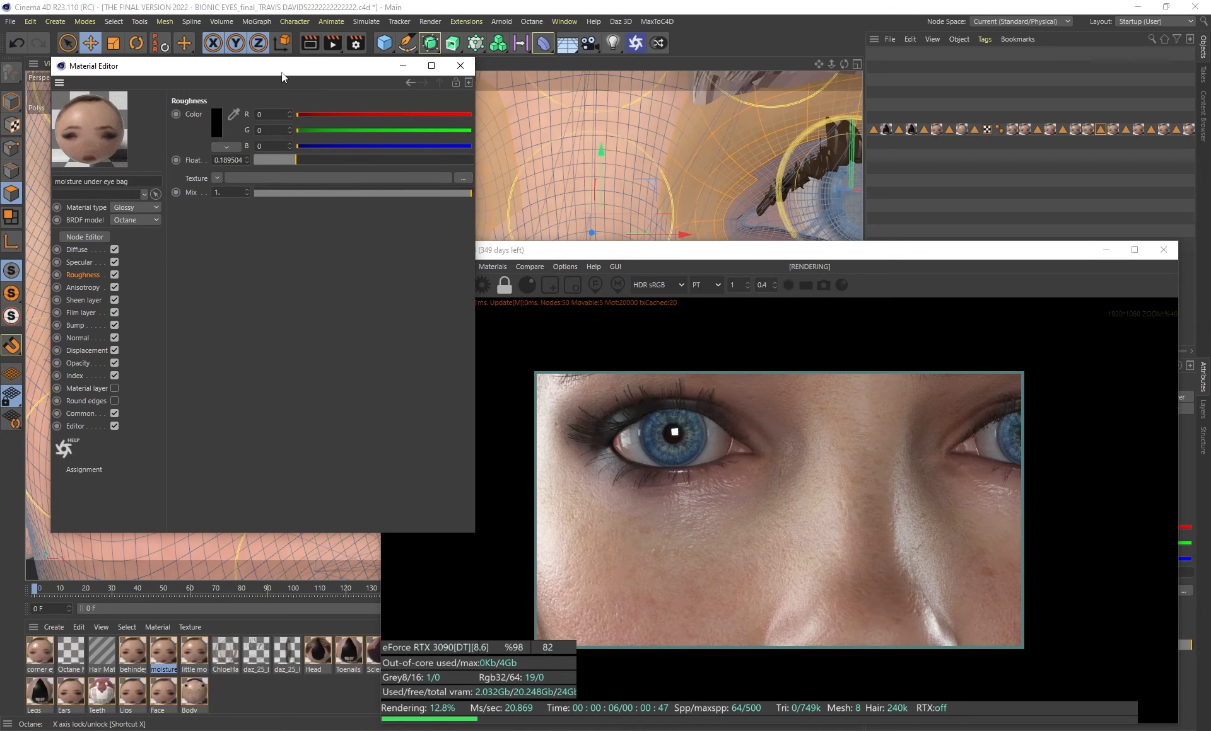
Open the lacrimal moisture material to view its Roughness settings beside the eye's live render
left_click_drag(285, 71, 334, 65)
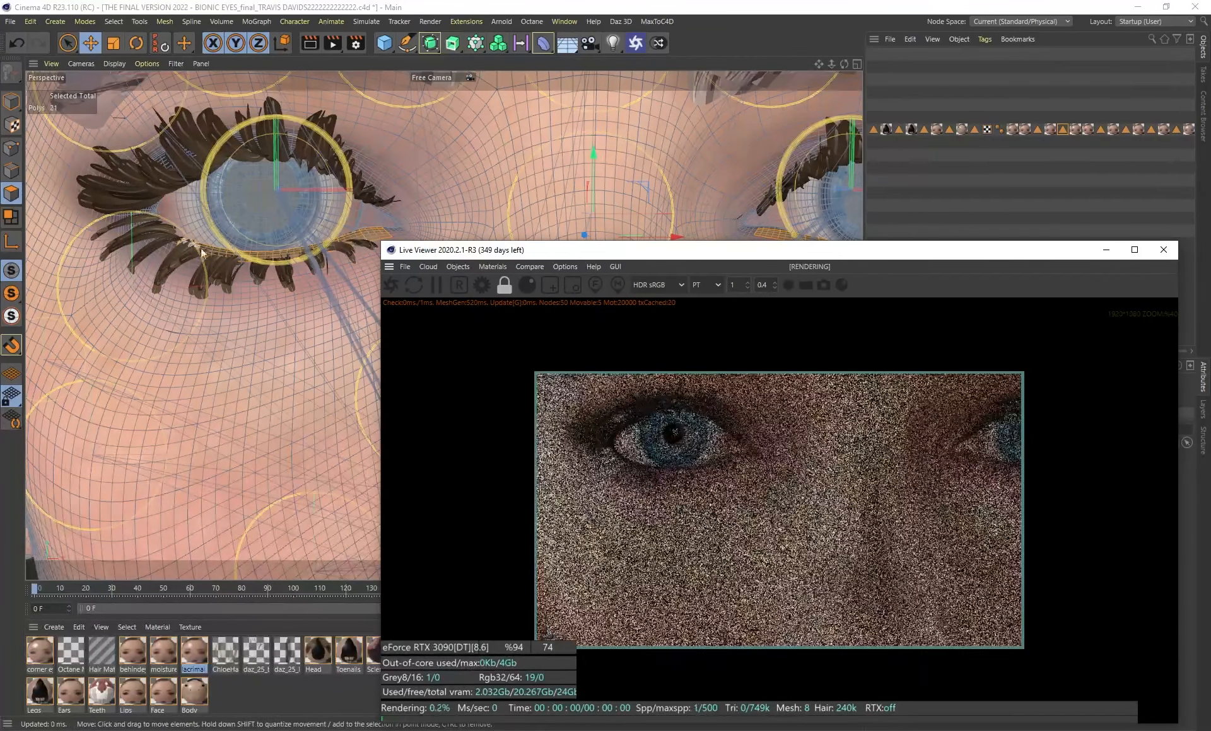
left_click(191, 660)
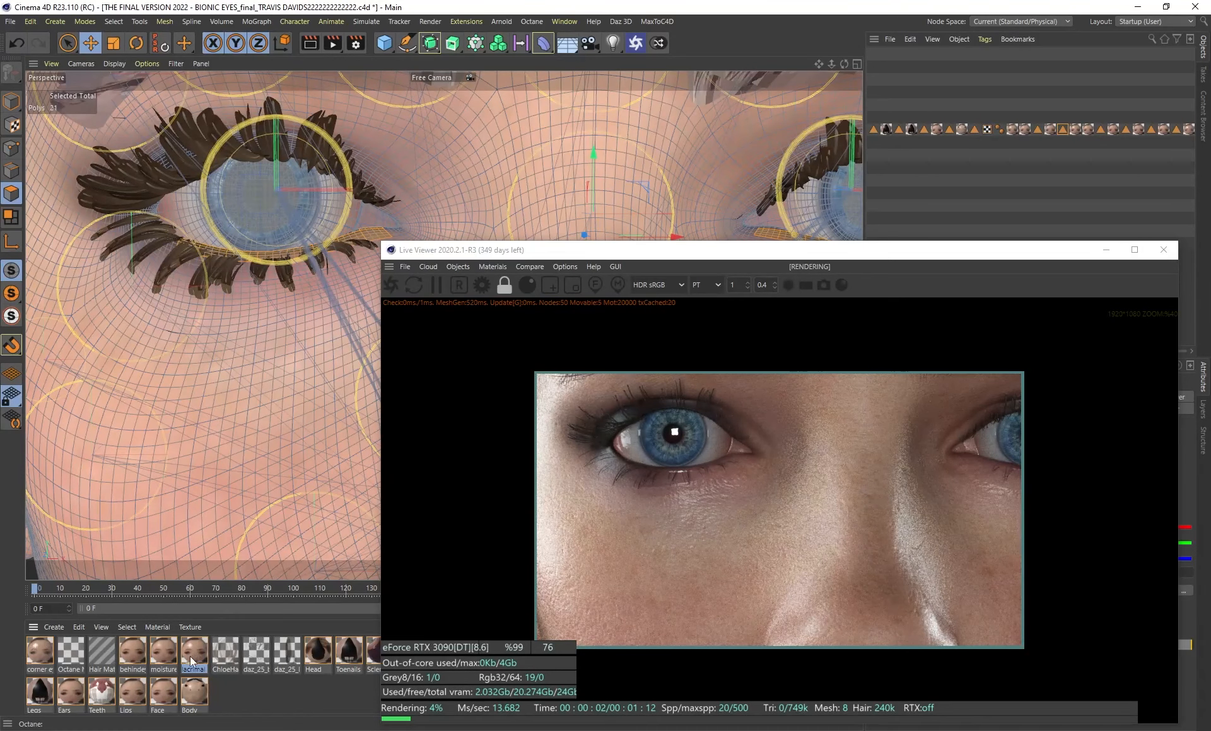
double_click(191, 655)
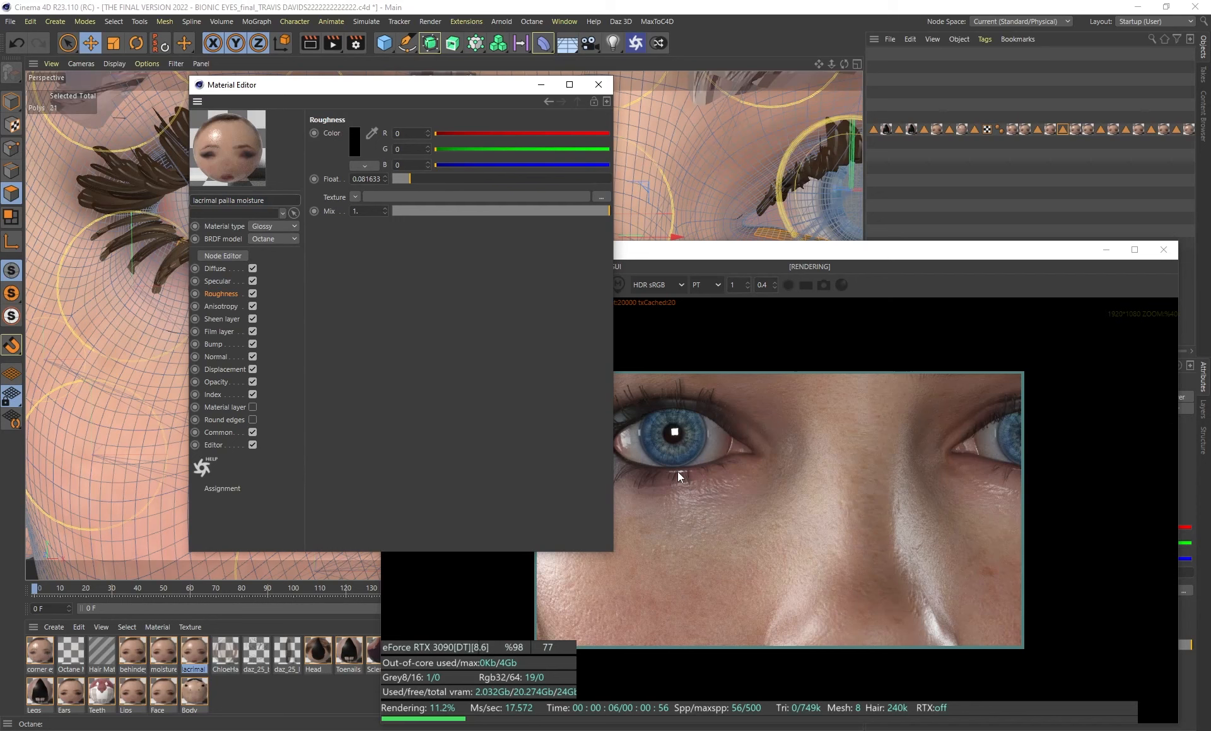
Test a roughness float of 0.48688 on the lacrimal papilla moisture material, and bring it back down to a low, glossy value
left_click_drag(433, 87, 329, 130)
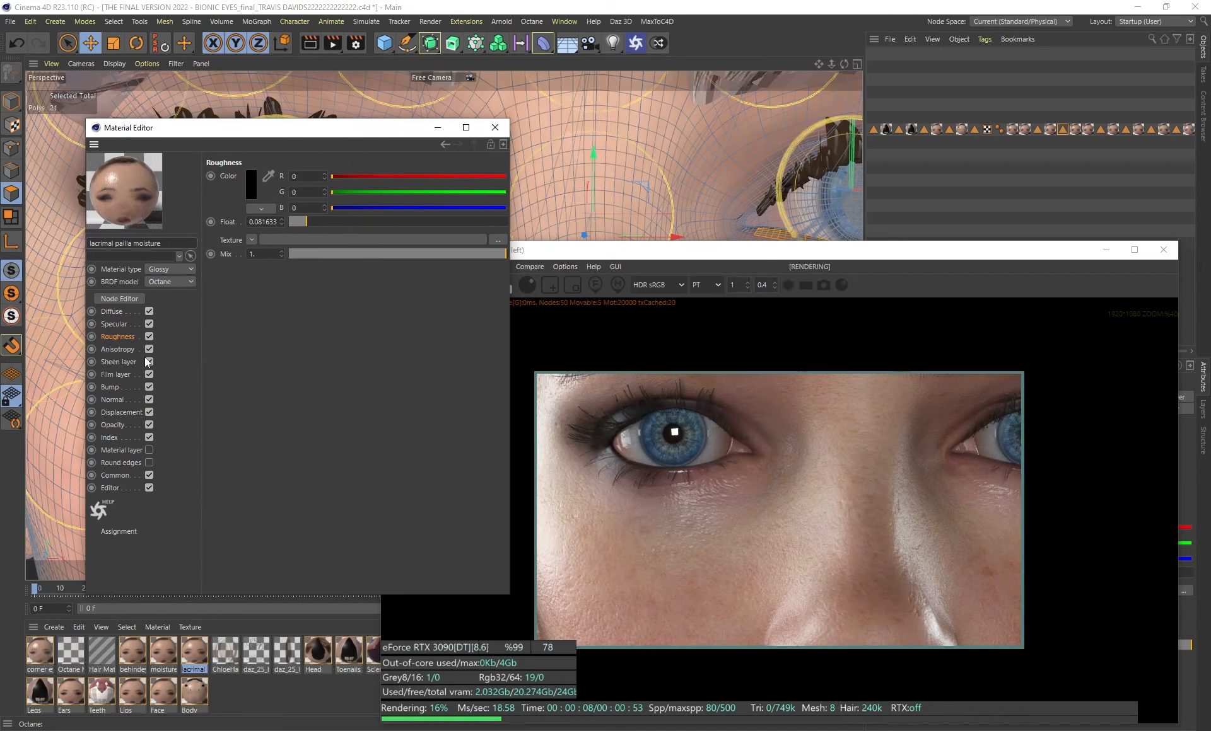
left_click_drag(316, 225, 395, 222)
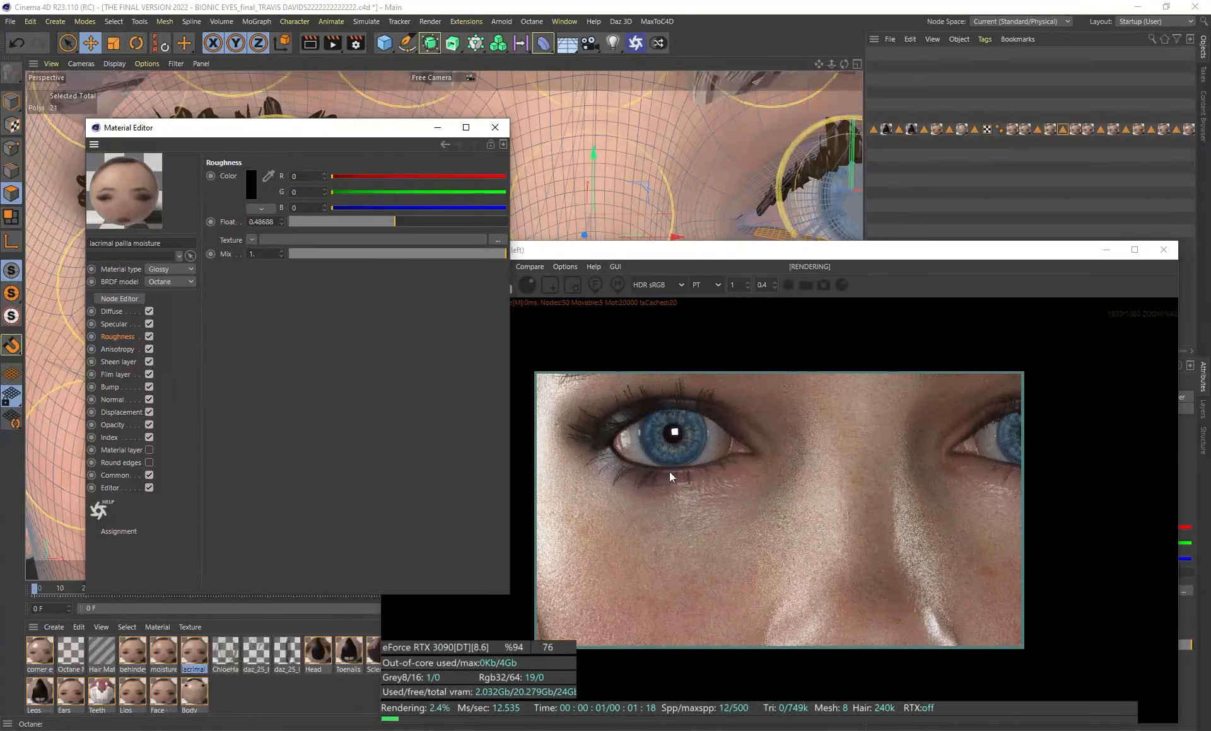
left_click_drag(314, 222, 302, 222)
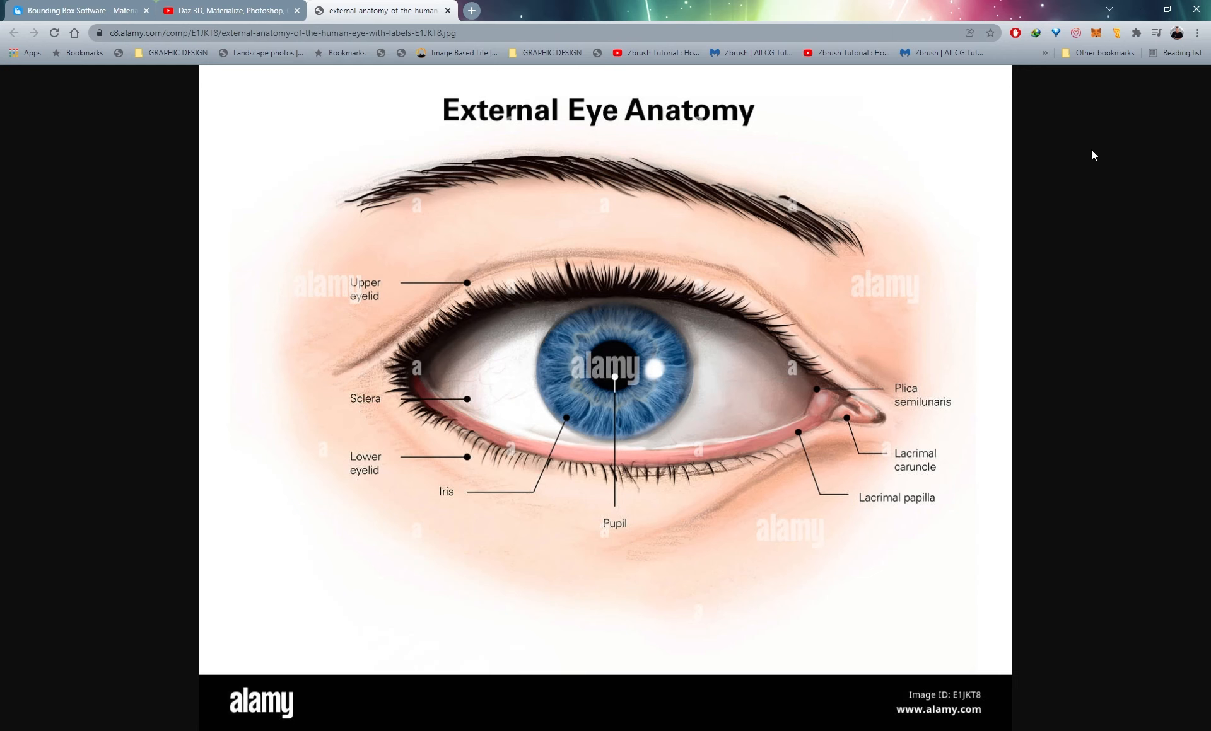
Return from the eye anatomy reference to Cinema 4D, test a roughness float of 0.294461 on the lacrimal caruncle material, and set it to 0.011662
left_click(1138, 9)
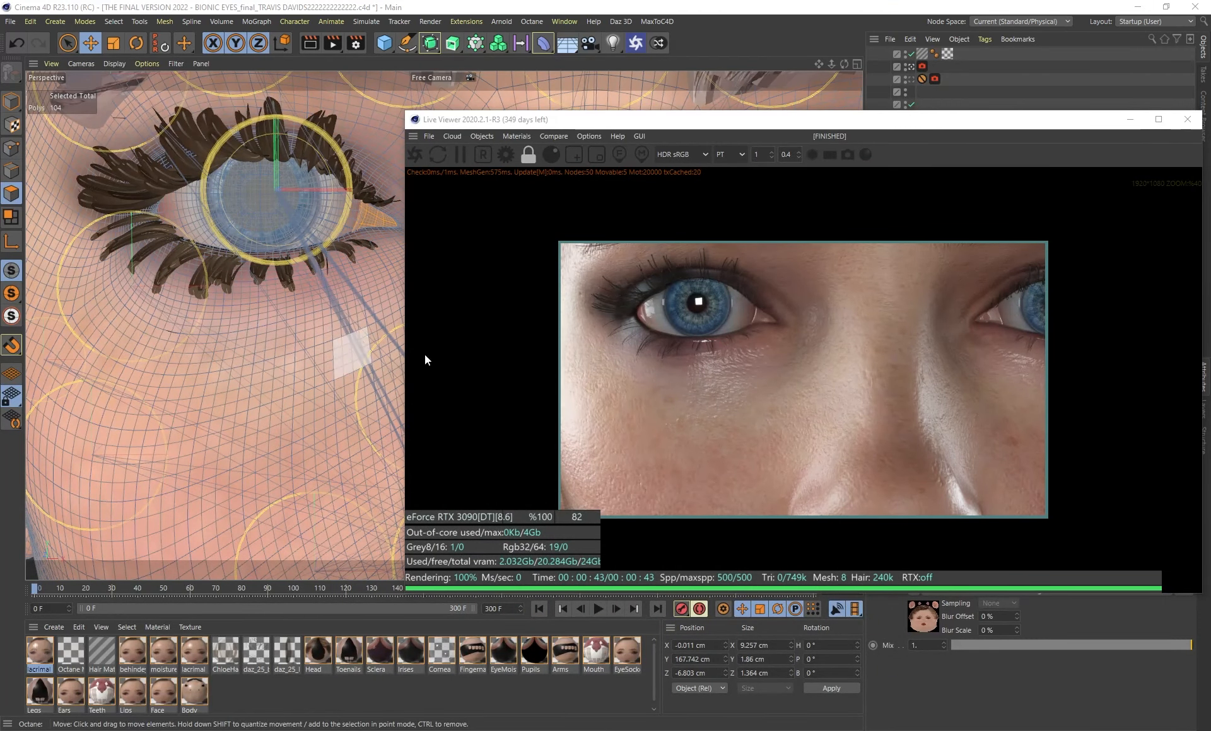
double_click(40, 652)
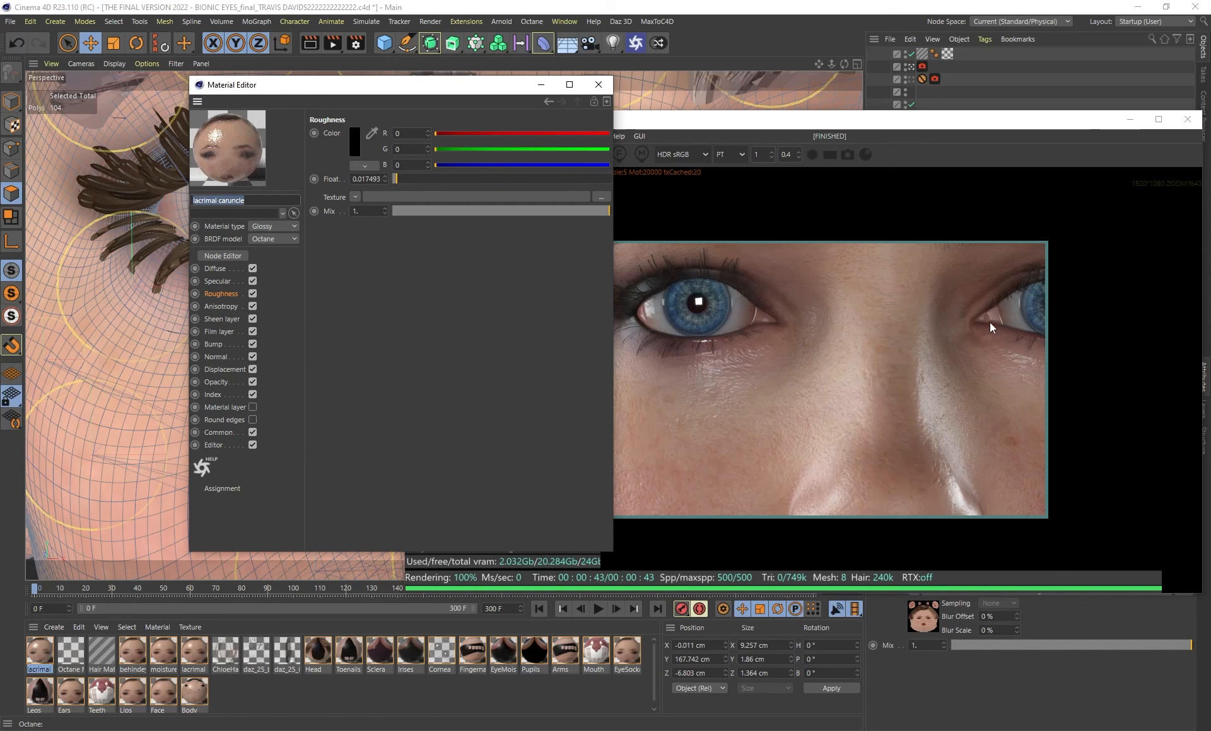
left_click_drag(367, 91, 301, 99)
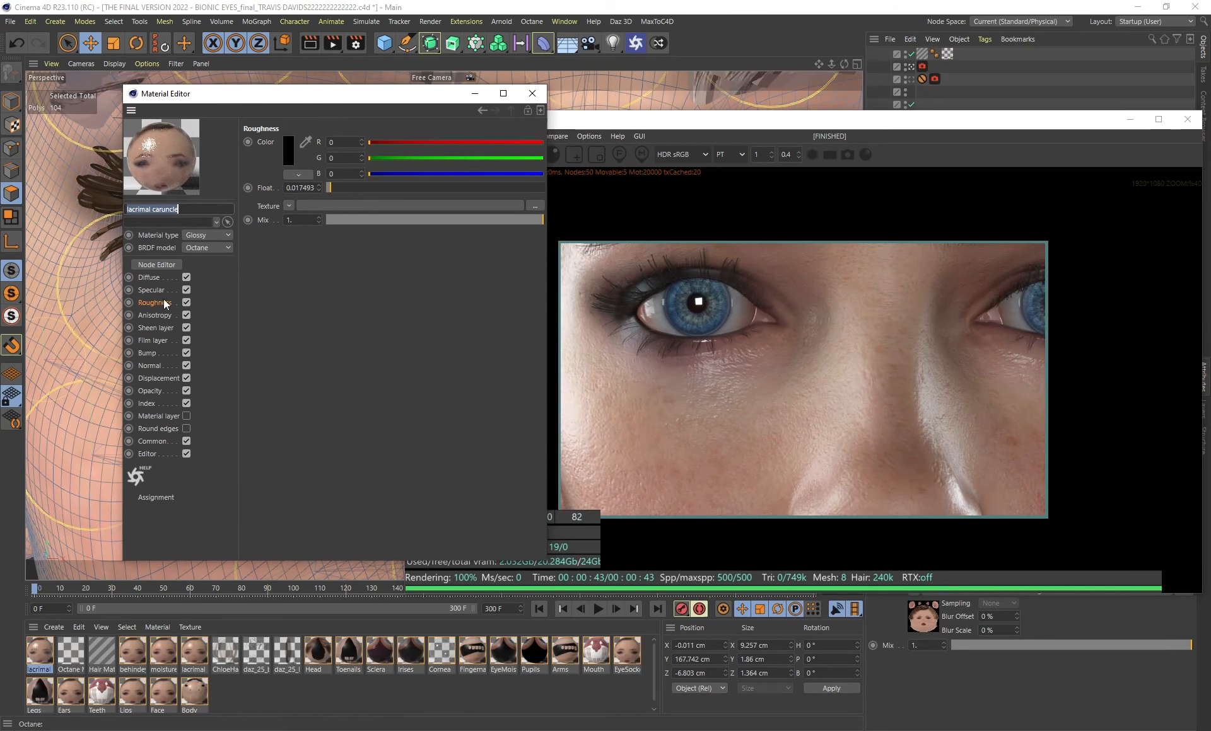
left_click(160, 302)
left_click_drag(331, 188, 390, 187)
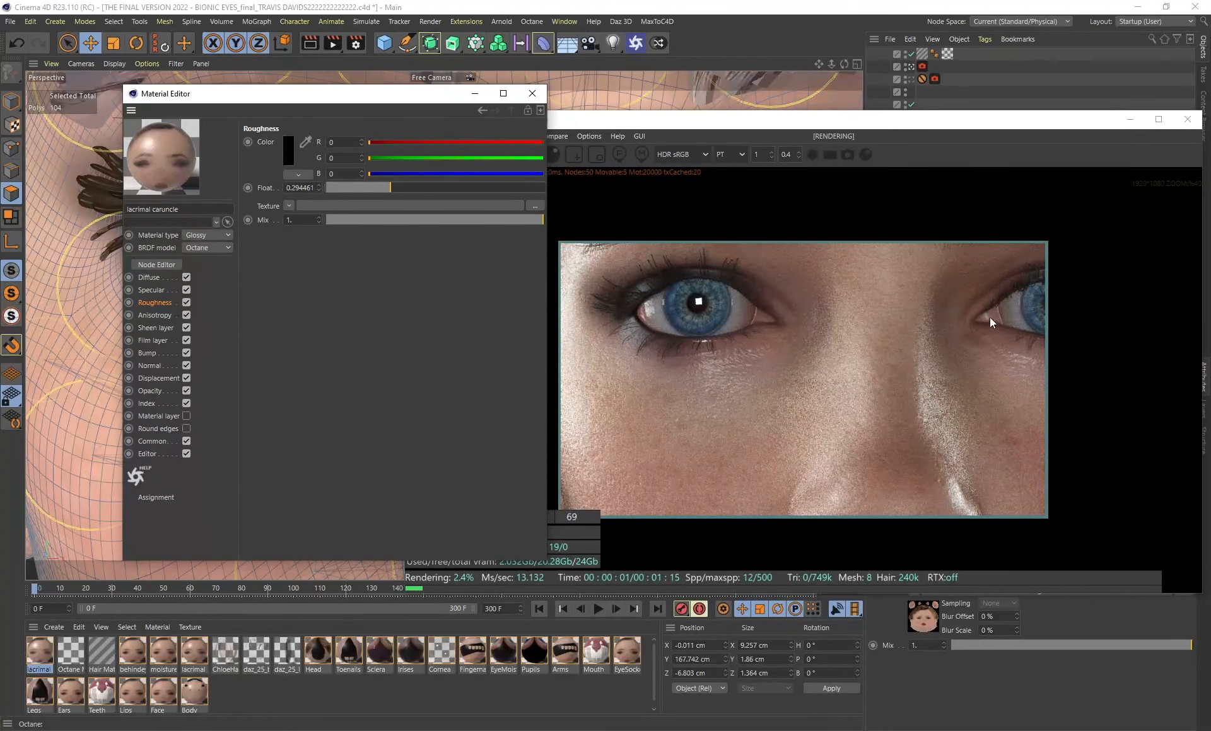
left_click_drag(333, 189, 328, 188)
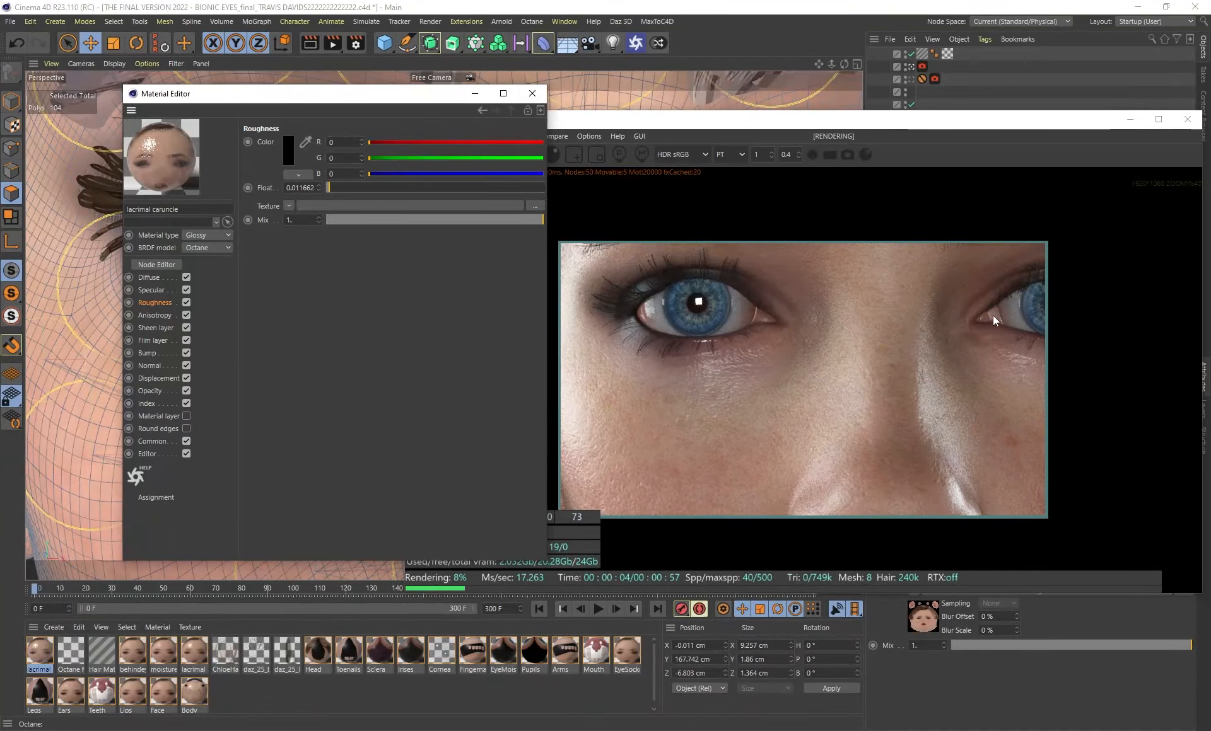
left_click(532, 93)
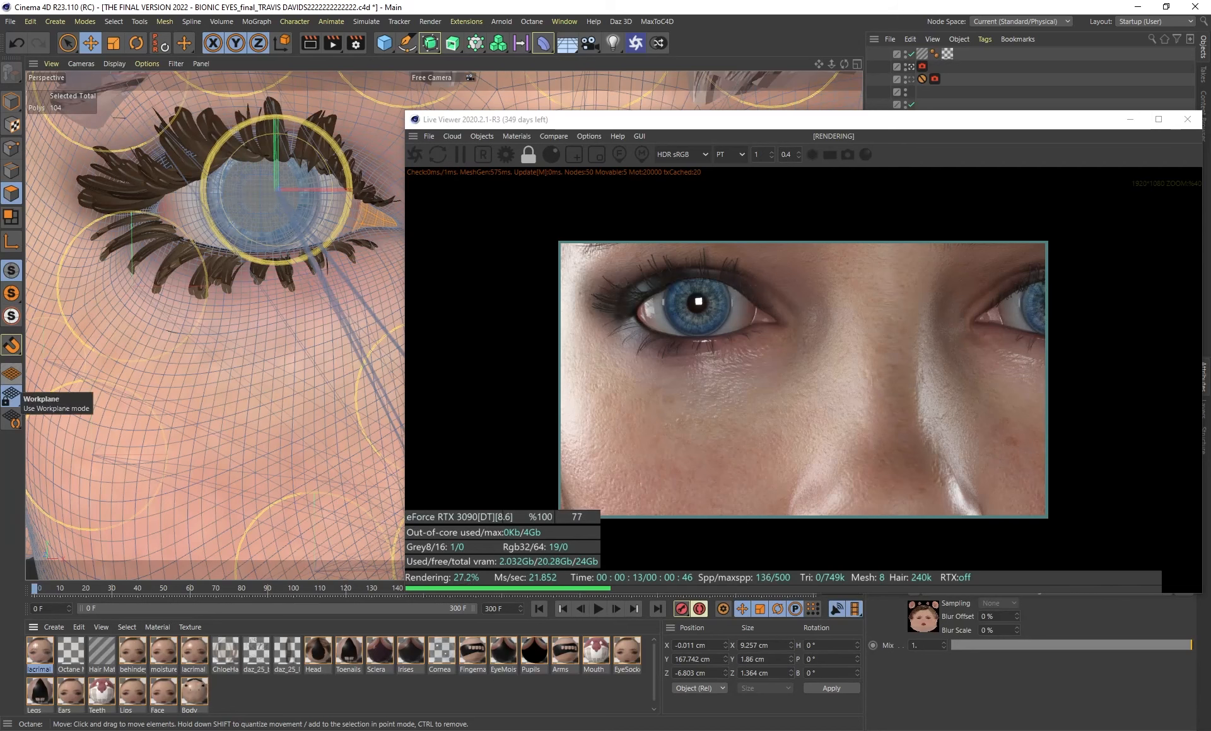
Return to the whole model without the polygon selection and look through the Irises, Pupils and Cornea materials beside the live render
key("ctrl+z")
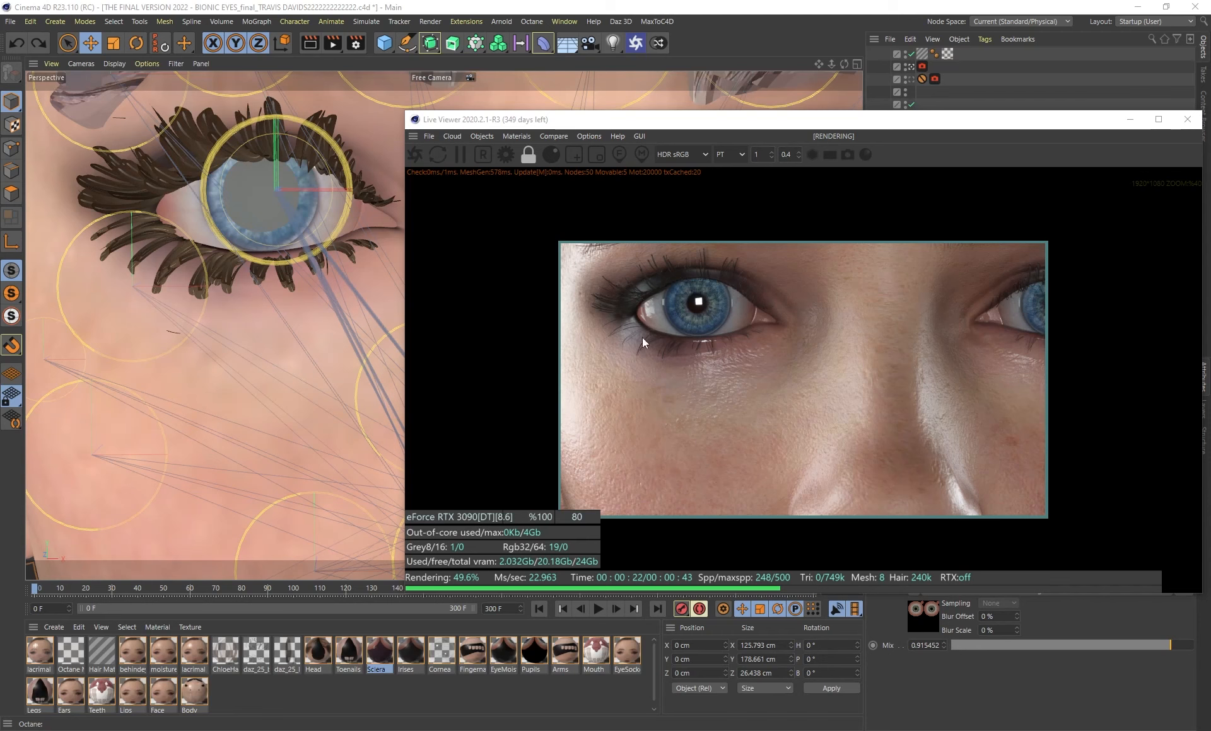
left_click(410, 662)
left_click(533, 653)
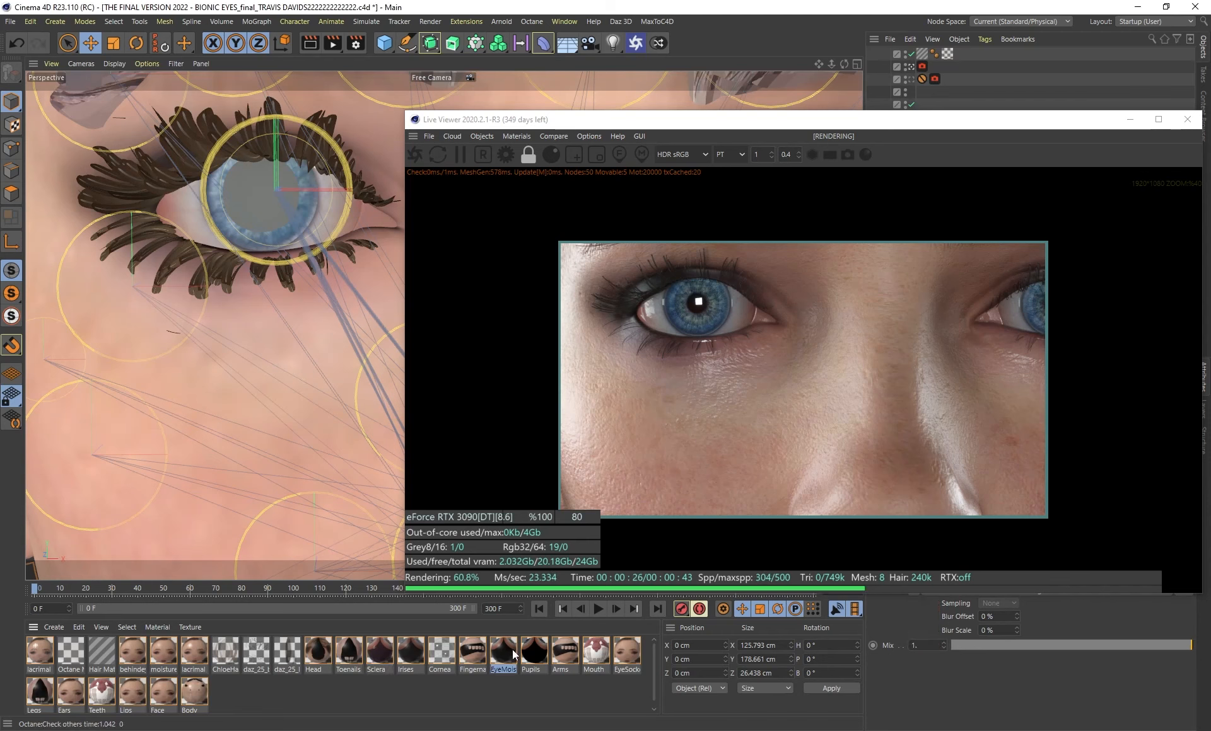
left_click(442, 669)
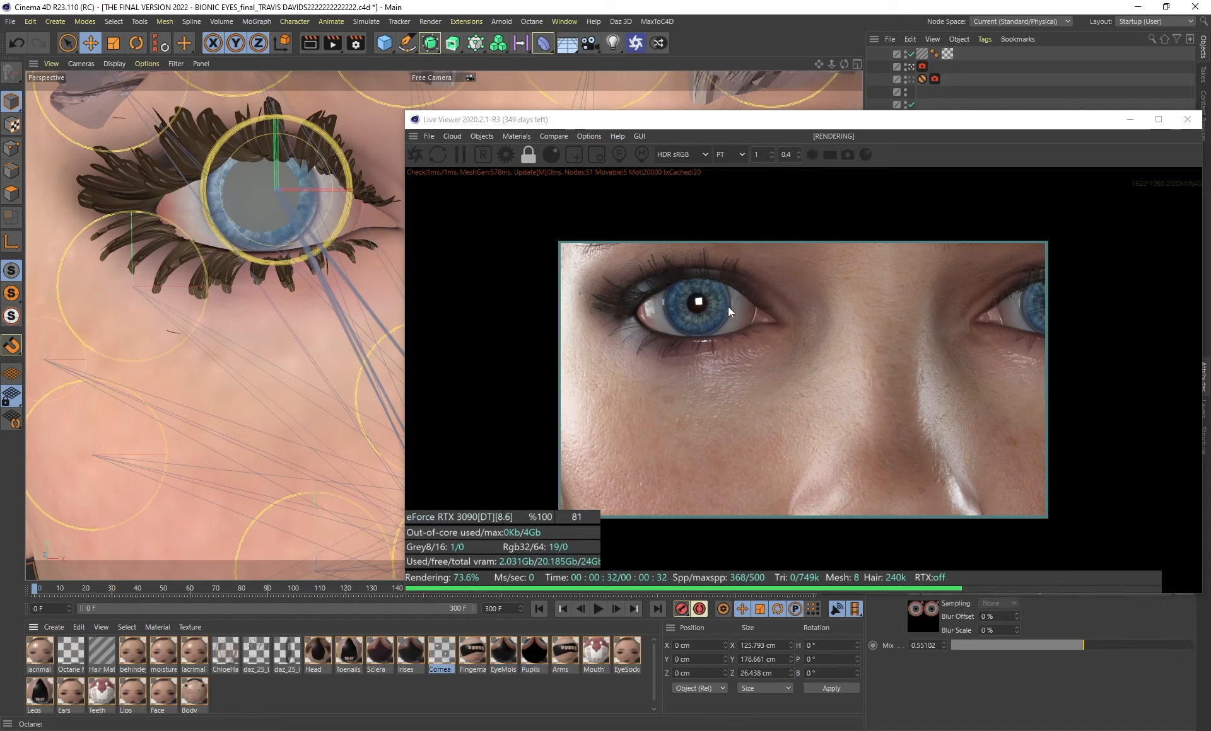
Open the Sclera material and examine its diffuse texture, roughness and the image used as its normal map
double_click(379, 653)
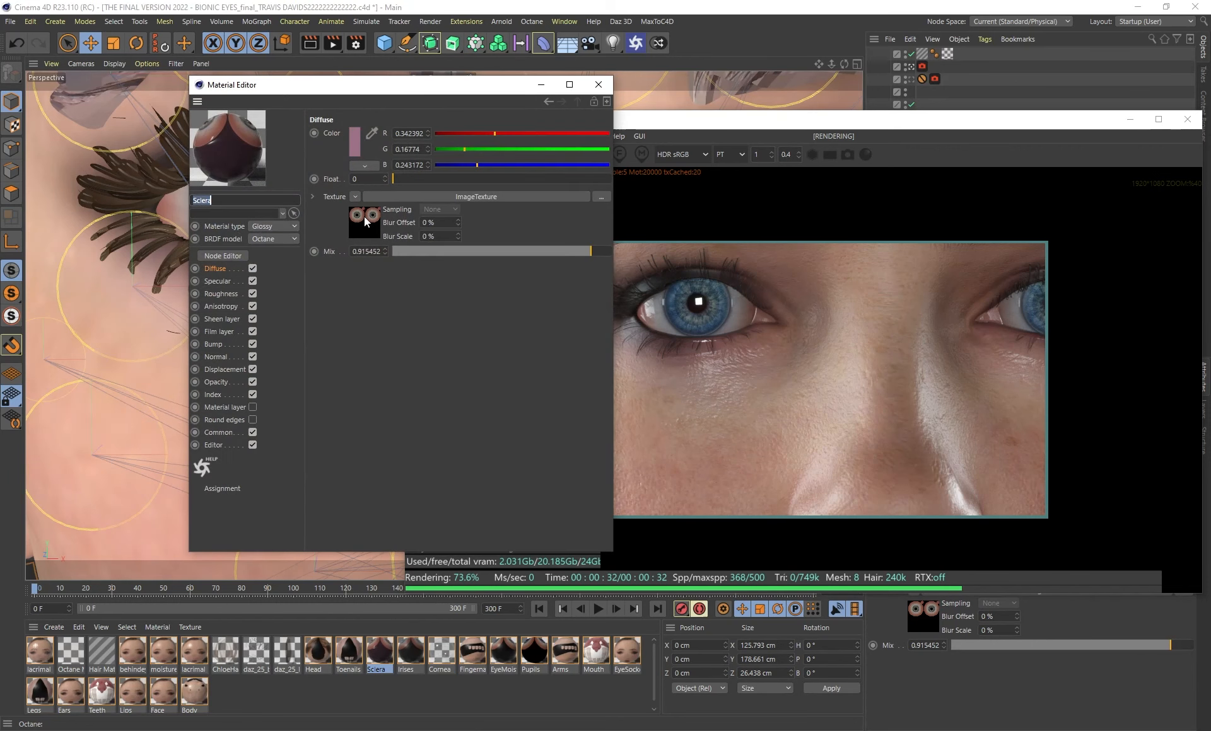
left_click(364, 217)
left_click(216, 270)
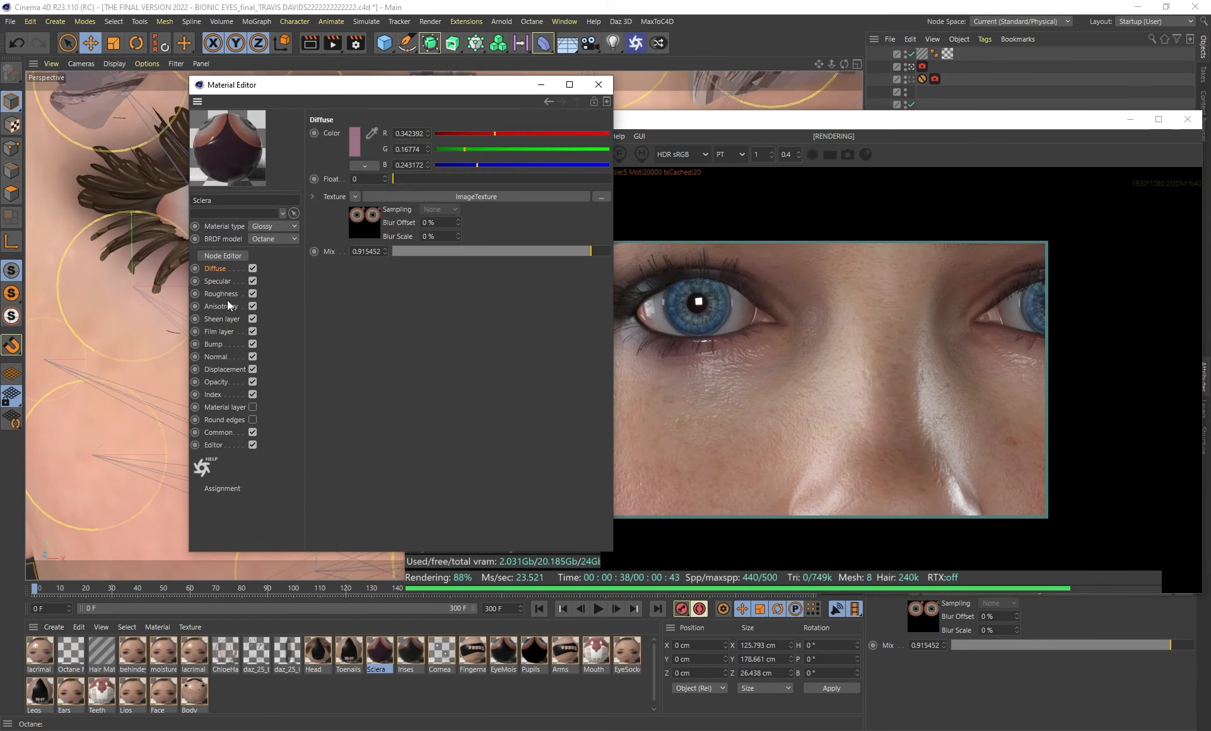
left_click(224, 293)
left_click(215, 357)
left_click(364, 154)
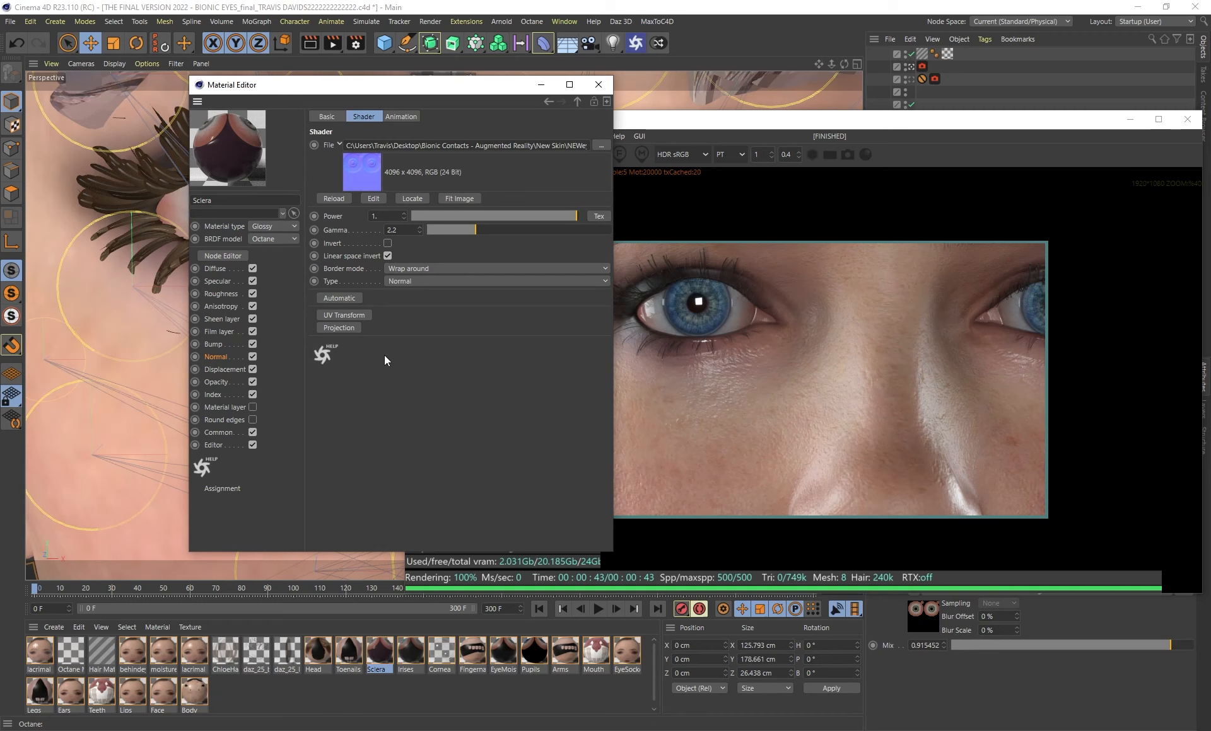
Test a diffuse mix of 0.180758 on the Sclera material to blend in its base colour, and restore it to 0.915452
left_click(219, 268)
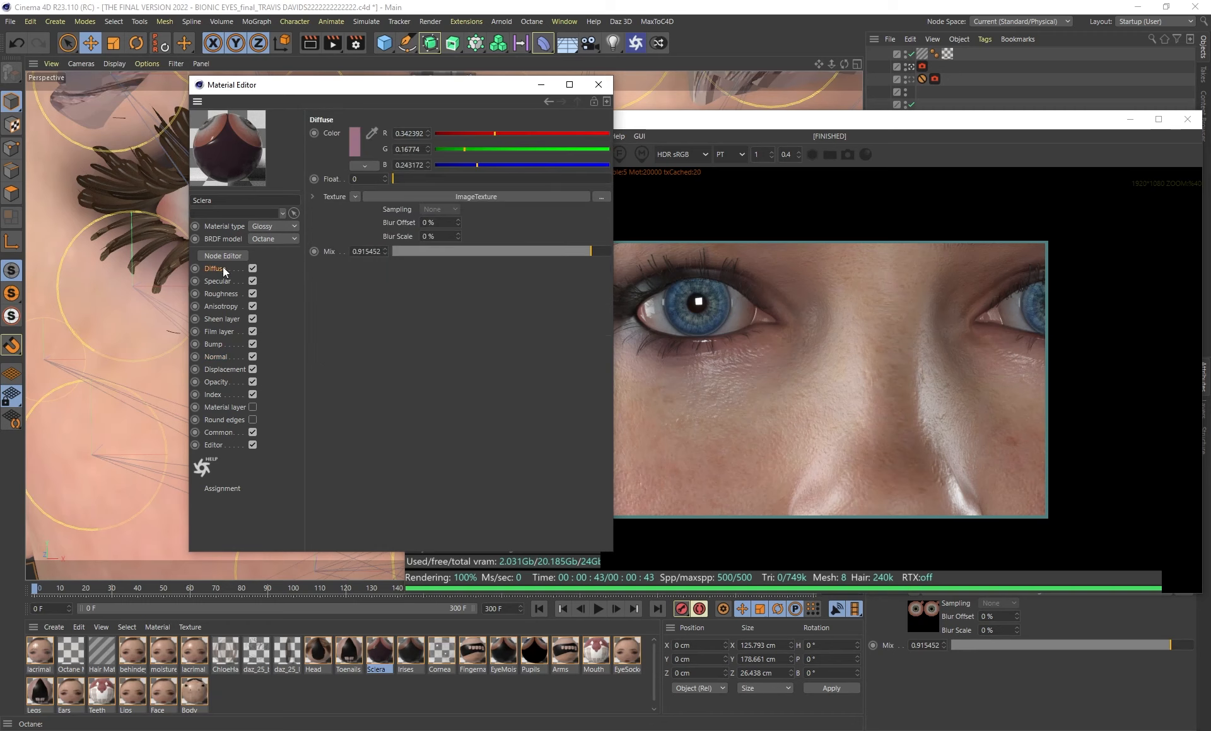
left_click(356, 150)
left_click(335, 198)
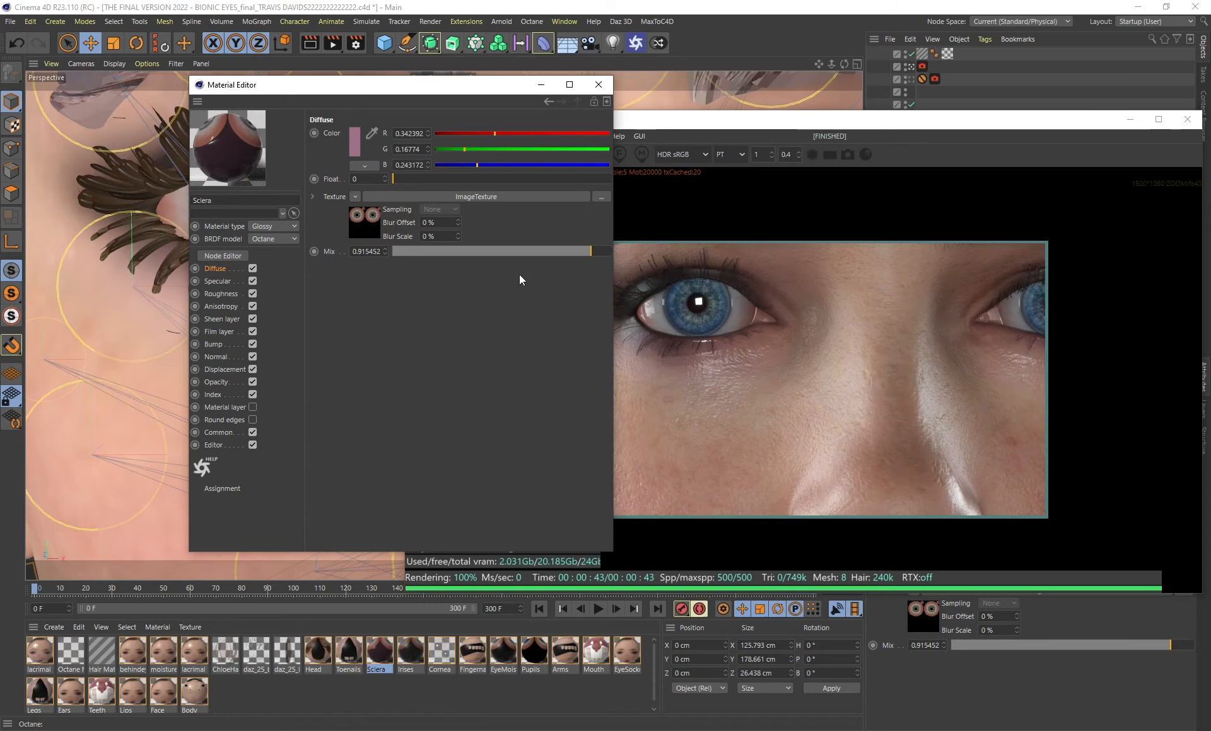
left_click_drag(586, 251, 431, 255)
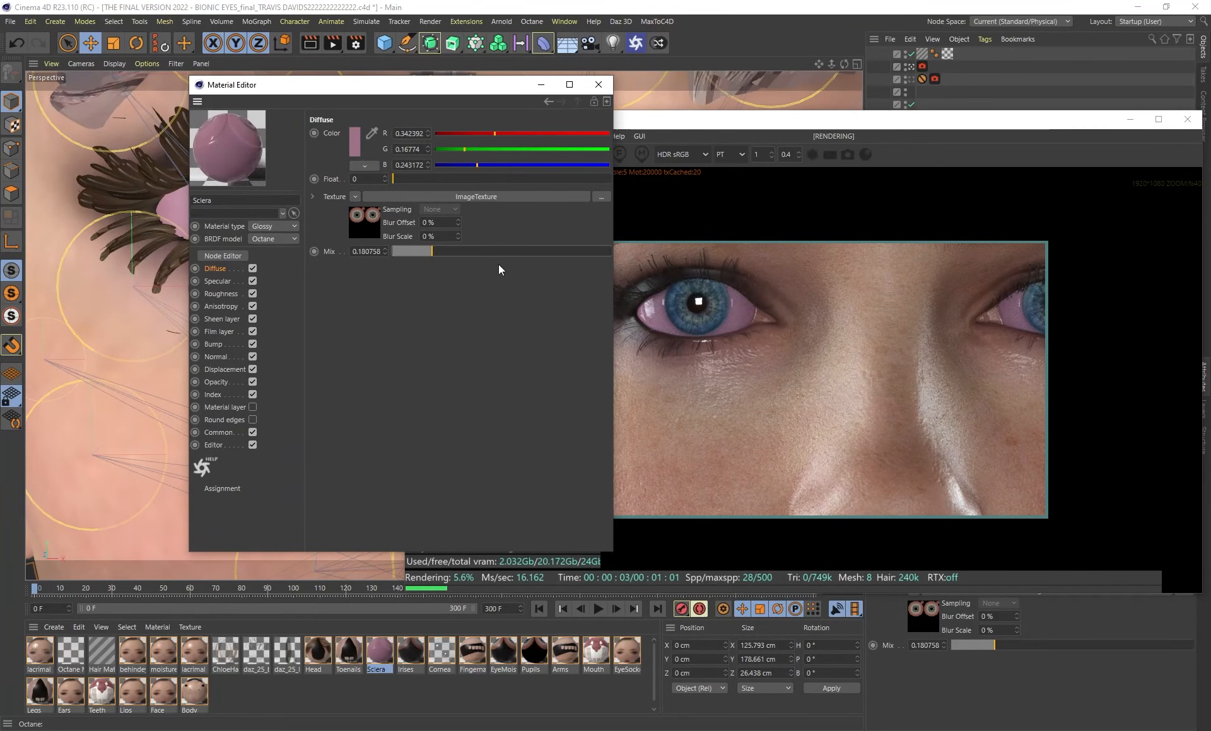
left_click(591, 251)
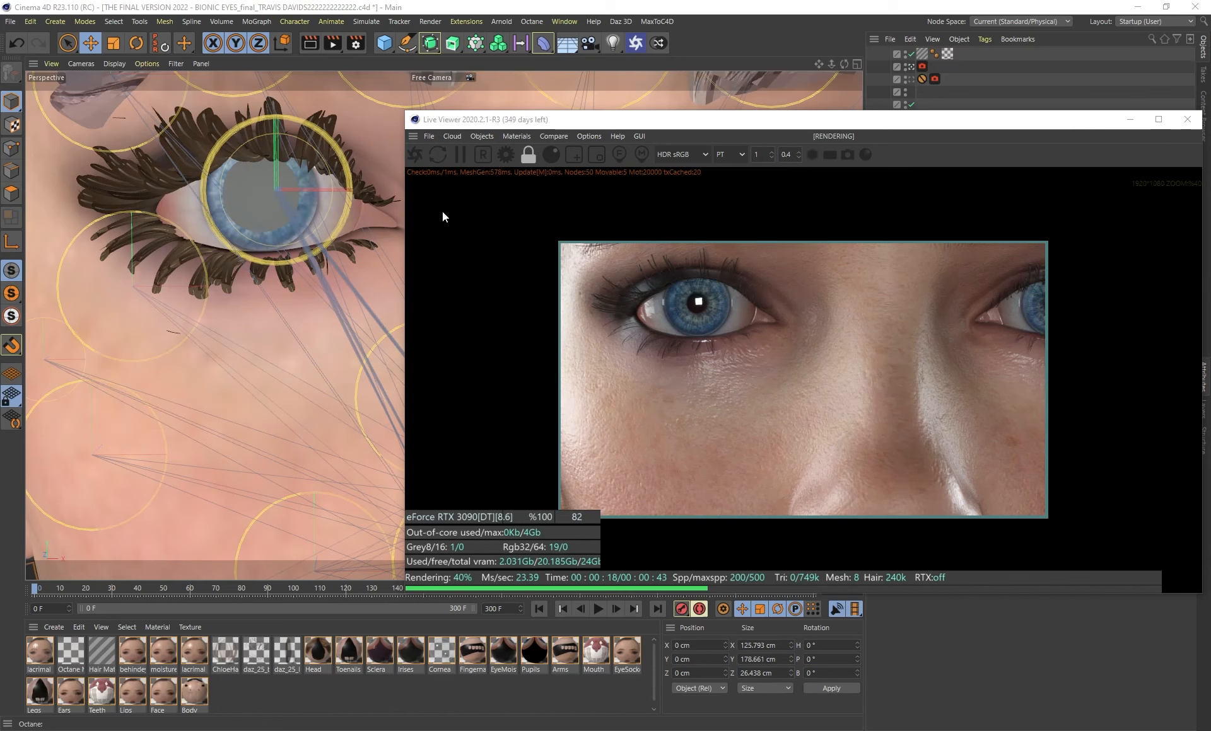
Open the Irises material, check its diffuse settings, and read the bump map's file path through to the file name
double_click(410, 656)
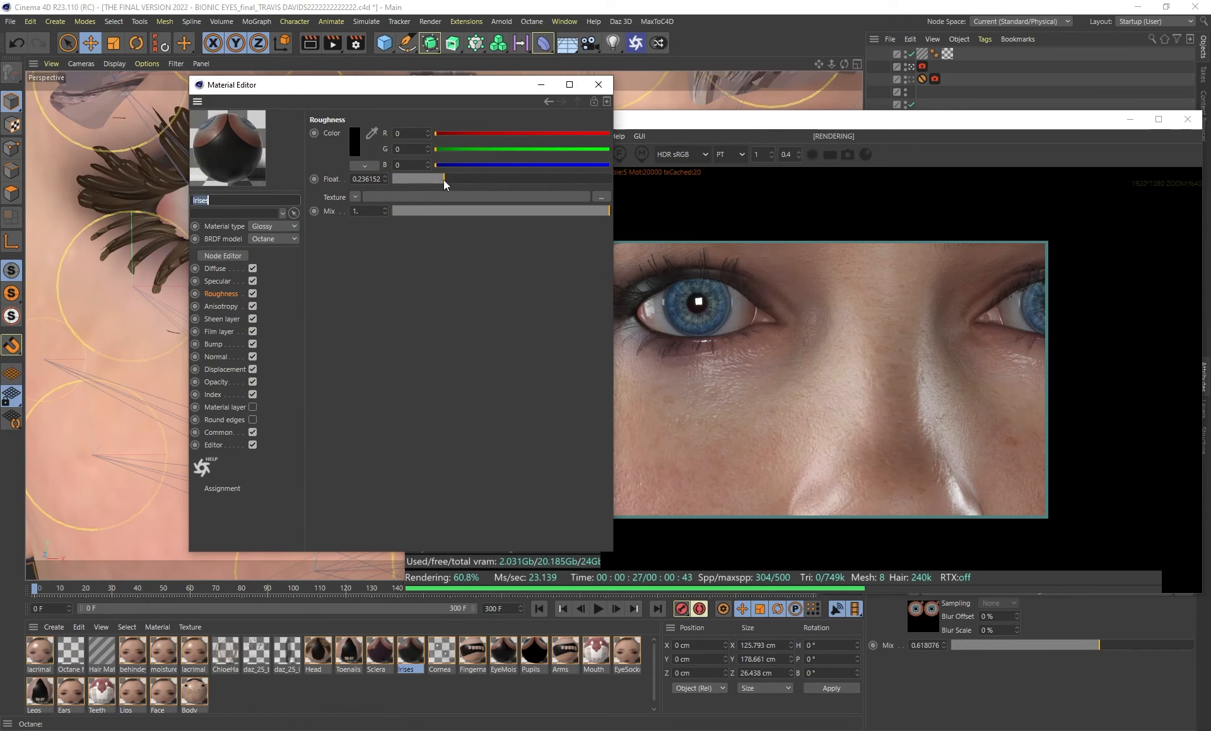
left_click(217, 269)
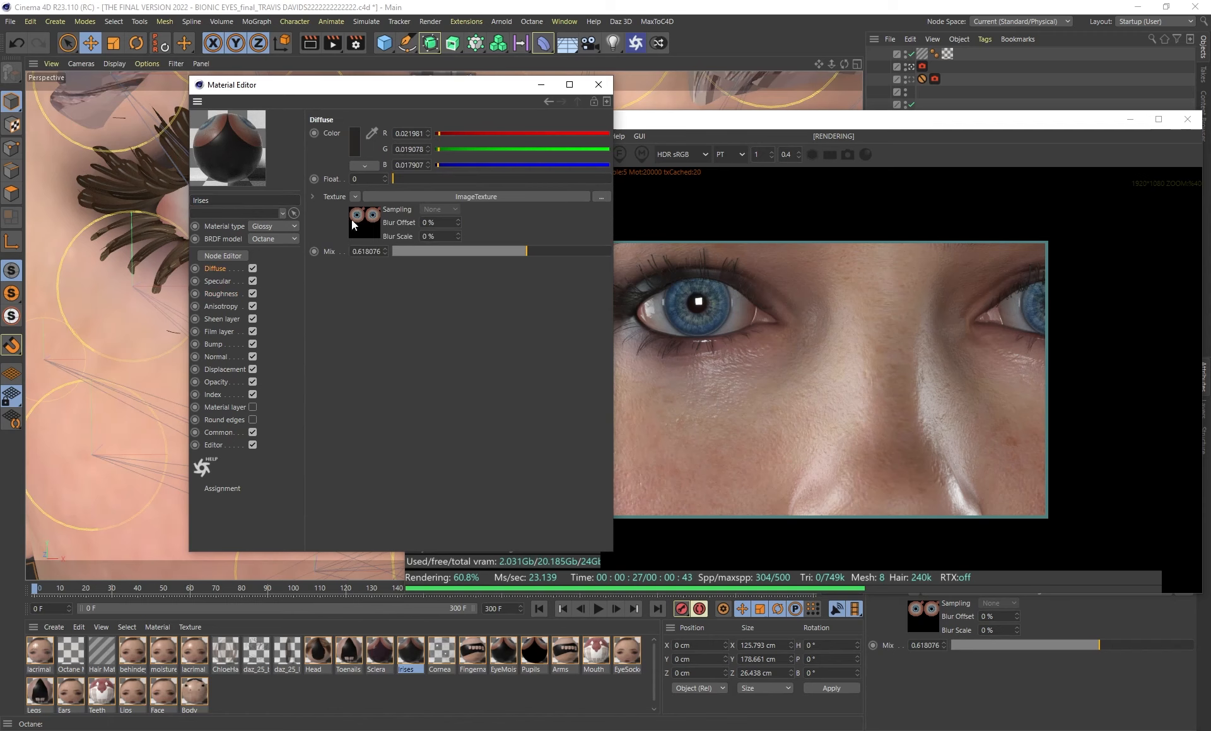
left_click(216, 345)
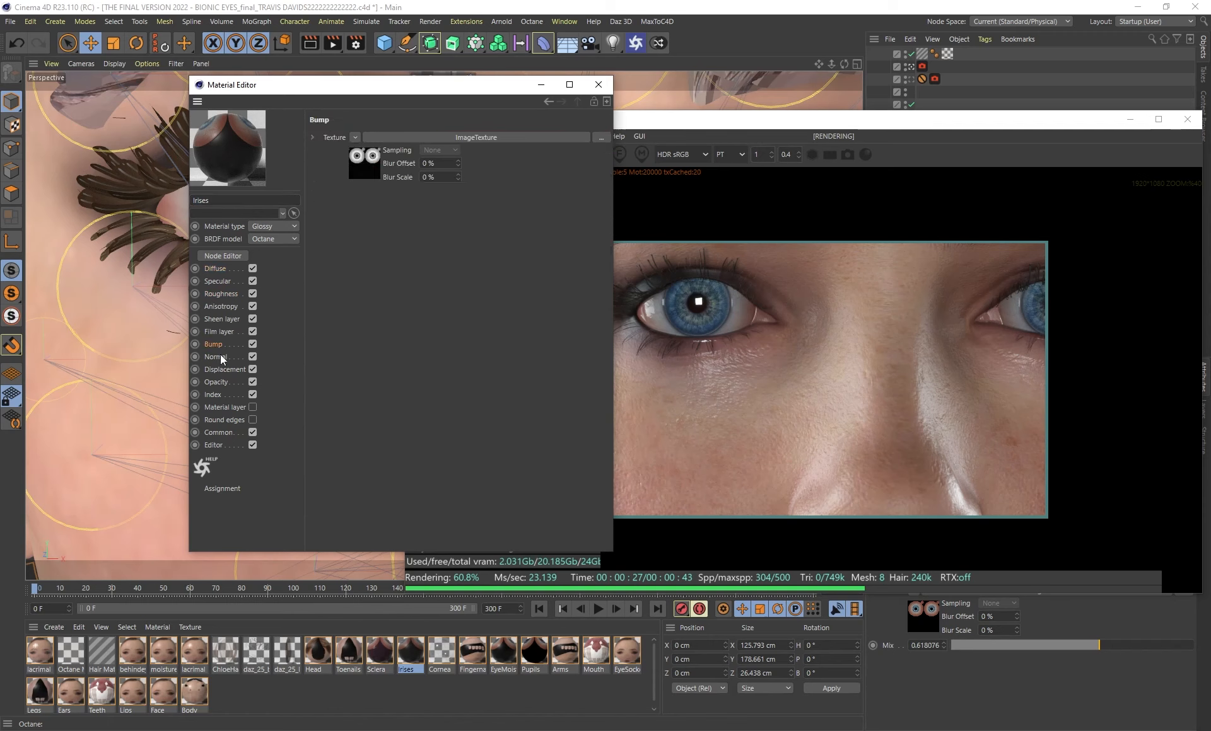
left_click(362, 177)
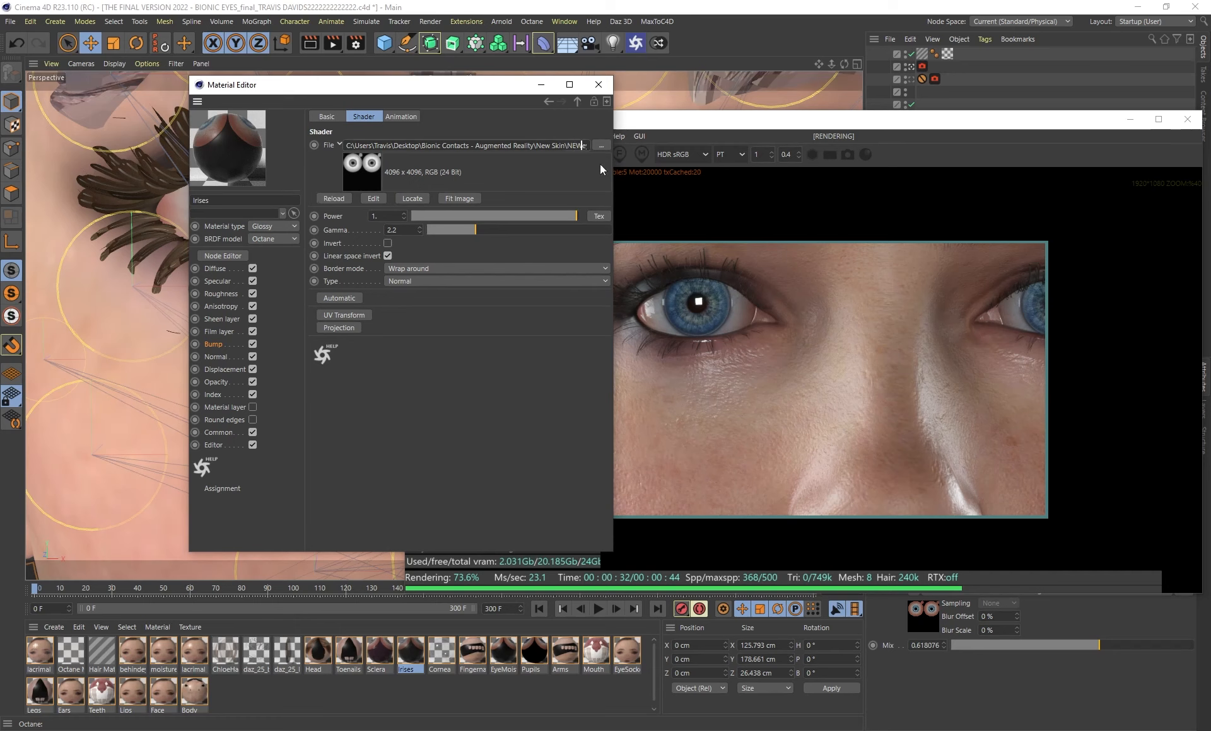
key("Right")
key("Right")
key("Right")
key("Right")
key("Right")
key("Right")
key("Right")
key("Right")
key("Right")
key("Right")
key("Right")
key("Right")
key("Right")
key("Right")
key("Right")
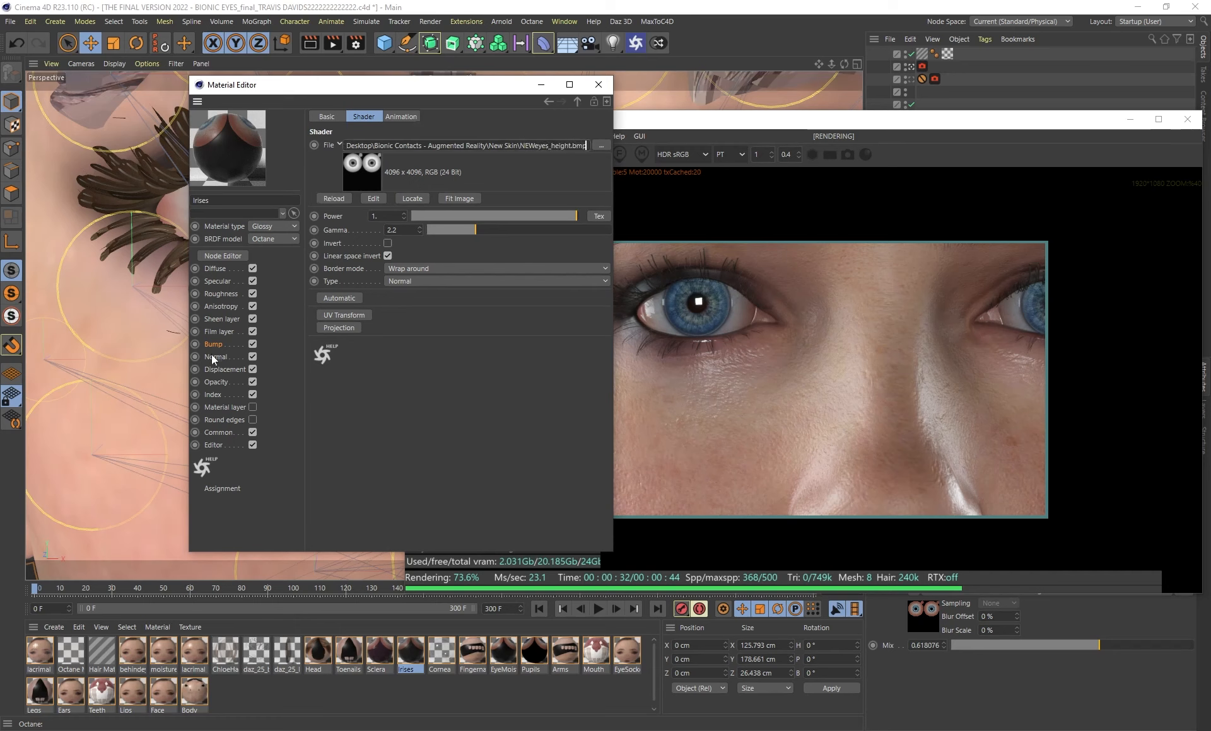
Compare the Index values of the Irises and Sclera materials
left_click(212, 395)
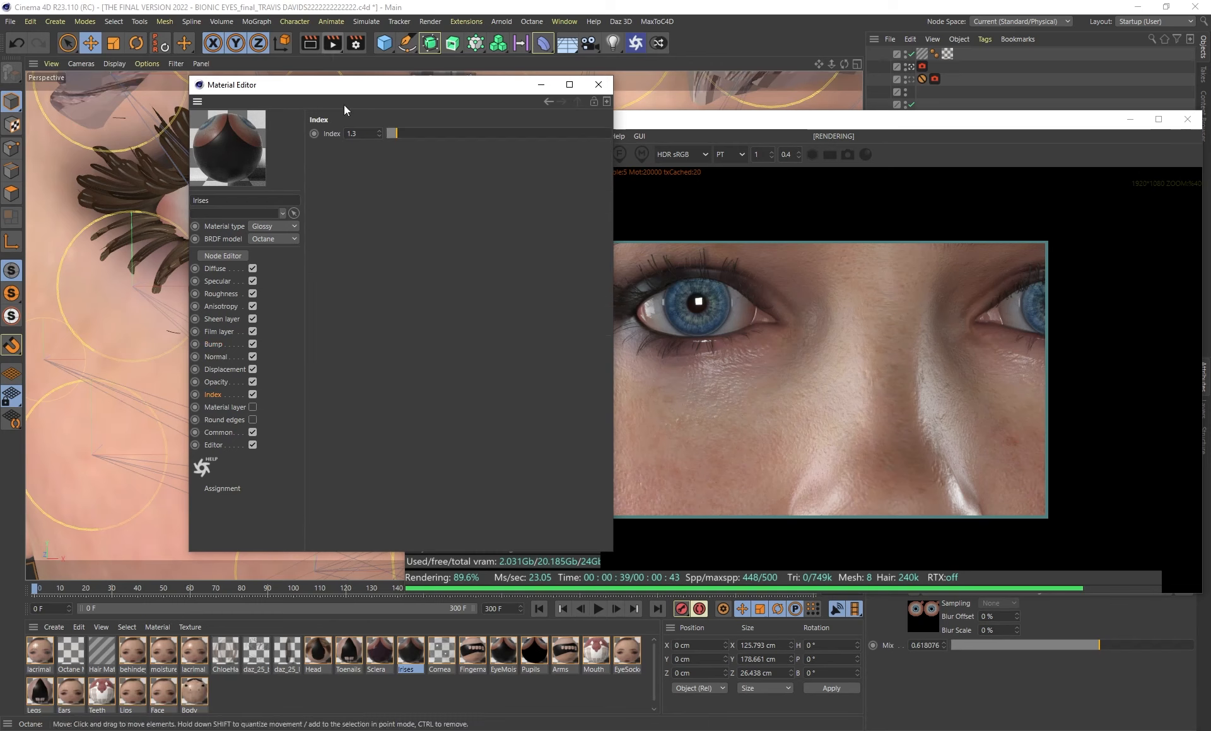
left_click(598, 84)
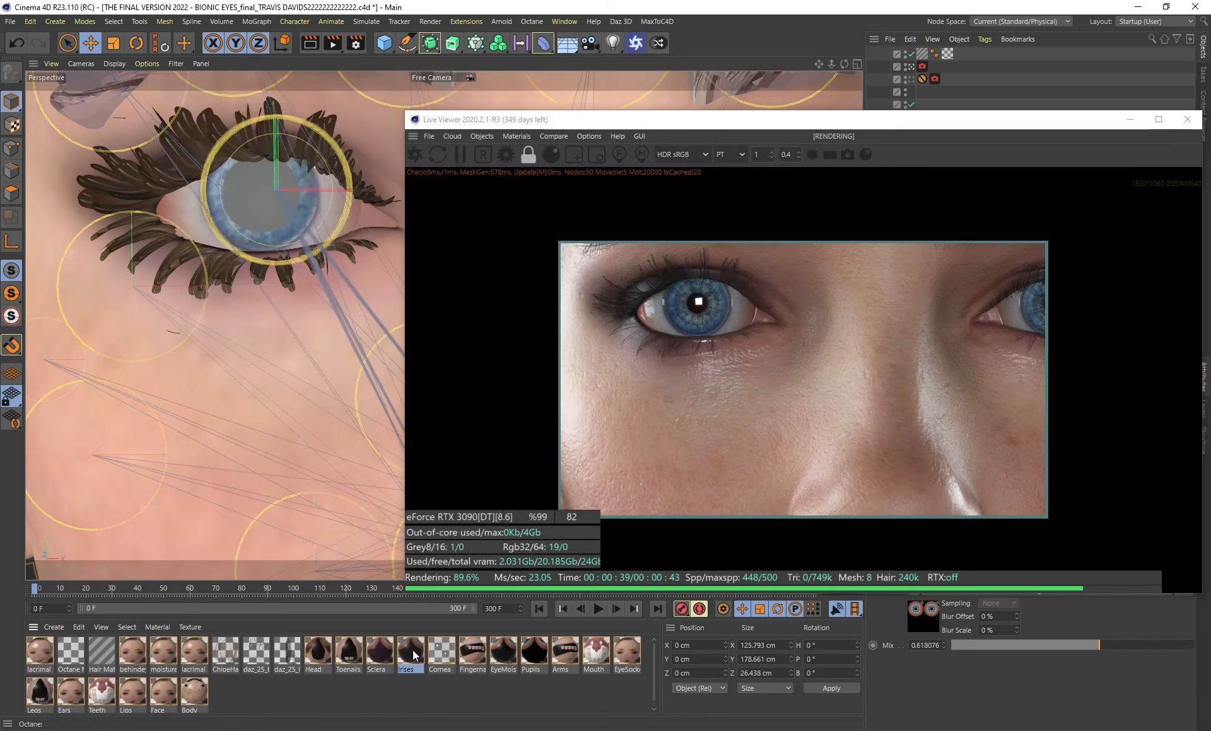
double_click(380, 650)
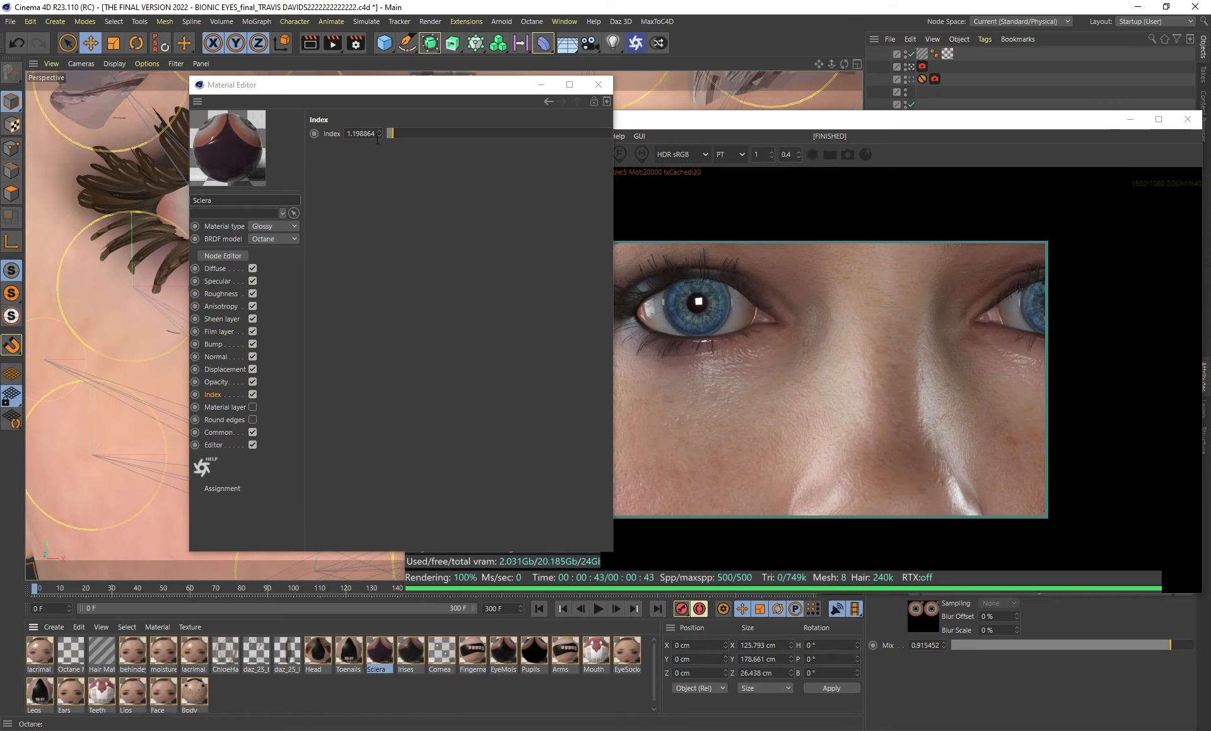
left_click(411, 658)
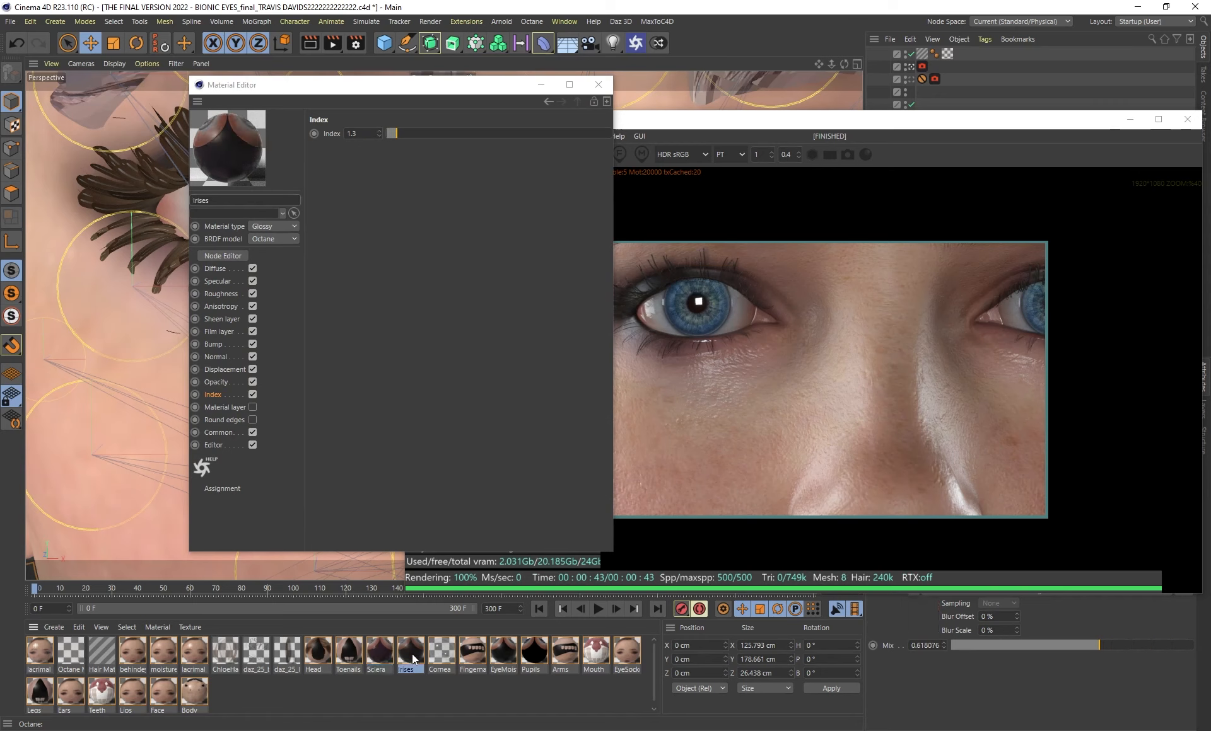
left_click(598, 85)
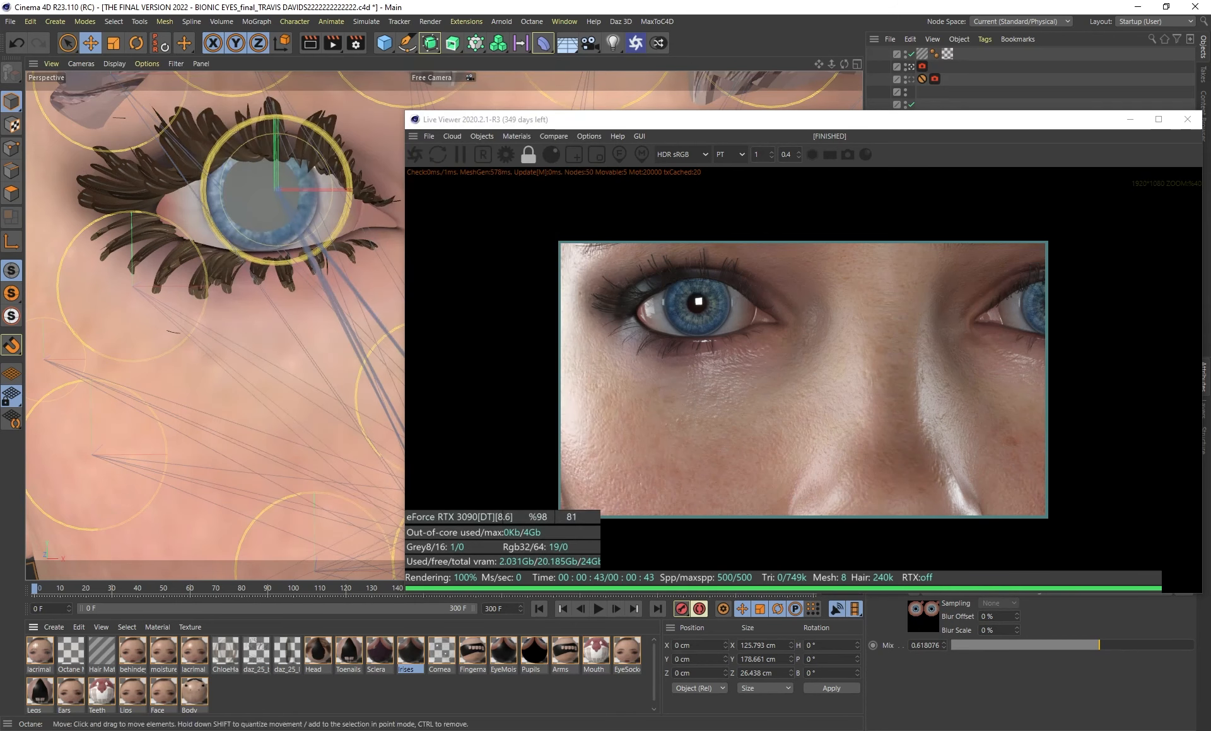
Open the Pupils material and examine its diffuse texture, roughness and bump map image settings
double_click(534, 652)
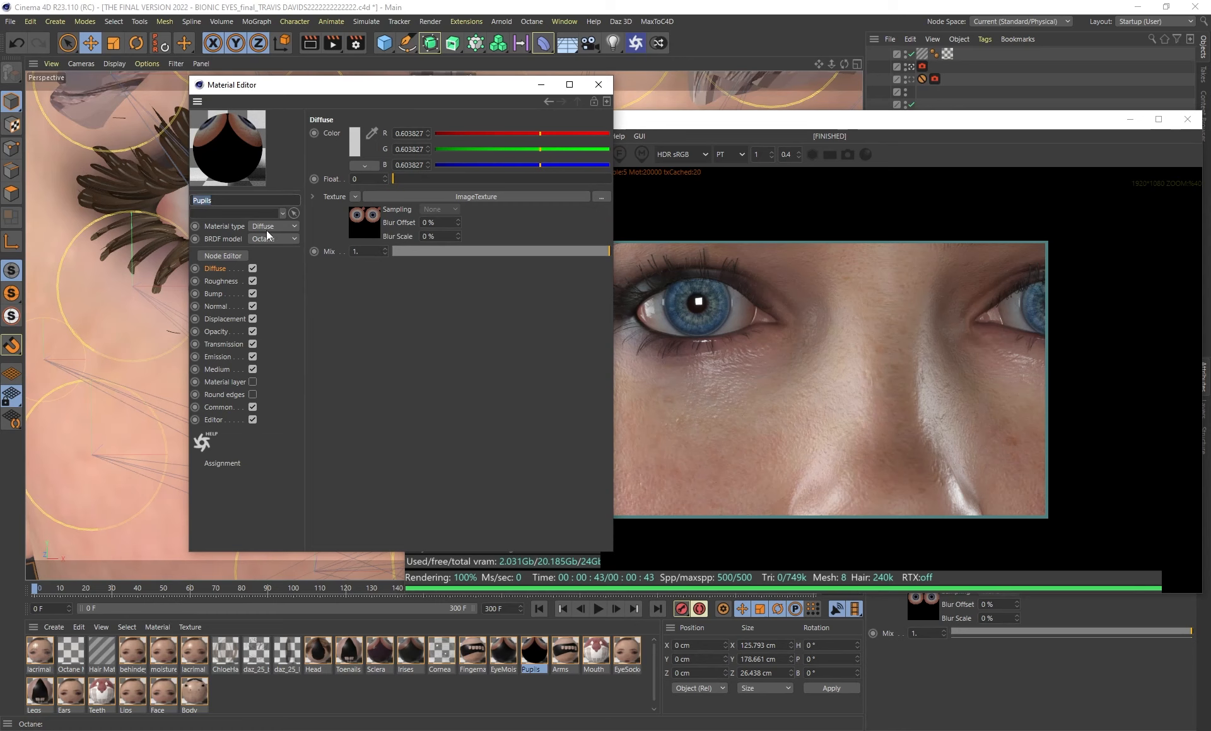
left_click(221, 281)
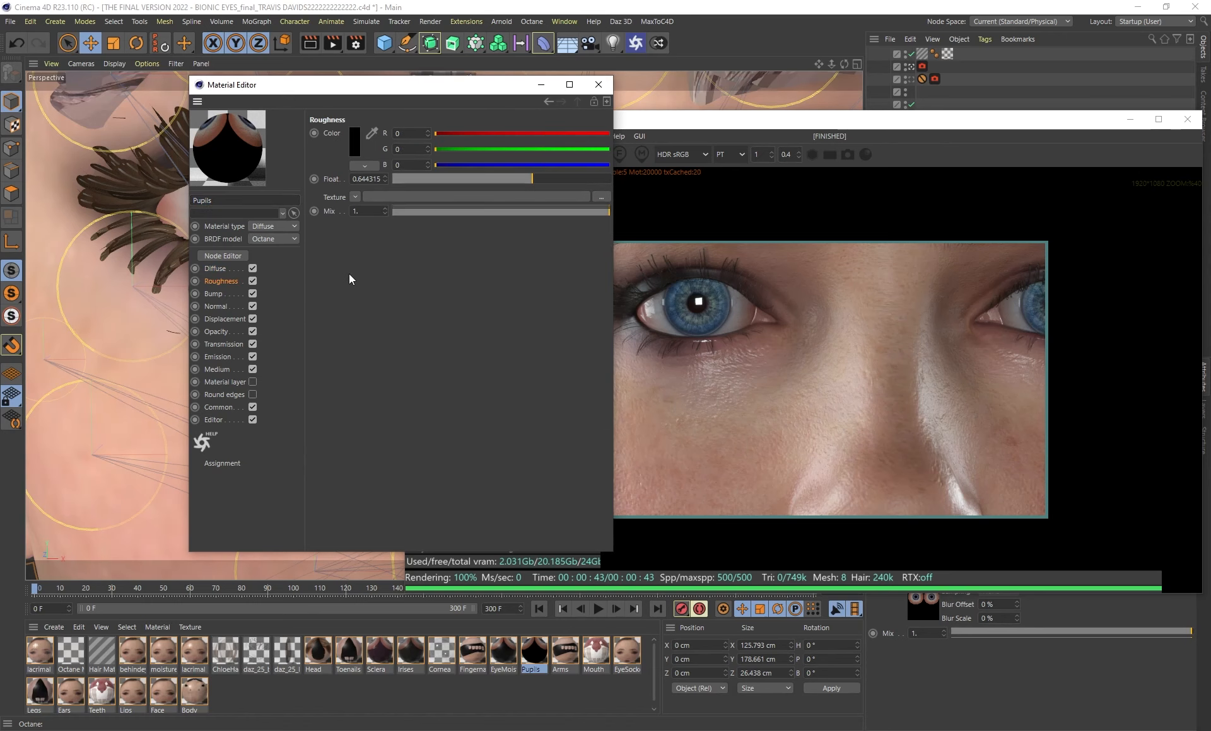
left_click(213, 294)
left_click(441, 197)
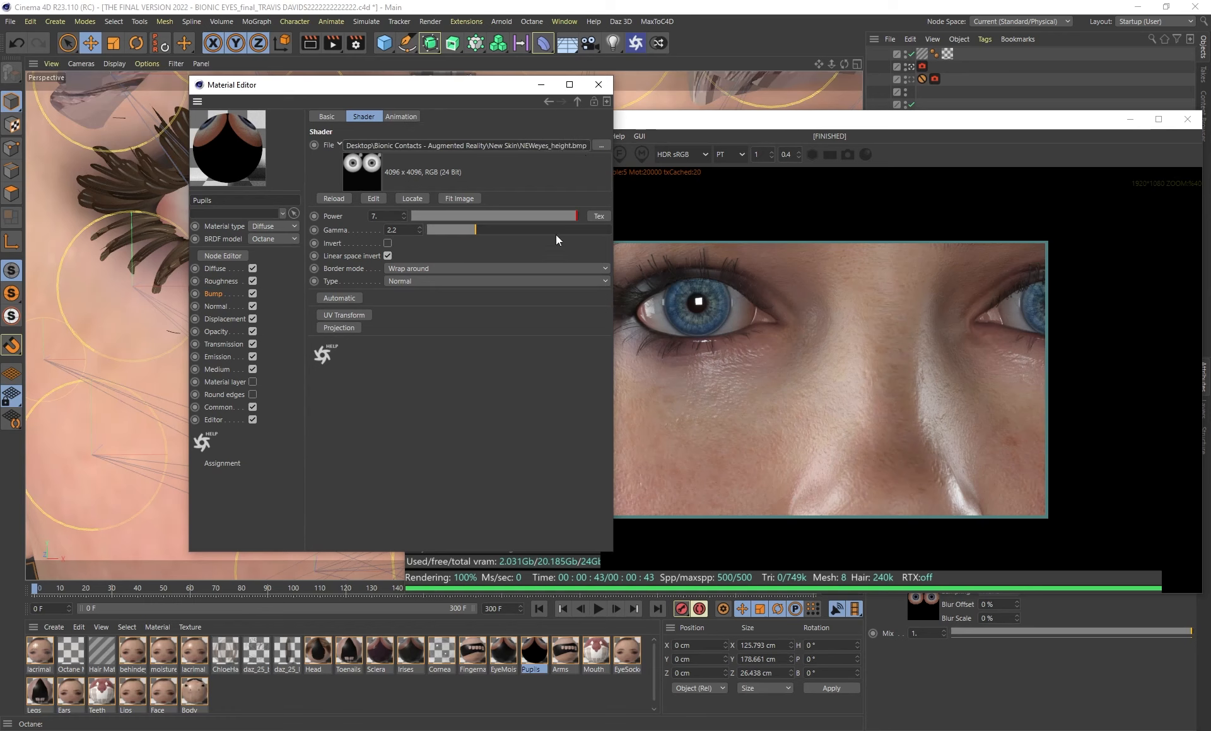
Check the Pupils material's remaining channels from Normal through Round edges, and close the material
left_click(217, 306)
left_click(222, 319)
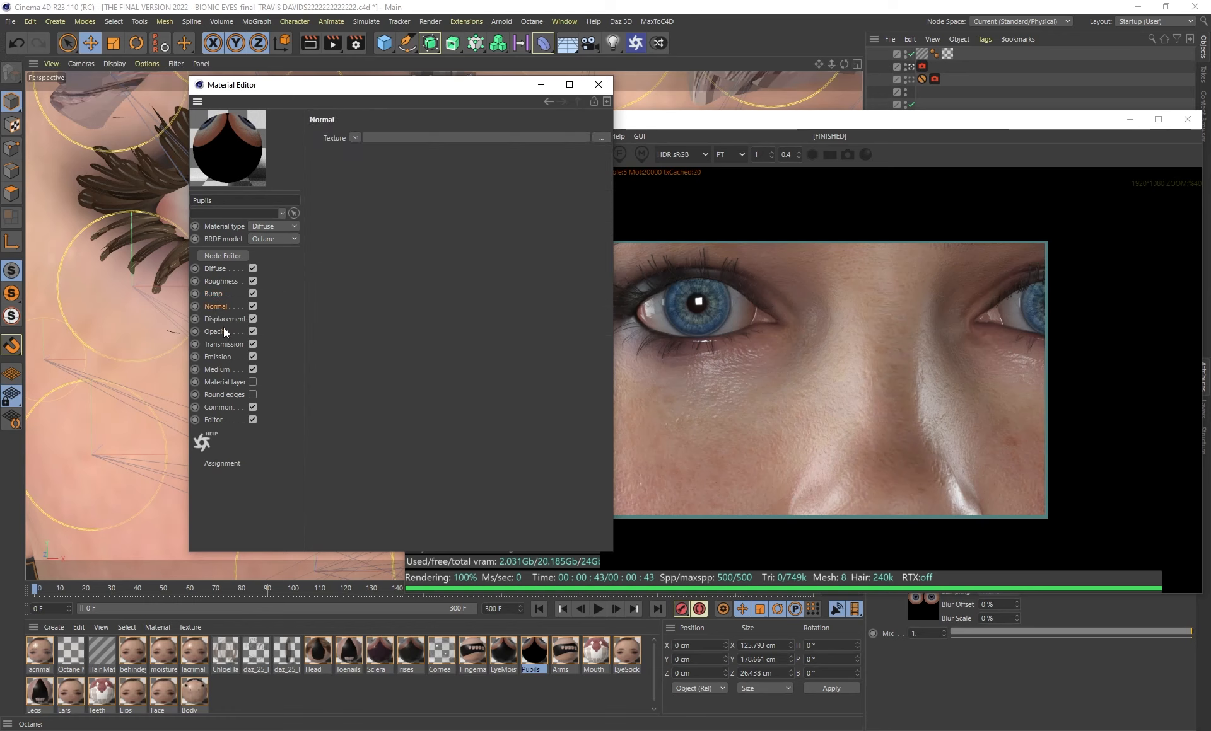
left_click(219, 332)
left_click(219, 349)
left_click(226, 370)
left_click(225, 394)
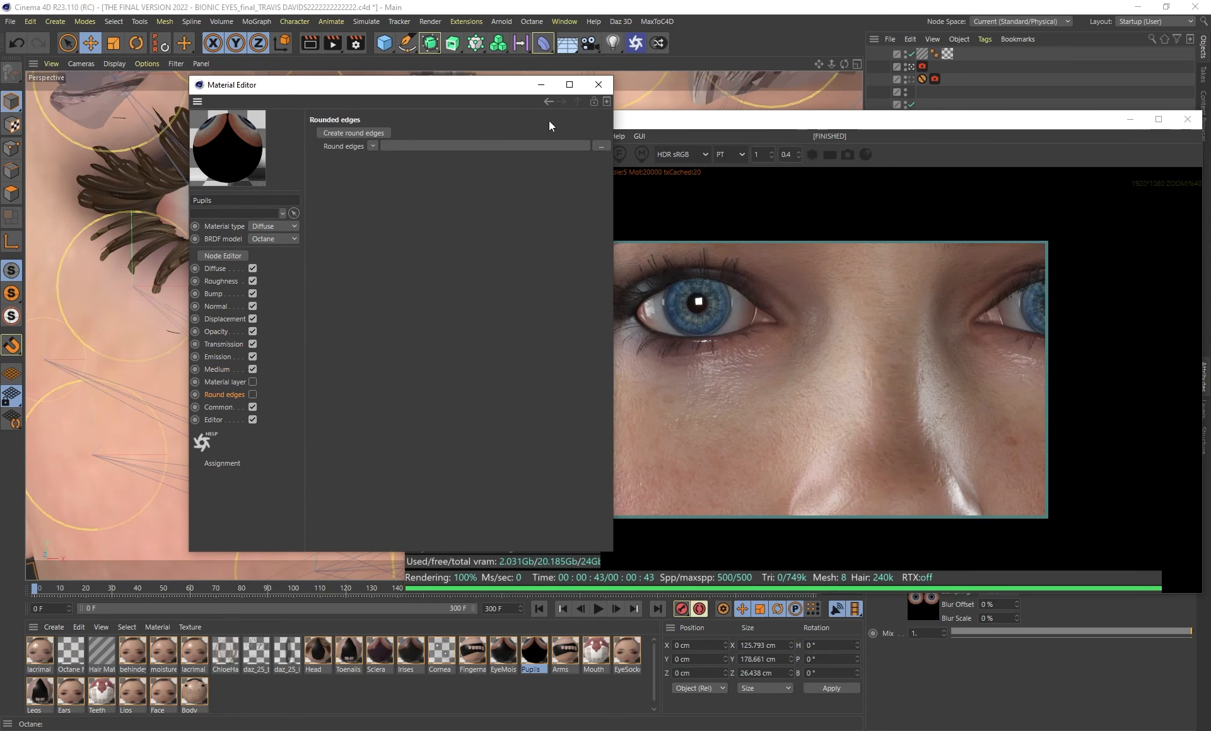
left_click(598, 84)
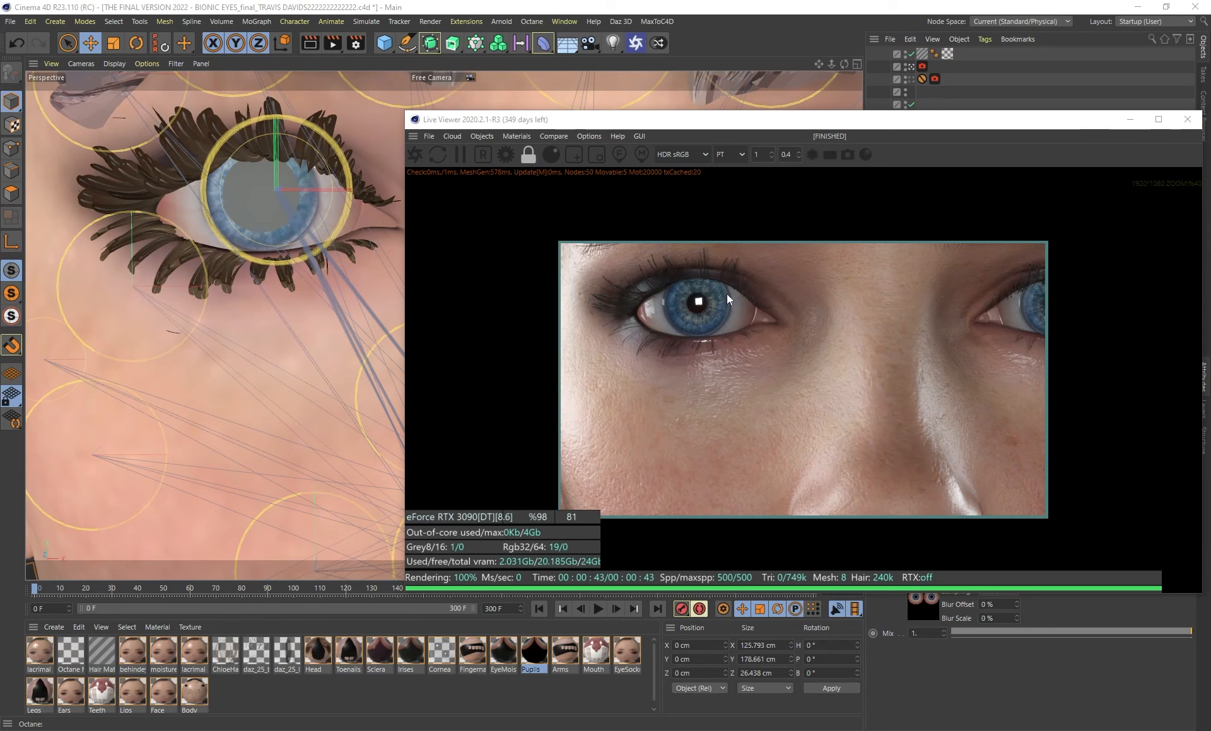
Open the Cornea material and examine its material type and diffuse colour and texture settings
double_click(437, 652)
left_click_drag(327, 89, 302, 92)
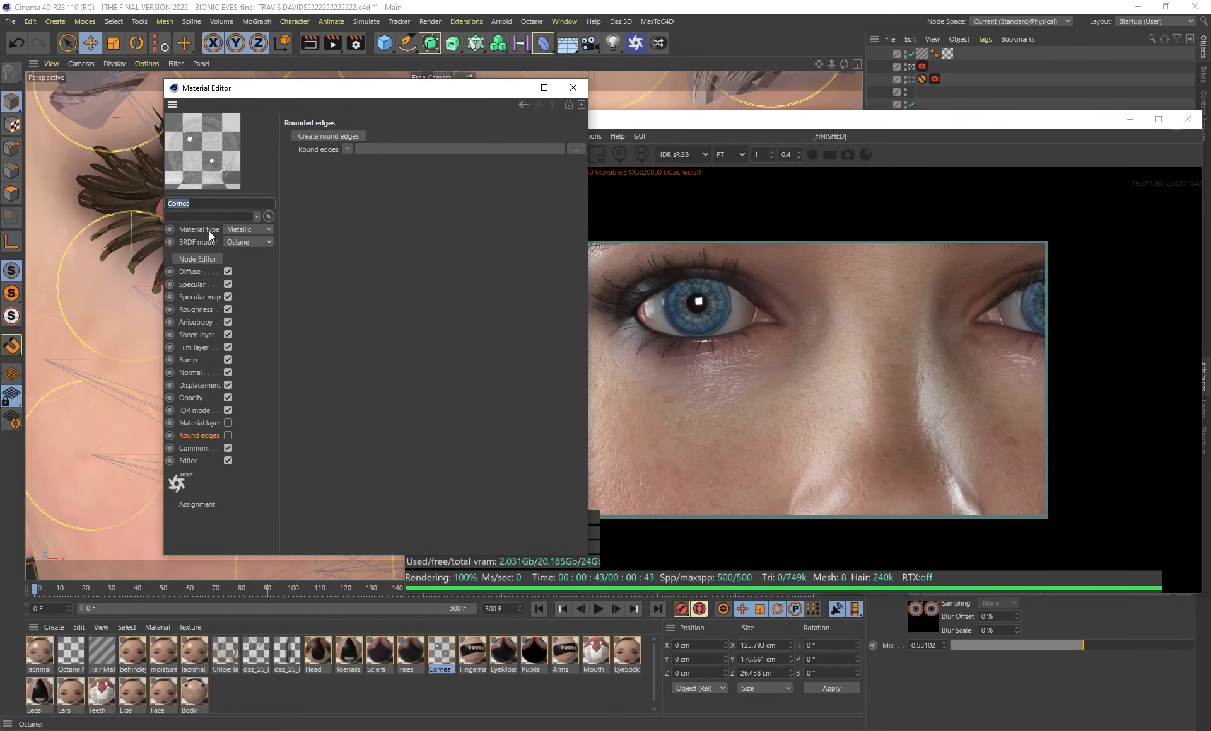
left_click(190, 272)
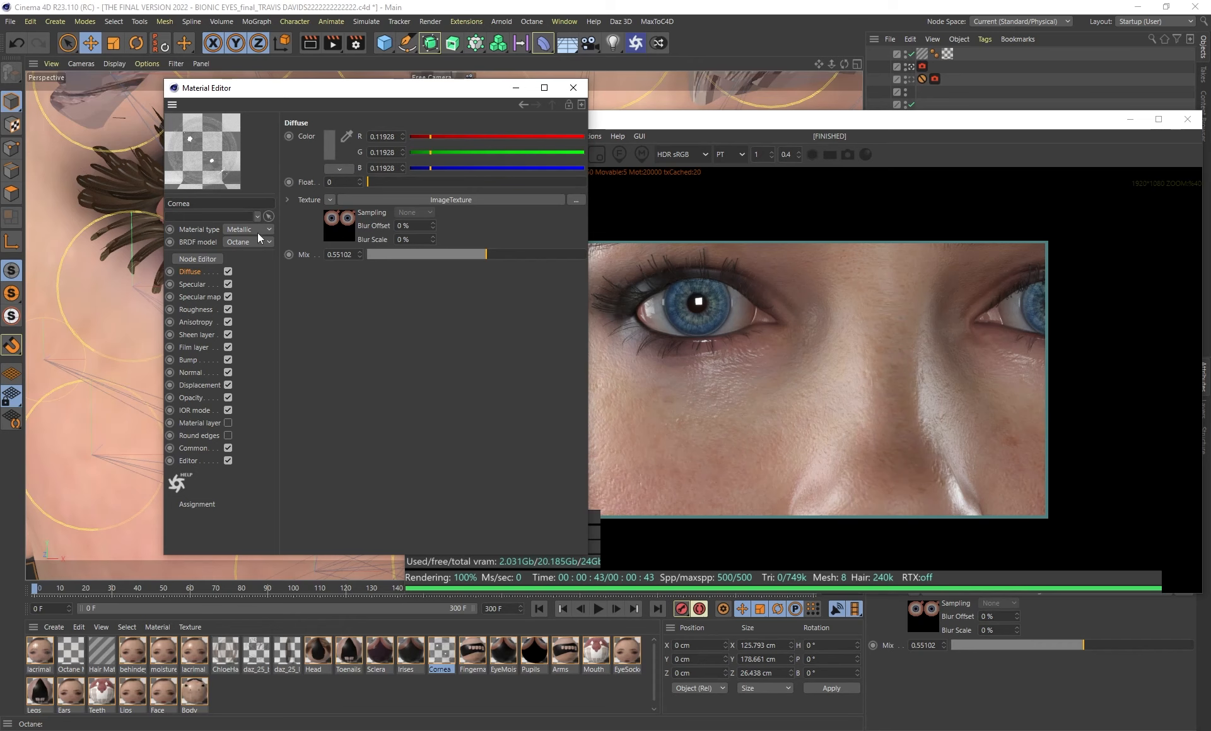
Try raising the Cornea material's roughness float to about 0.69, and undo the change
left_click(195, 310)
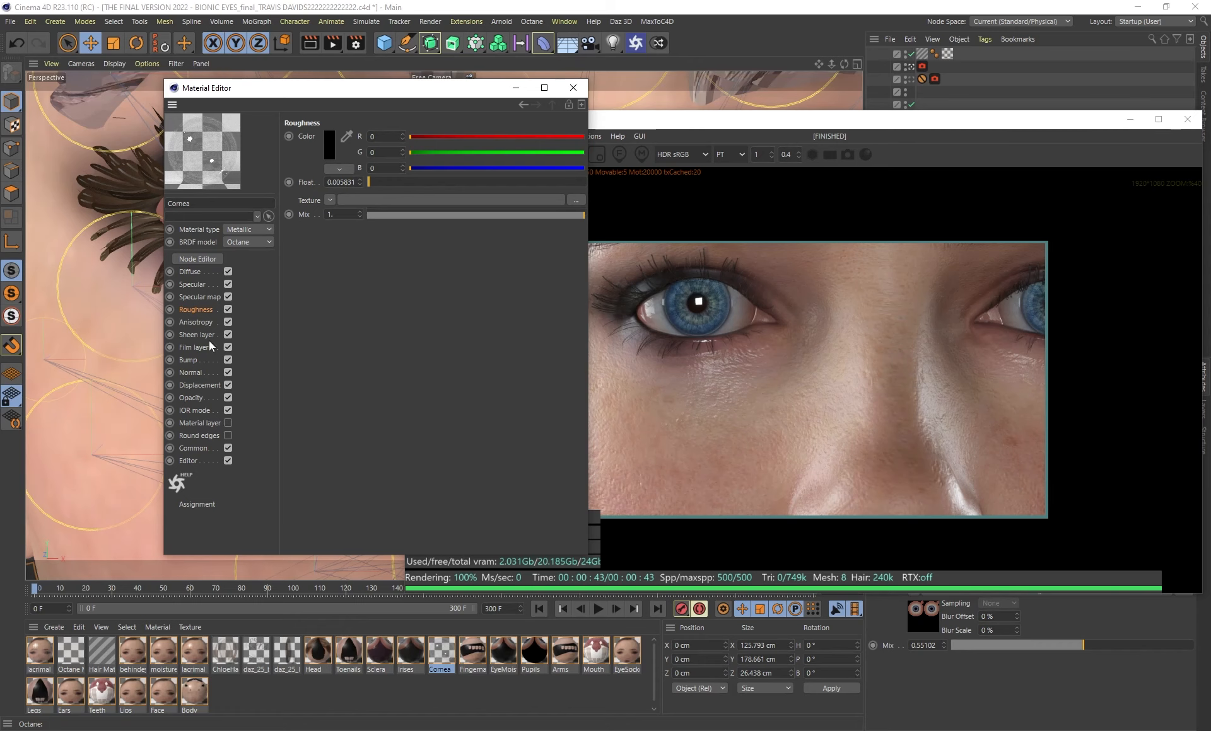
left_click_drag(380, 182, 517, 182)
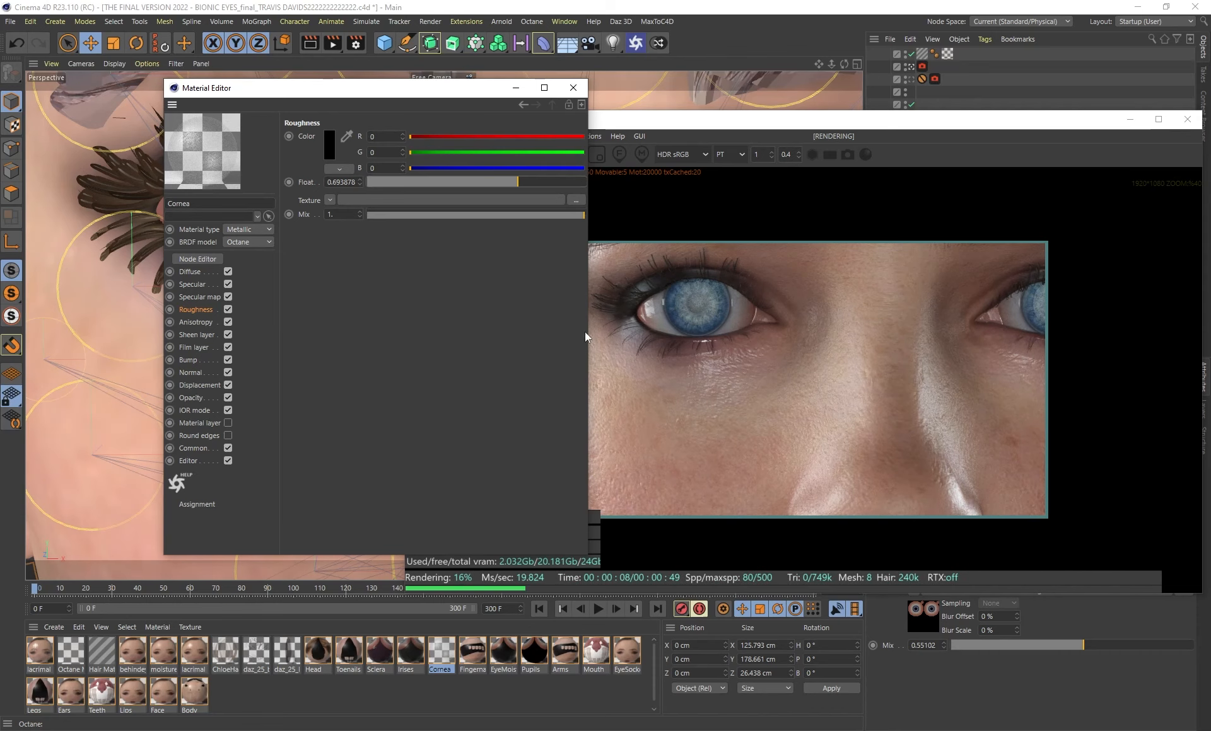
key("ctrl+z")
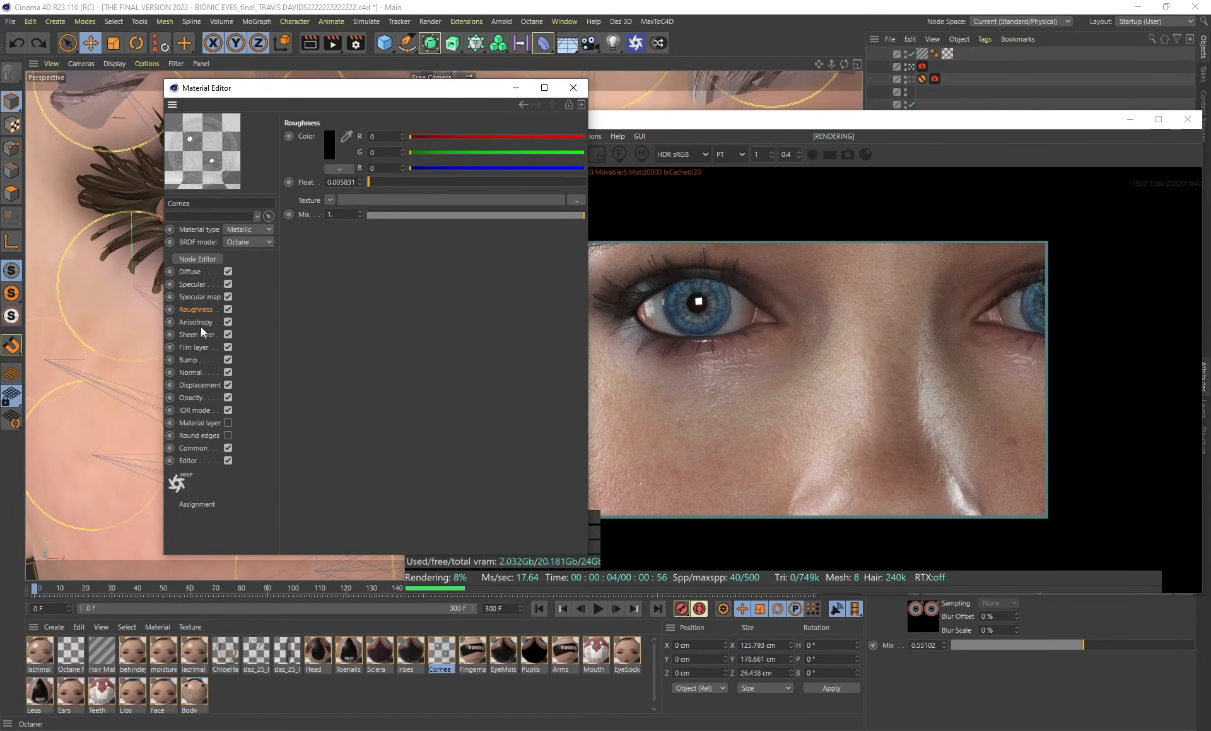
Review the Cornea material's bump, normal, opacity, displacement, film, sheen and IOR channels, and recheck its diffuse settings
left_click(193, 359)
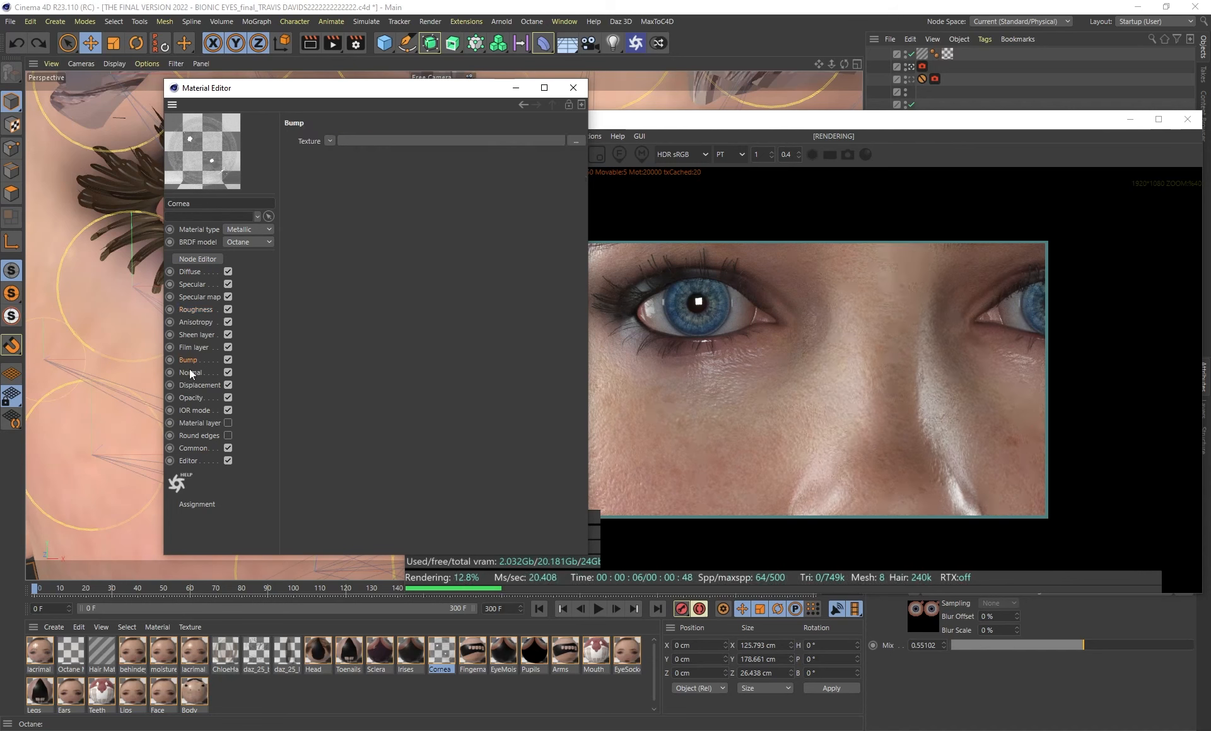
left_click(191, 373)
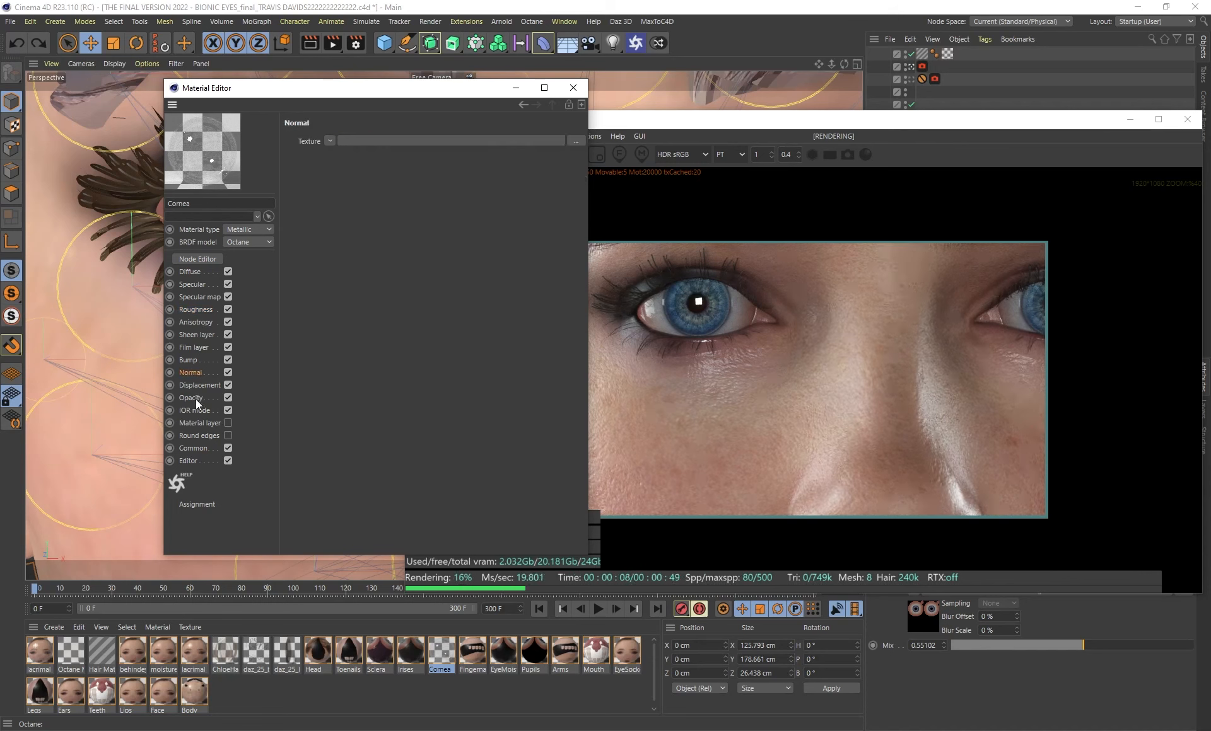
left_click(195, 398)
left_click(197, 386)
left_click(195, 347)
left_click(198, 333)
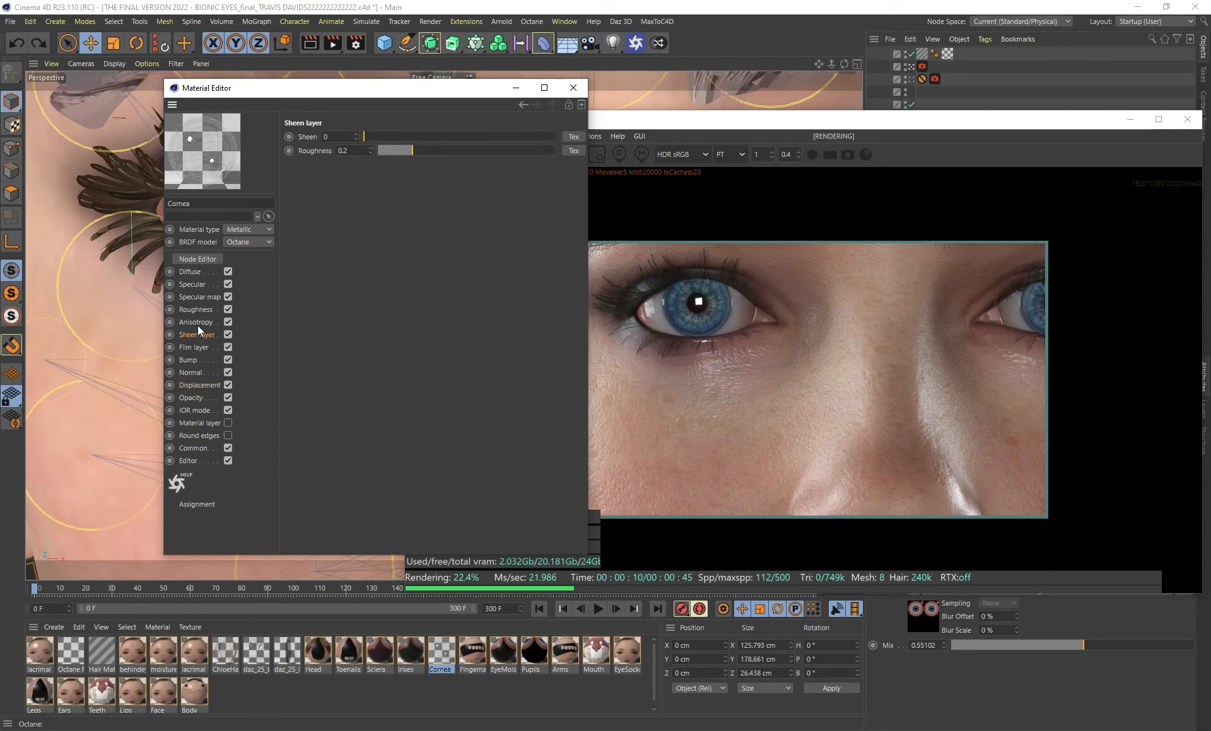
left_click(200, 347)
left_click(197, 410)
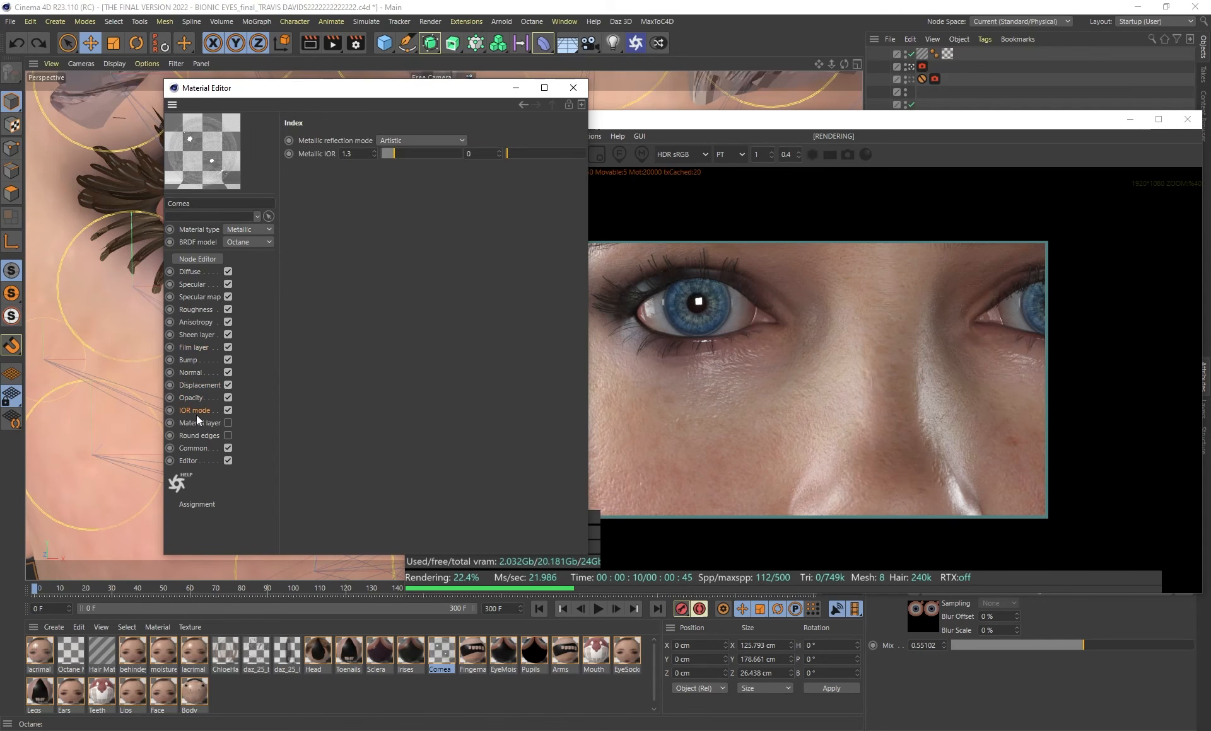
left_click(190, 272)
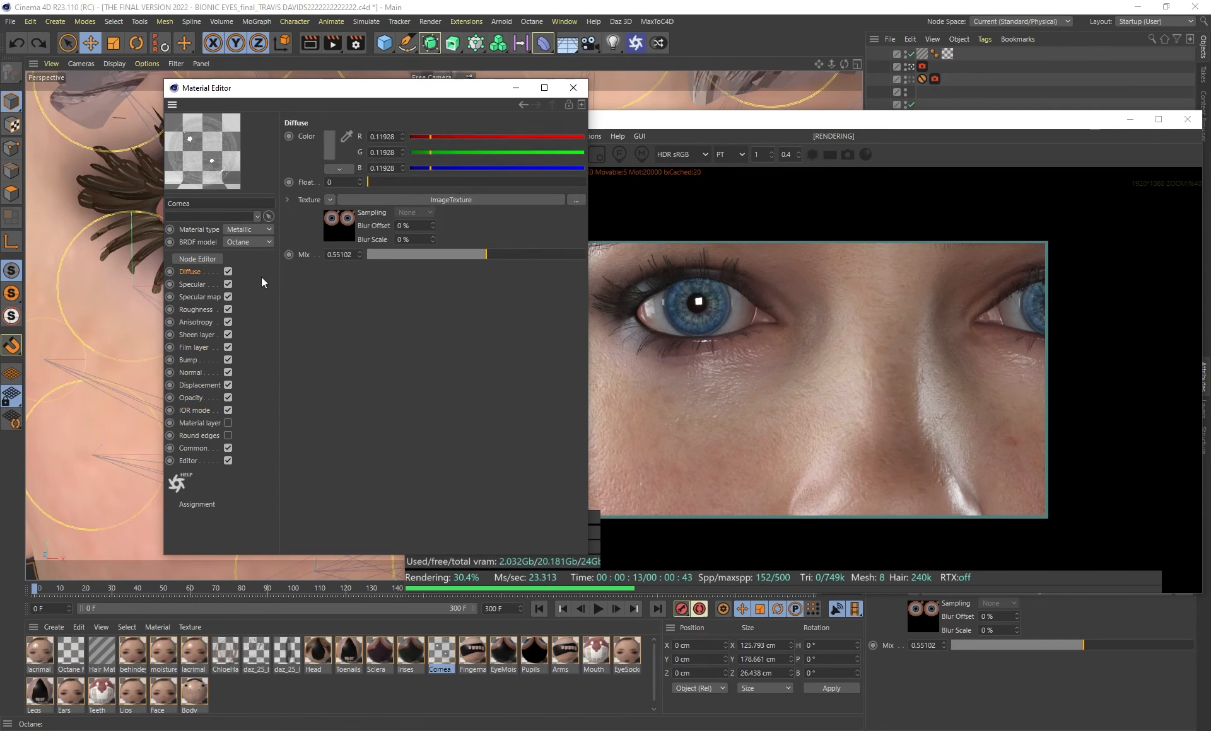
Try the Cornea material at full opacity of 1, undo the change, and view the available material types
left_click(191, 398)
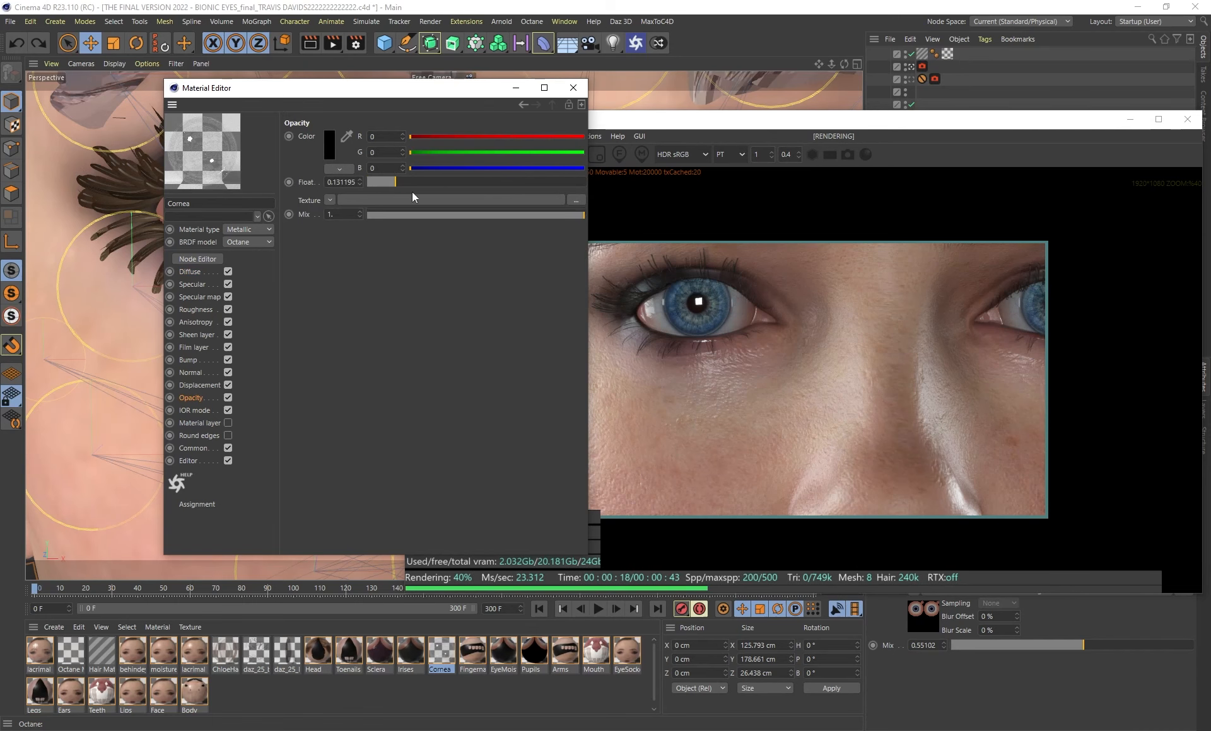
left_click_drag(411, 182, 598, 189)
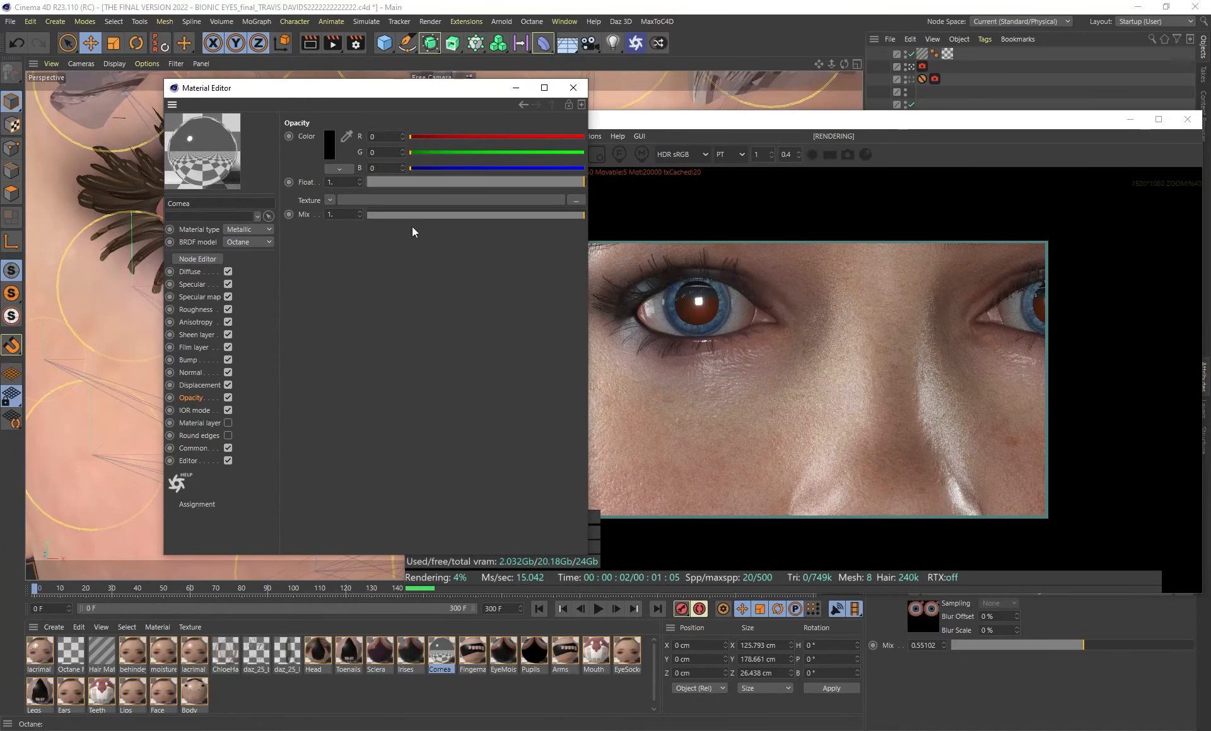
key("ctrl+z")
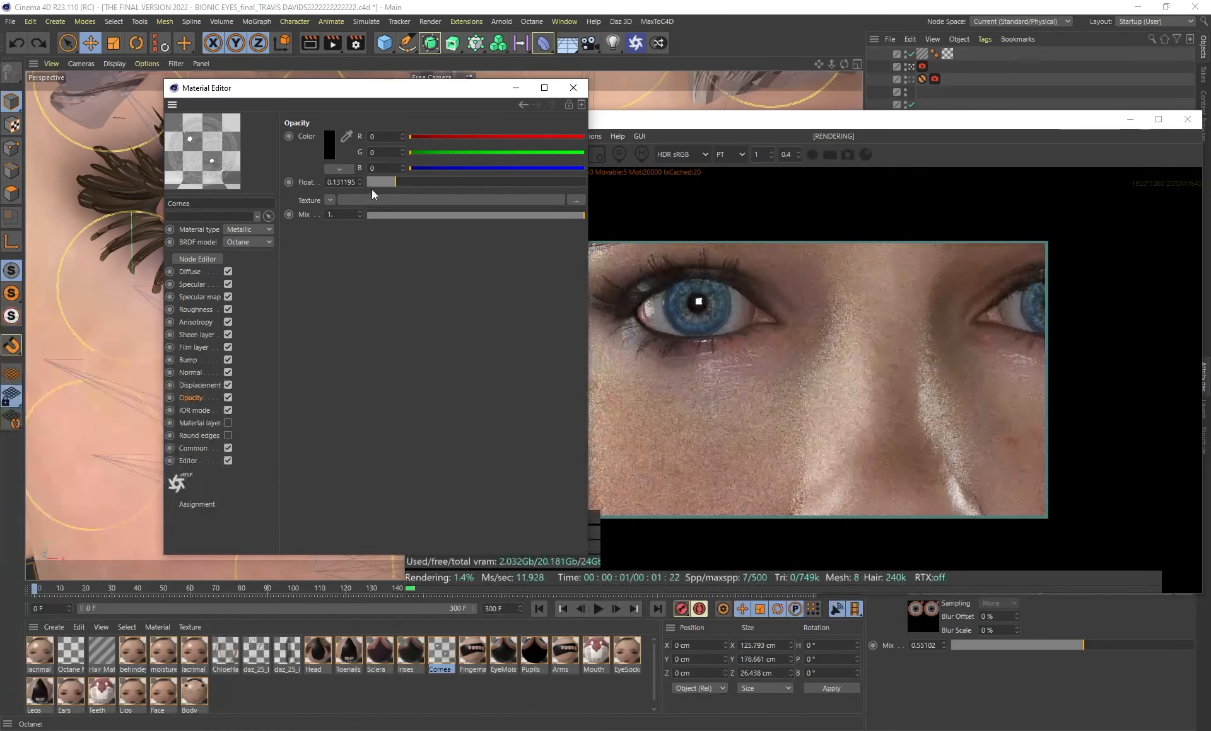
left_click(244, 236)
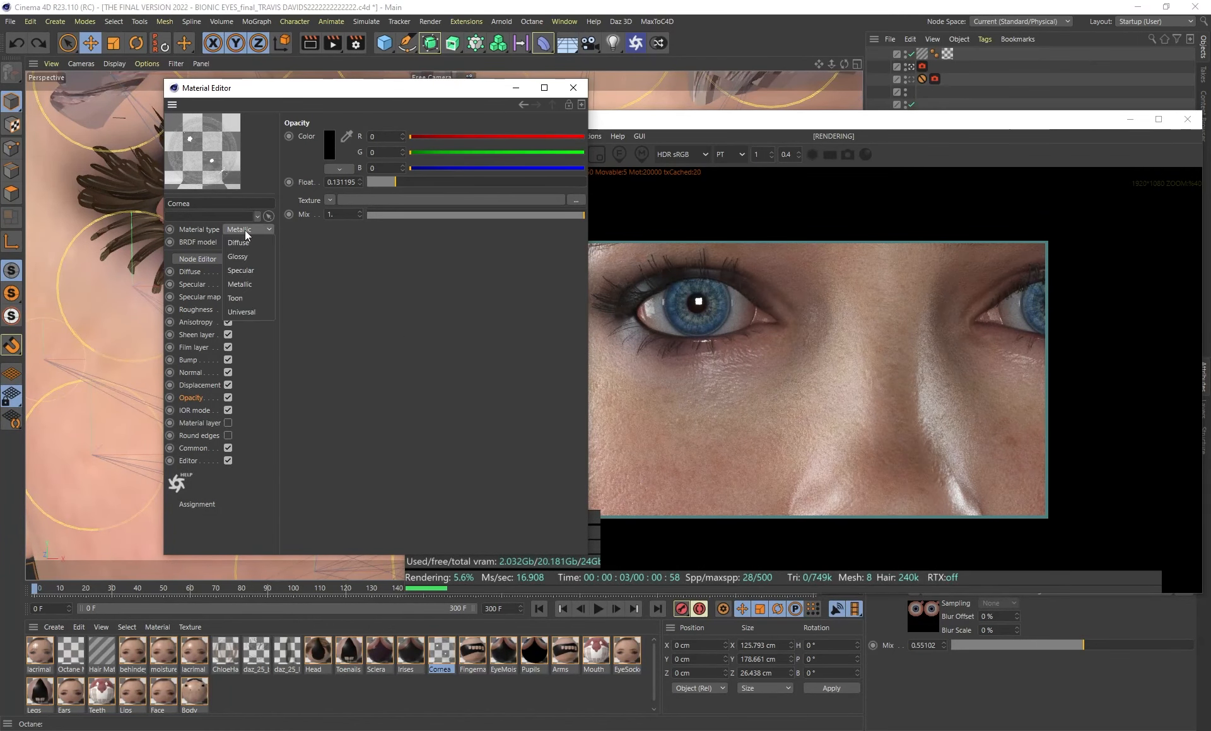
left_click(424, 264)
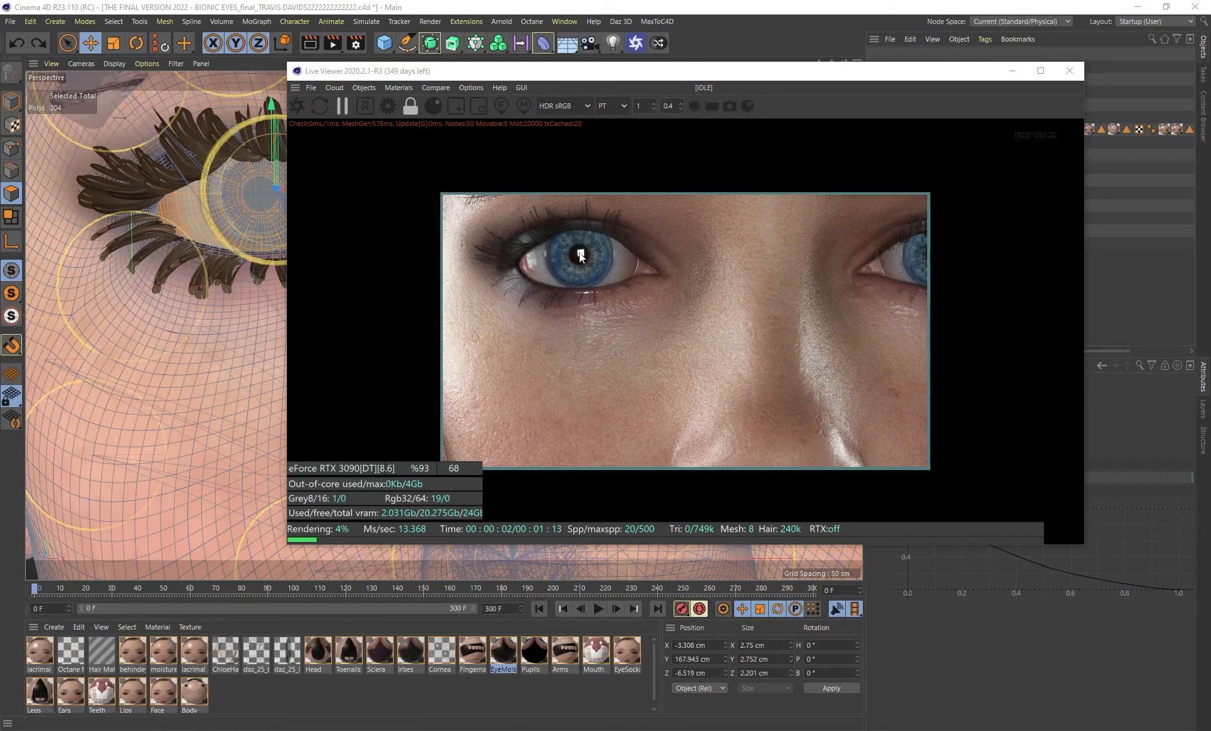
Select the Cornea, Sclera and EyeMoisture materials in turn to identify the eye's material layers
left_click(446, 651)
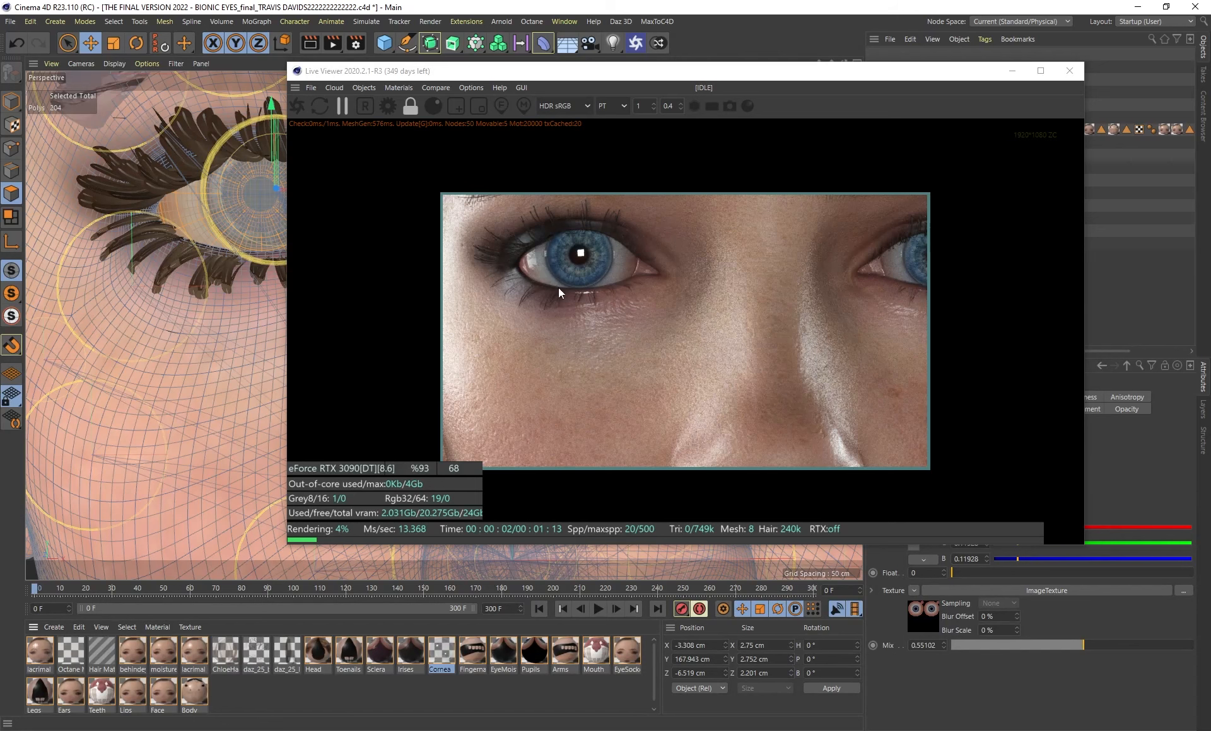
left_click(383, 658)
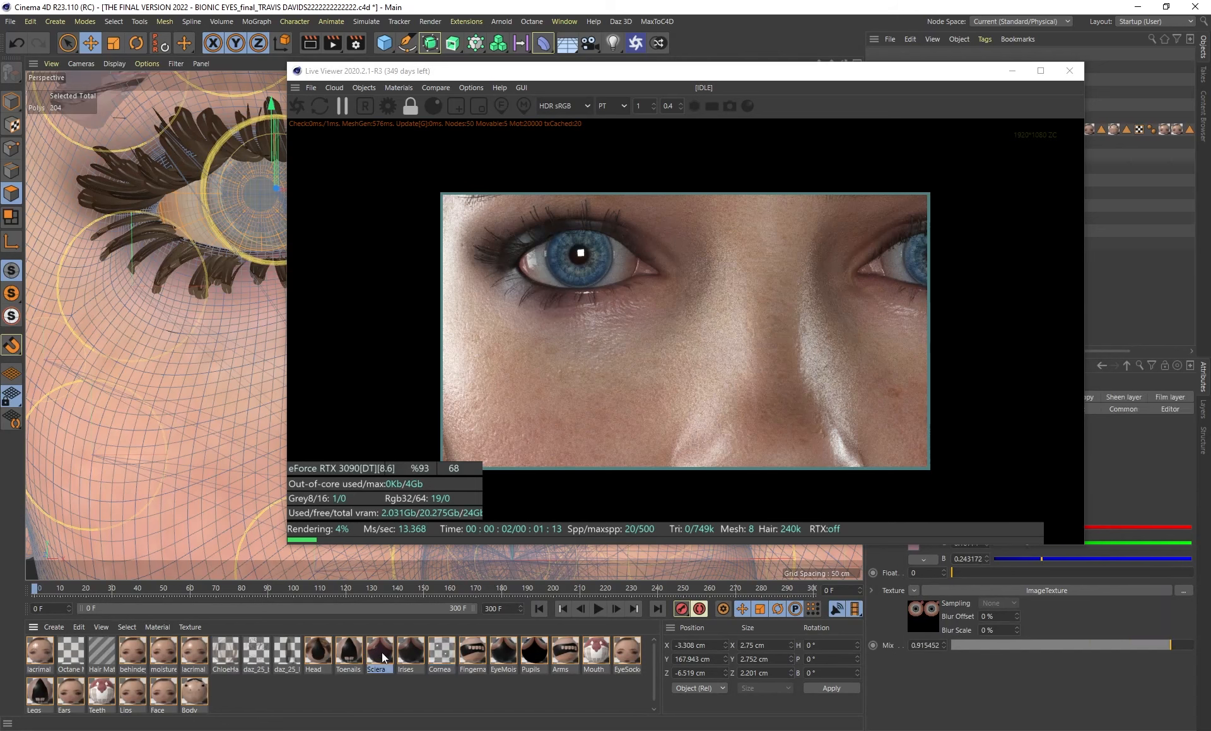
left_click(502, 655)
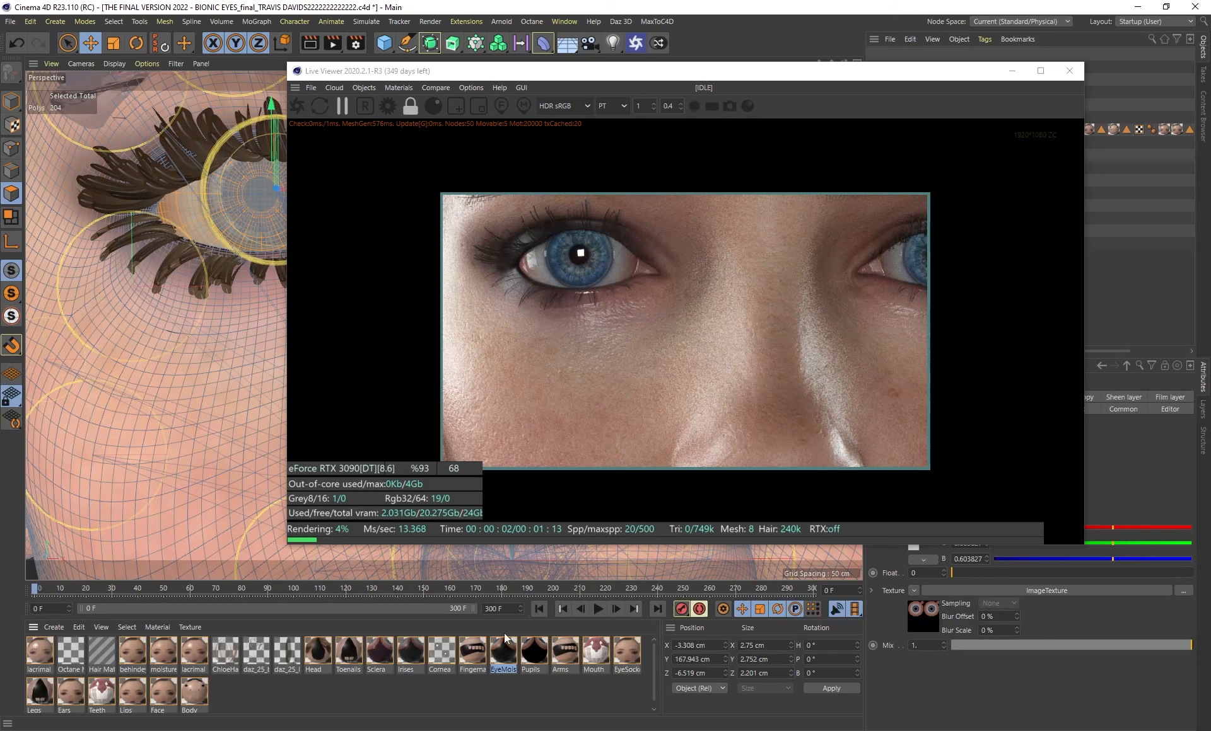
Restart the Live Viewer render and delete the EyeMoisture material
left_click(343, 106)
left_click(299, 107)
left_click(465, 695)
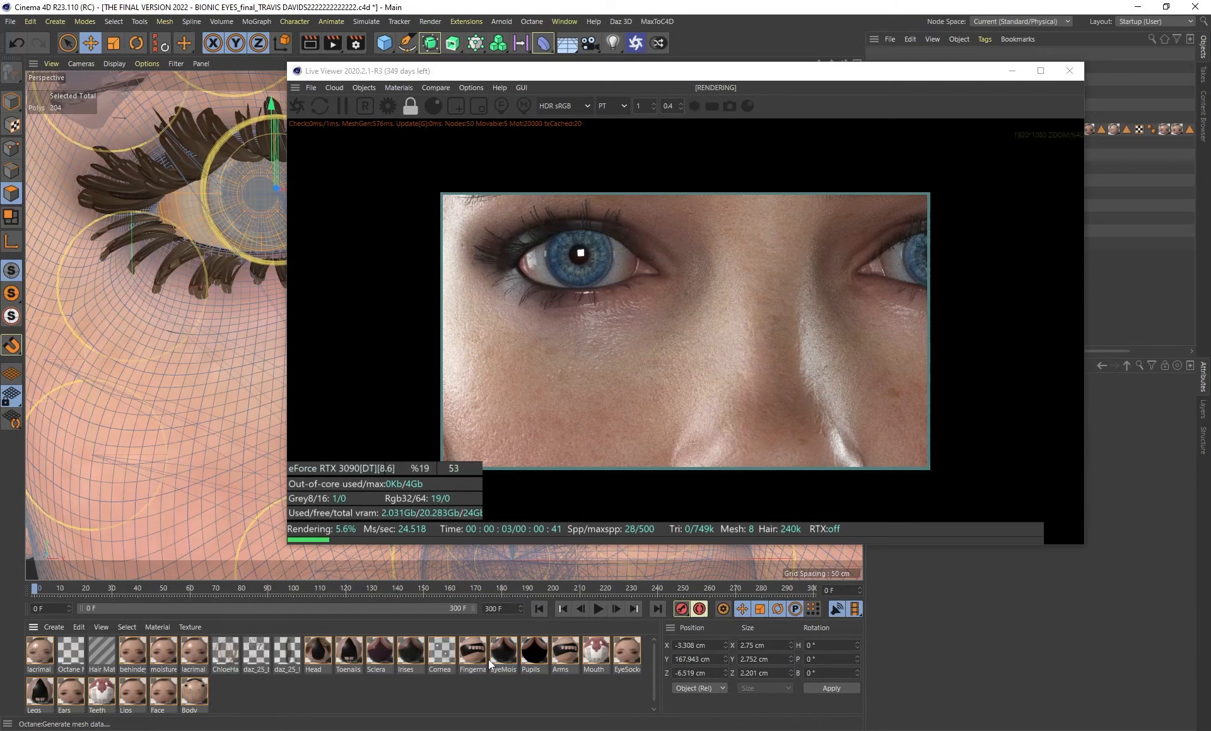
left_click(511, 663)
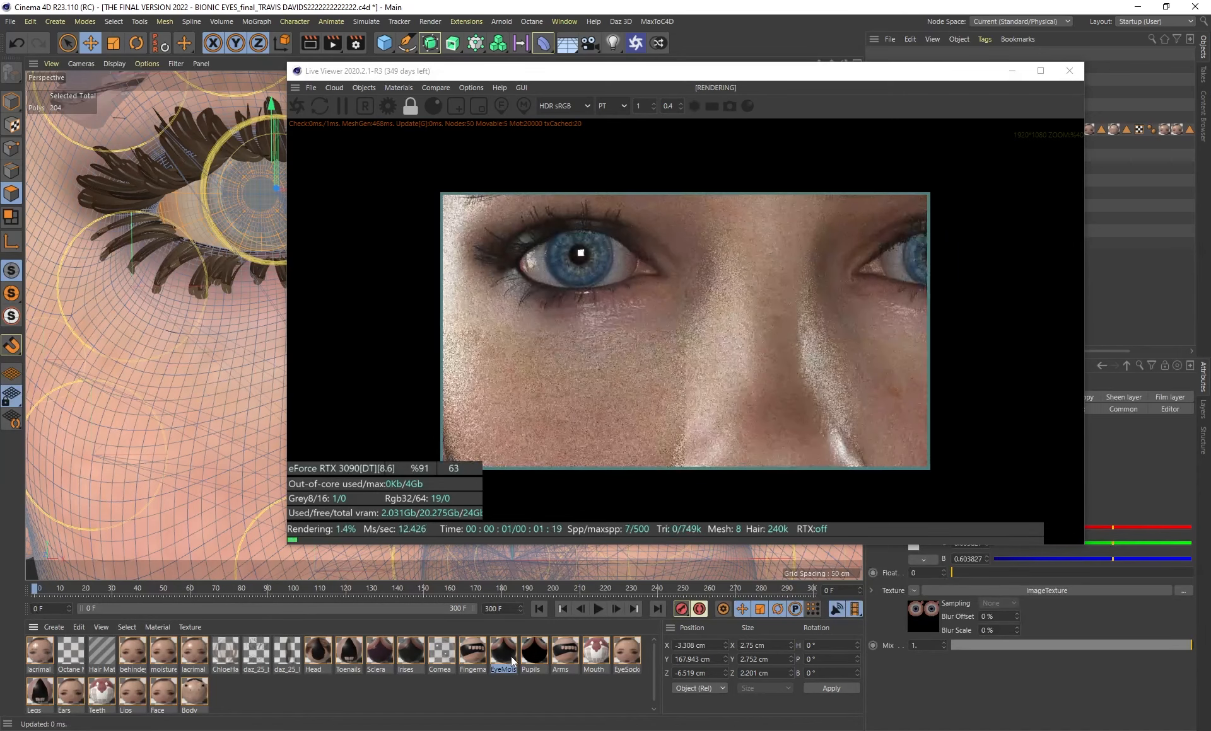
key("Delete")
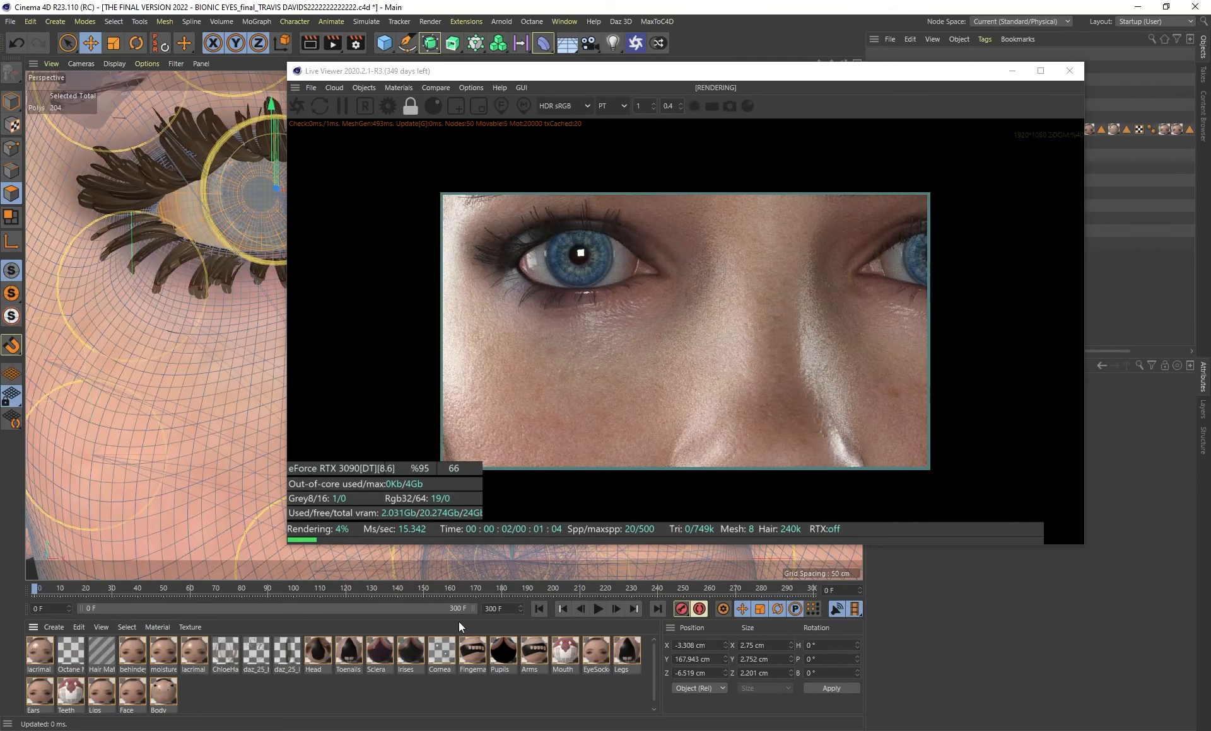
Examine the Irises and Pupils materials and inspect the rendered eyes from frontal and side angles
left_click(405, 659)
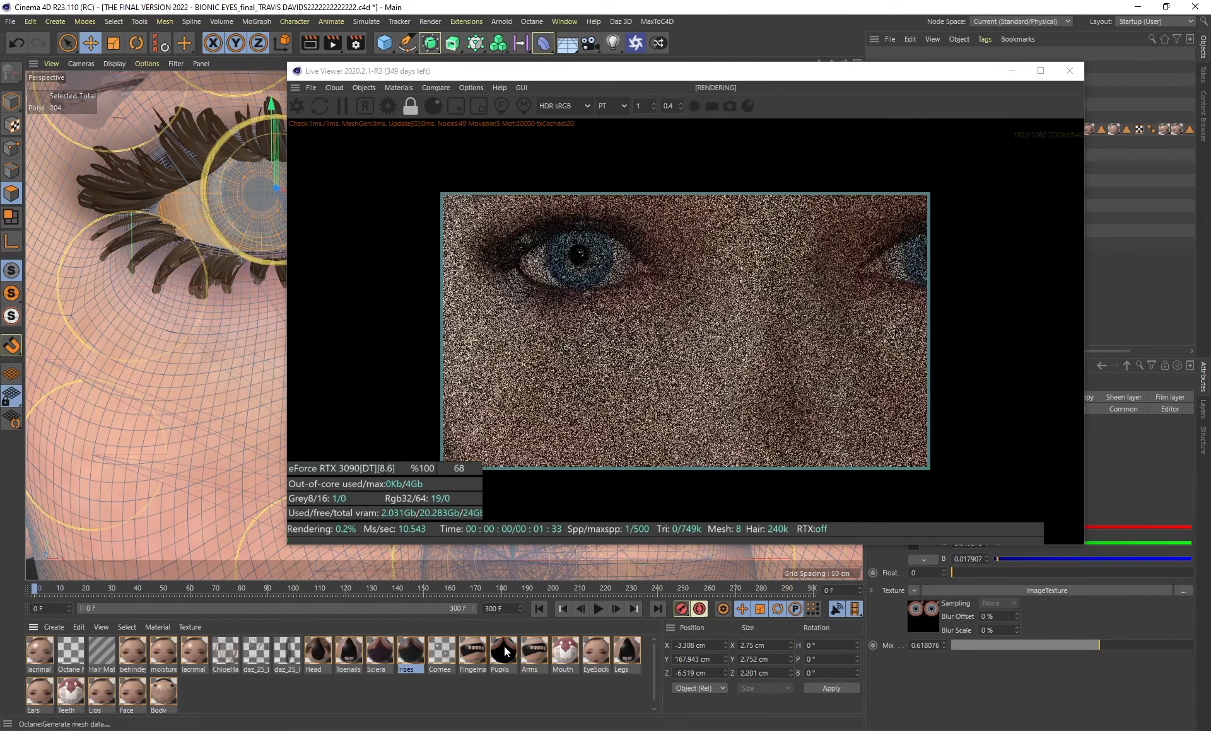
left_click(504, 653)
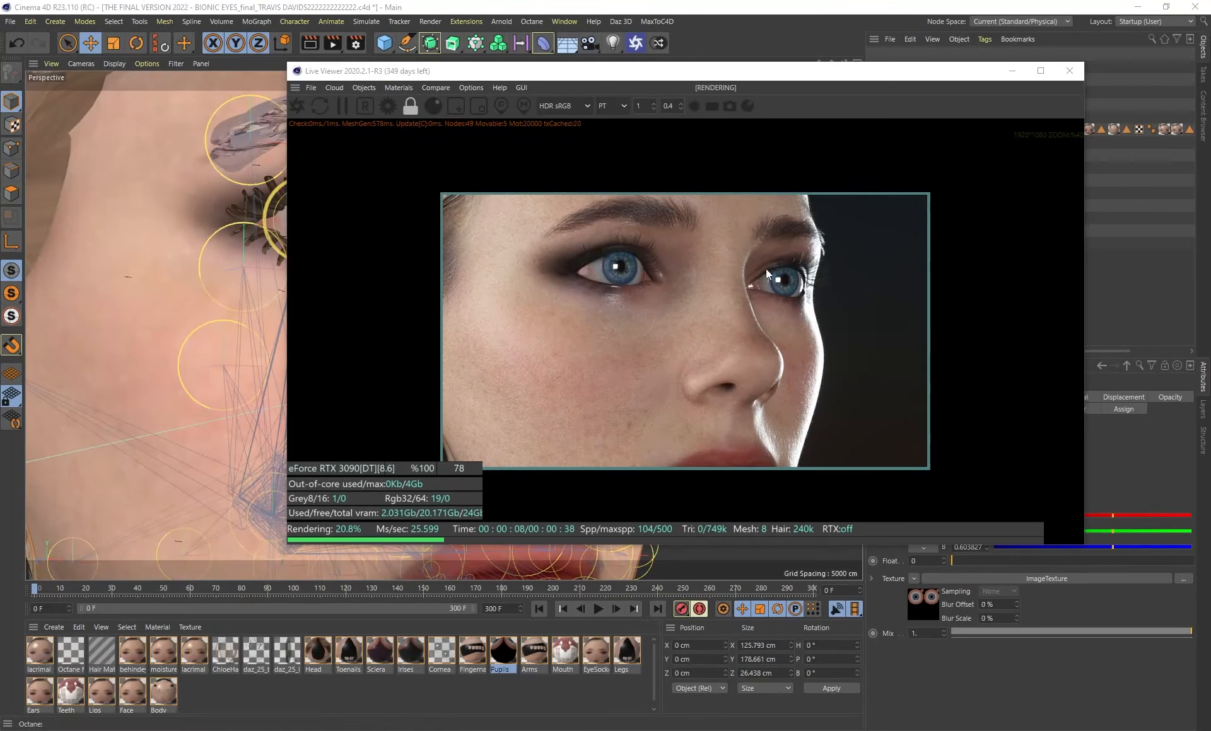
left_click_drag(237, 270, 211, 298, "alt")
mouse_move(210, 297)
right_mouse_down("alt")
mouse_move(231, 318)
mouse_move(210, 316)
right_mouse_up("alt")
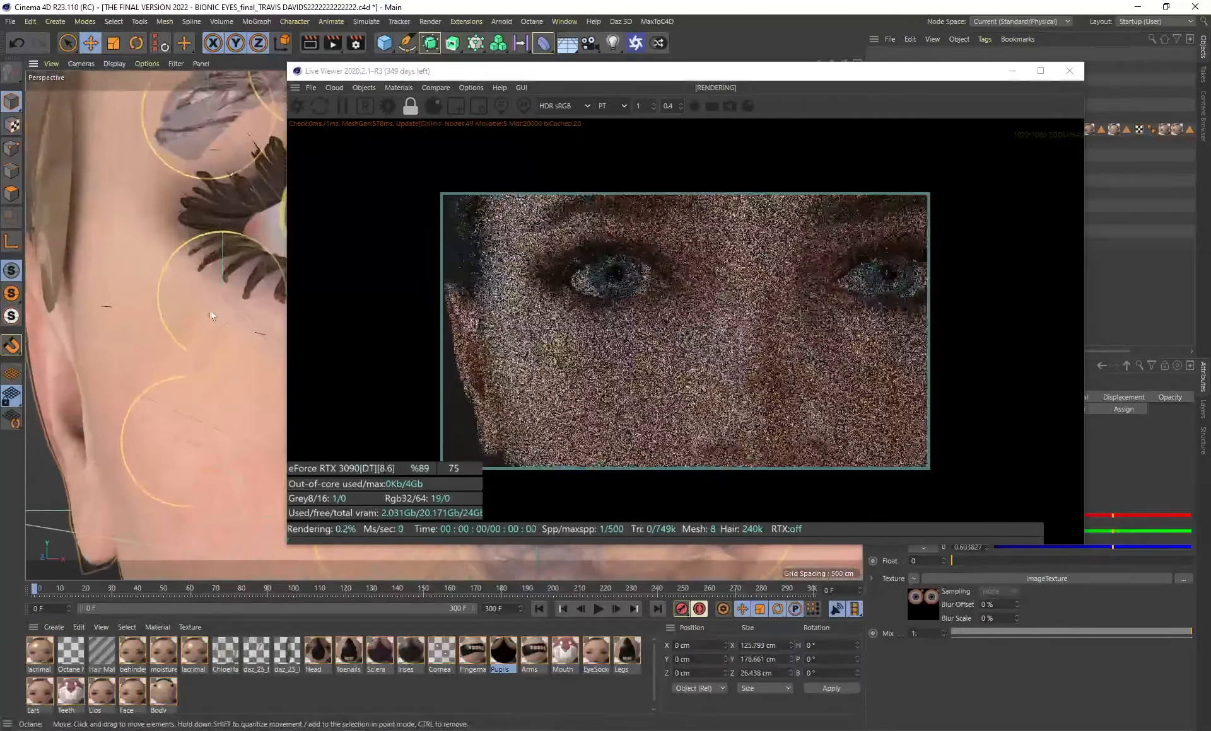
left_click_drag(211, 316, 179, 306, "alt")
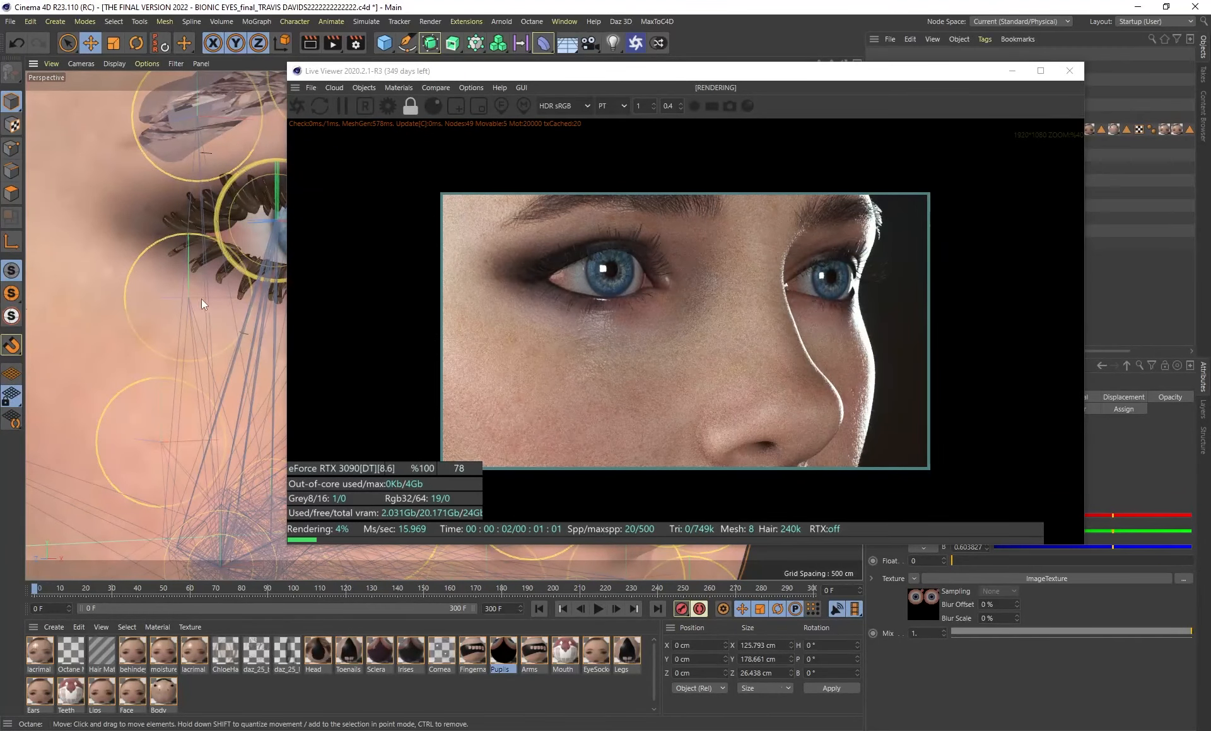
left_click_drag(202, 299, 234, 302, "alt")
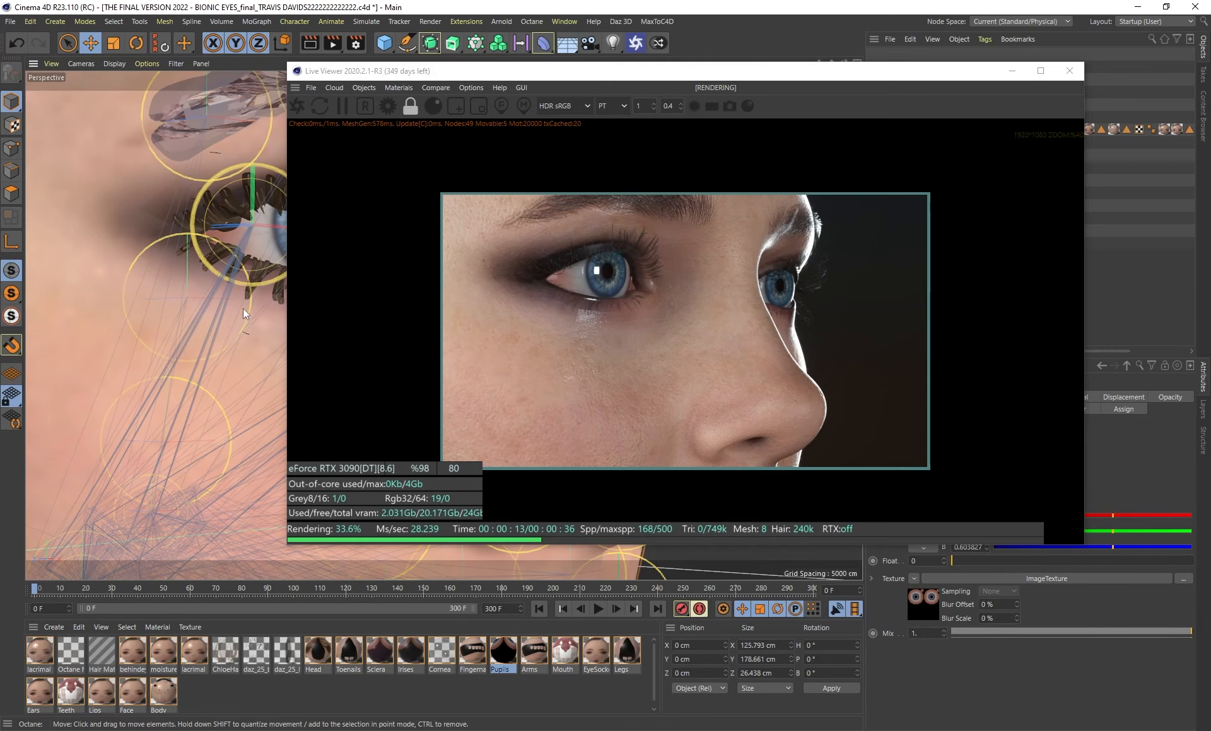
left_click_drag(243, 308, 138, 312, "alt")
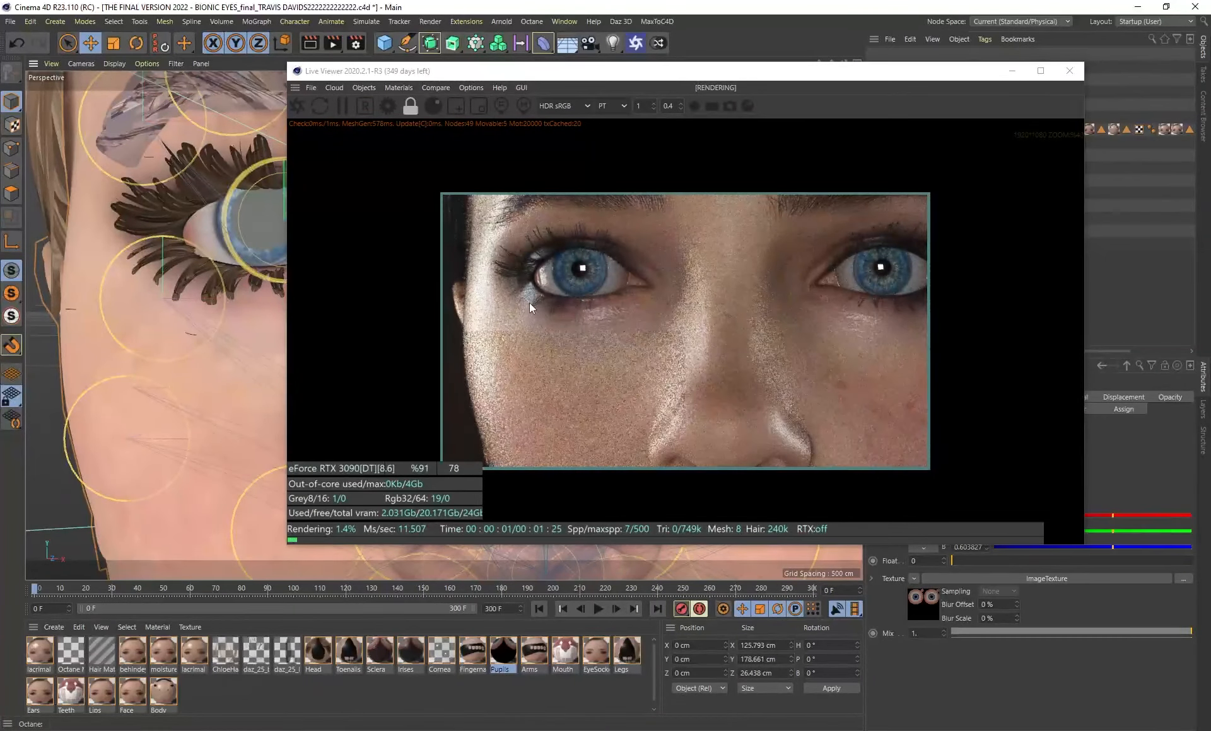
left_click_drag(243, 340, 217, 335, "alt")
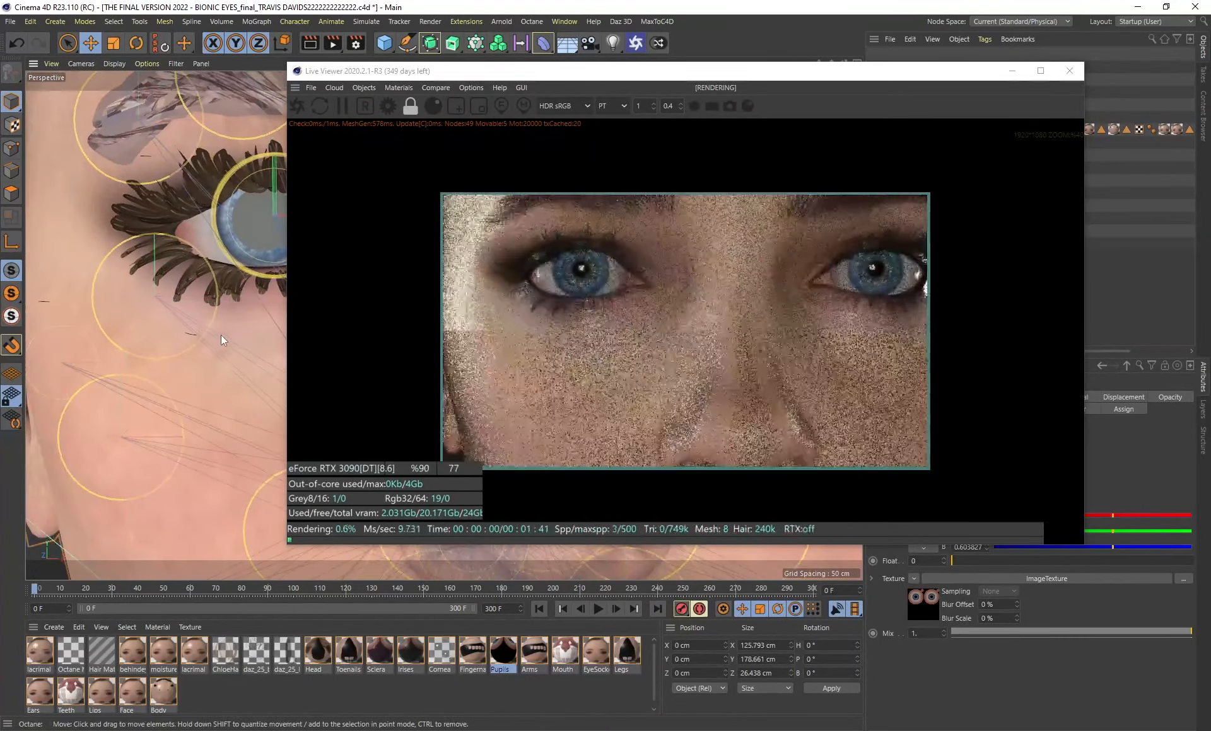
left_click_drag(222, 335, 236, 371, "alt")
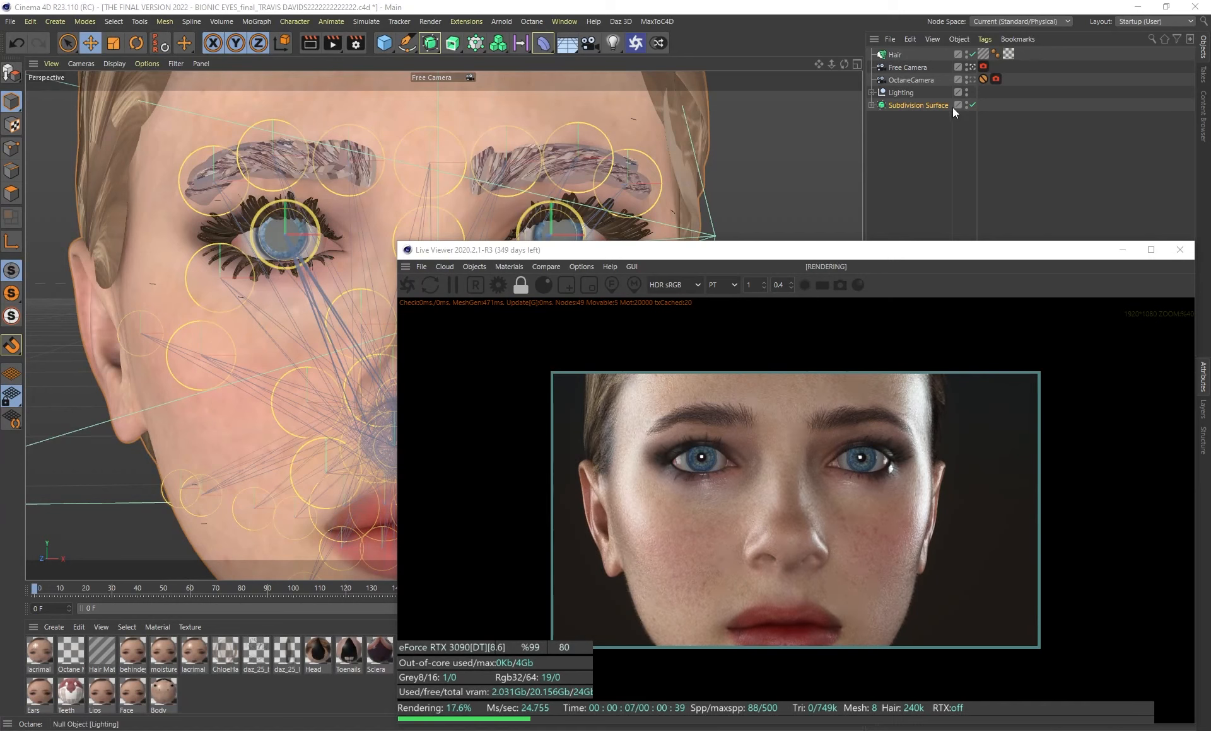
Locate the Subdivision Surface generator, expand the scene's Subdivision Surface, and review its character hierarchy from RootNode through hip
left_click(452, 45)
left_click(430, 44)
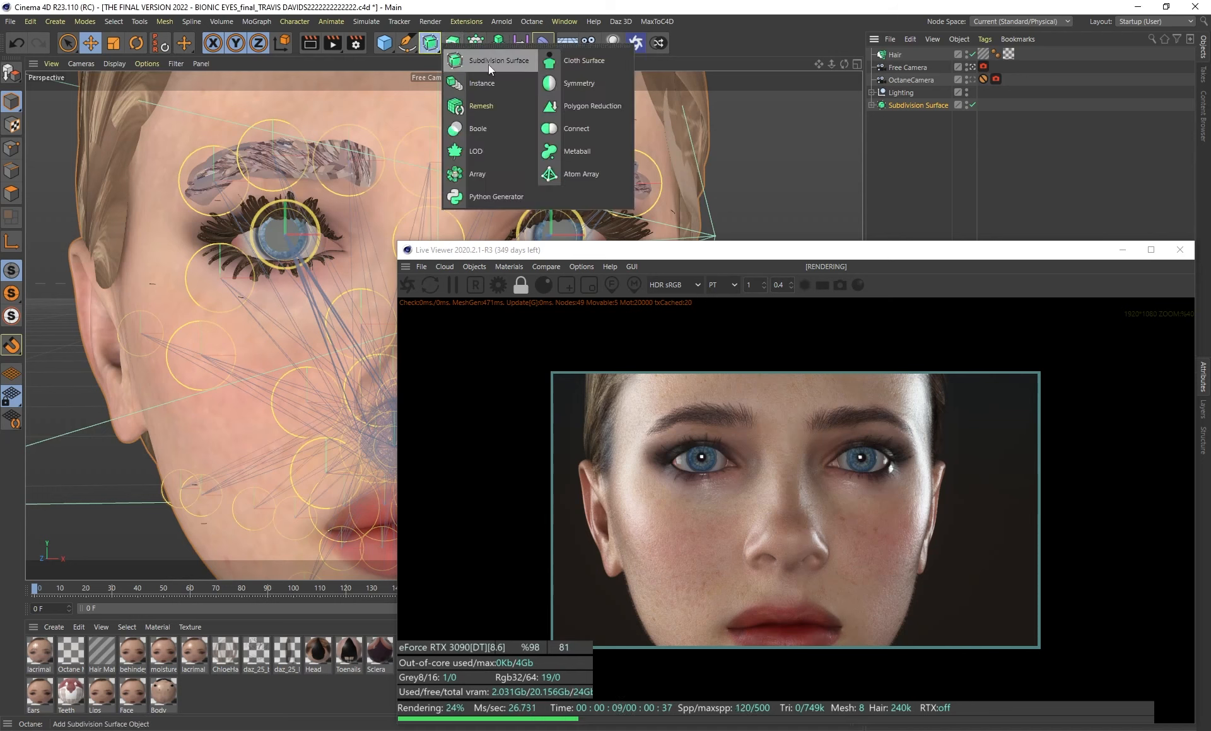
left_click(871, 106)
left_click_drag(922, 251, 875, 360)
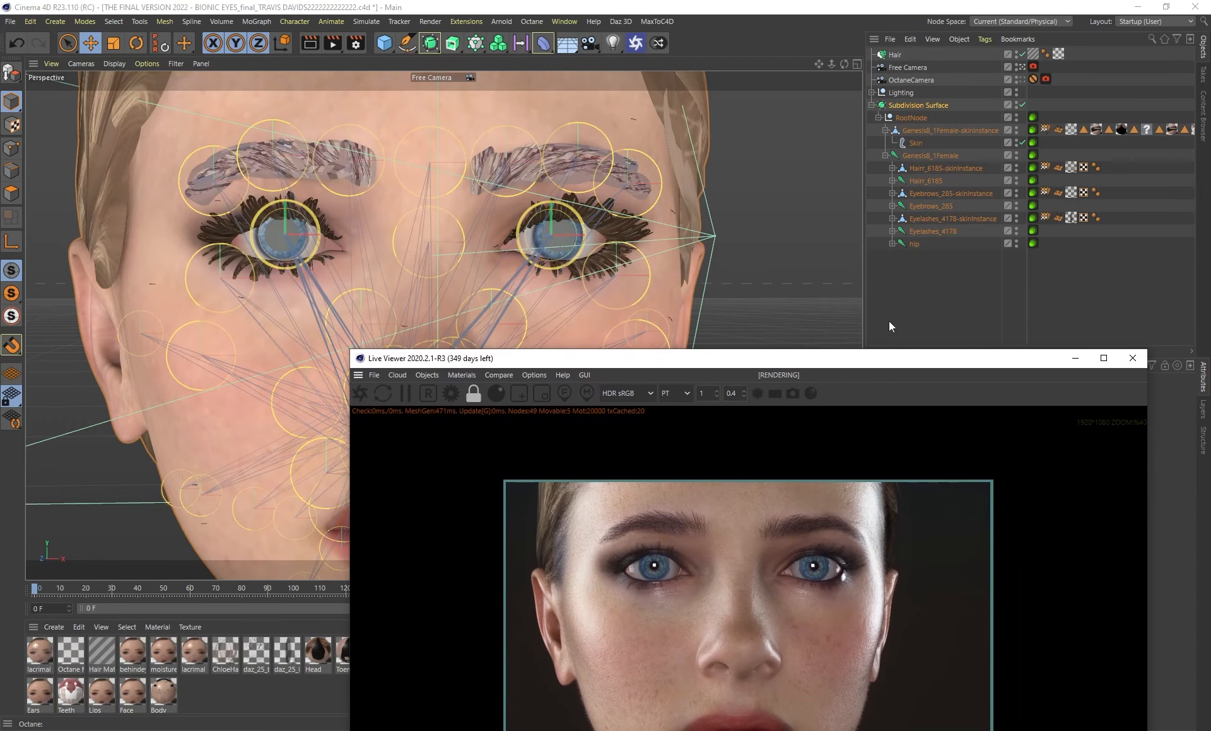
left_click(909, 120)
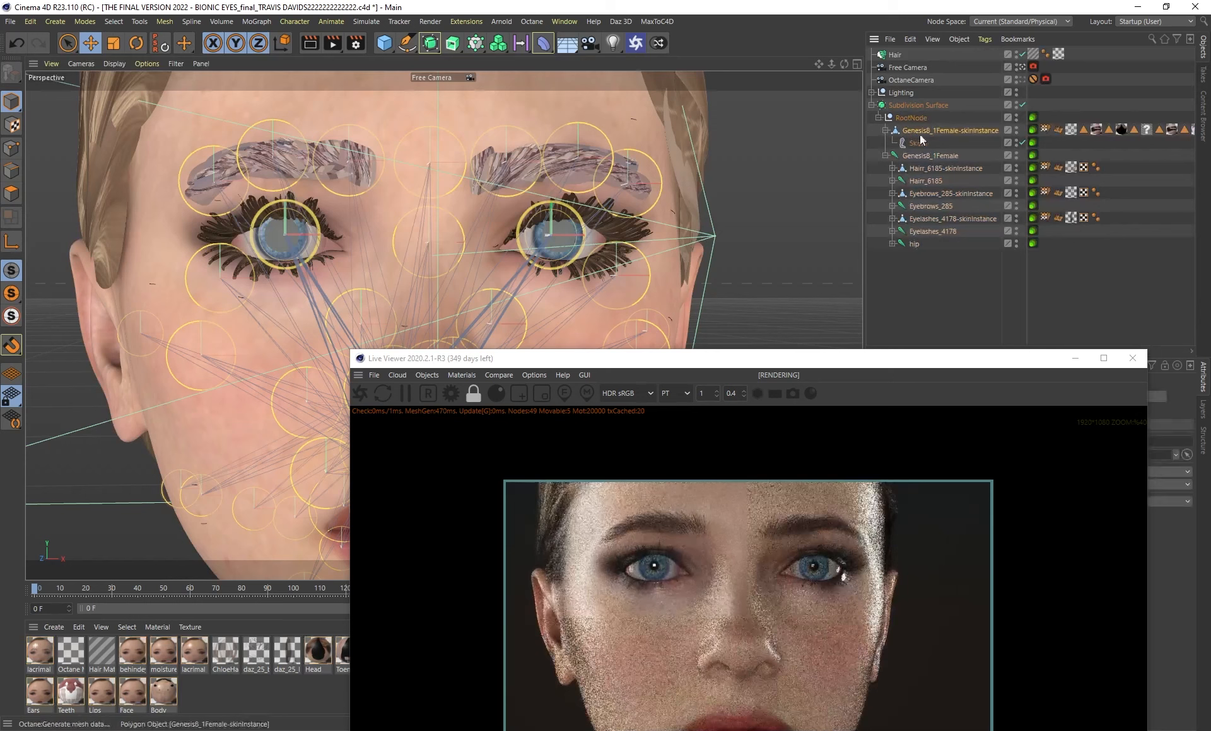
left_click(918, 244, "shift")
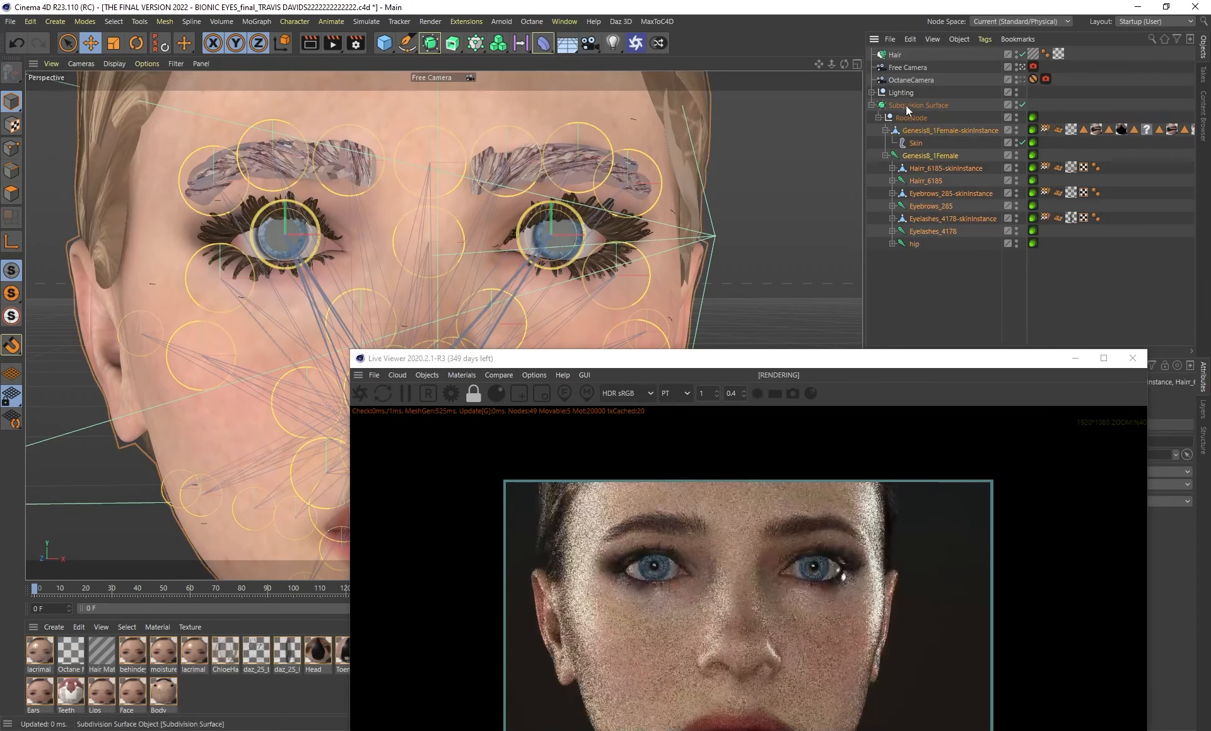
Examine the Subdivision Surface object's type, editor and renderer subdivision levels and UV setting, keeping the Live Viewer clear of them
left_click(905, 105)
left_click_drag(919, 364, 584, 115)
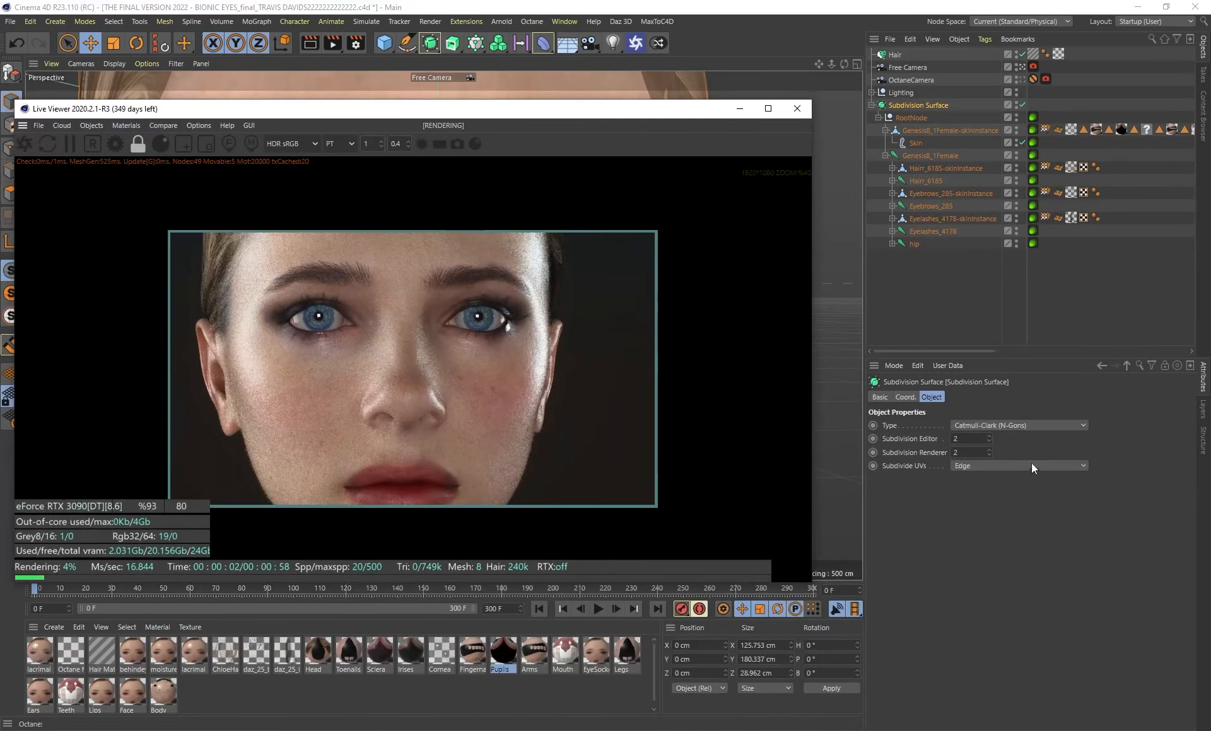
left_click_drag(348, 129, 707, 142)
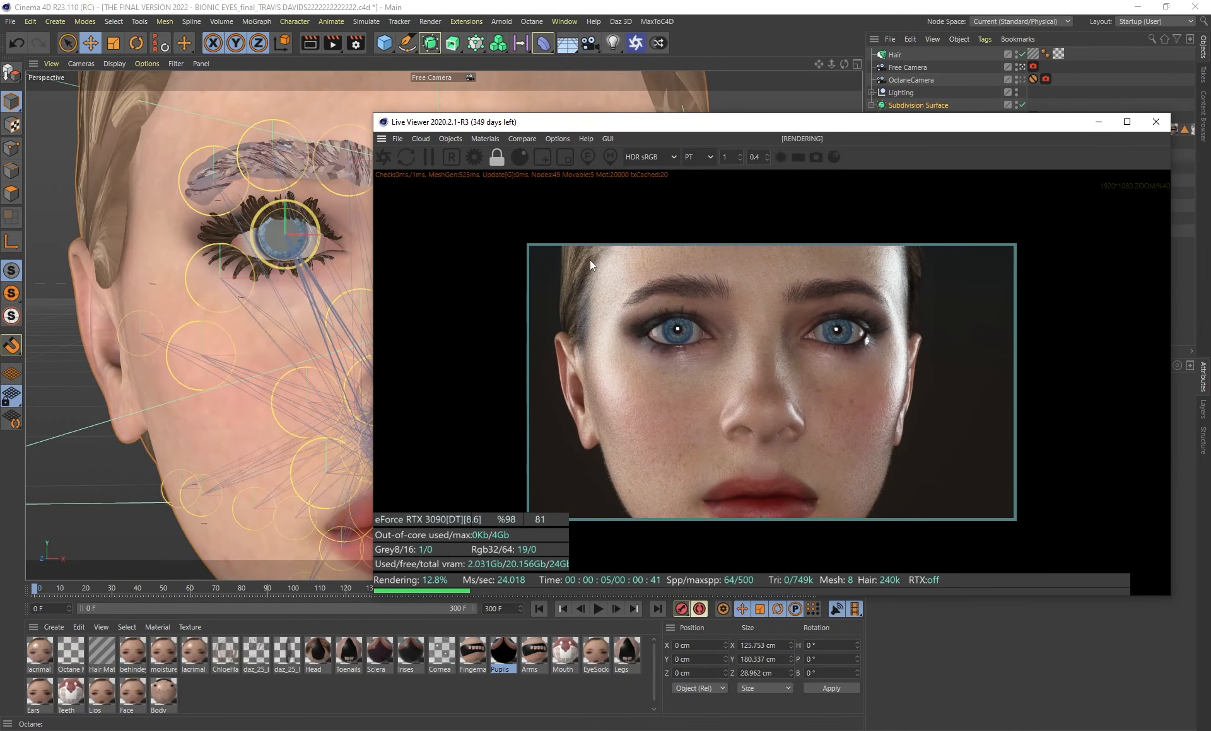
Compare the rendered head from the side and front without and with the Subdivision Surface, undoing the generator's removal
mouse_move(919, 121)
left_mouse_down()
mouse_move(893, 218)
mouse_move(908, 99)
left_mouse_up()
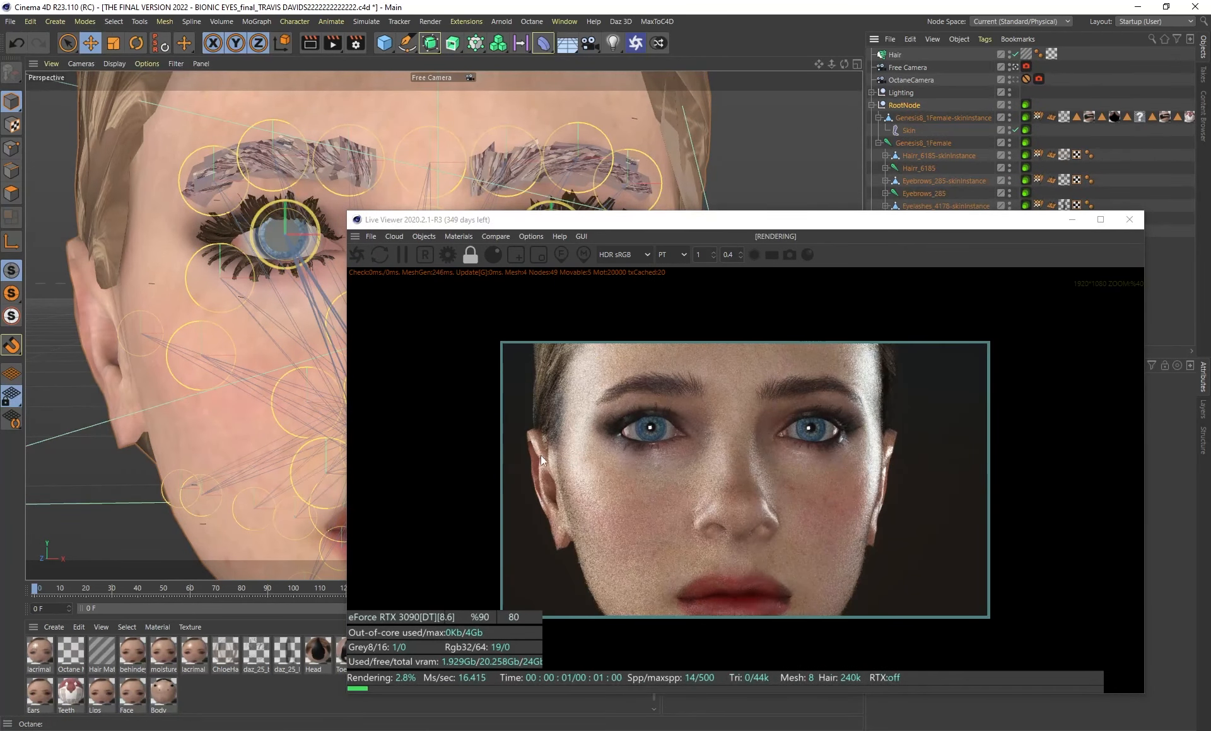
left_click_drag(93, 251, 137, 252, "alt")
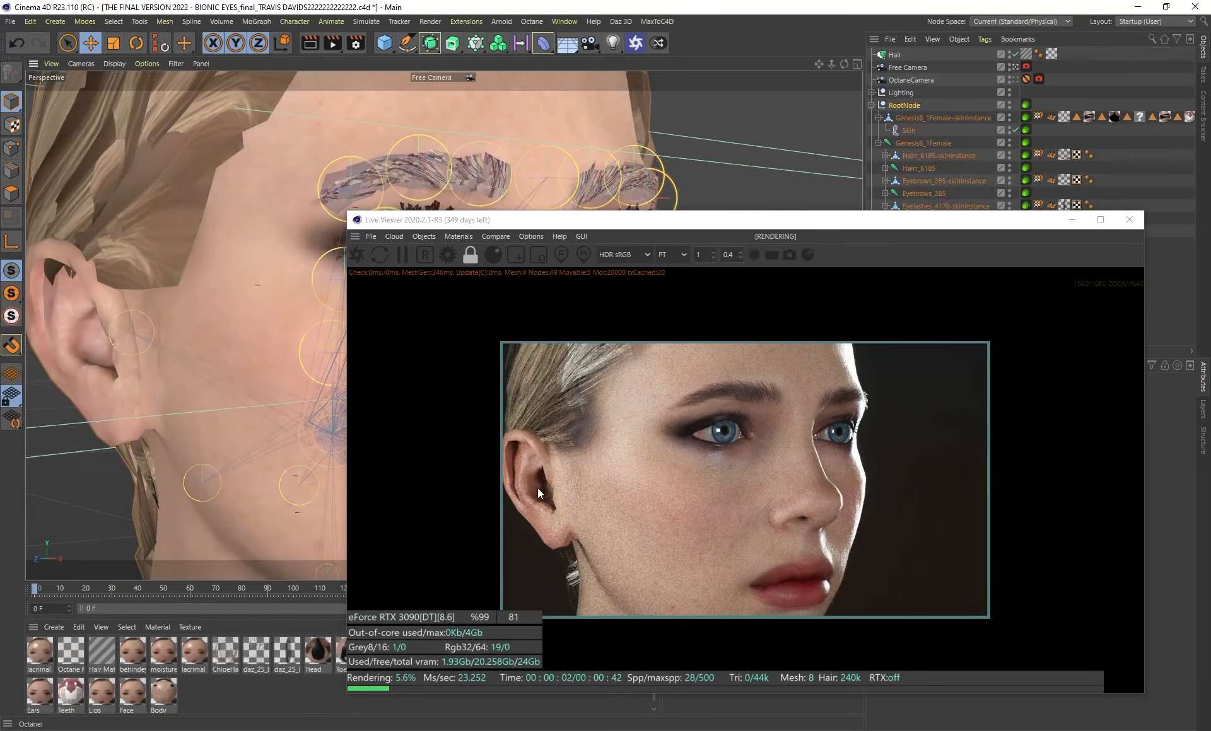
key("ctrl+z")
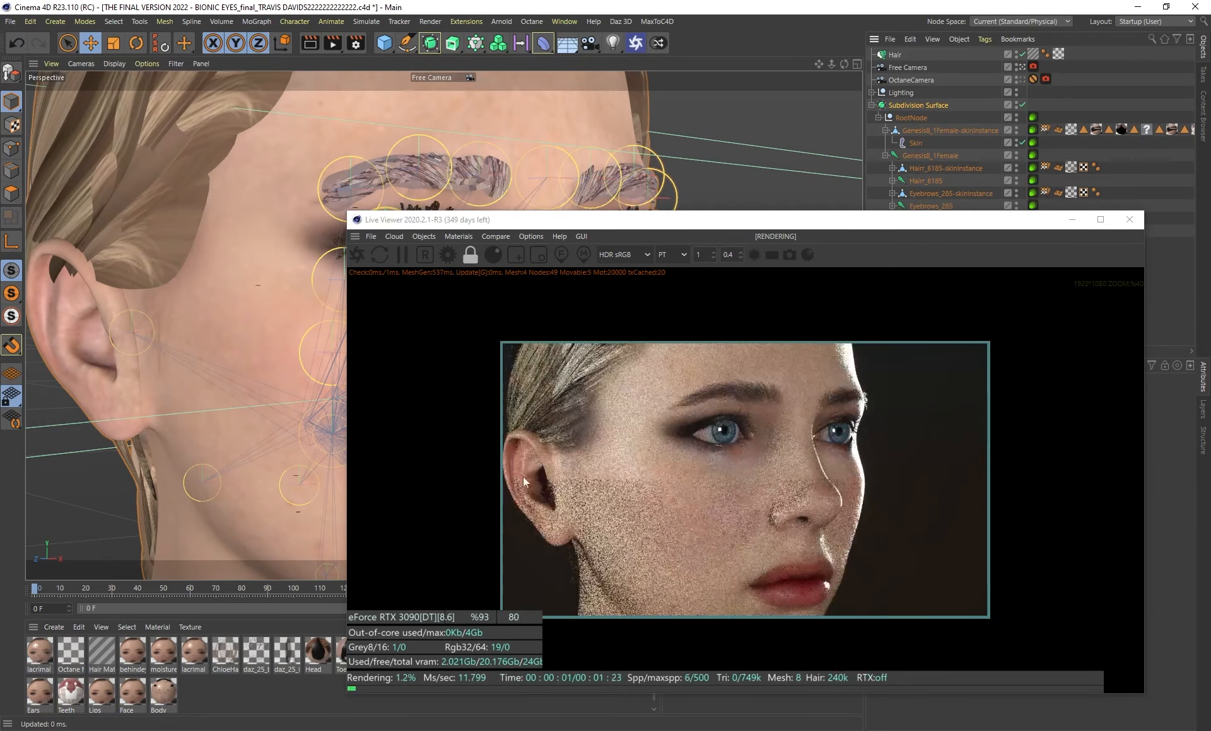
left_click_drag(256, 316, 219, 308, "alt")
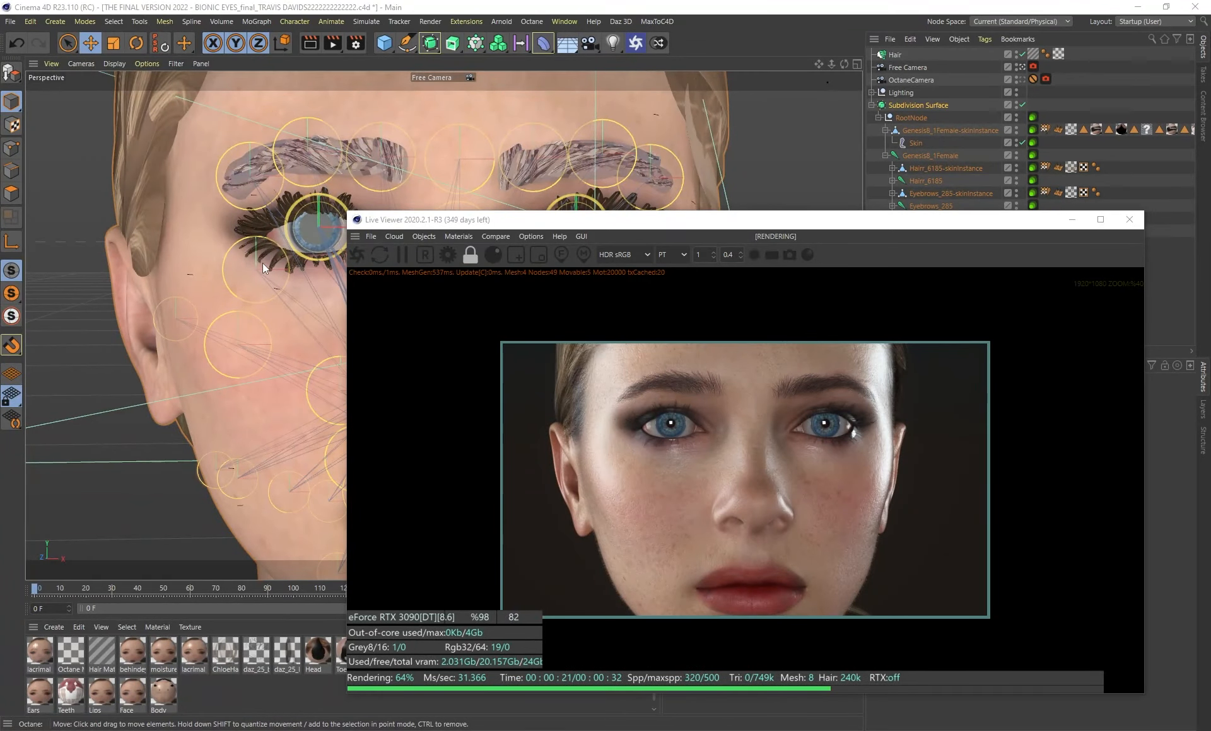
left_click_drag(263, 263, 291, 260, "alt")
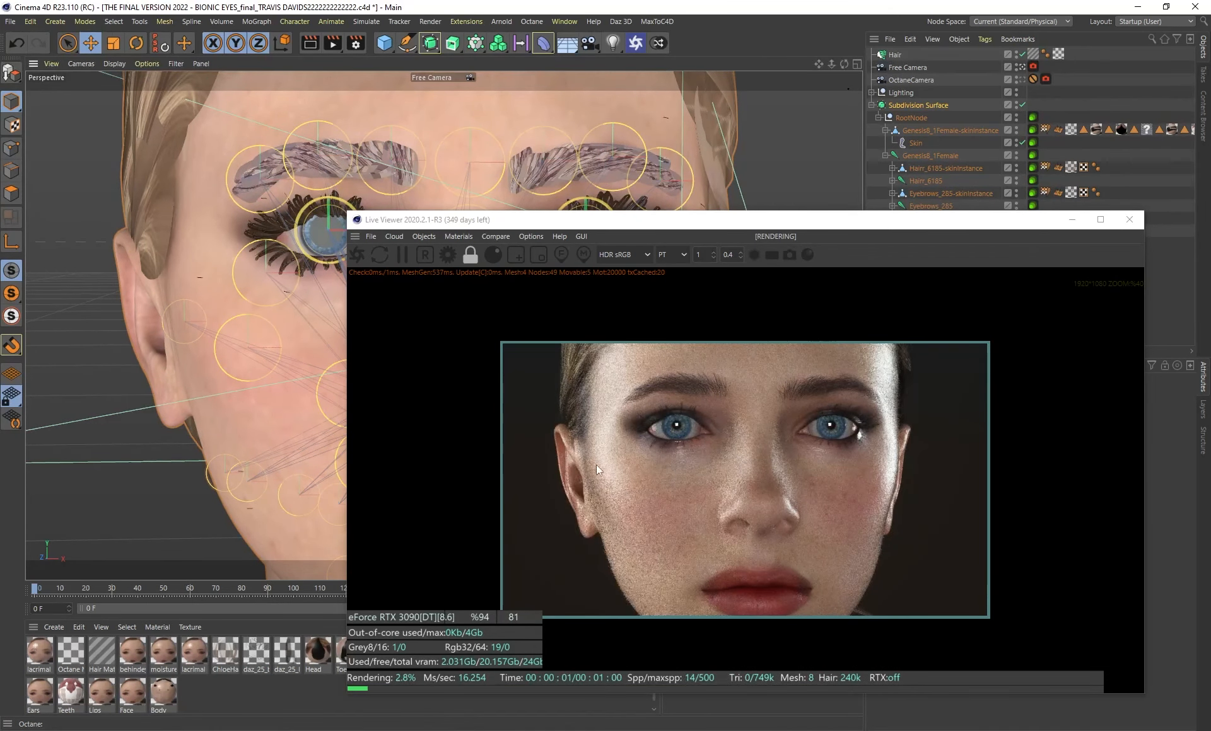
Hide the Subdivision Surface character in editor and render, select the Lighting null, and bring the whole light rig into view
left_click_drag(441, 219, 196, 275)
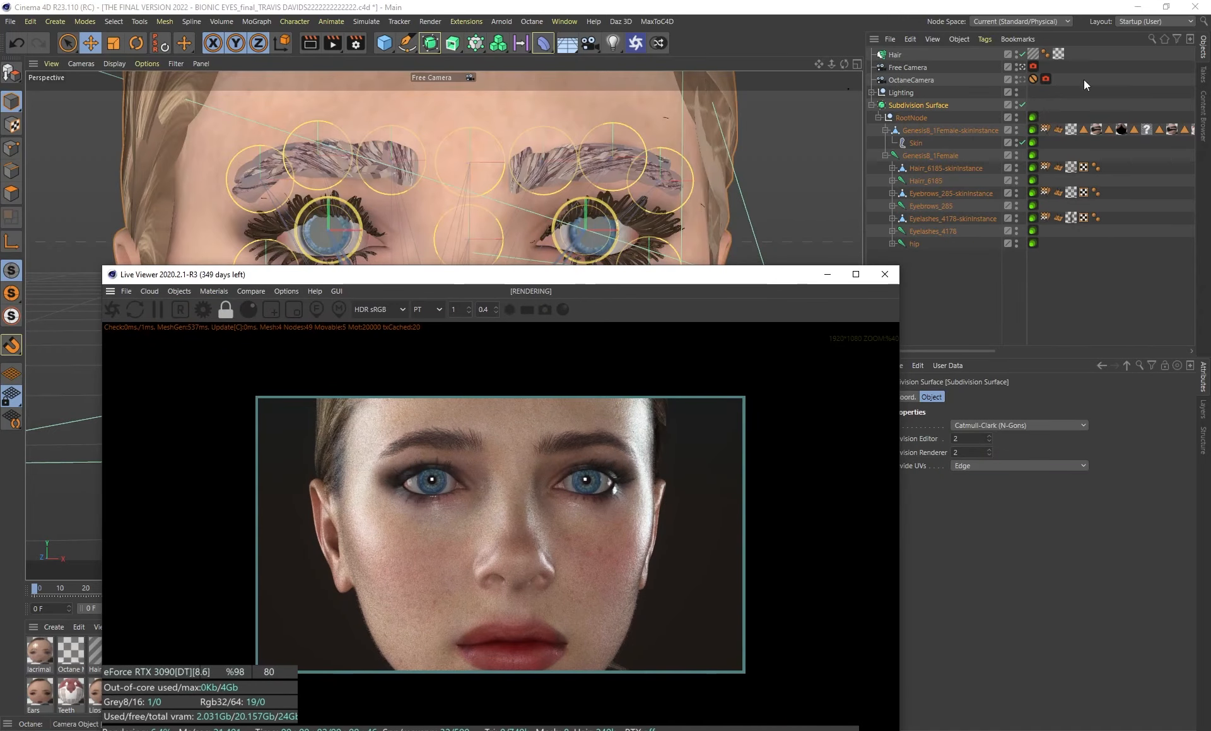
left_click(1015, 103)
left_click(1015, 108)
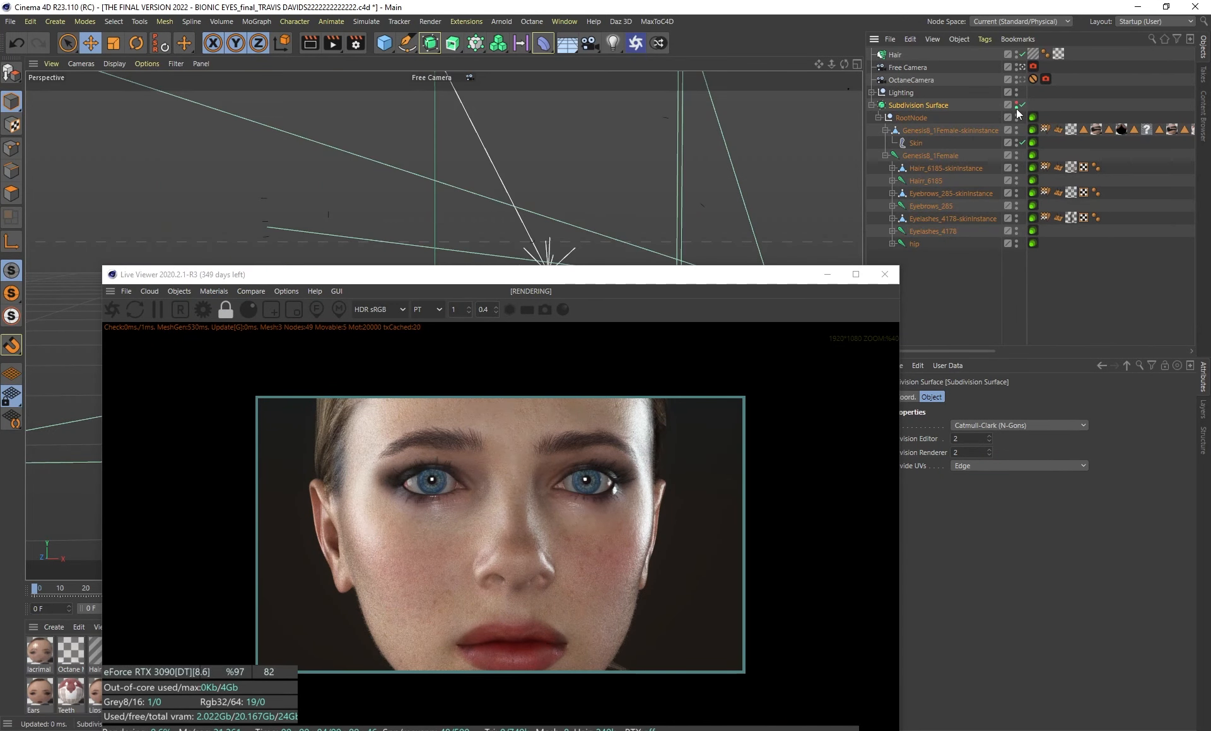
left_click(901, 93)
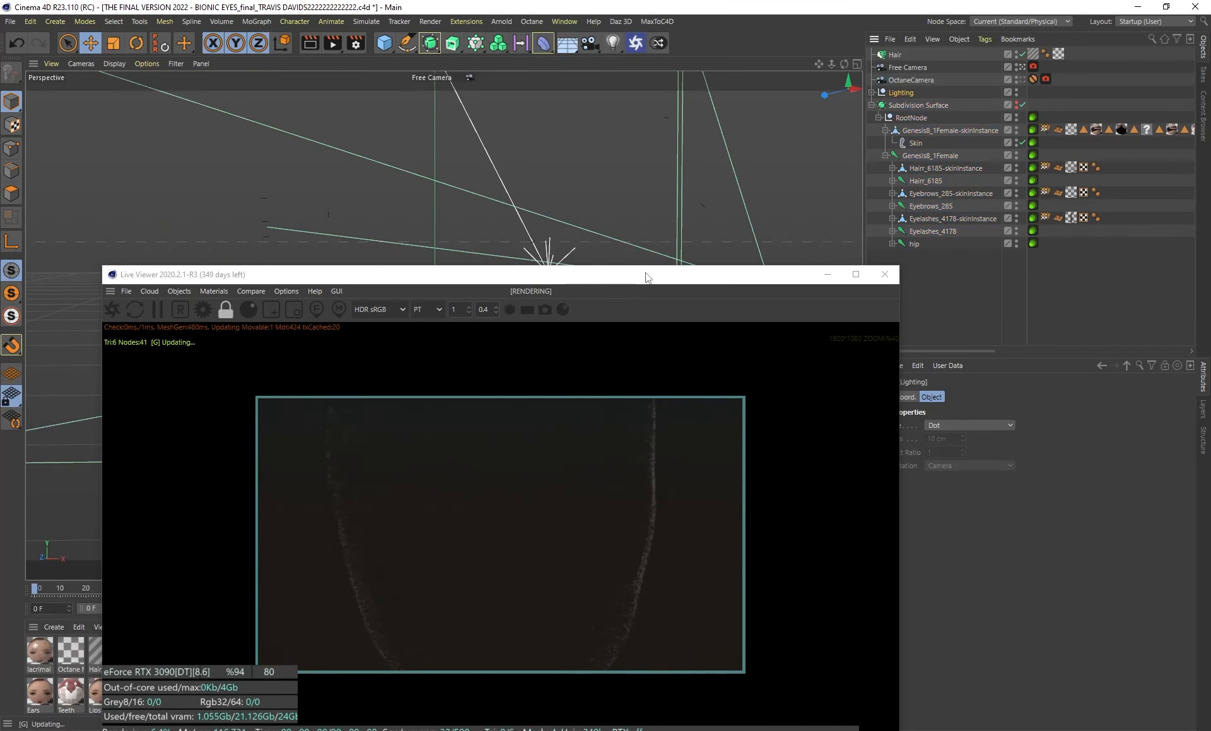
left_click_drag(646, 276, 0, 131)
scroll(430, 275, "down", 10)
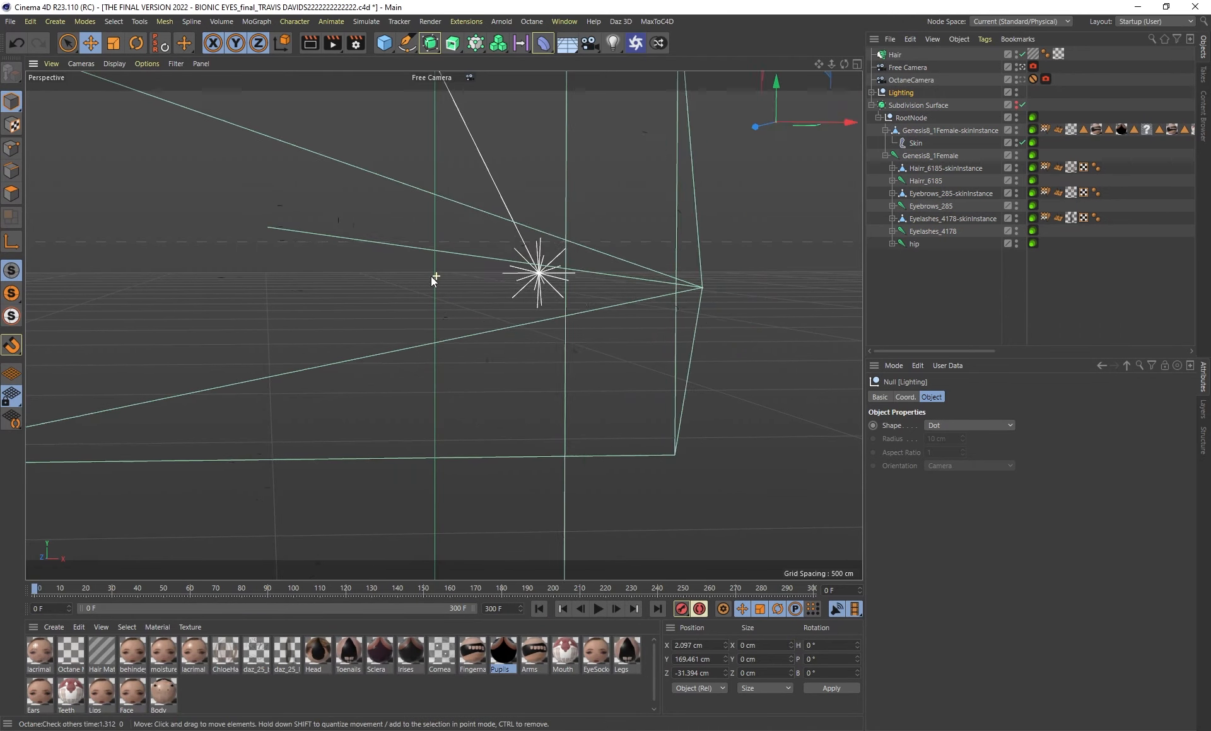
scroll(428, 267, "down", 10)
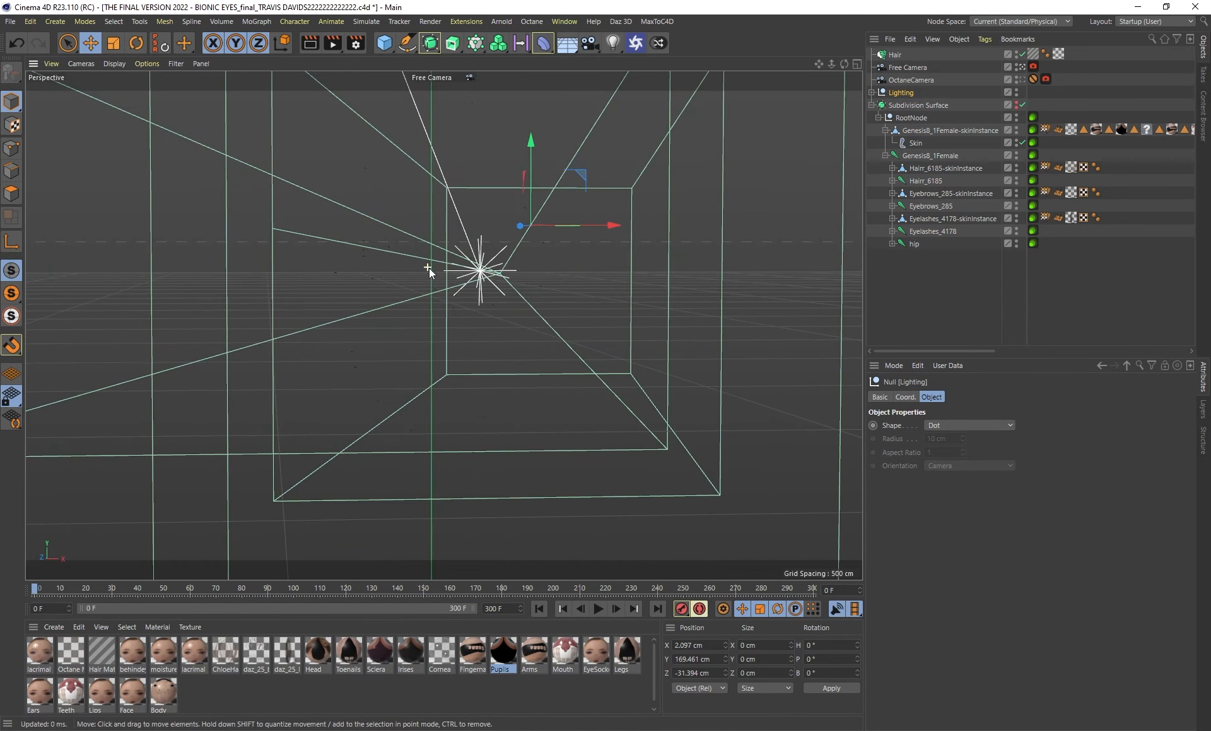
left_click_drag(461, 278, 340, 342, "alt")
scroll(590, 309, "down", 8)
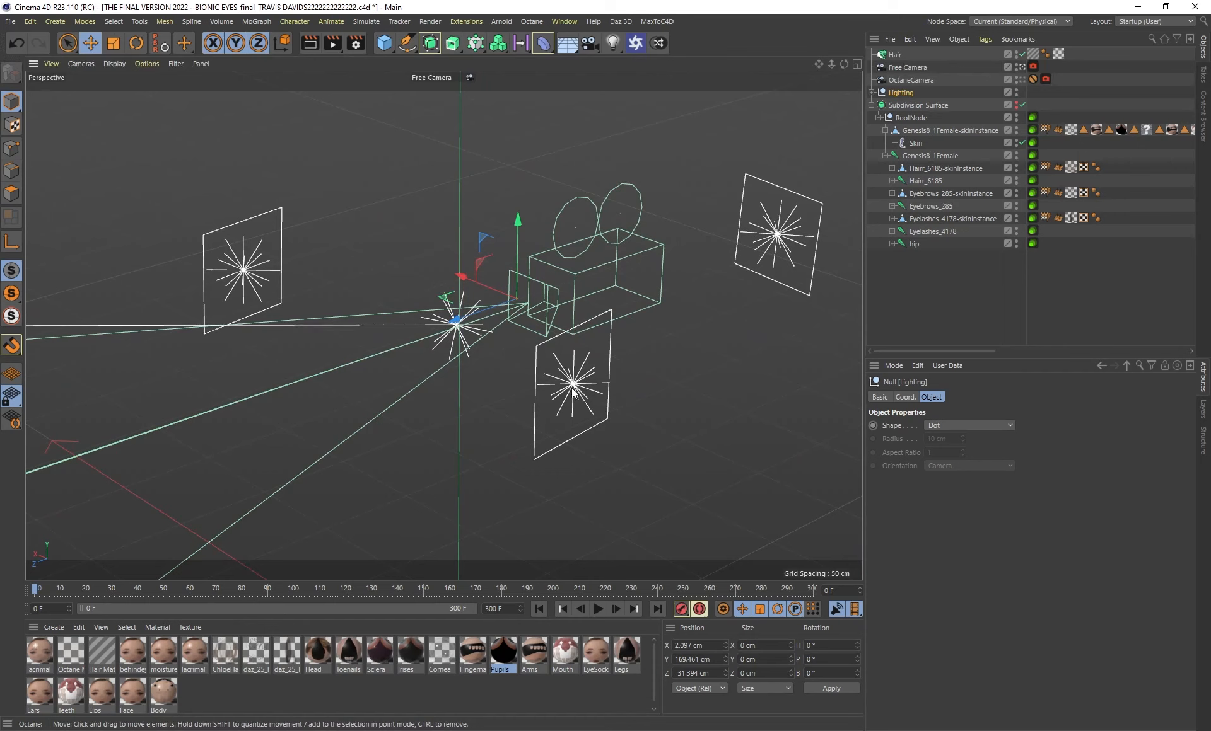
Select OctaneLight.2 and examine from several angles how the area lights are placed around the camera
left_click(785, 242)
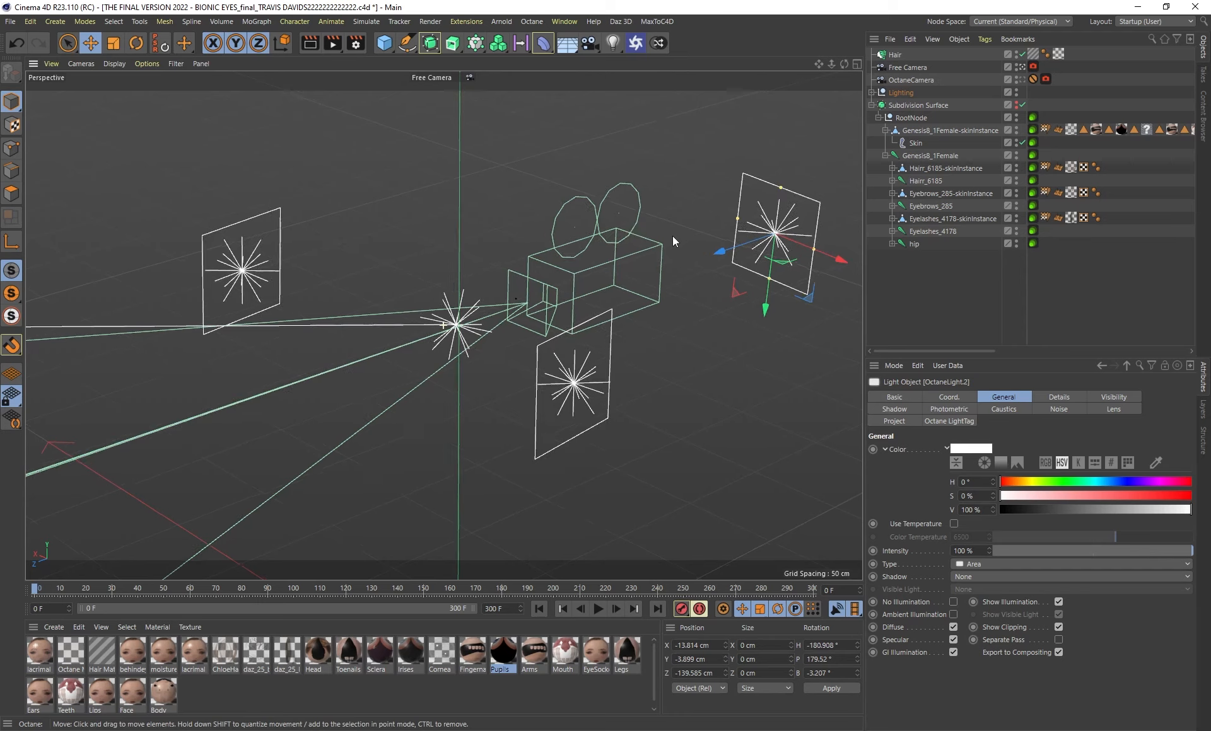
left_click_drag(672, 236, 729, 235, "alt")
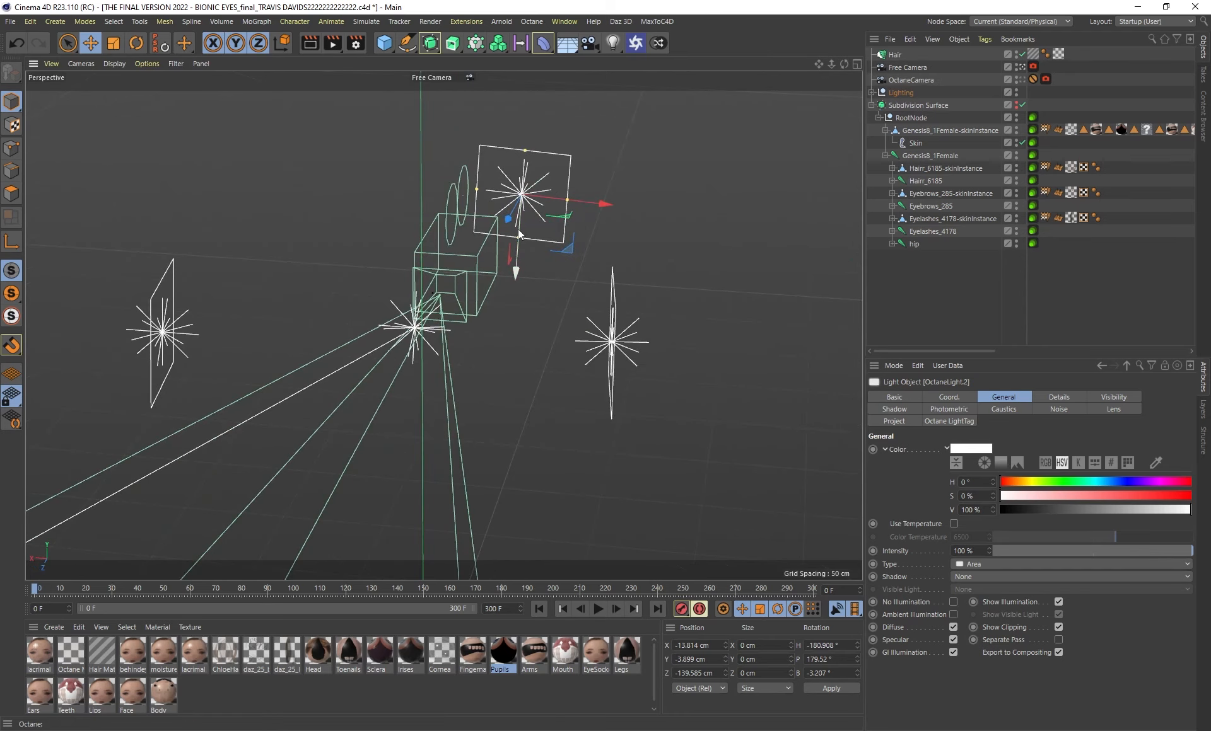
left_click_drag(519, 234, 785, 251, "alt")
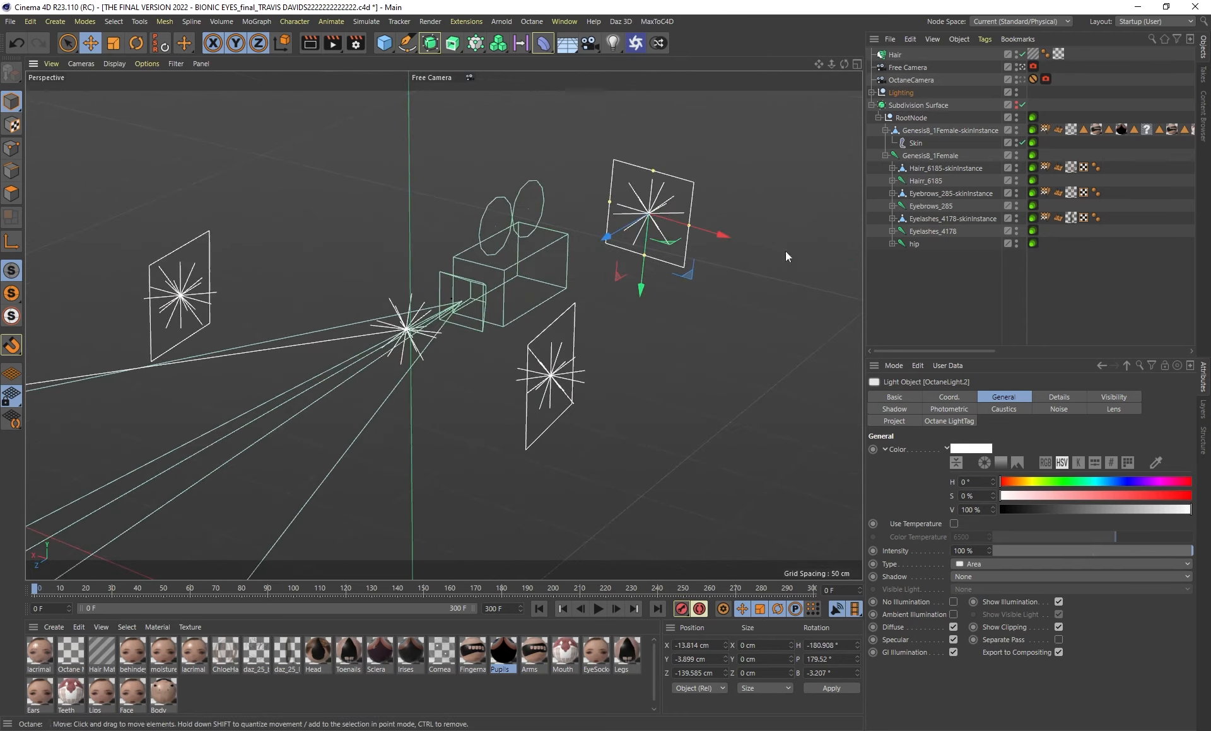
scroll(501, 298, "up", 5)
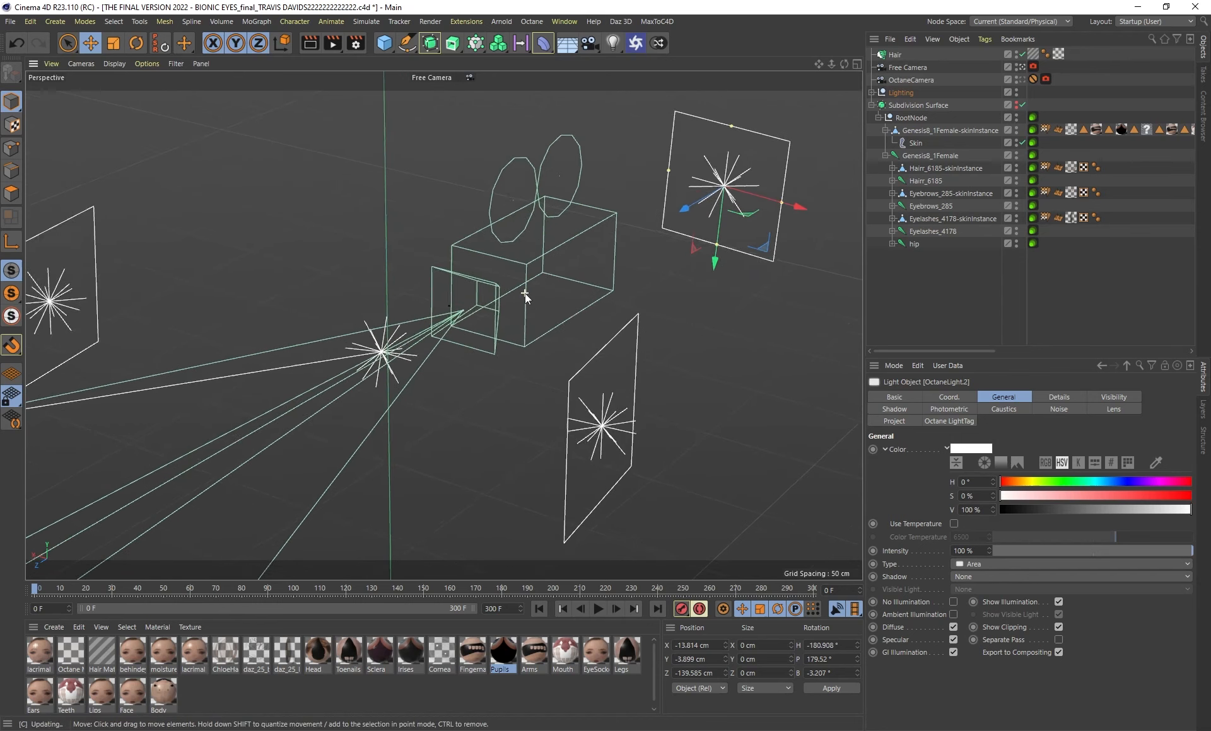
scroll(525, 293, "up", 3)
middle_click_drag(446, 327, 494, 343, "alt")
right_click_drag(668, 309, 642, 322, "alt")
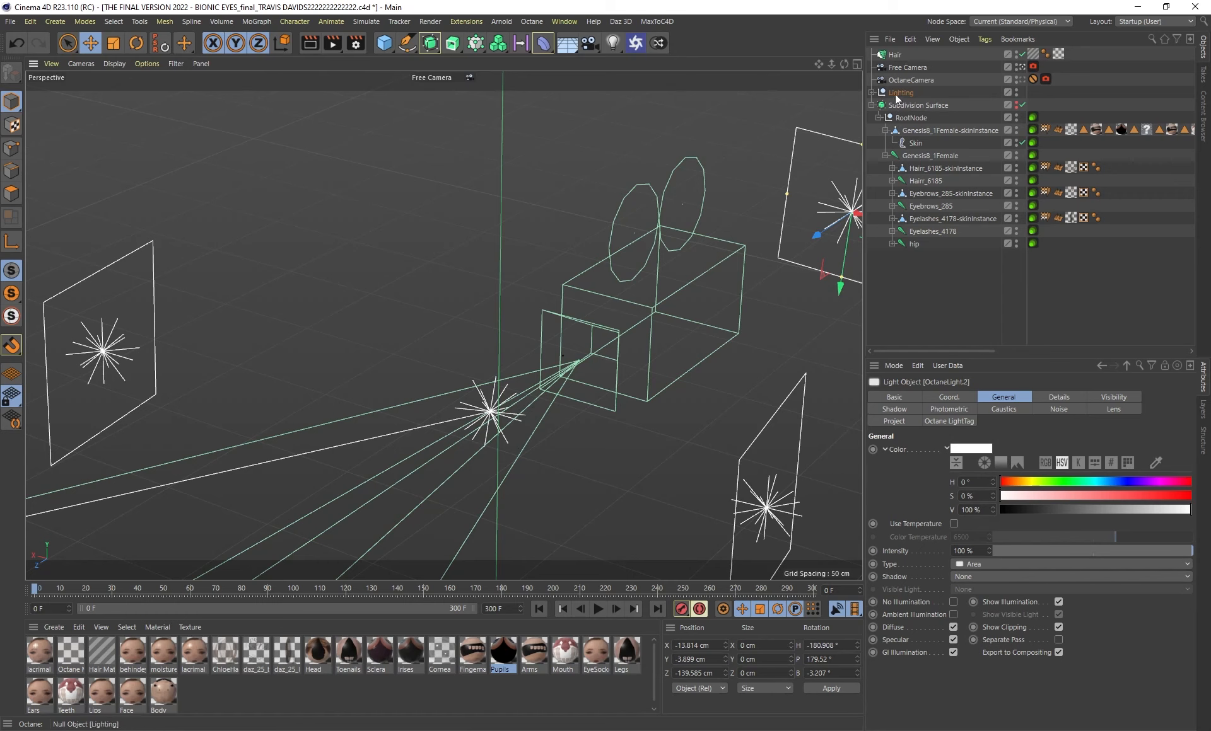
Expand the Lighting group and unhide the Subdivision Surface character, framing her face from the front in the Live Viewer
left_click(871, 92)
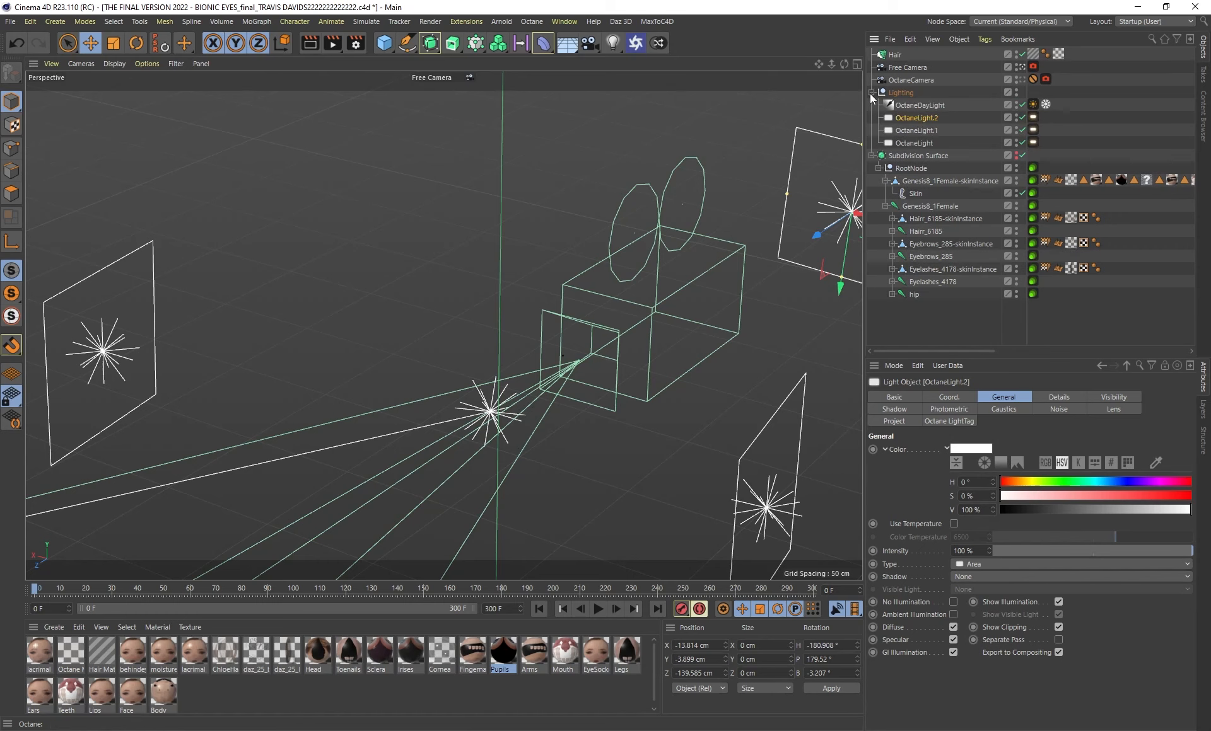
left_click(1015, 154)
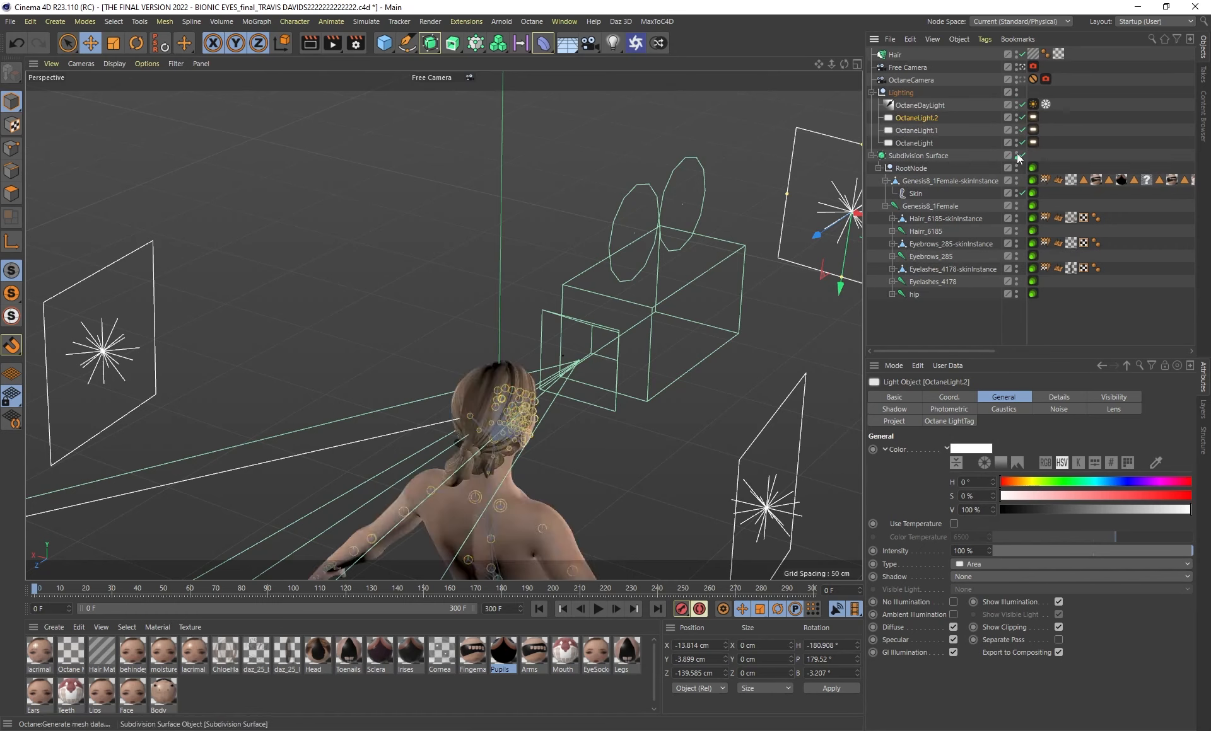
left_click_drag(432, 400, 210, 322, "alt")
middle_click_drag(532, 400, 437, 319, "alt")
left_click_drag(593, 353, 603, 387, "alt")
scroll(514, 391, "up", 4)
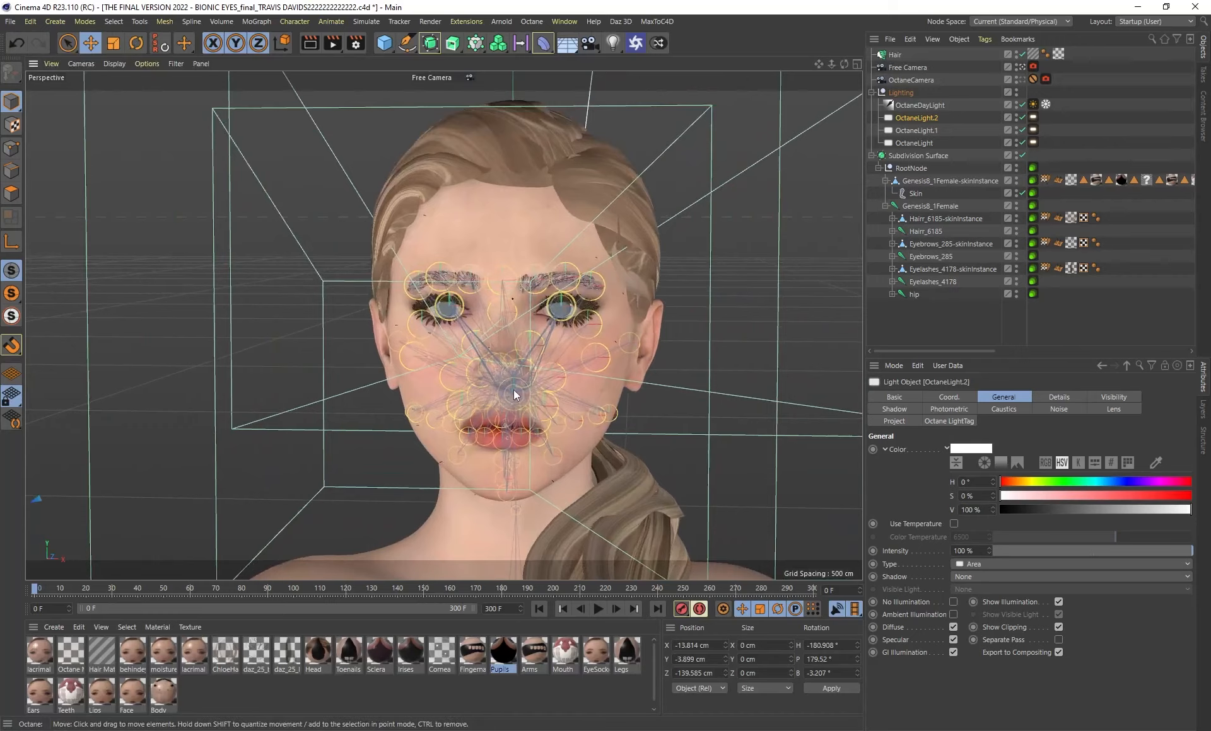
scroll(514, 396, "up", 4)
left_click_drag(0, 136, 457, 150)
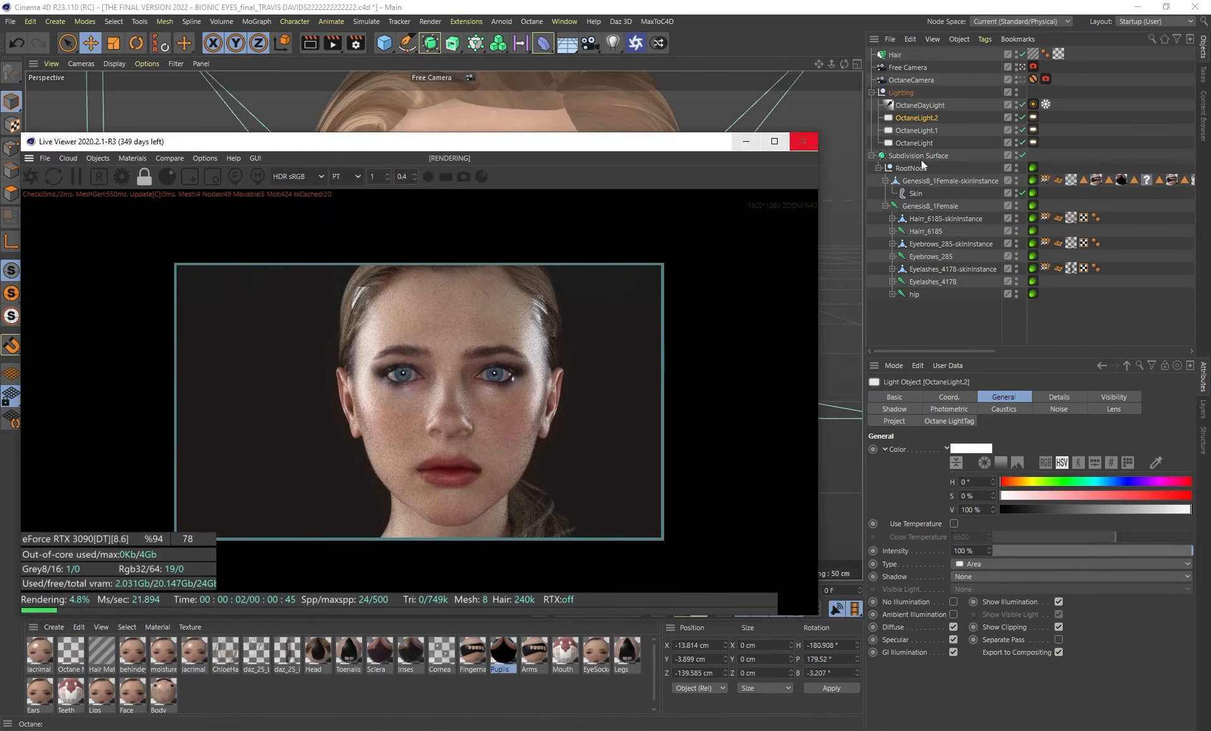
Compare the render with OctaneLight disabled and enabled, and review its light tag's power, temperature and visibility settings
left_click(1022, 143)
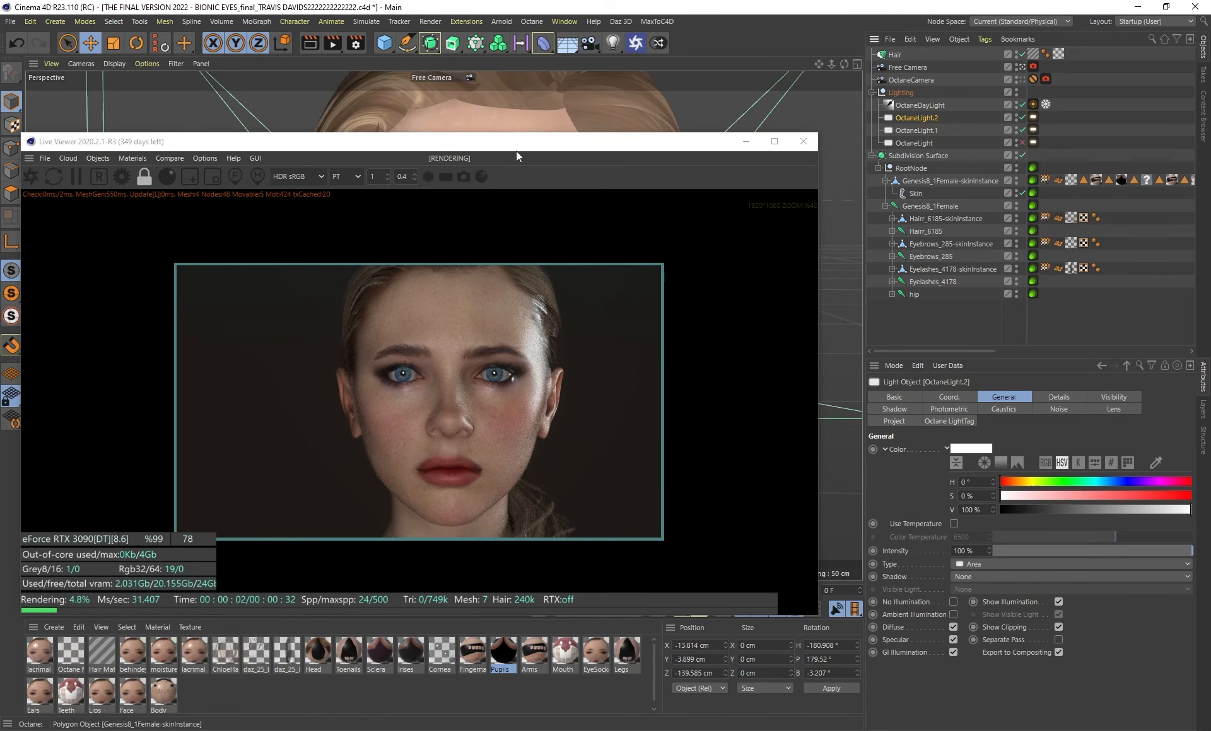
left_click_drag(517, 156, 346, 180)
left_click(983, 397)
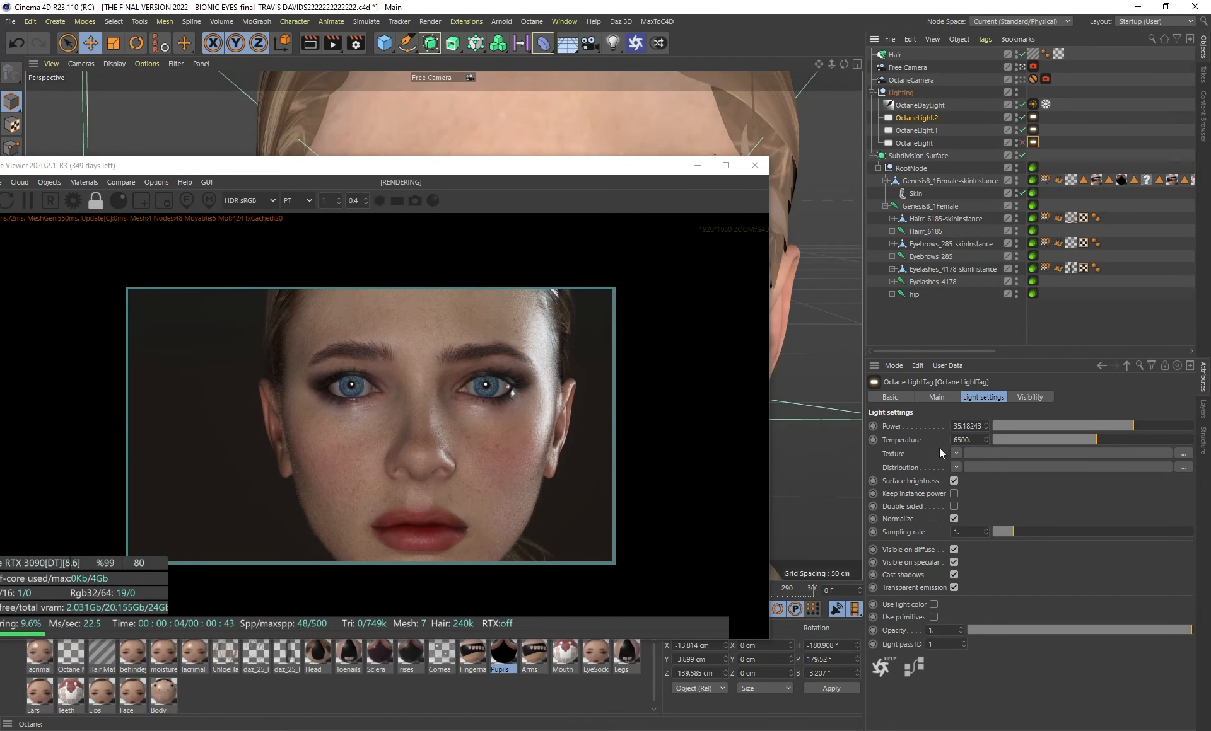
left_click(1026, 398)
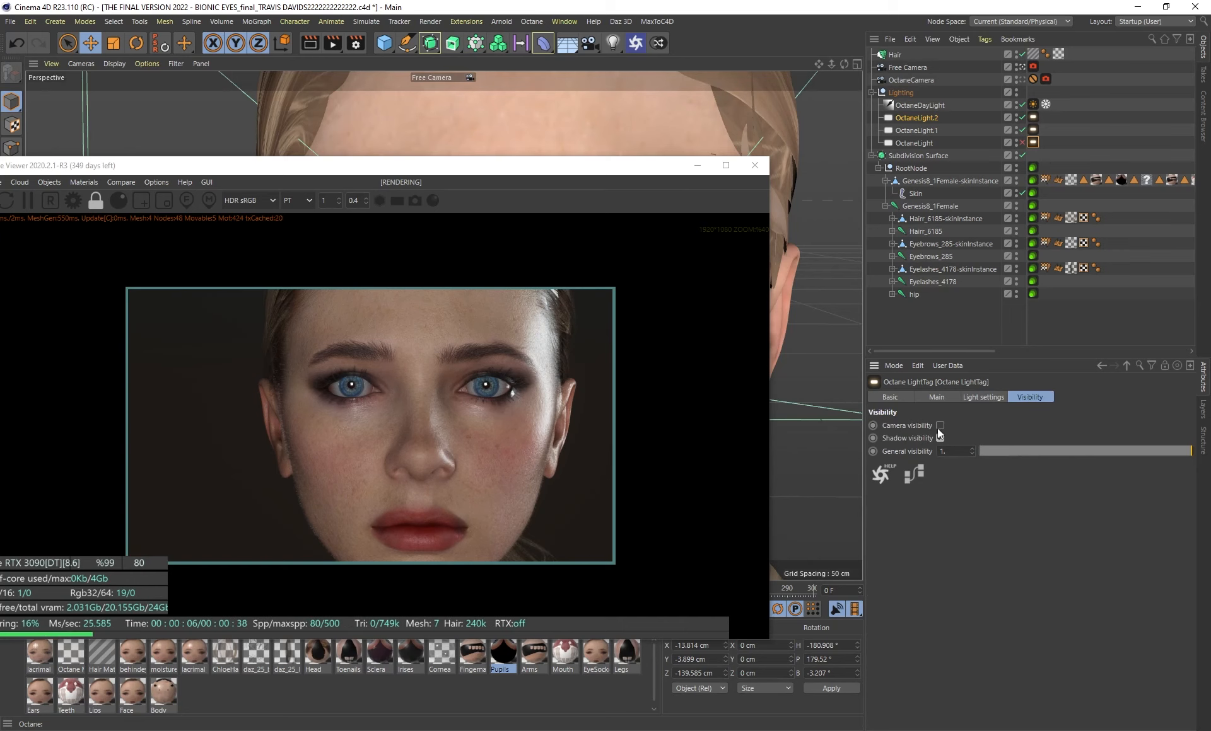
left_click(983, 397)
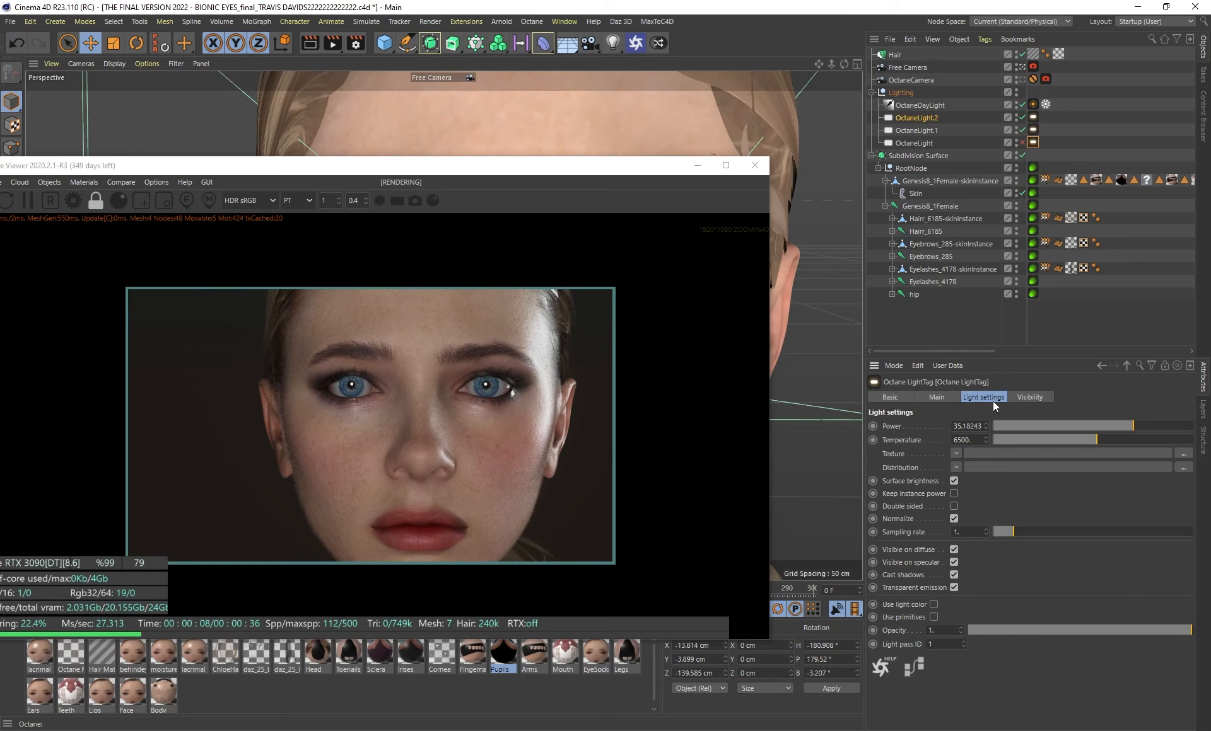
left_click(1023, 142)
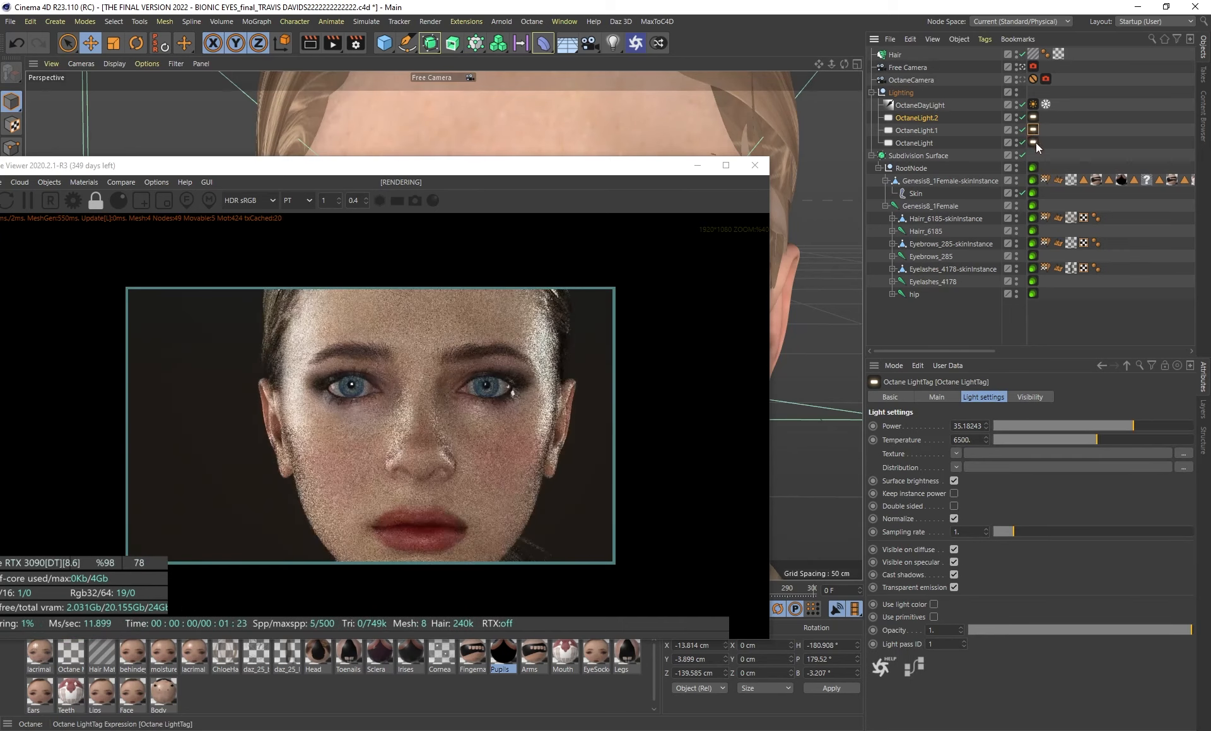
Examine the light settings and visibility options of OctaneLight.1's light tag
left_click(1033, 131)
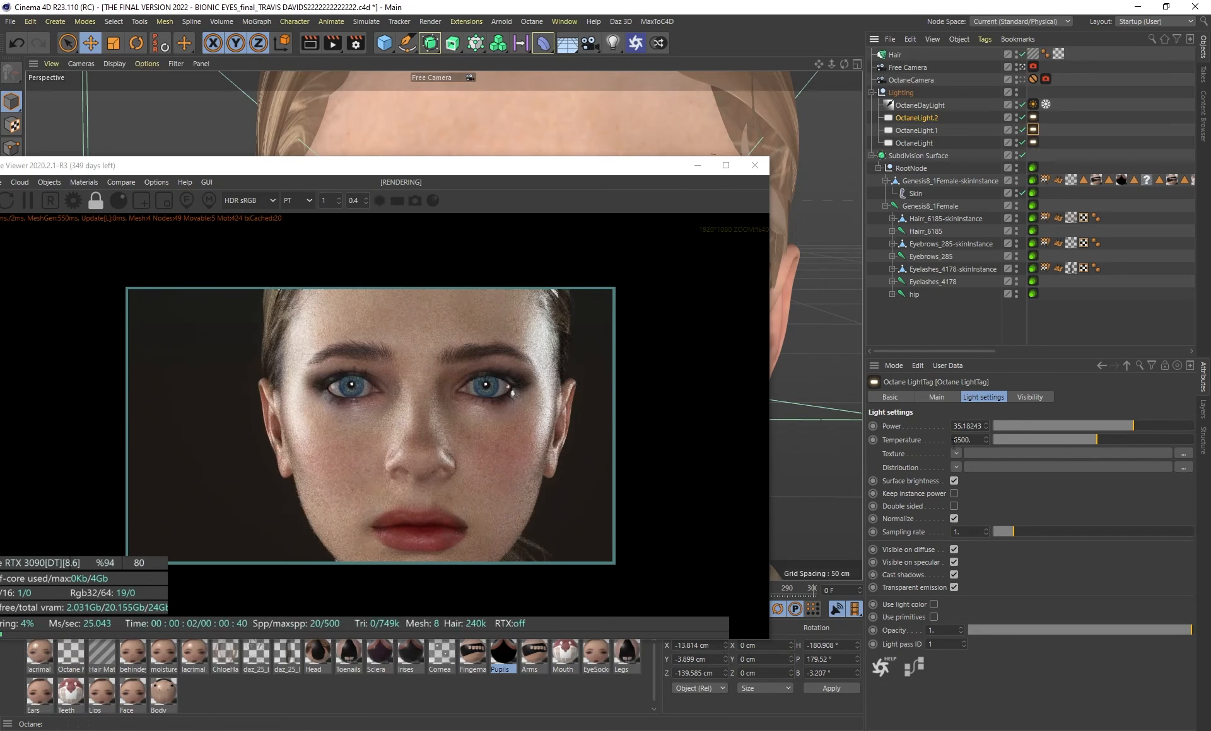
left_click(1028, 396)
left_click(1002, 400)
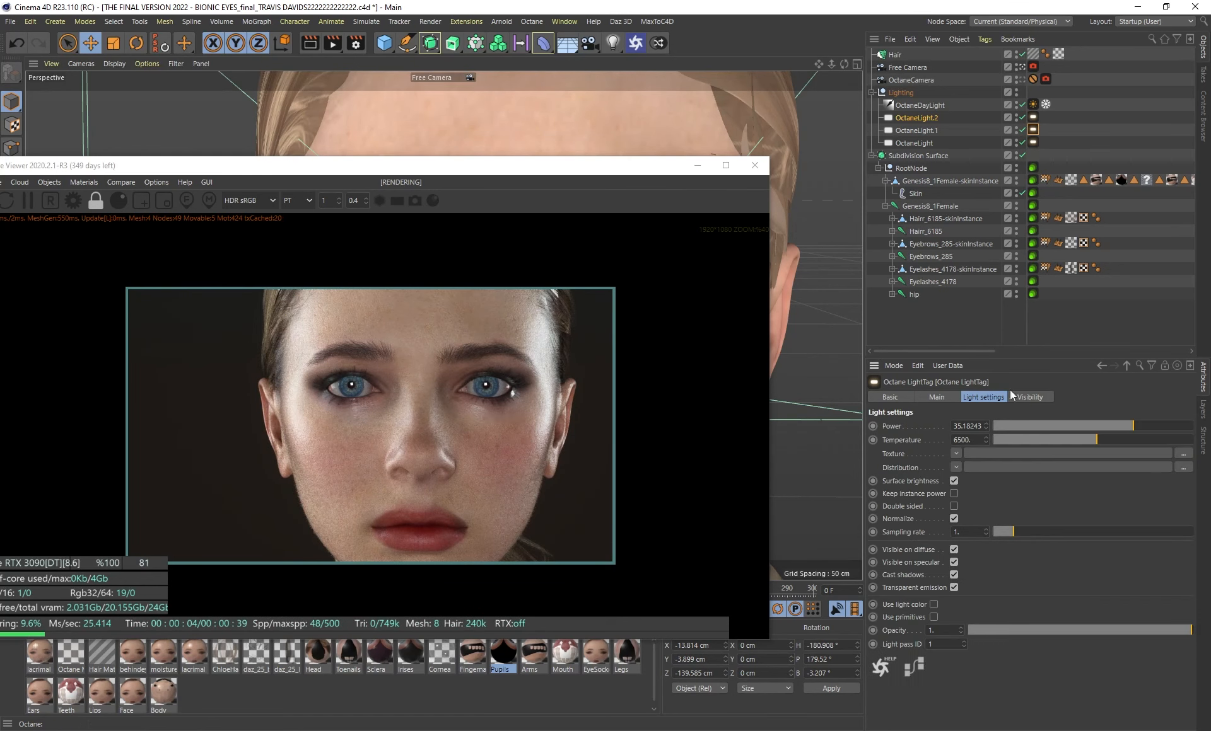
Compare the render with OctaneLight.2 disabled and enabled, and review its light tag's settings
left_click(1022, 118)
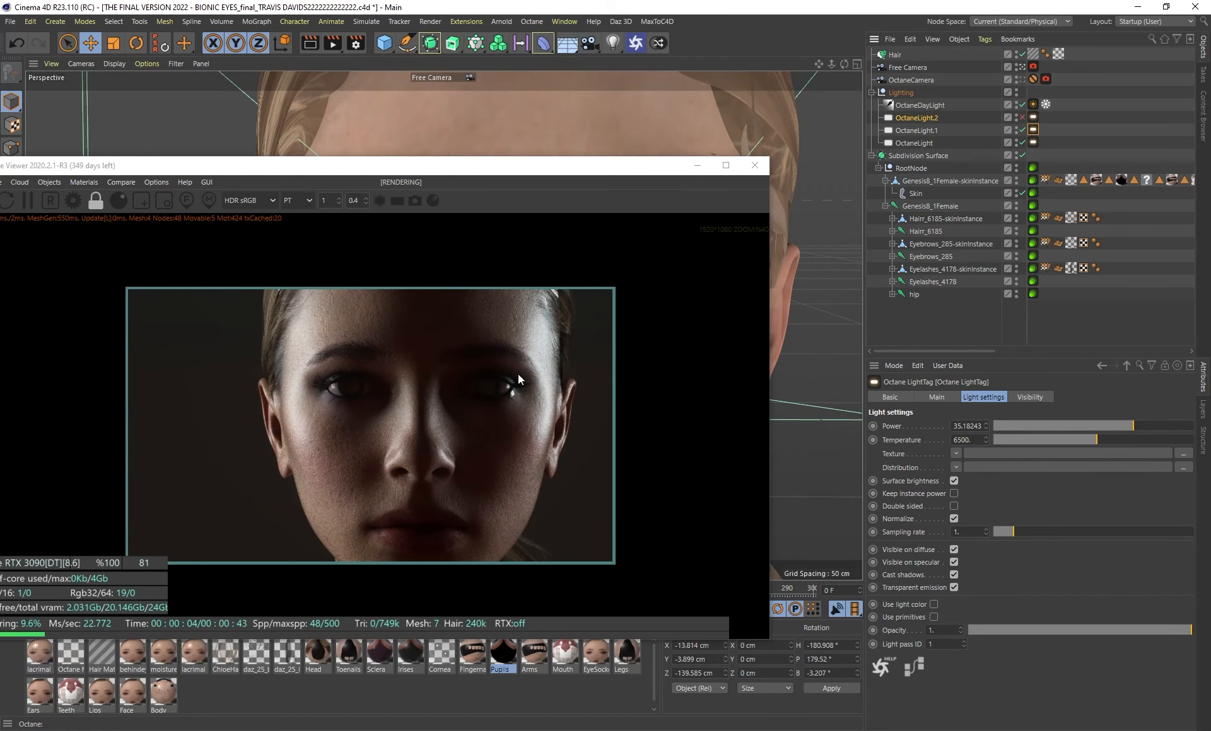
left_click(1022, 118)
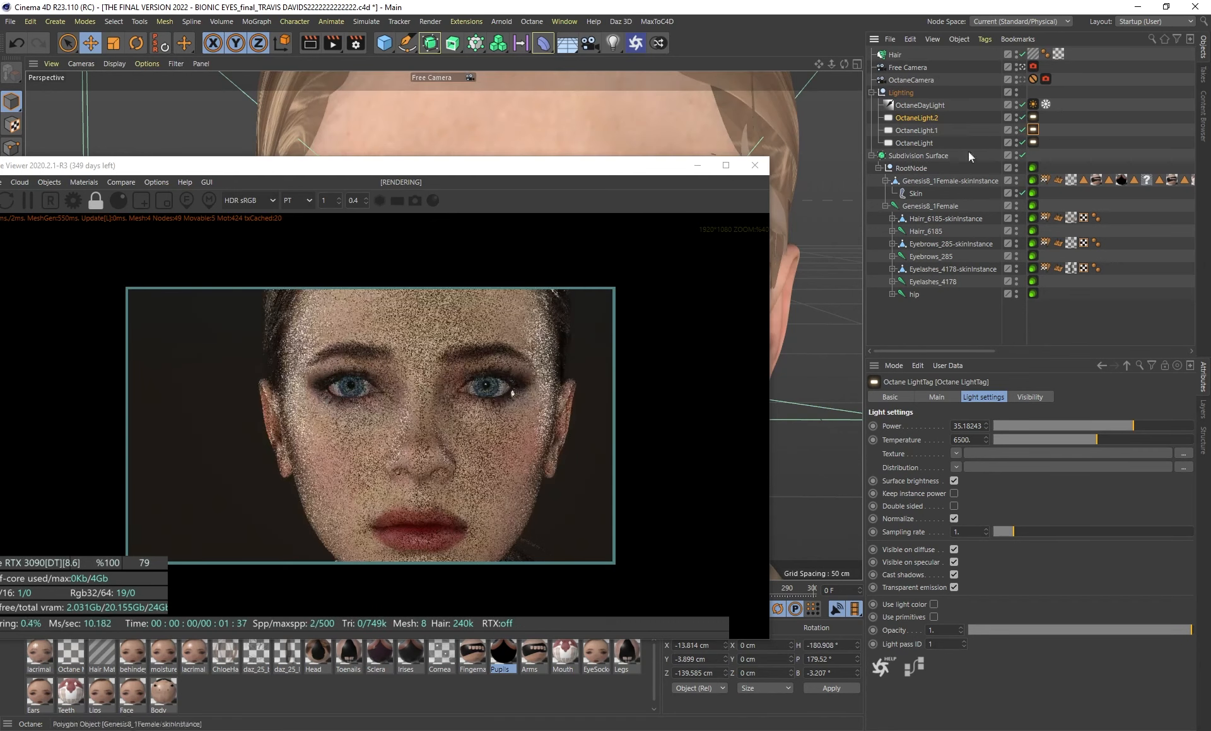
left_click(1032, 117)
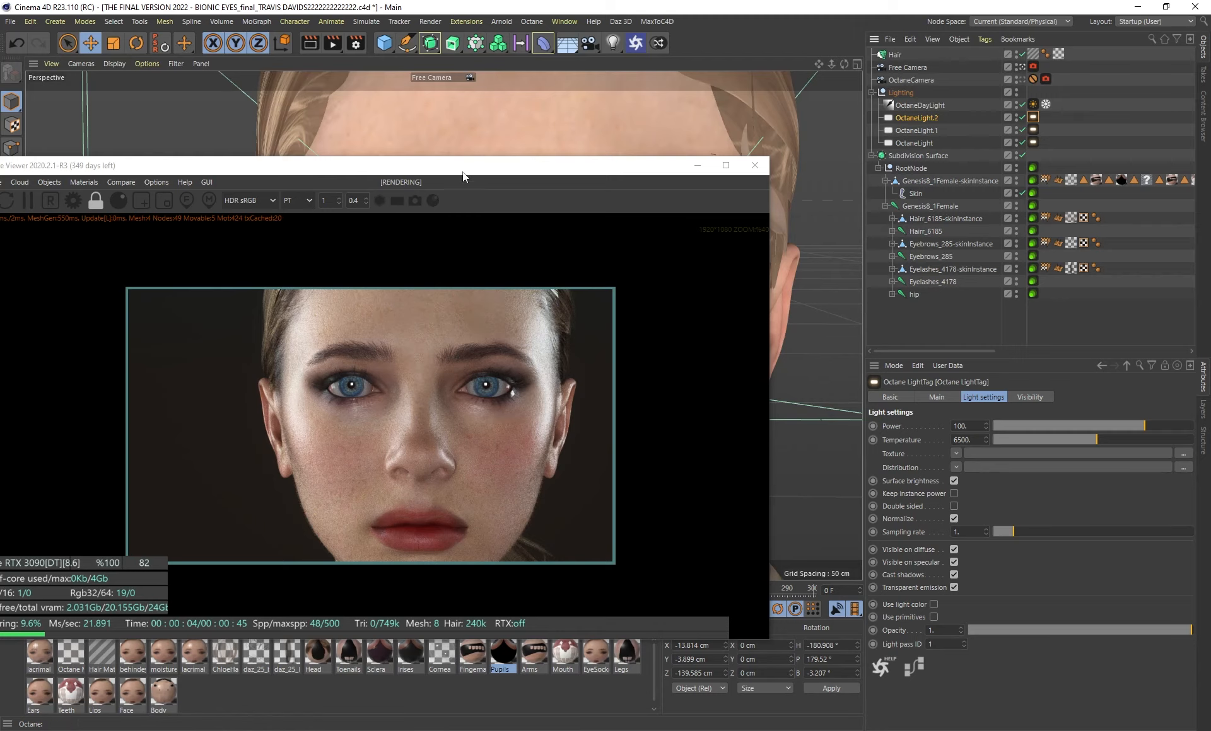
Inspect the light reflections in the rendered eyes up close, keeping the Live Viewer clear of the light settings
left_click_drag(464, 168, 687, 147)
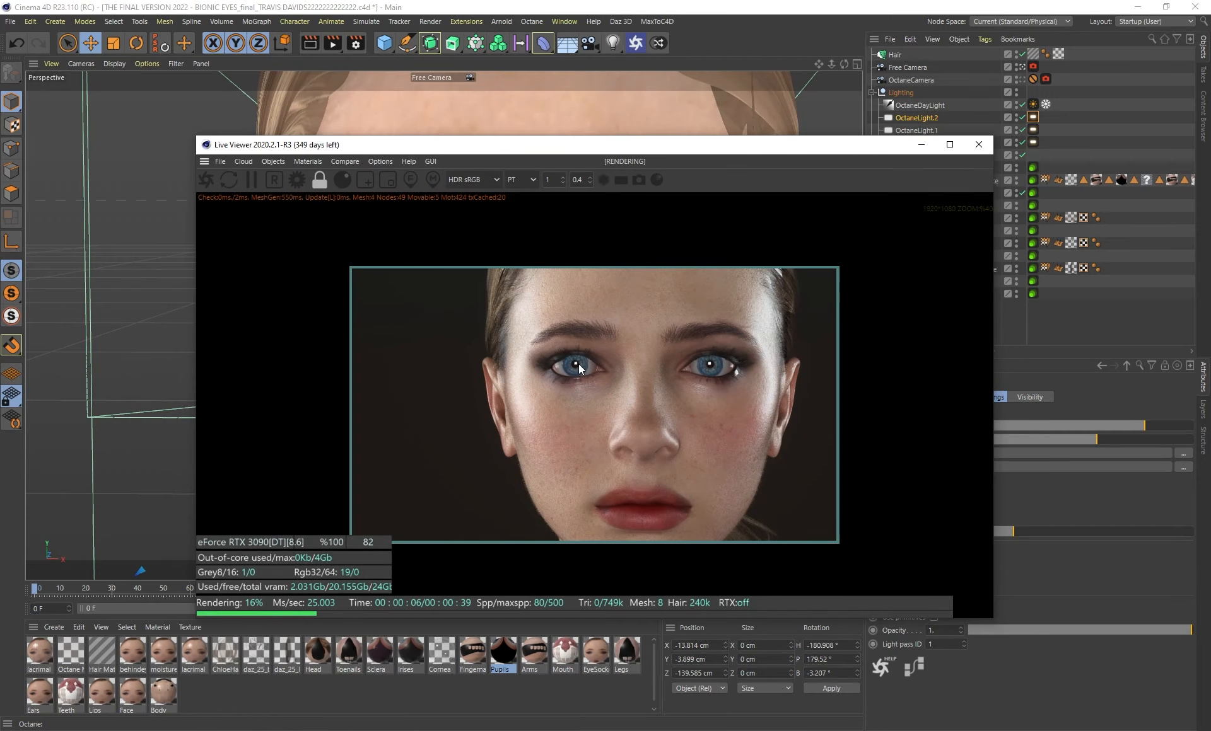
left_click_drag(521, 150, 587, 161)
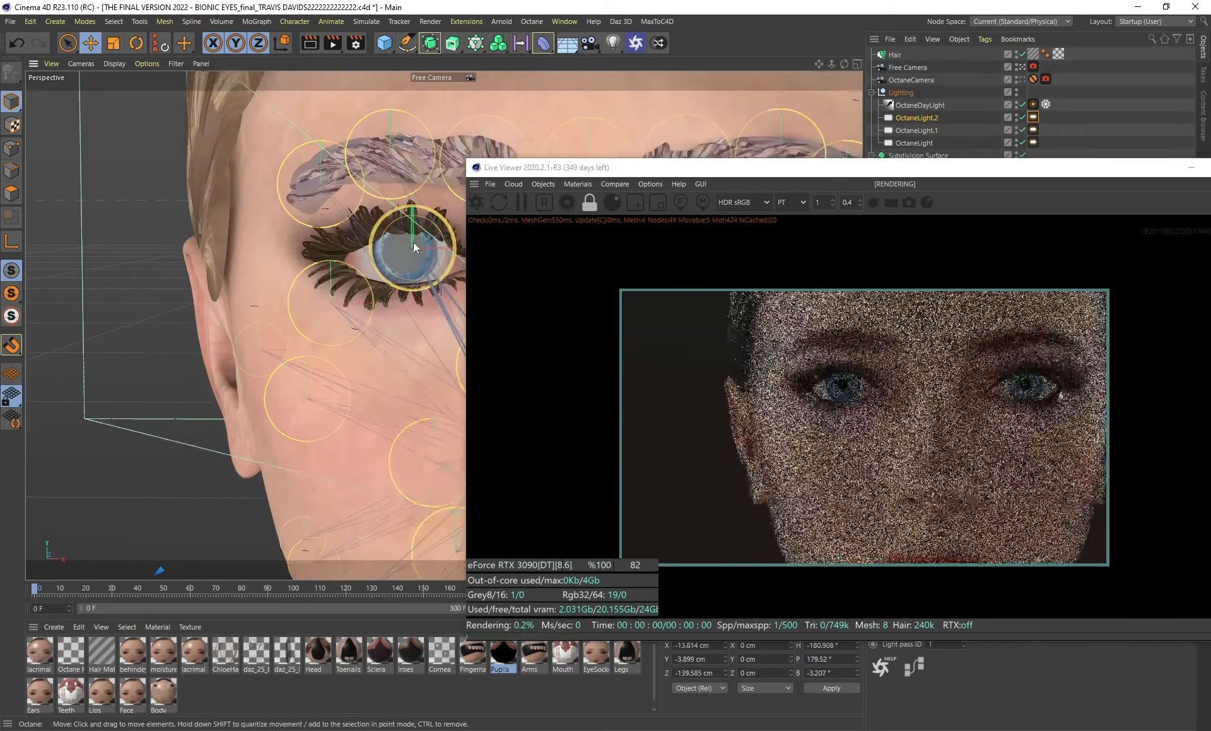
middle_click_drag(414, 248, 342, 276, "alt")
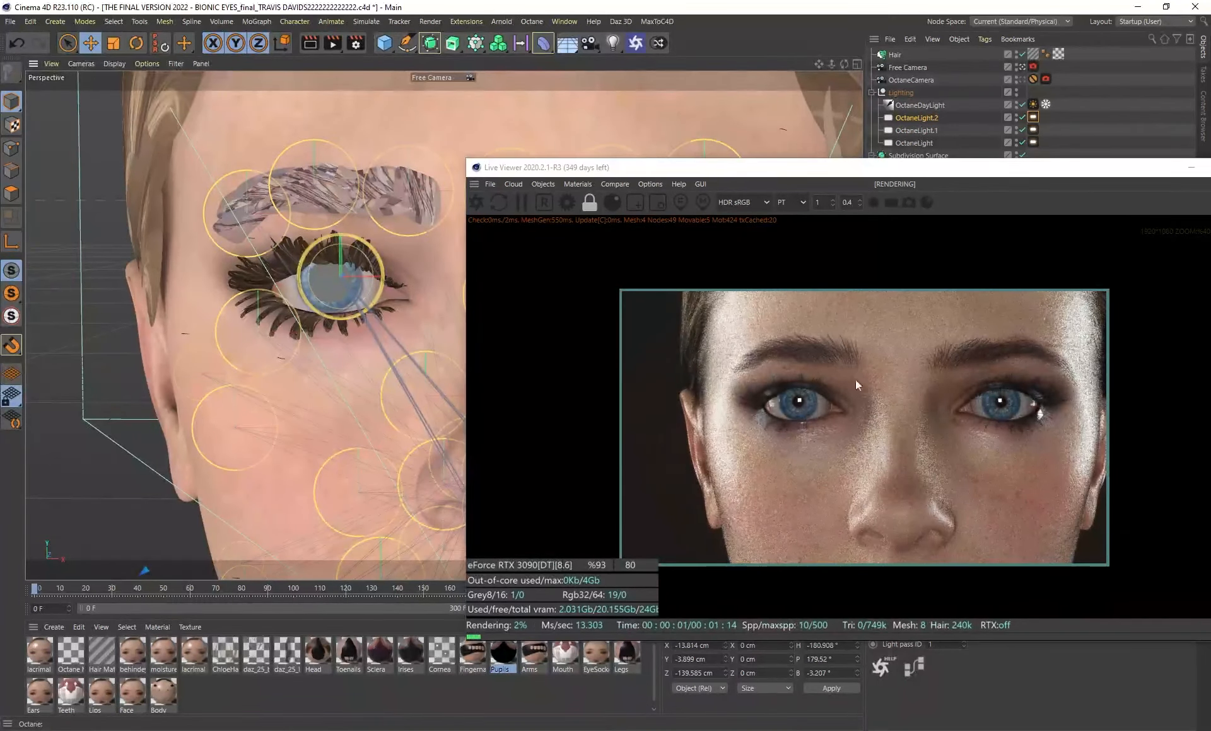
left_click_drag(800, 172, 338, 89)
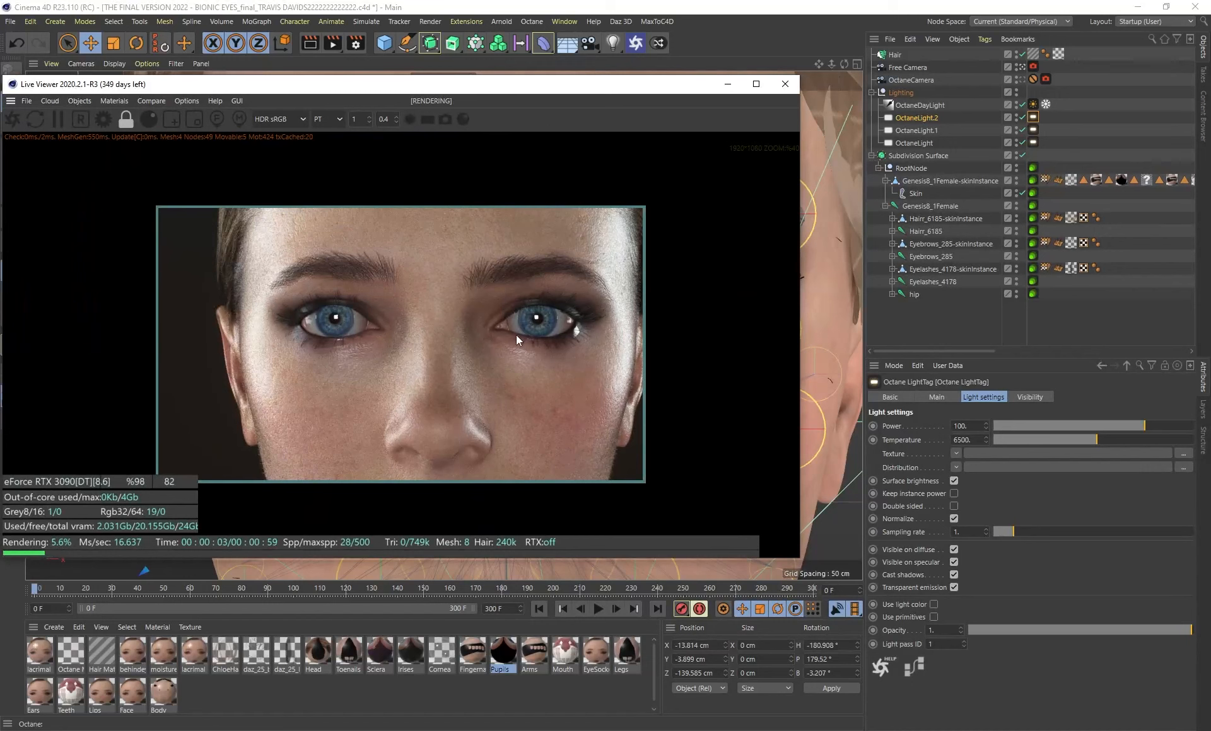
Compare the render with OctaneDayLight disabled and enabled
left_click(920, 105)
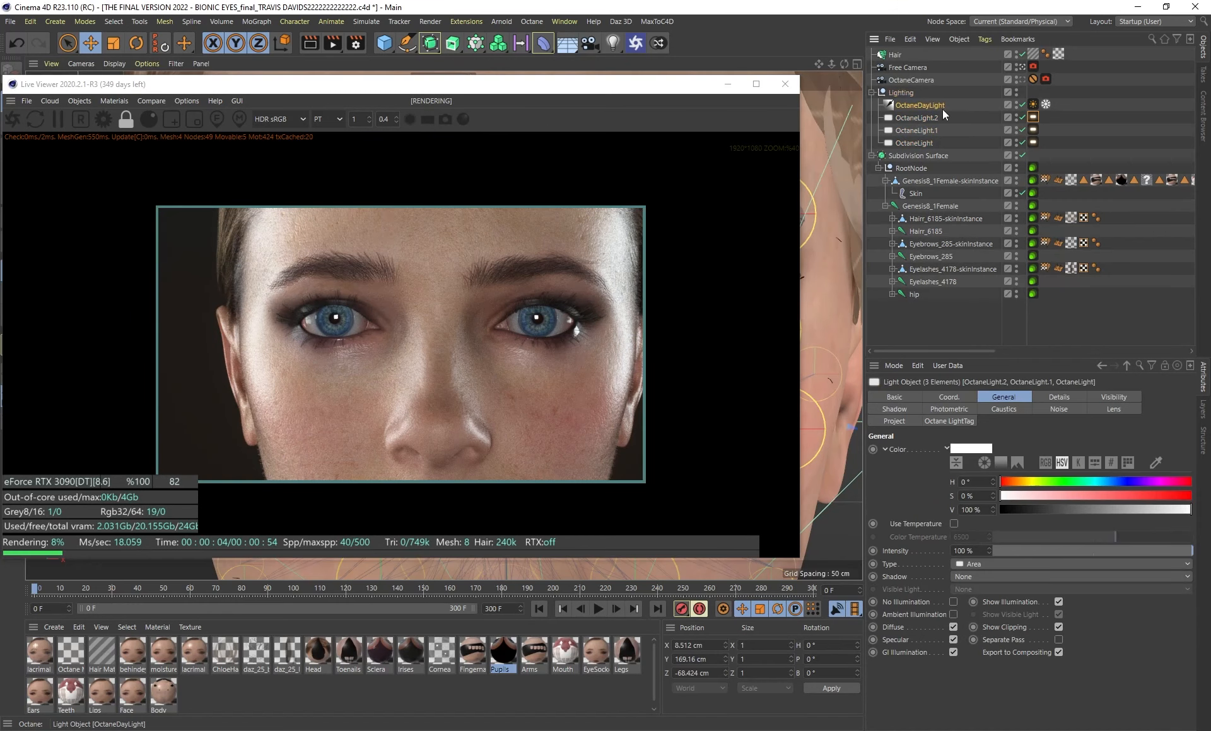
left_click(1023, 105)
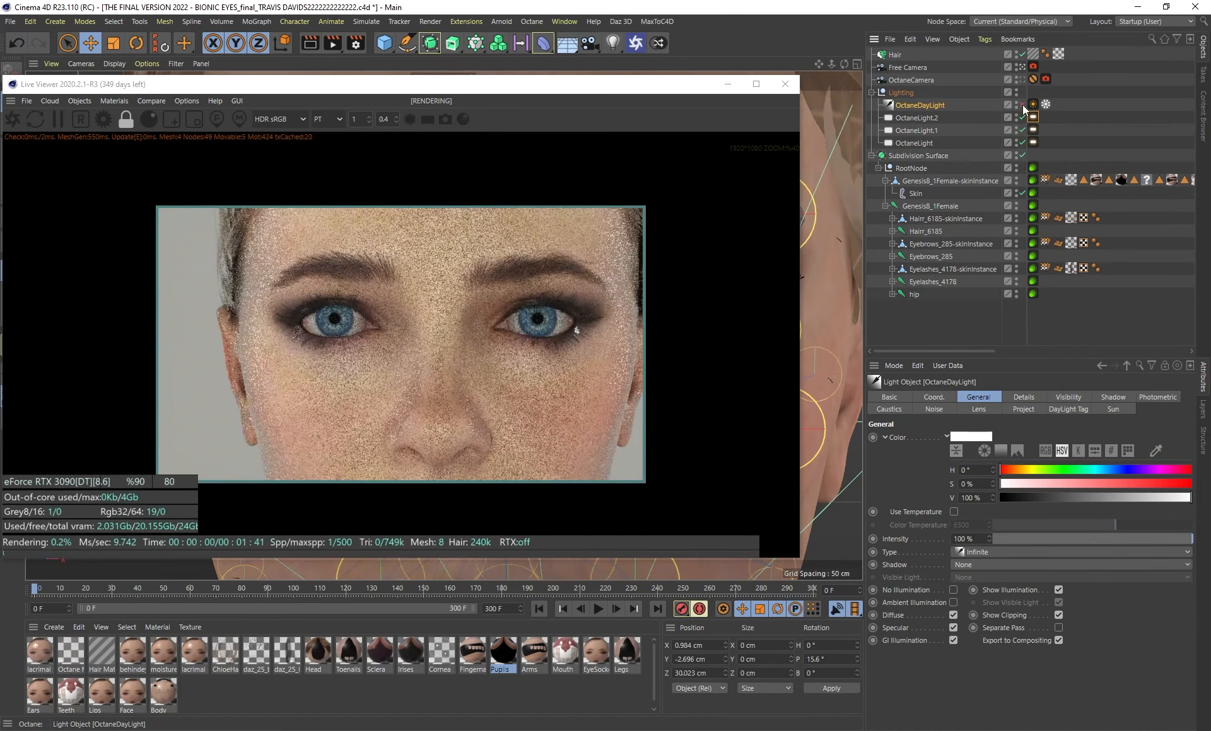
left_click(1022, 106)
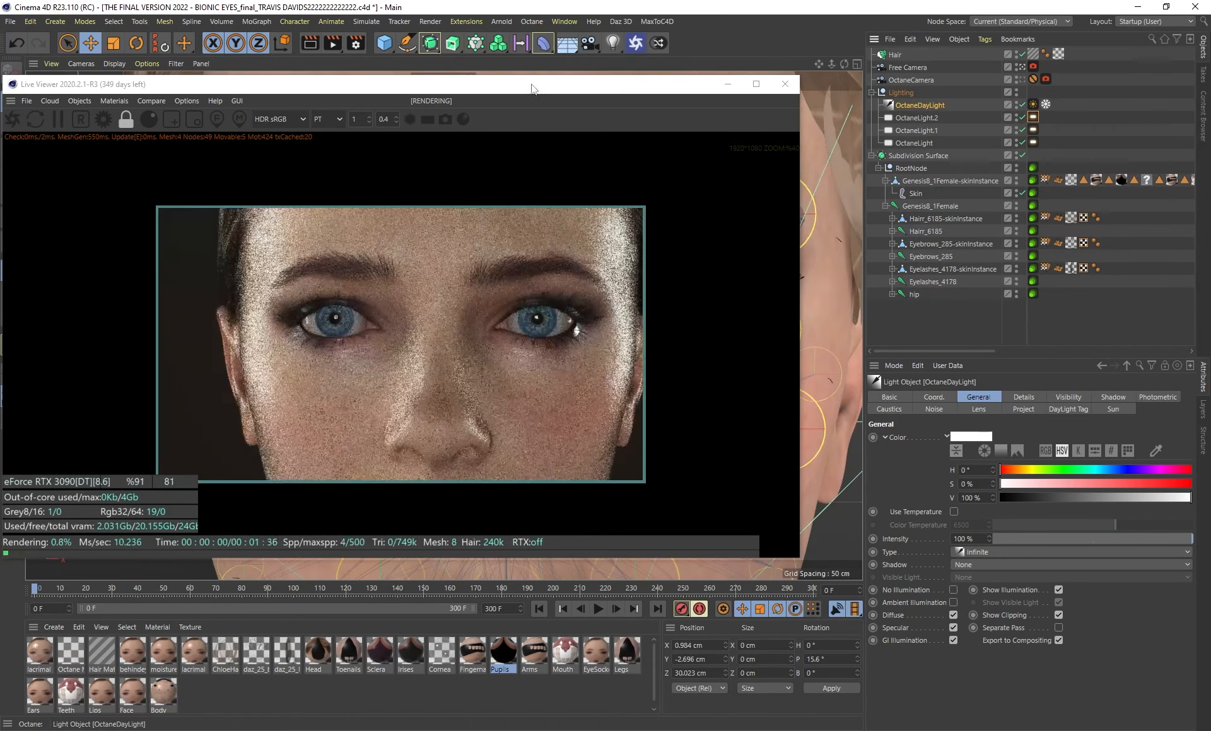
Rotate OctaneDayLight to a pitch of 43.6° and check the lighting on the rendered face
left_click_drag(533, 89, 389, 254)
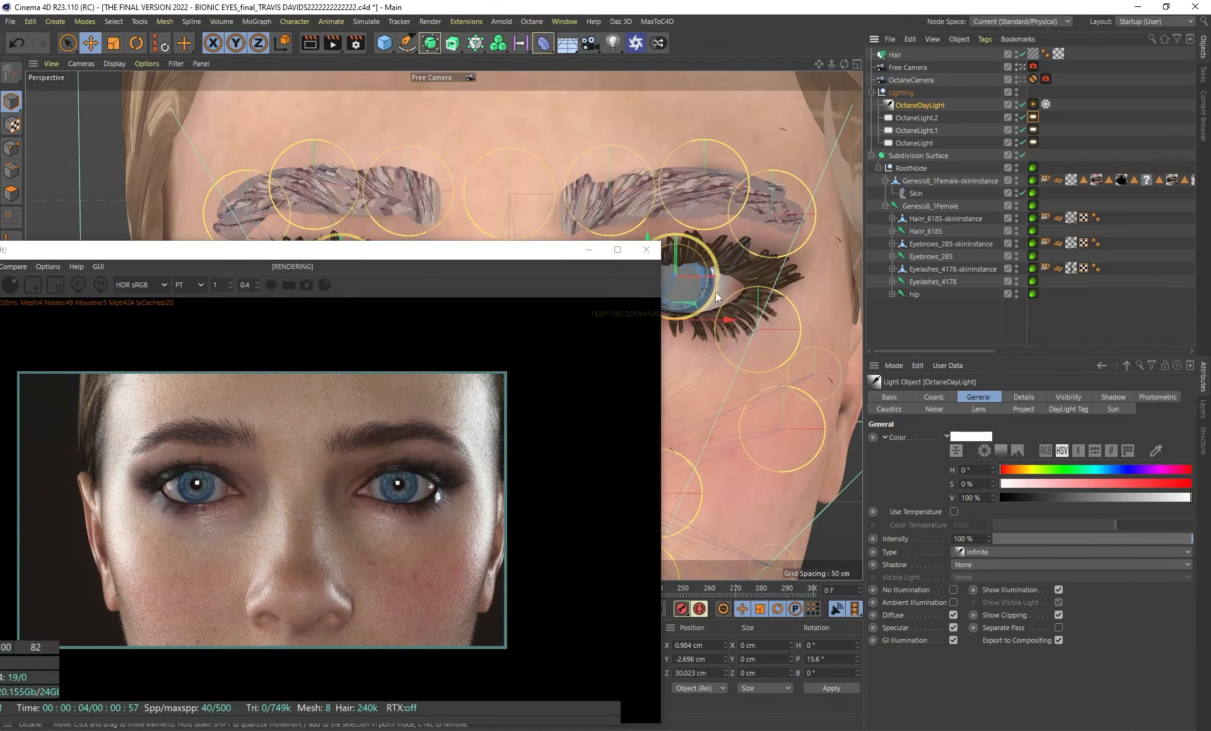
key("r")
left_click_drag(533, 261, 426, 193)
left_click_drag(648, 319, 647, 280)
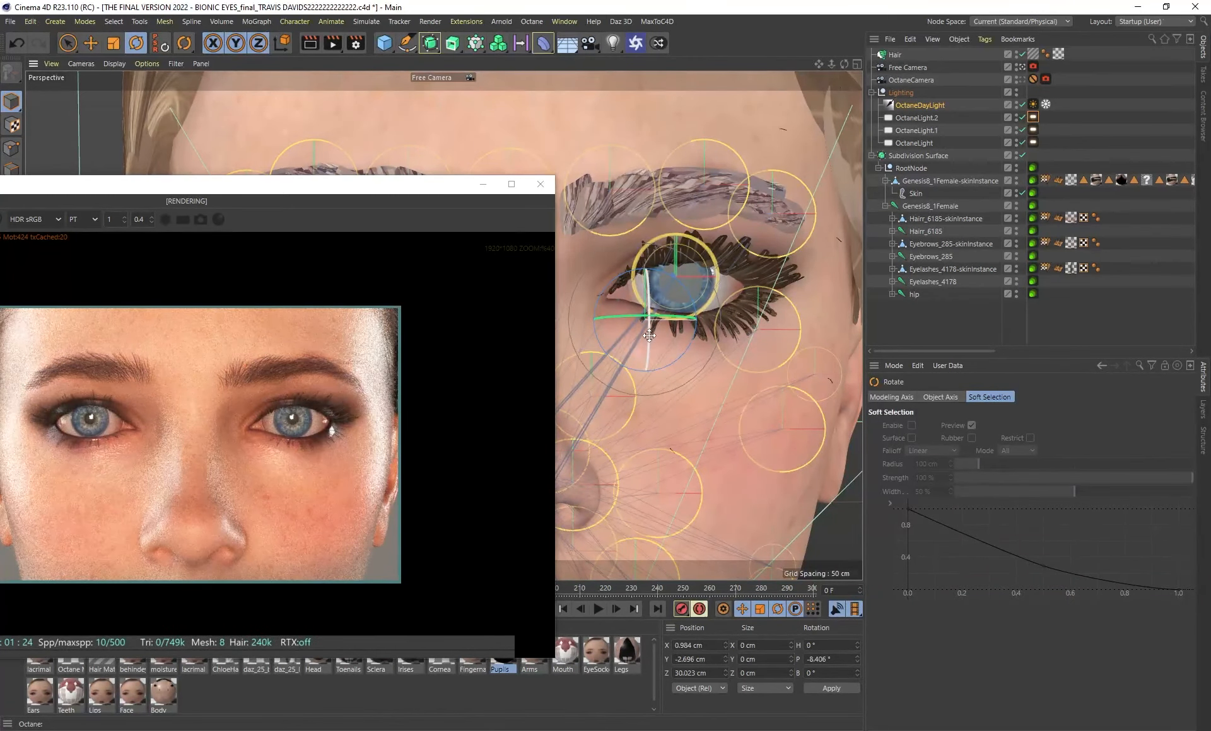
left_click_drag(647, 334, 644, 415)
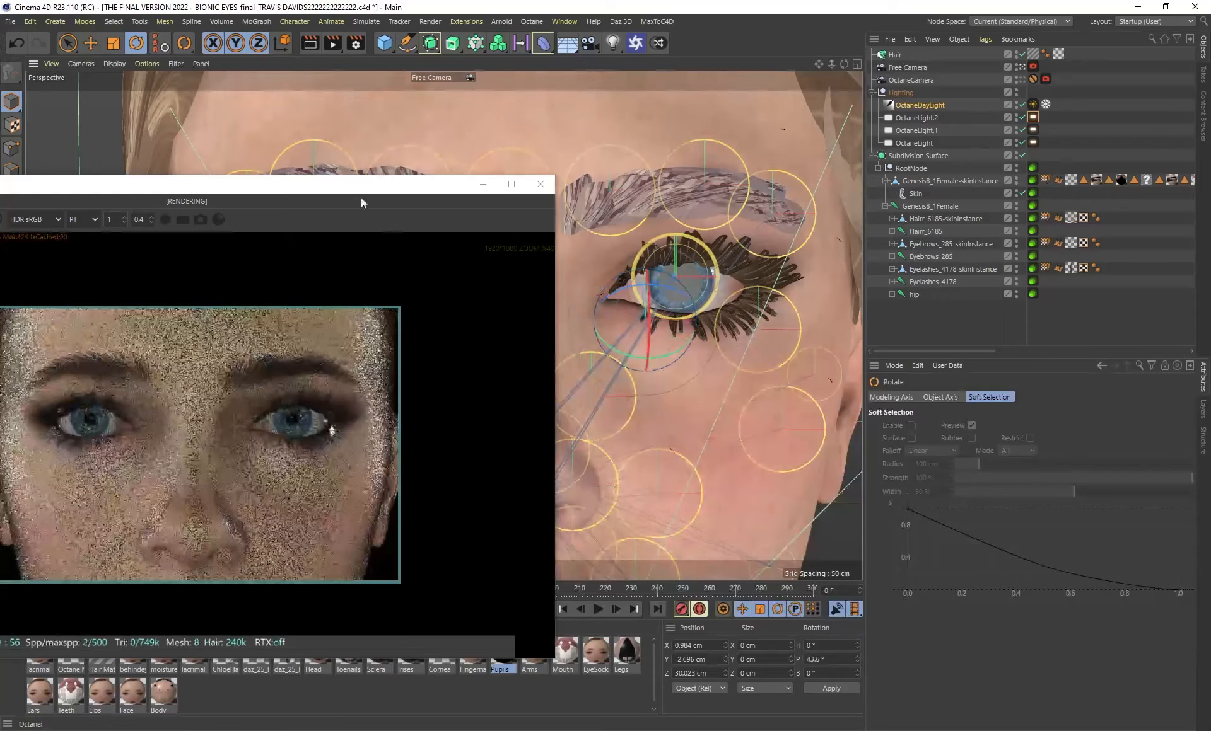
left_click_drag(361, 187, 545, 137)
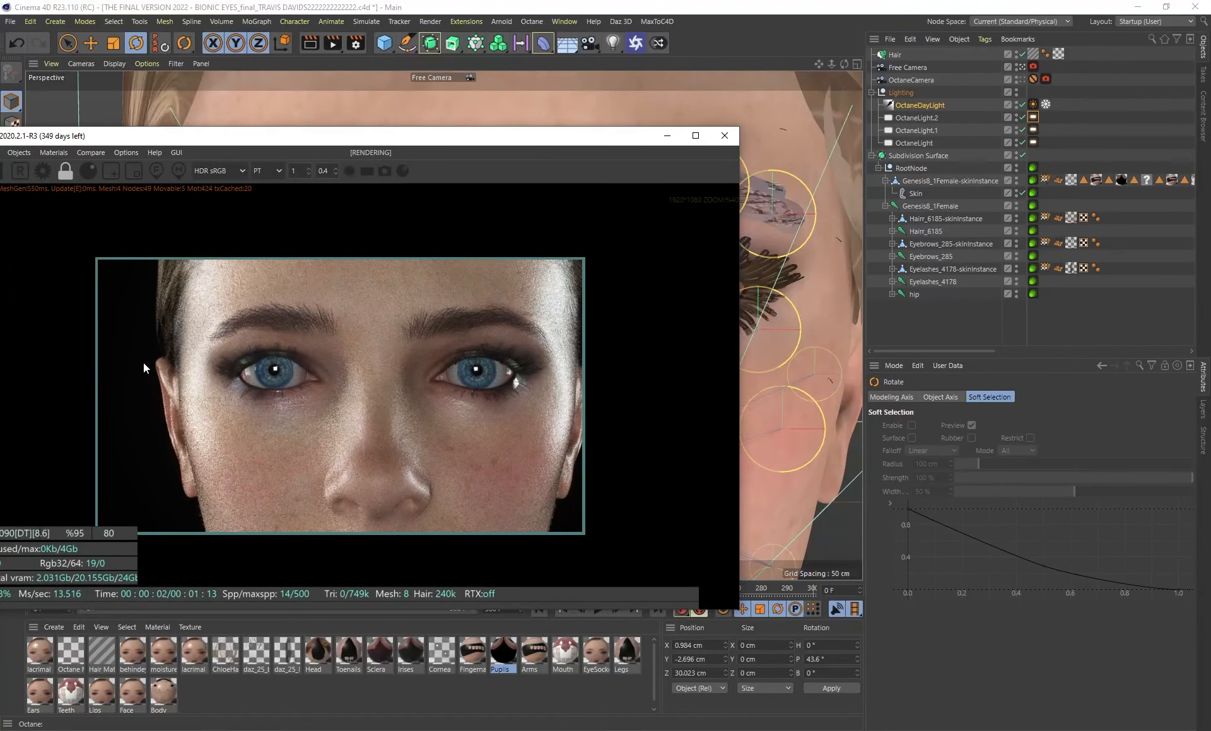
left_click(929, 146)
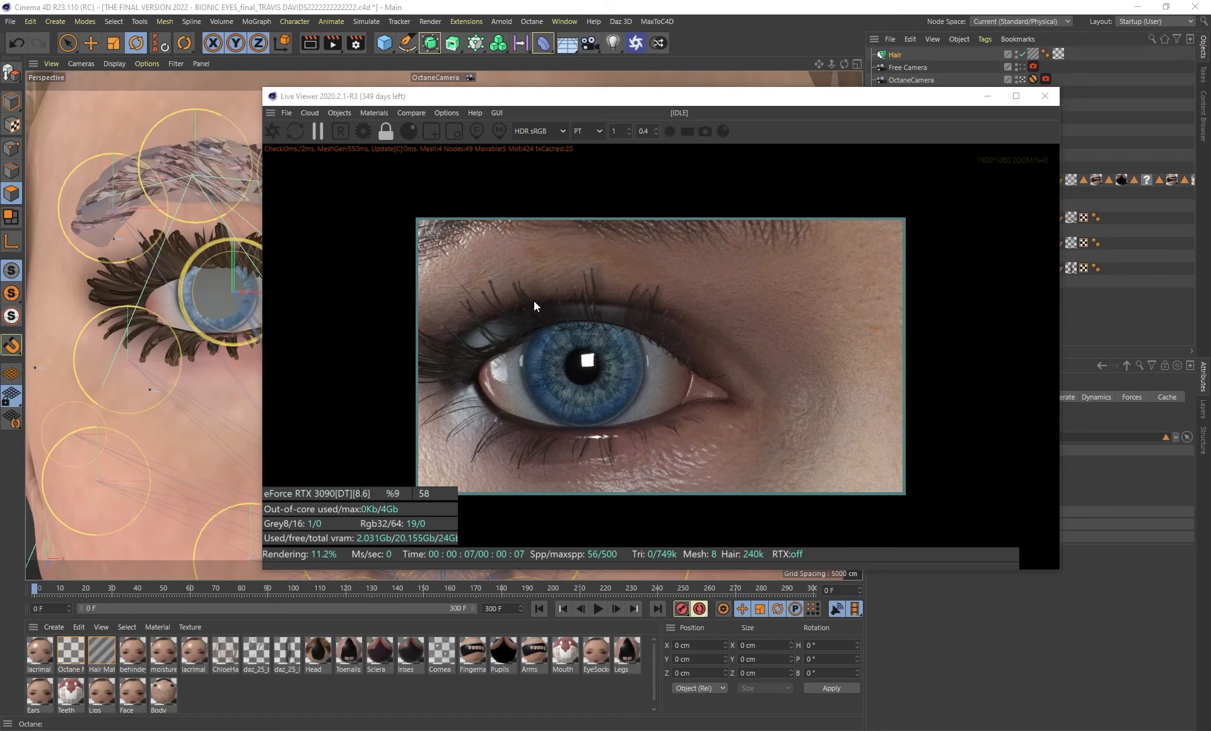
Show the facial polygons stored in the Selection 2 tag of the Genesis8_1Female skin mesh
left_click_drag(613, 106, 390, 136)
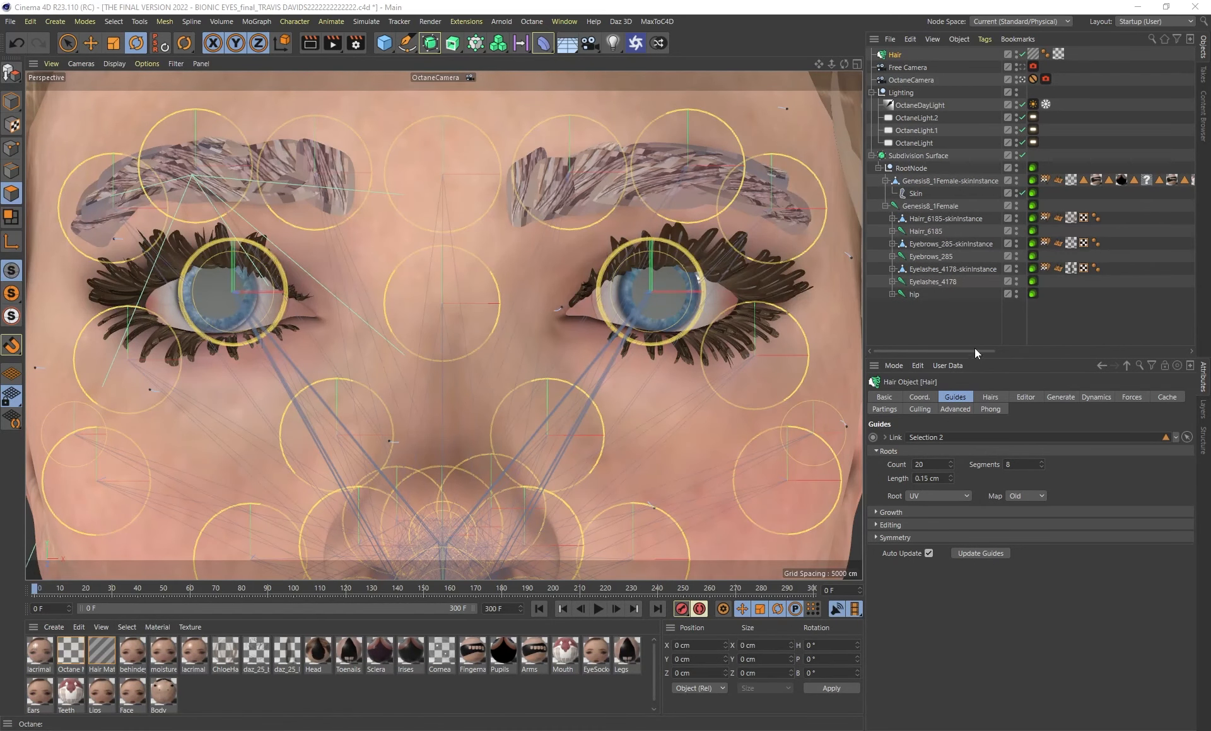
left_click_drag(974, 348, 1119, 348)
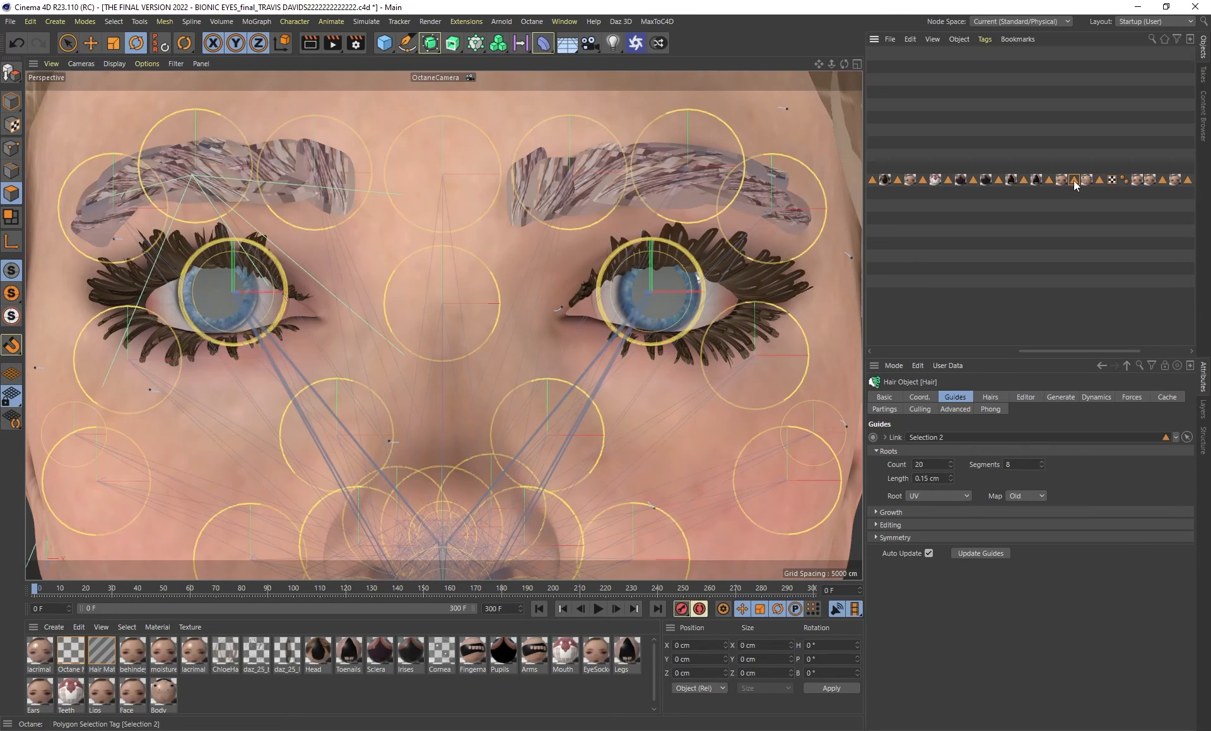
double_click(1074, 180)
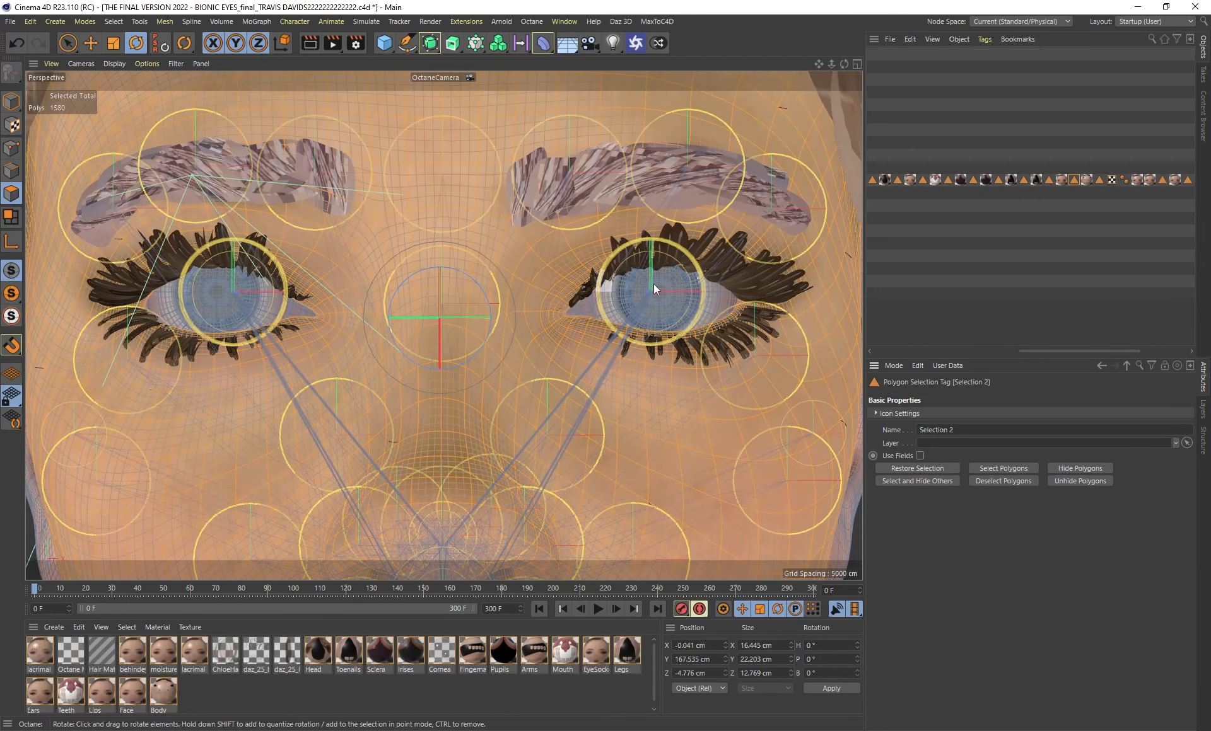
left_click_drag(1060, 350, 944, 350)
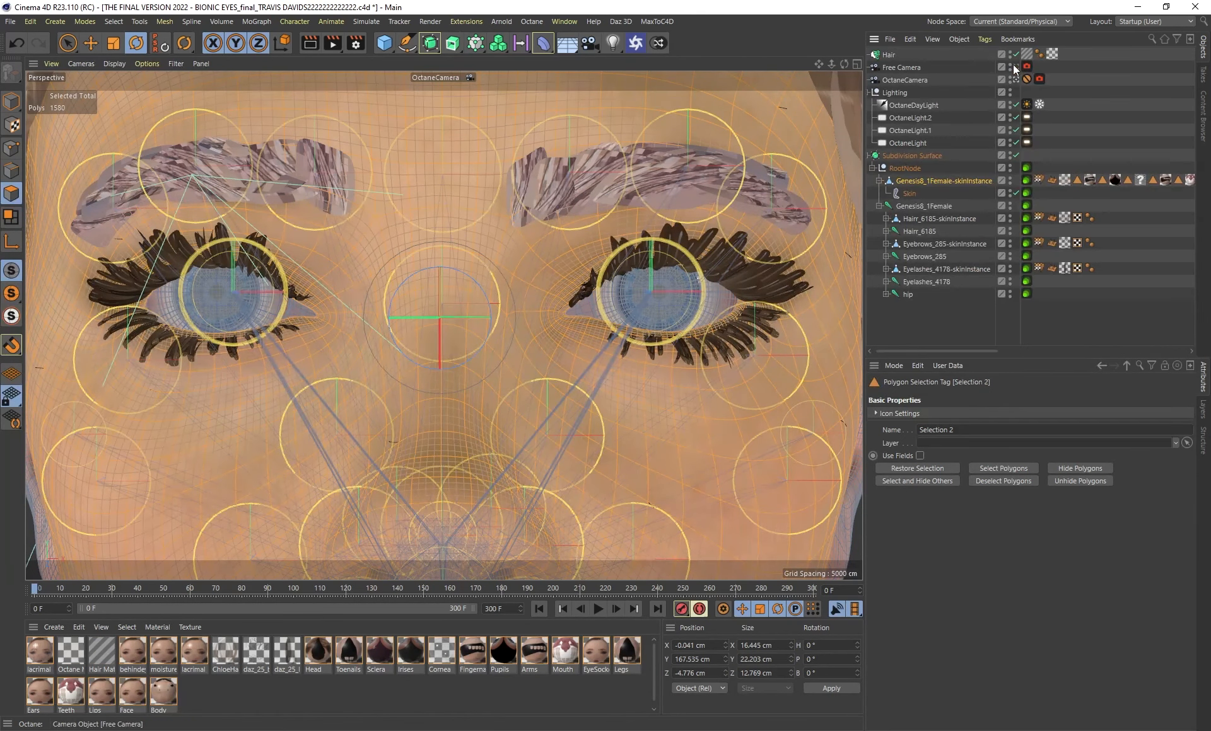
View the face through Free Camera and locate the Add Hair command among the hair objects
left_click(1015, 66)
left_click_drag(602, 300, 546, 269, "alt")
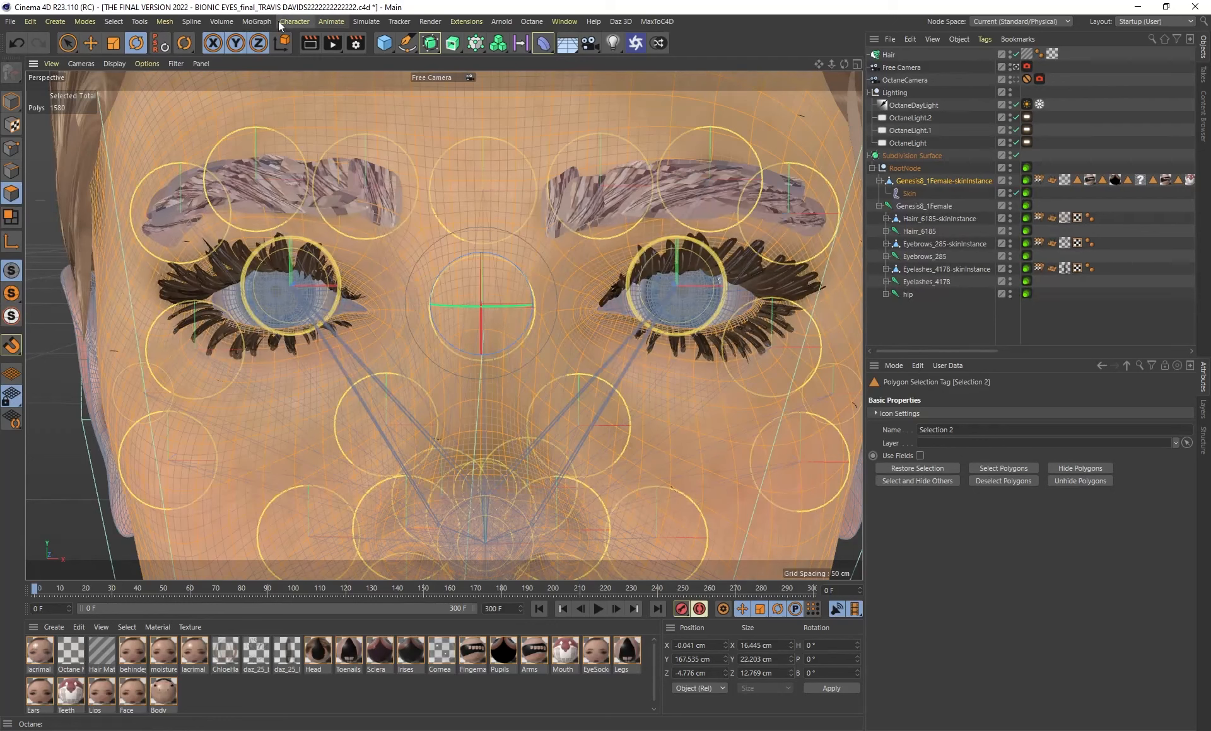
left_click(304, 23)
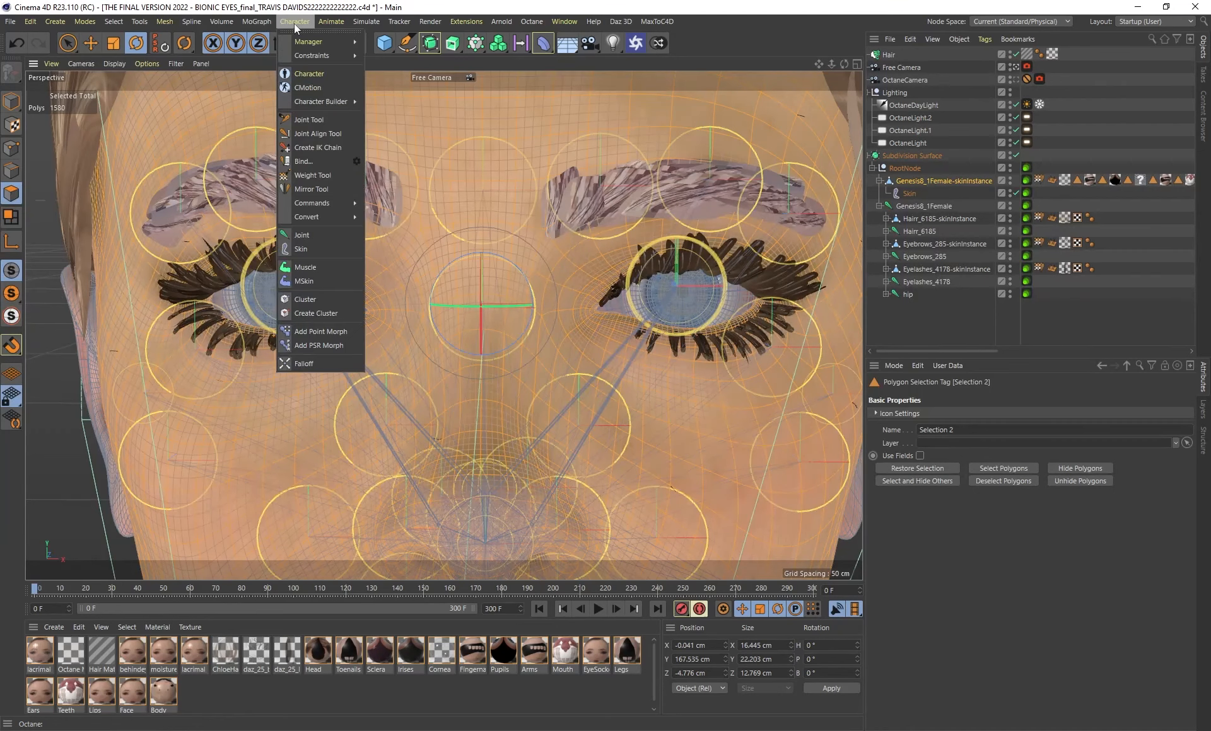
mouse_move(377, 25)
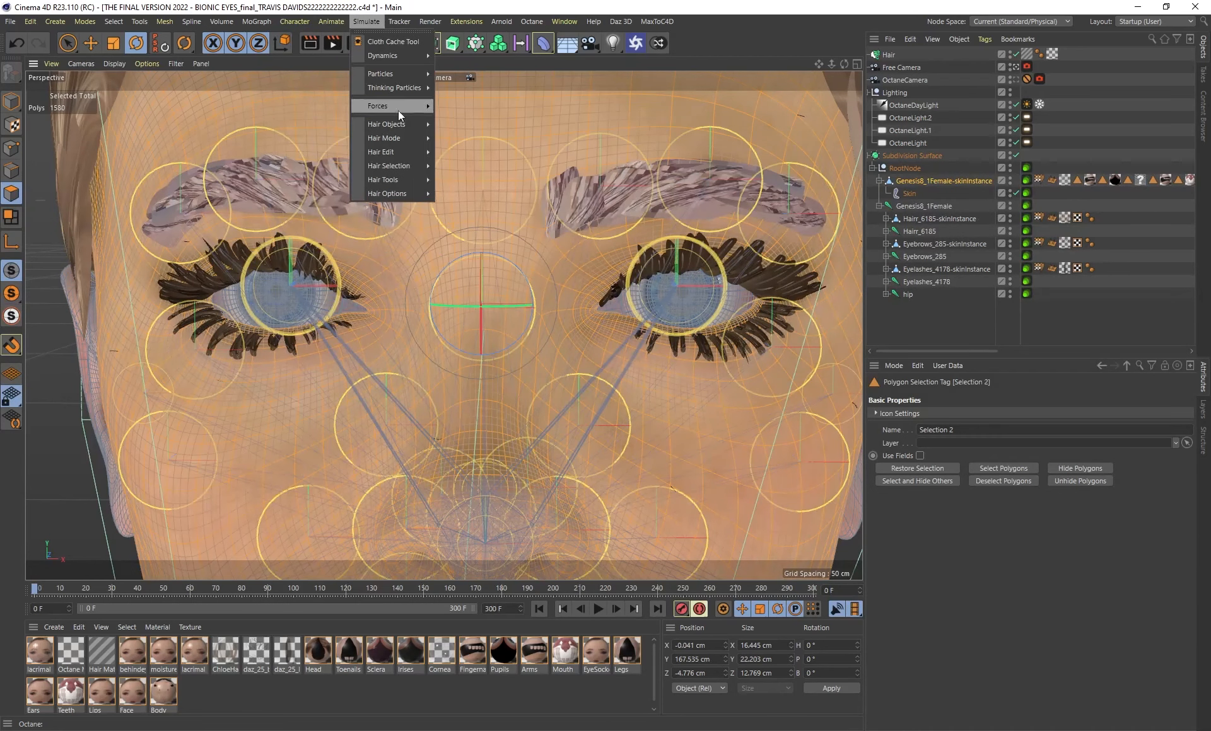
mouse_move(393, 125)
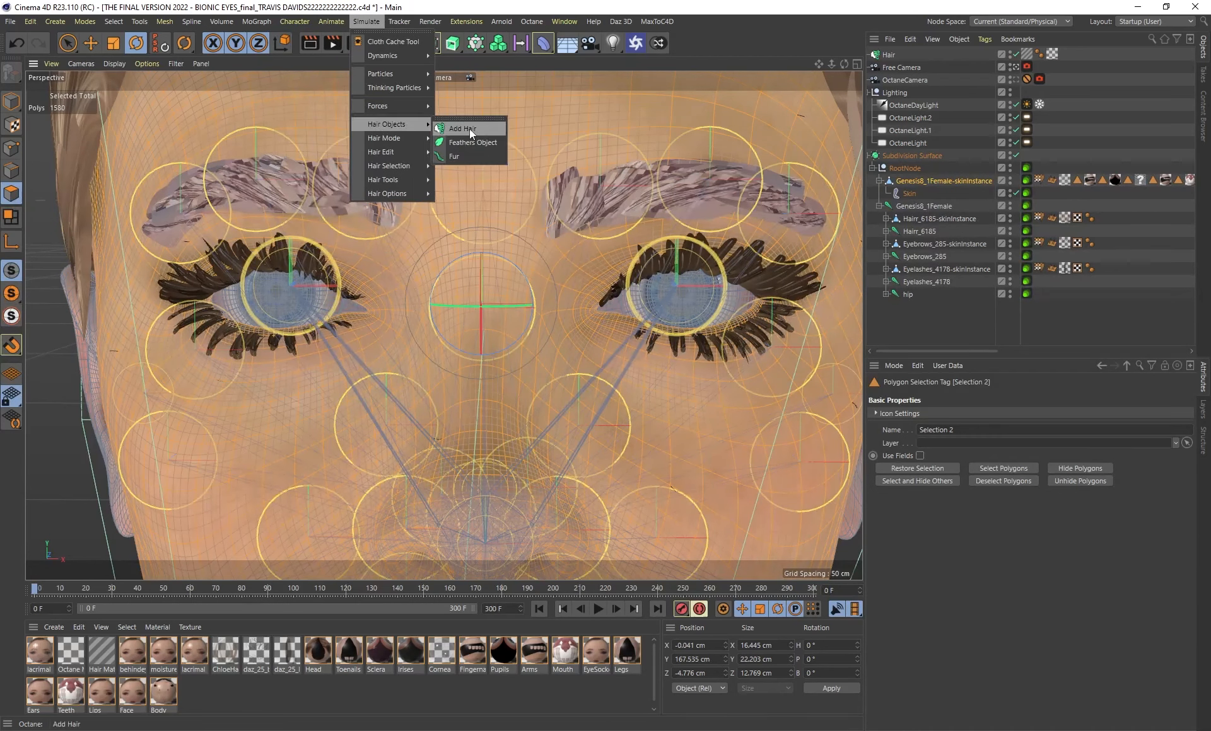
left_click(486, 133)
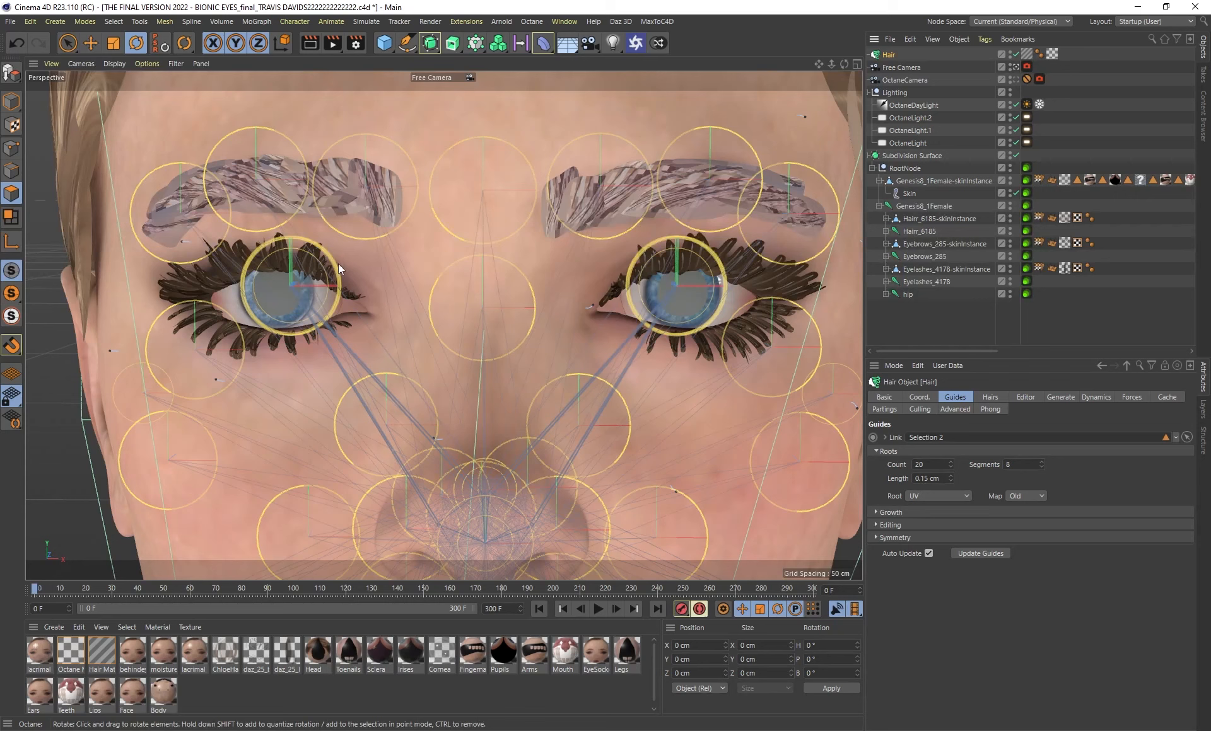
Review the Hair object's hair count, segments, growth and dynamics settings, and inspect the fine facial hairs in the render
left_click(993, 397)
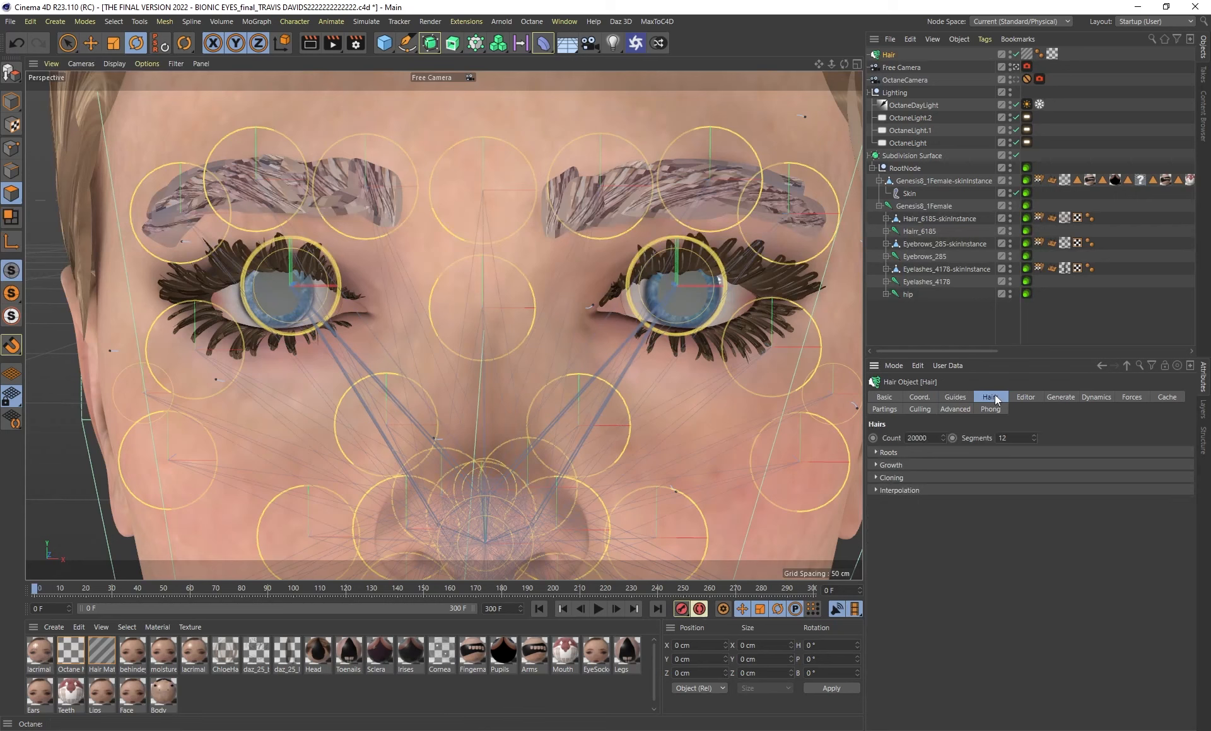
double_click(918, 438)
left_click_drag(1009, 438, 994, 439)
left_click(955, 542)
left_click(877, 466)
left_click(877, 466)
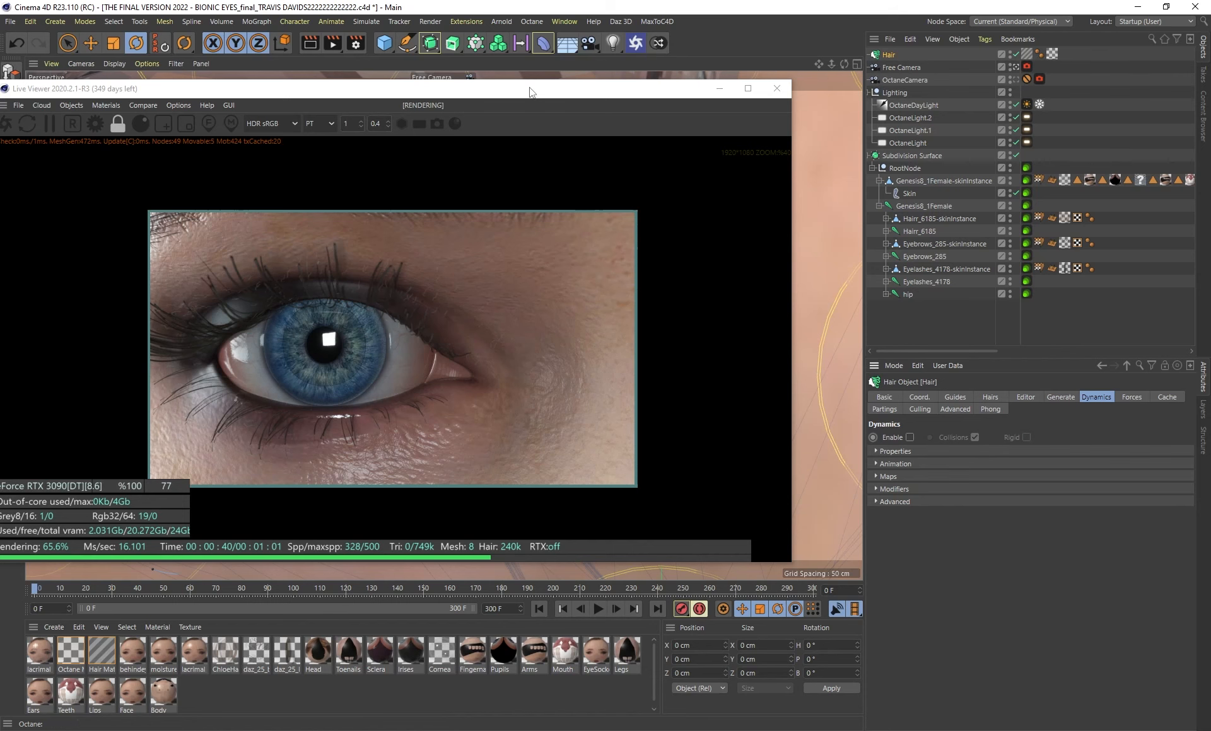
left_click_drag(534, 88, 581, 63)
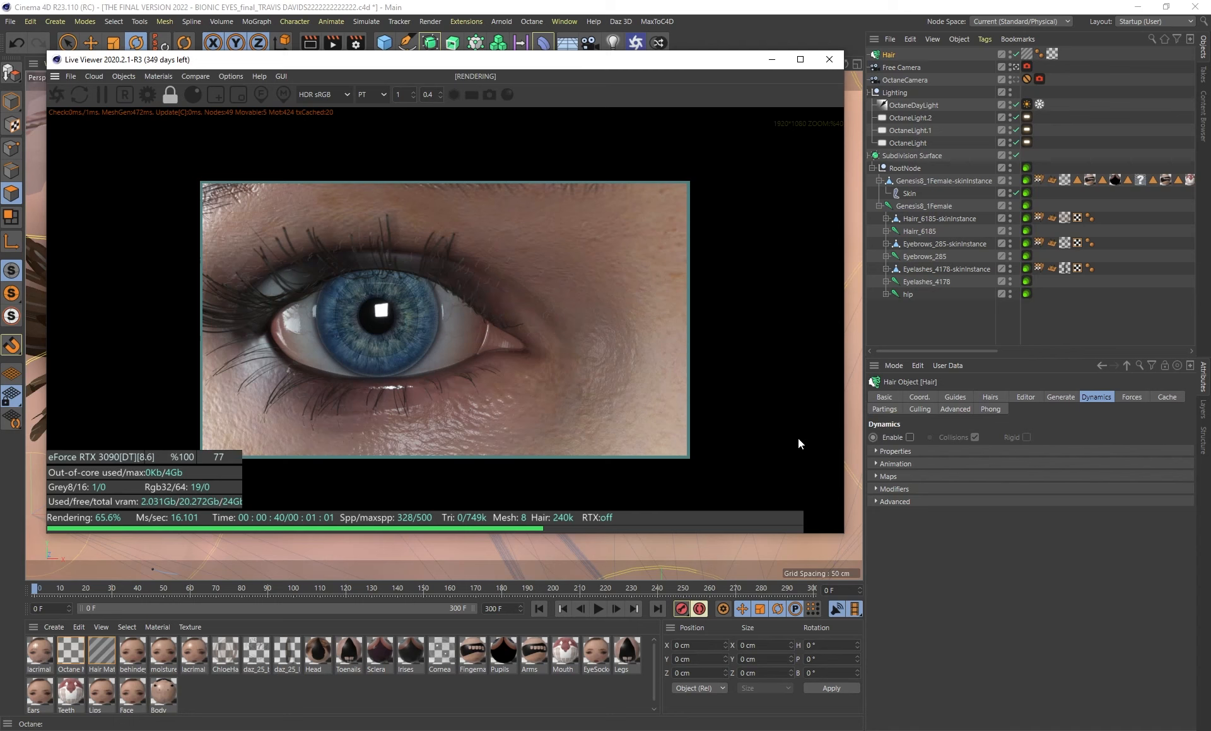
left_click_drag(524, 61, 575, 77)
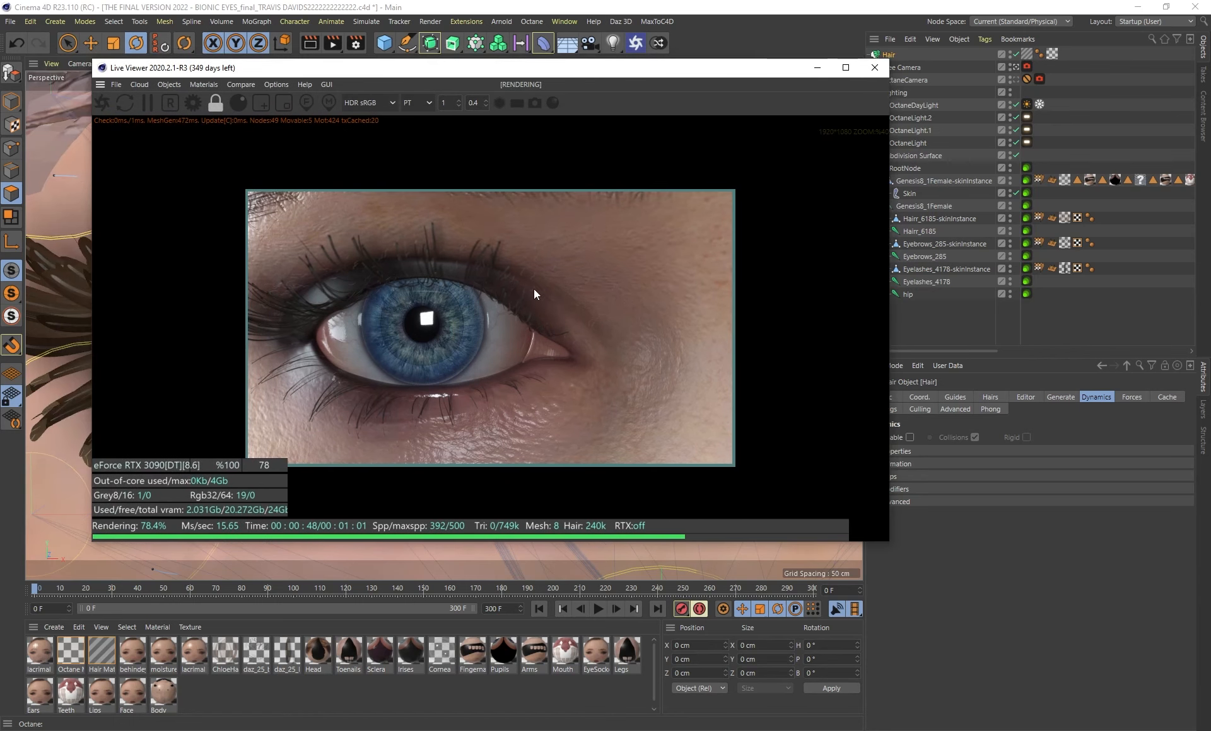
Try a guide length of 0.4 cm on the Hair object and undo the change
left_click(954, 398)
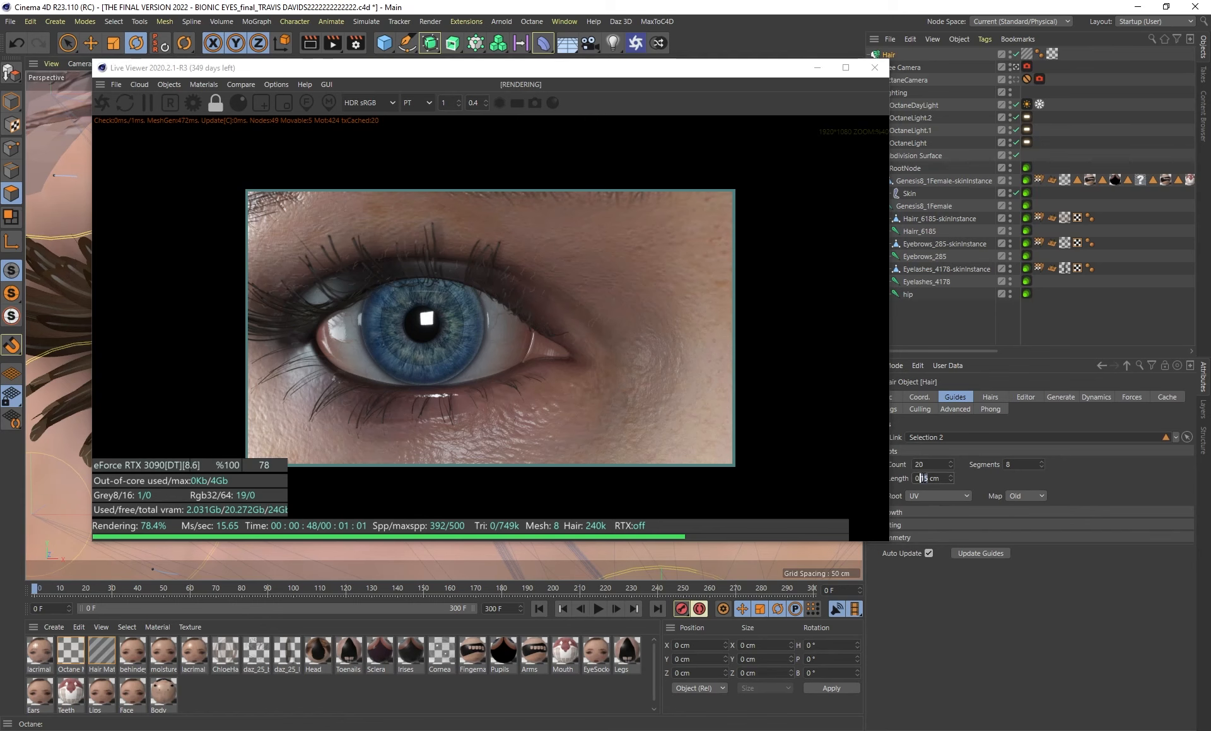
double_click(922, 478)
type("4")
key("Return")
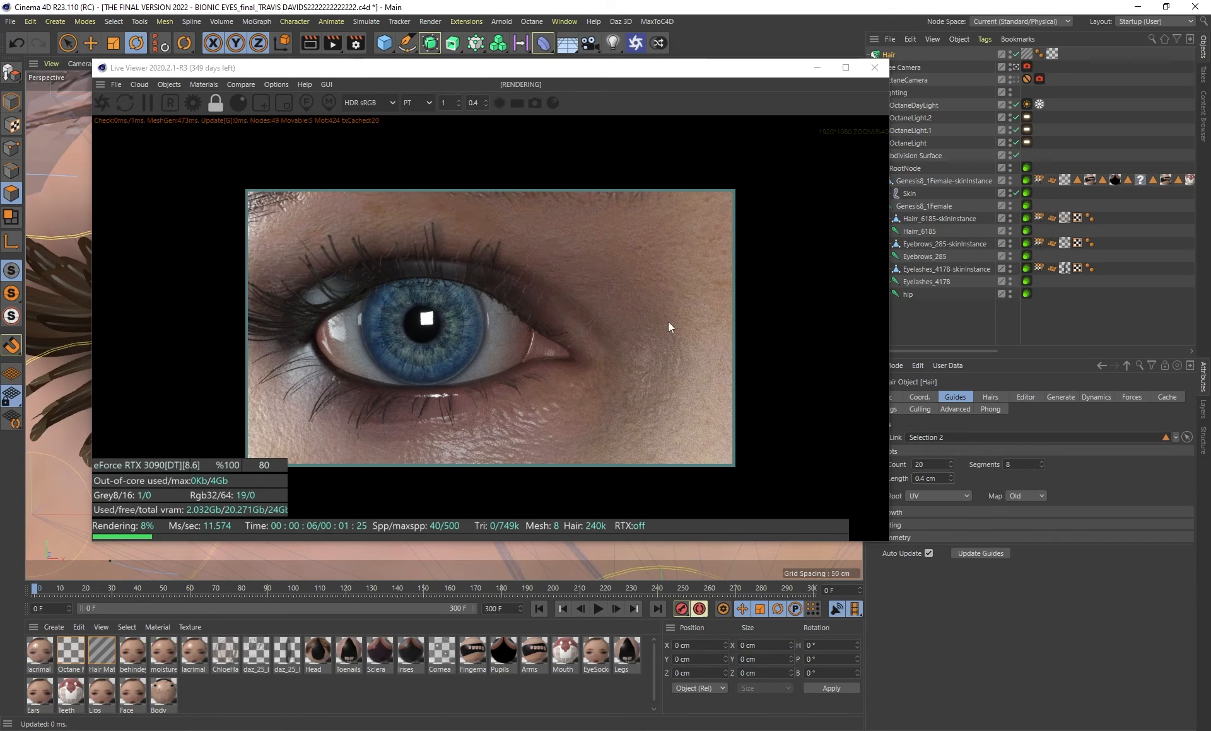
key("ctrl+z")
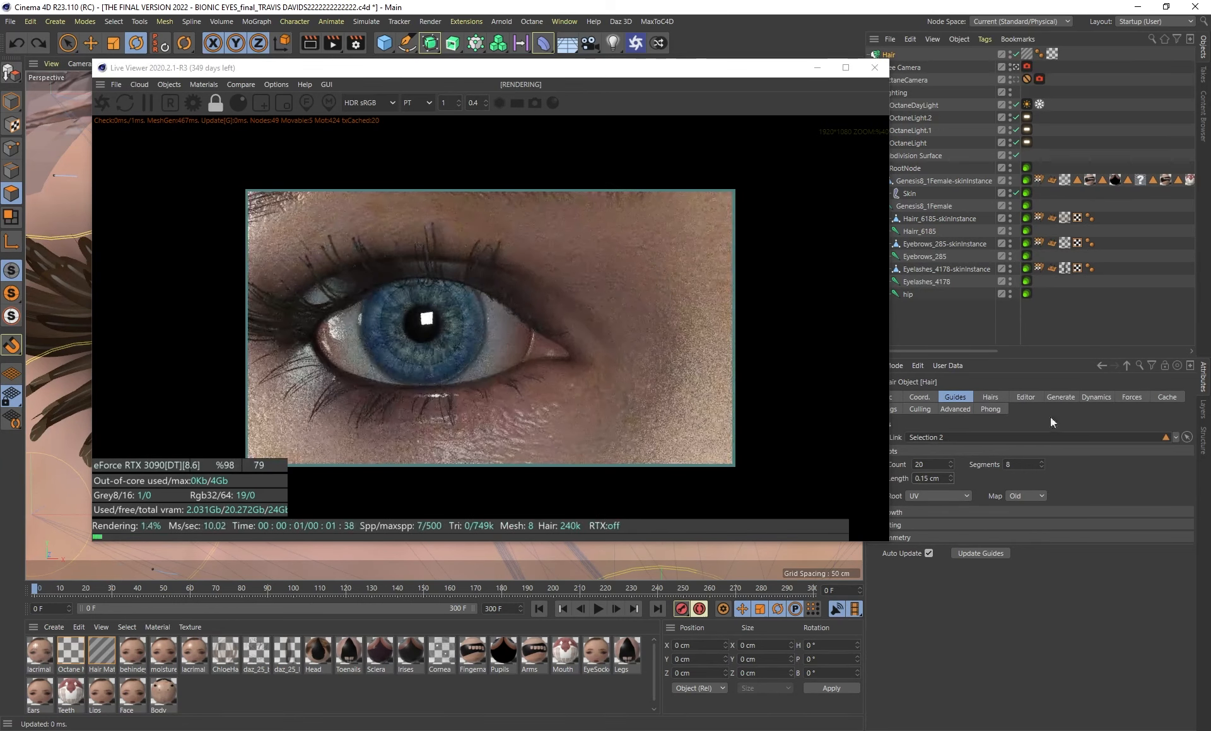
Check the Hair object's dynamics and forces settings, keeping the Live Viewer clear of them
left_click(1096, 397)
left_click(1133, 398)
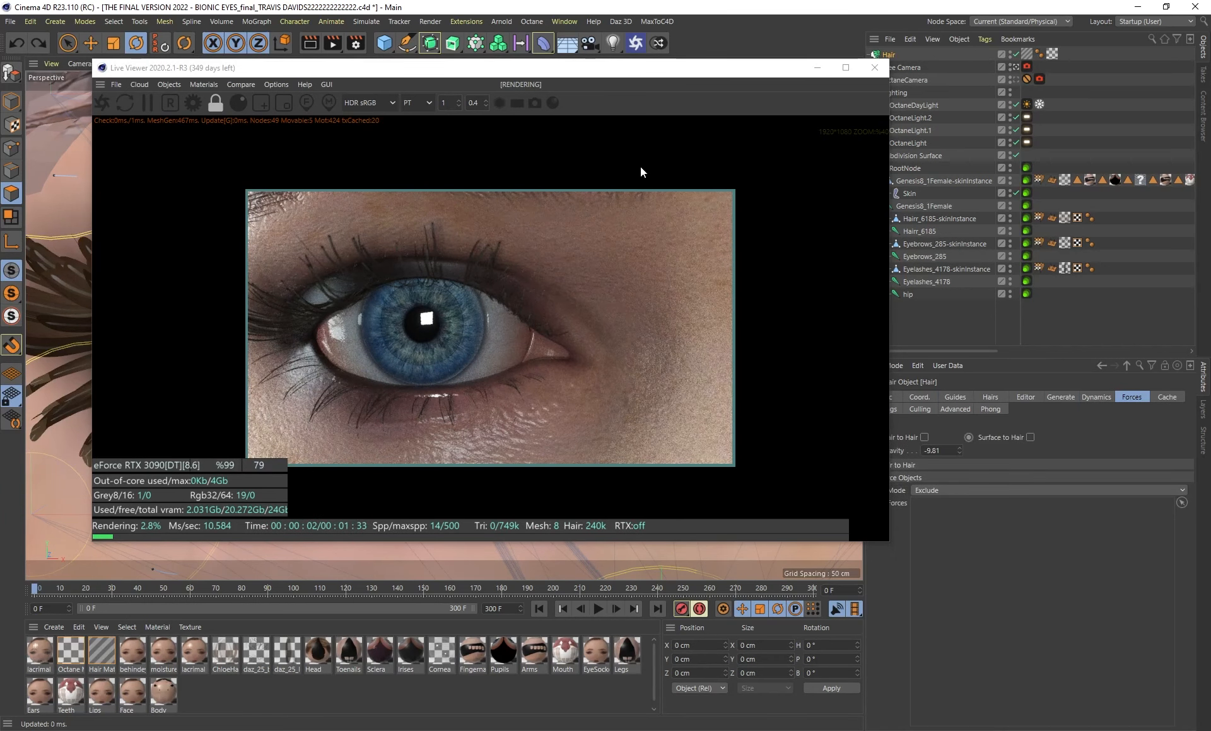
left_click_drag(608, 68, 548, 62)
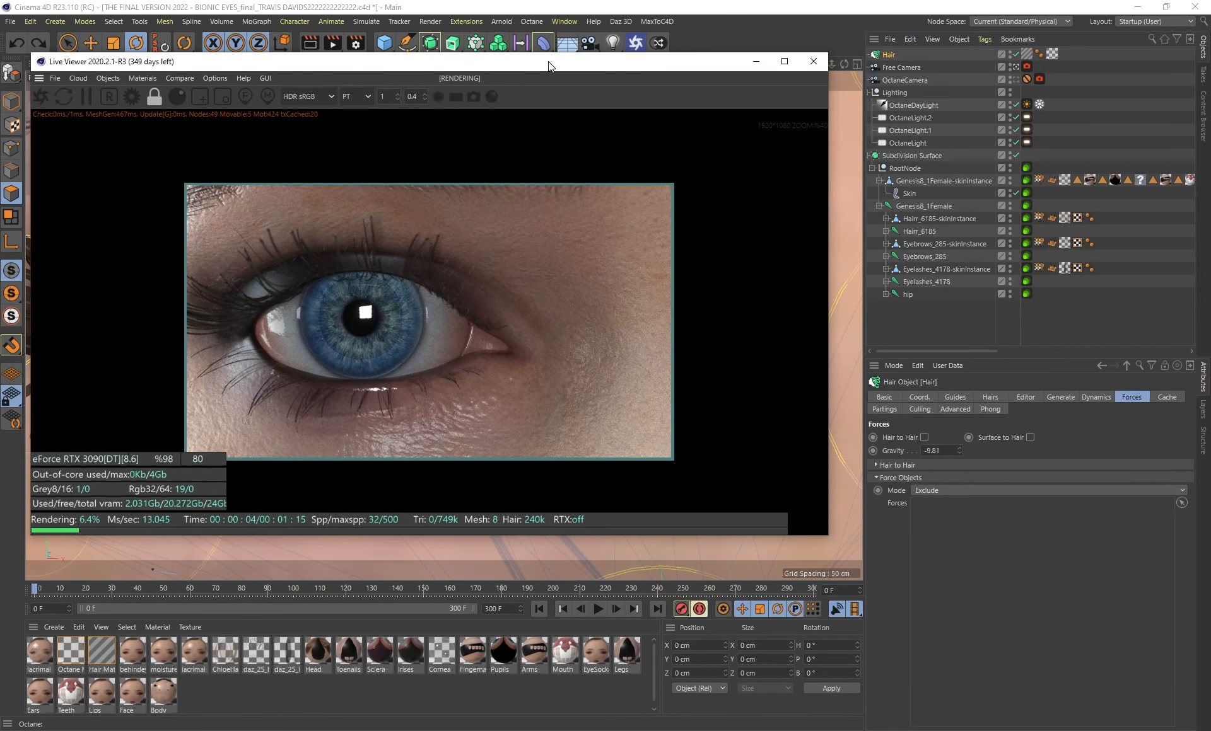
Open Hair Mat and examine its color, specular, thickness, length and kink settings
double_click(102, 653)
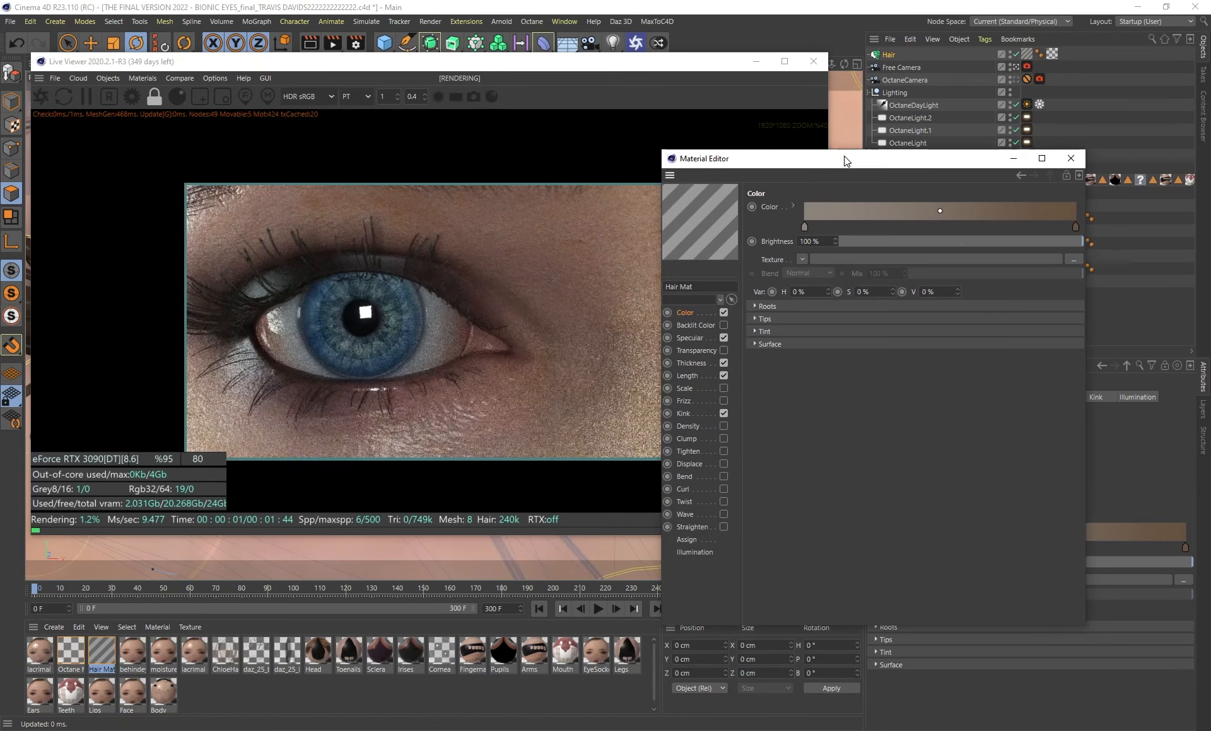
left_click_drag(316, 85, 788, 158)
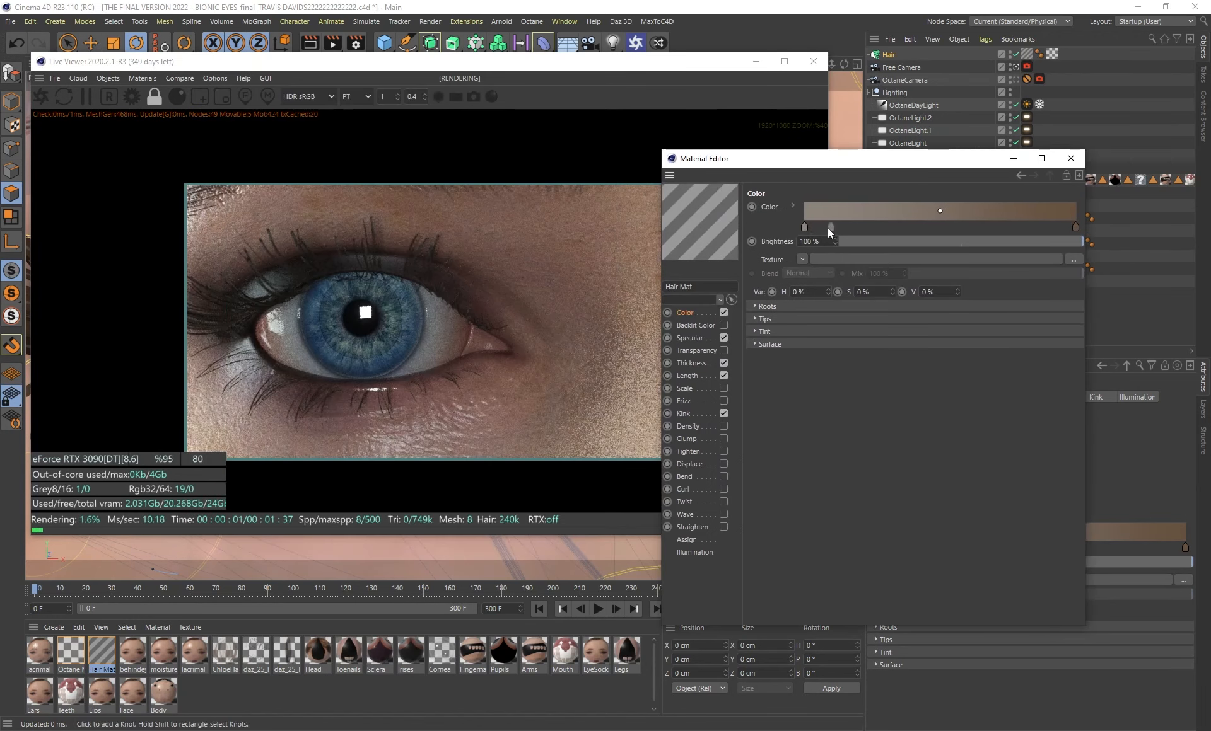
left_click(690, 339)
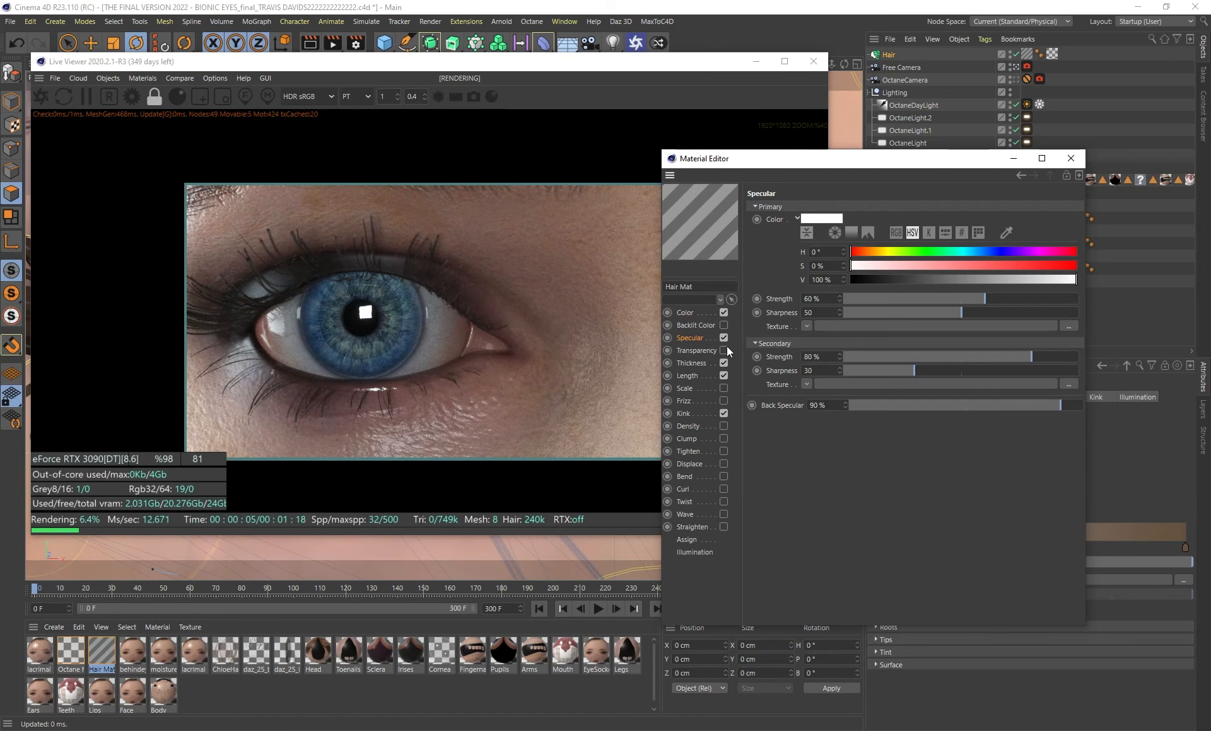
left_click(689, 364)
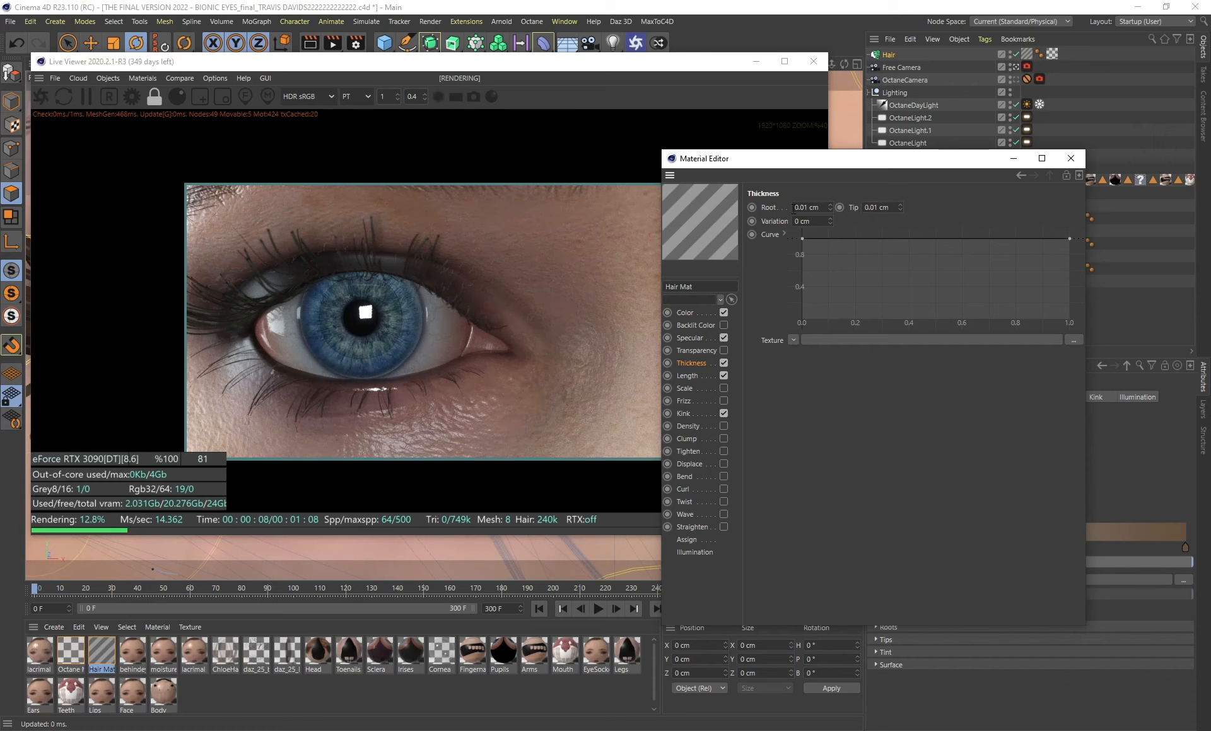
left_click(689, 377)
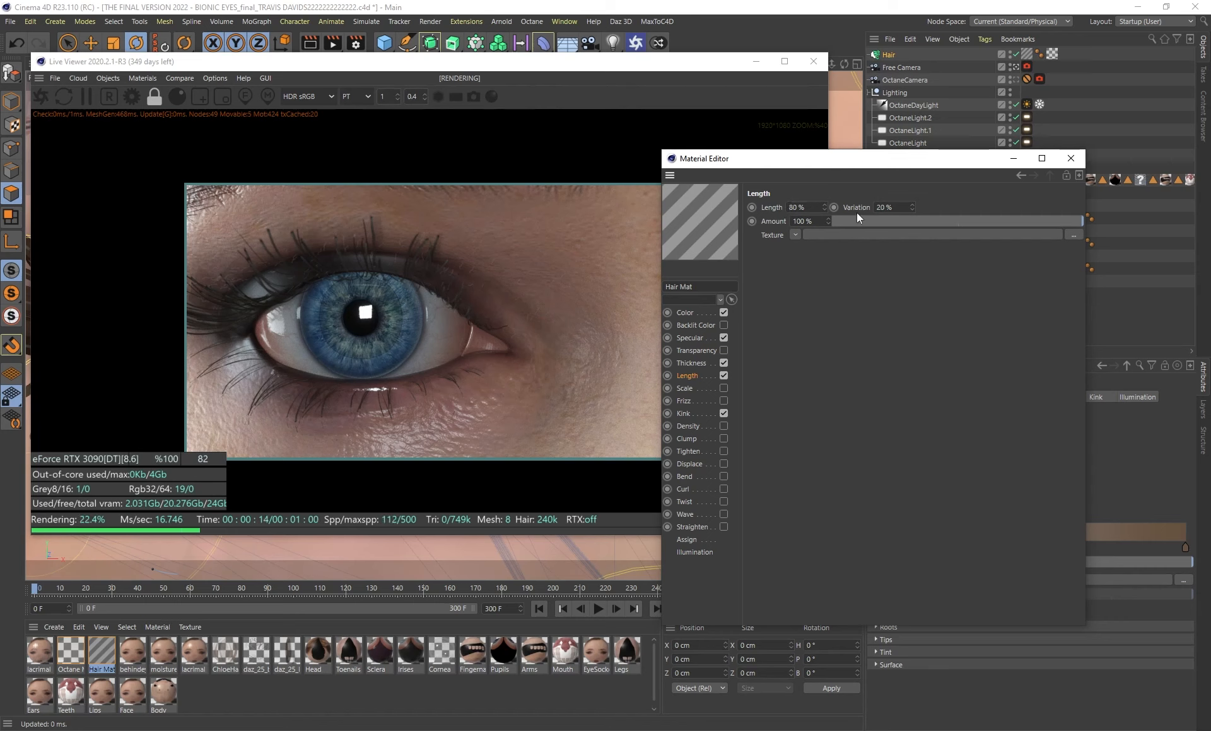
left_click(686, 415)
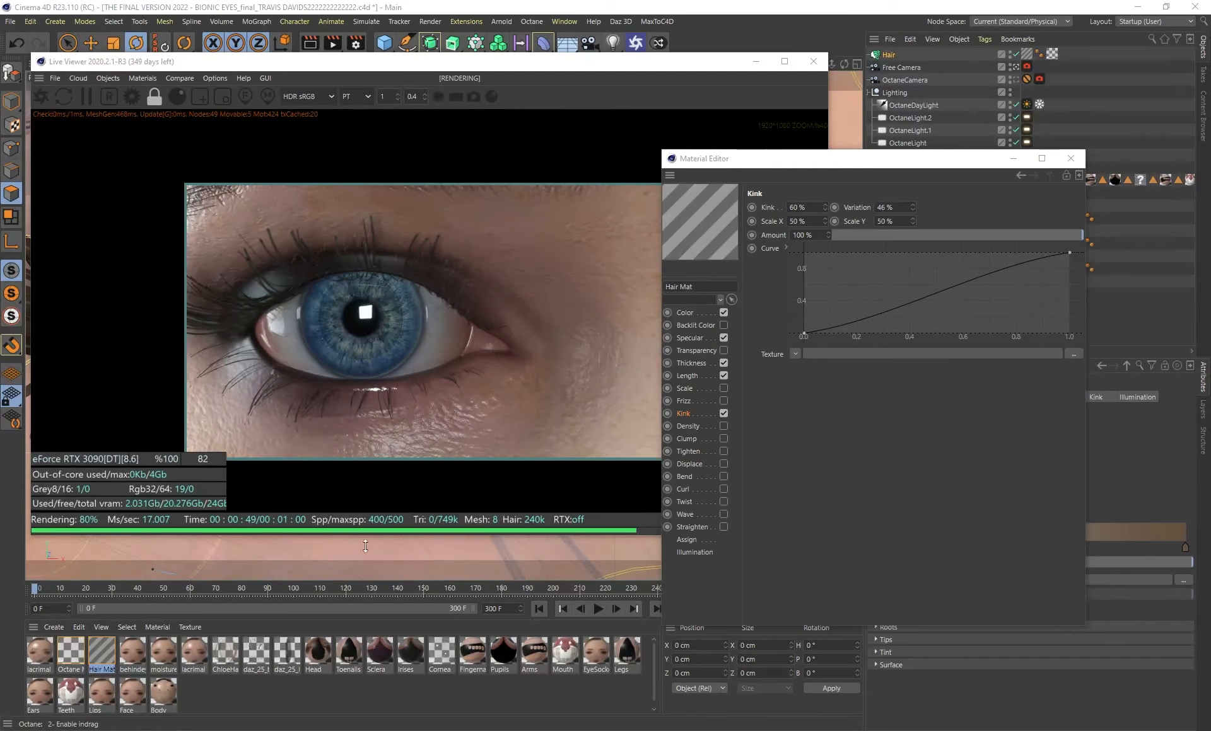
Examine the diffuse settings of the glossy Octane Material, placing its editor so the rendered eye stays visible
left_click(78, 654)
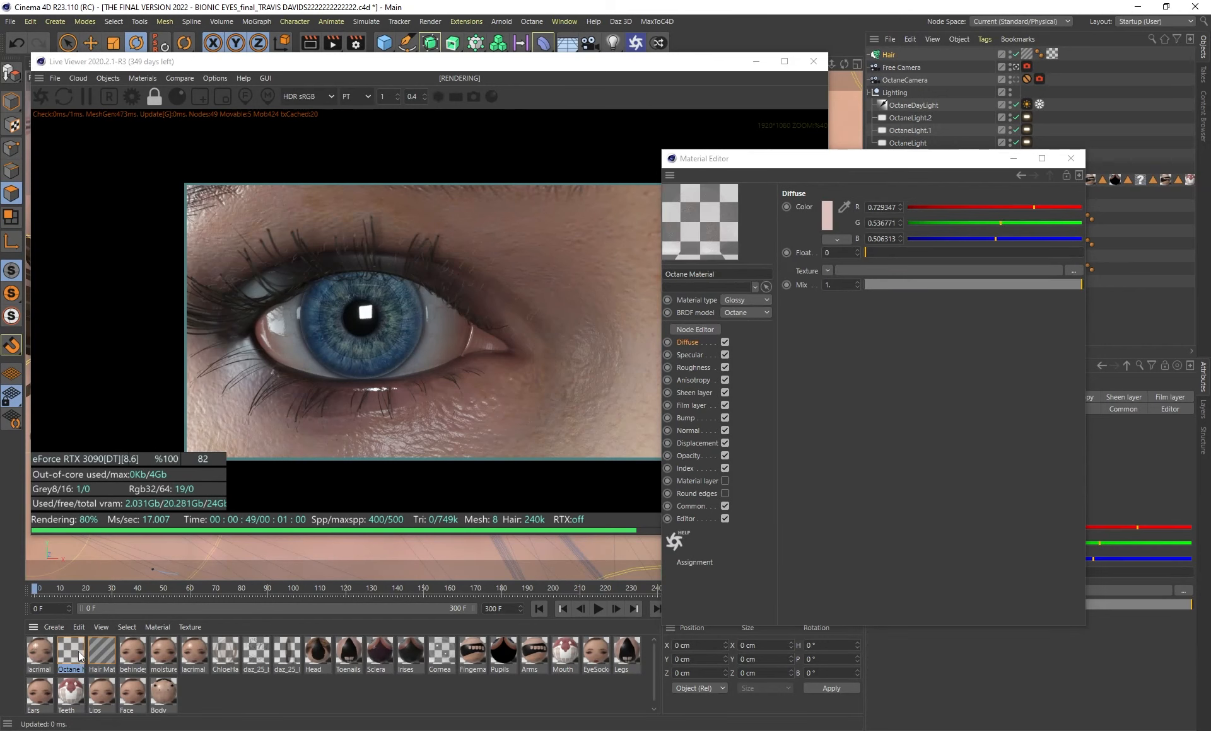
left_click(793, 162)
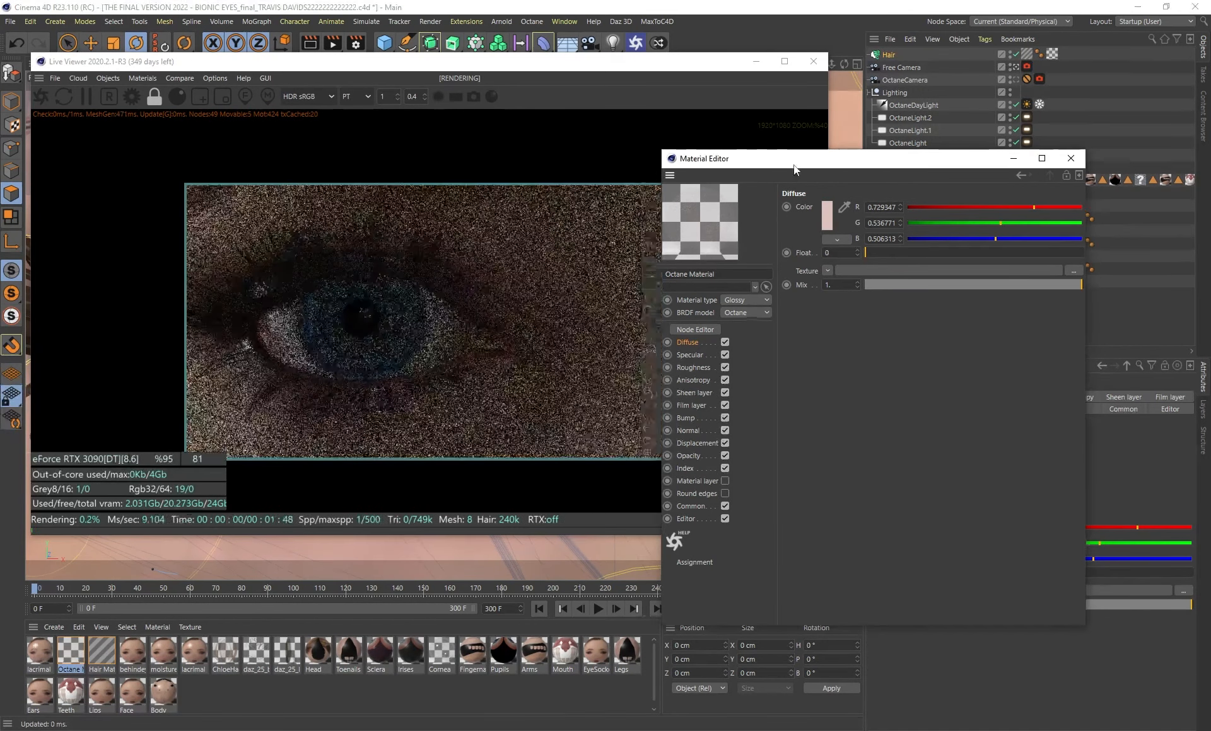
left_click_drag(794, 165, 698, 147)
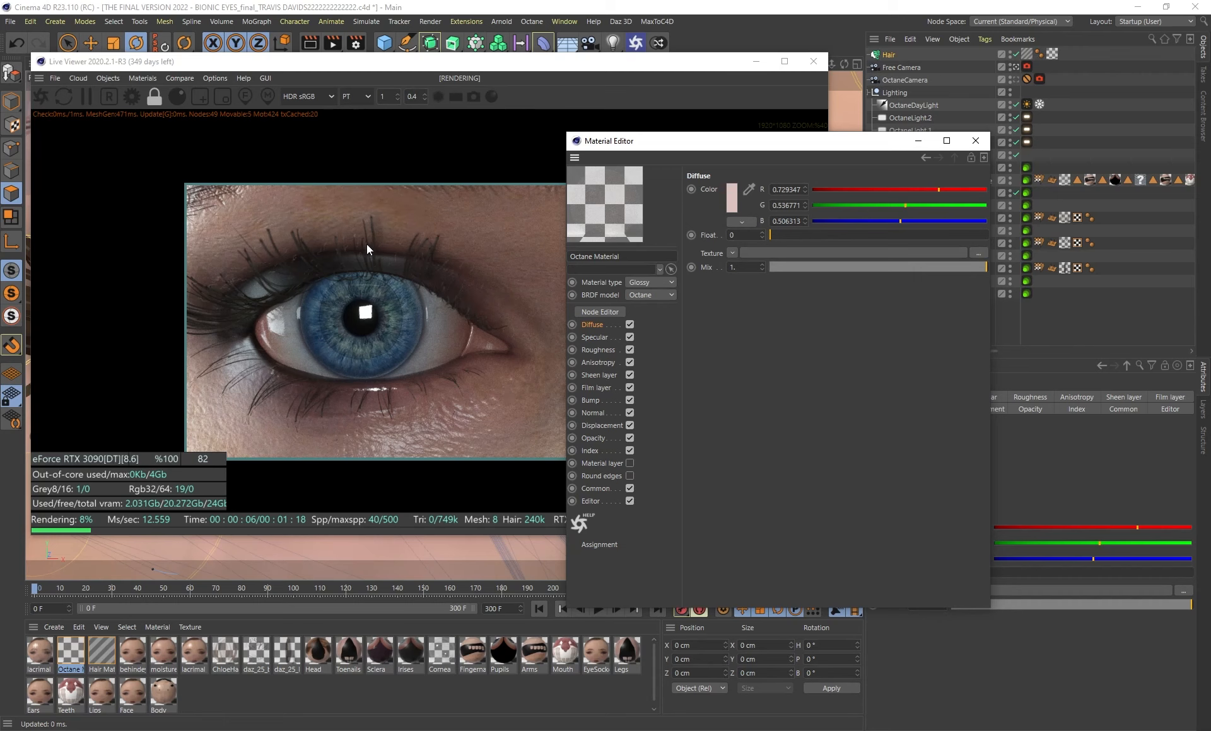
Try an opacity of 1 on the glossy Octane Material to expose the facial hairs, and lower it again
left_click(593, 438)
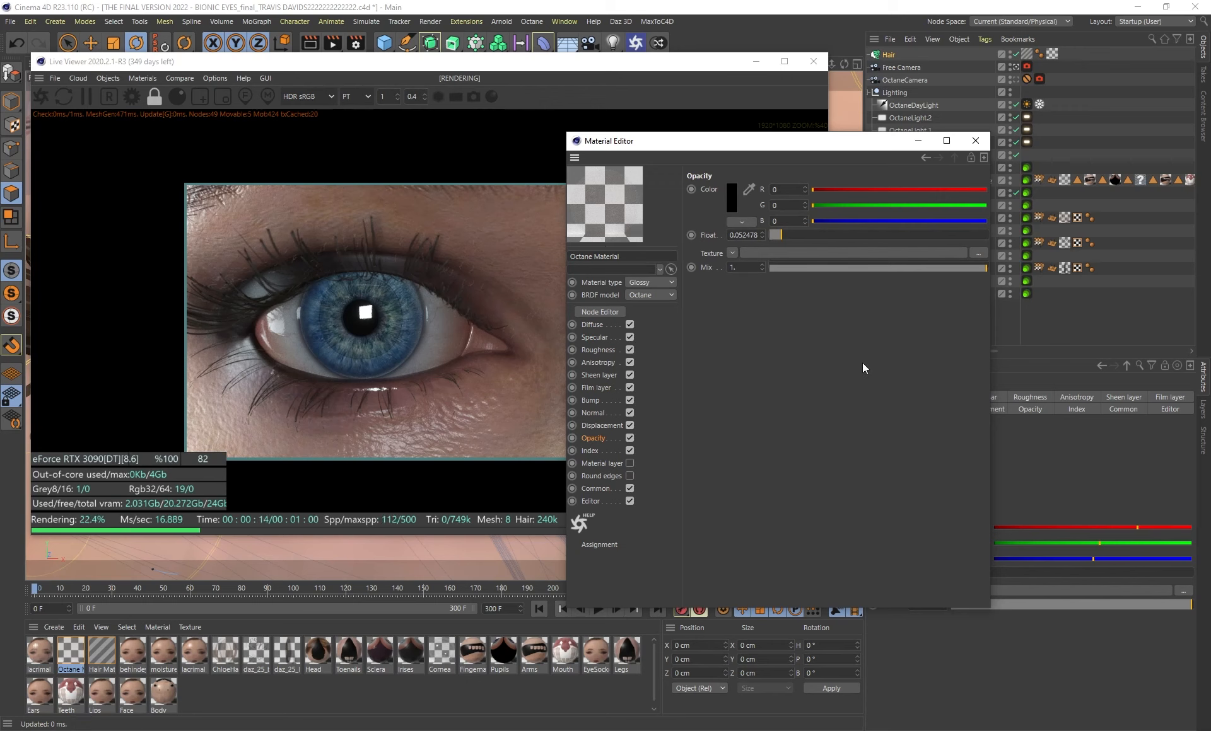
left_click_drag(857, 235, 989, 235)
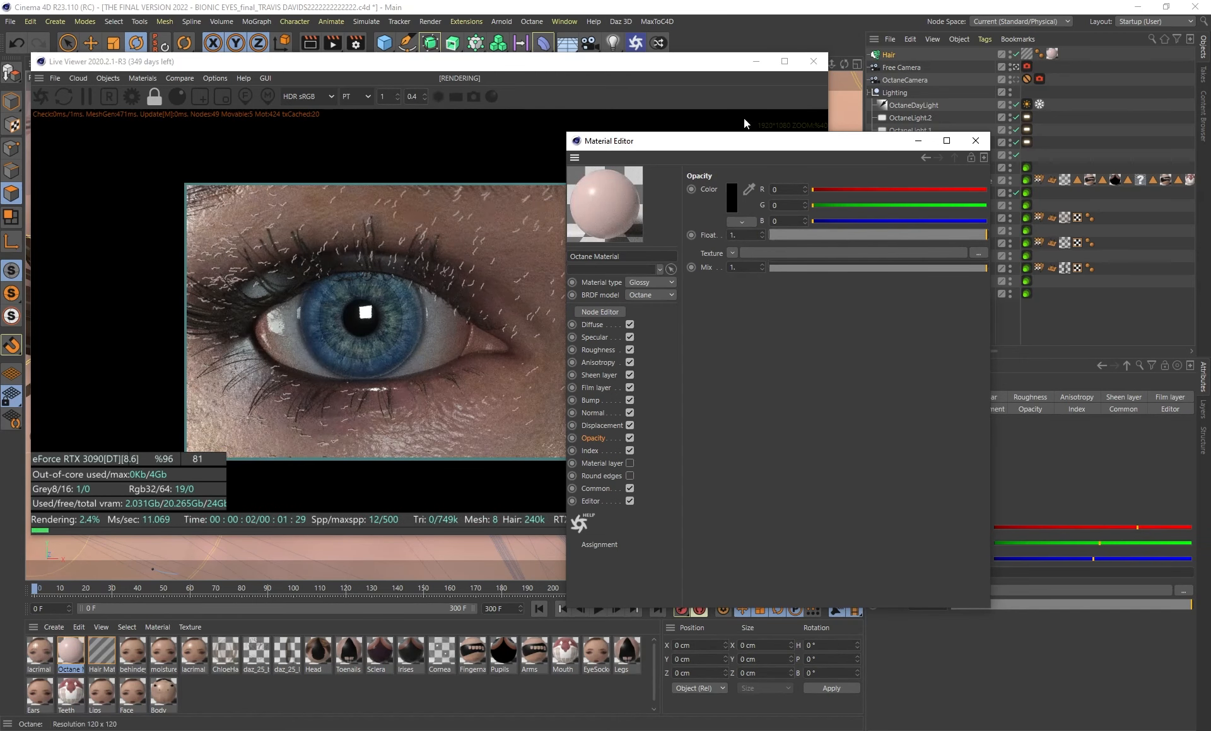
left_click_drag(715, 140, 924, 167)
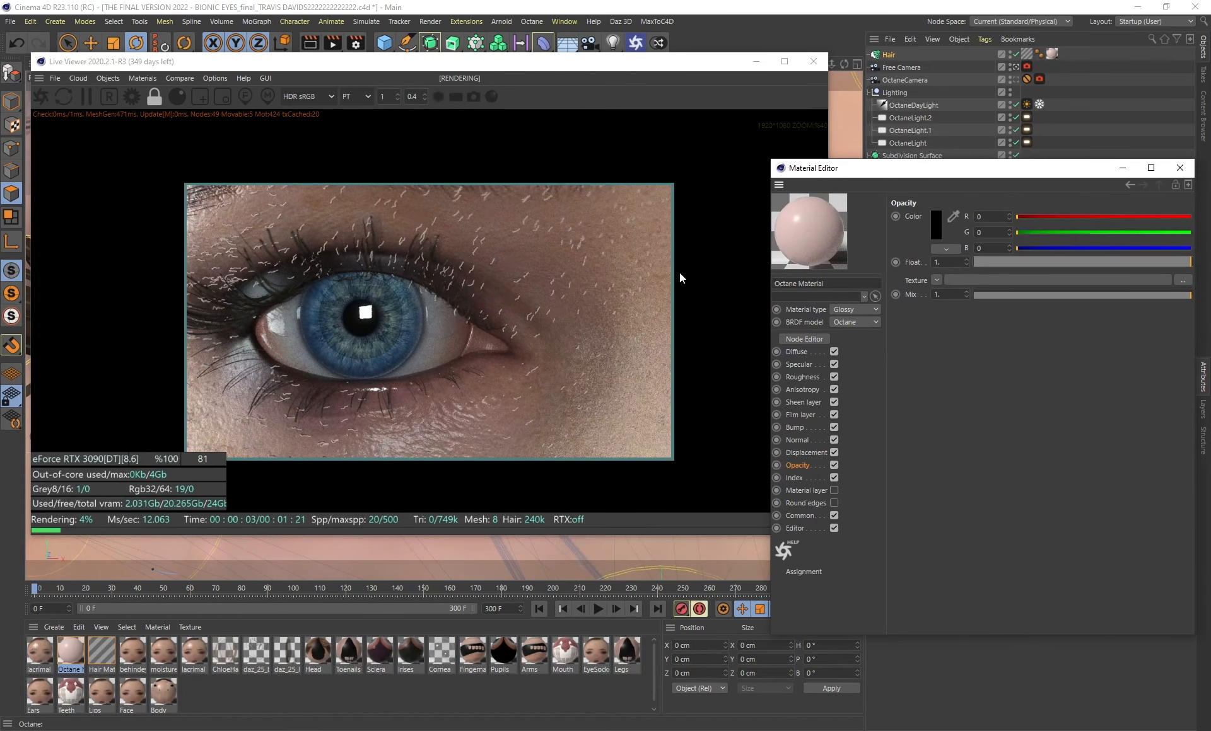
left_click(985, 262)
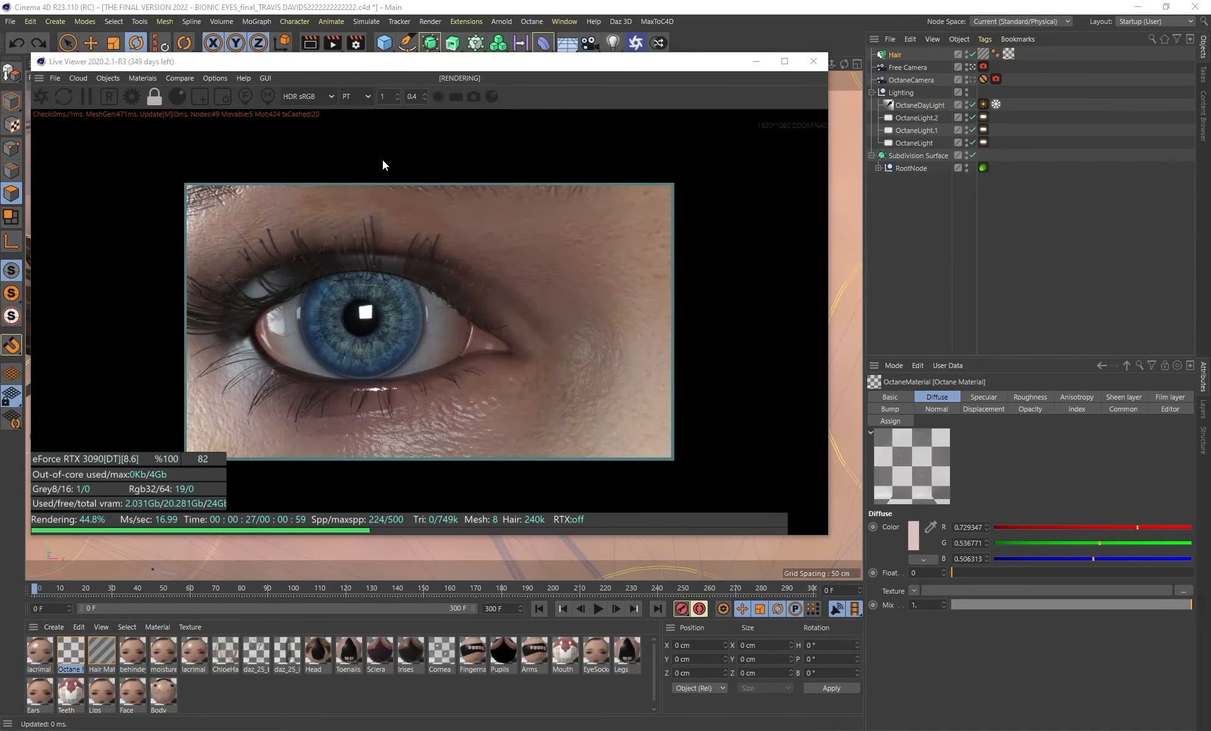
Switch the view to OctaneCamera and review the Pathtracing kernel settings, including max samples and ray epsilon
left_click_drag(372, 64, 438, 71)
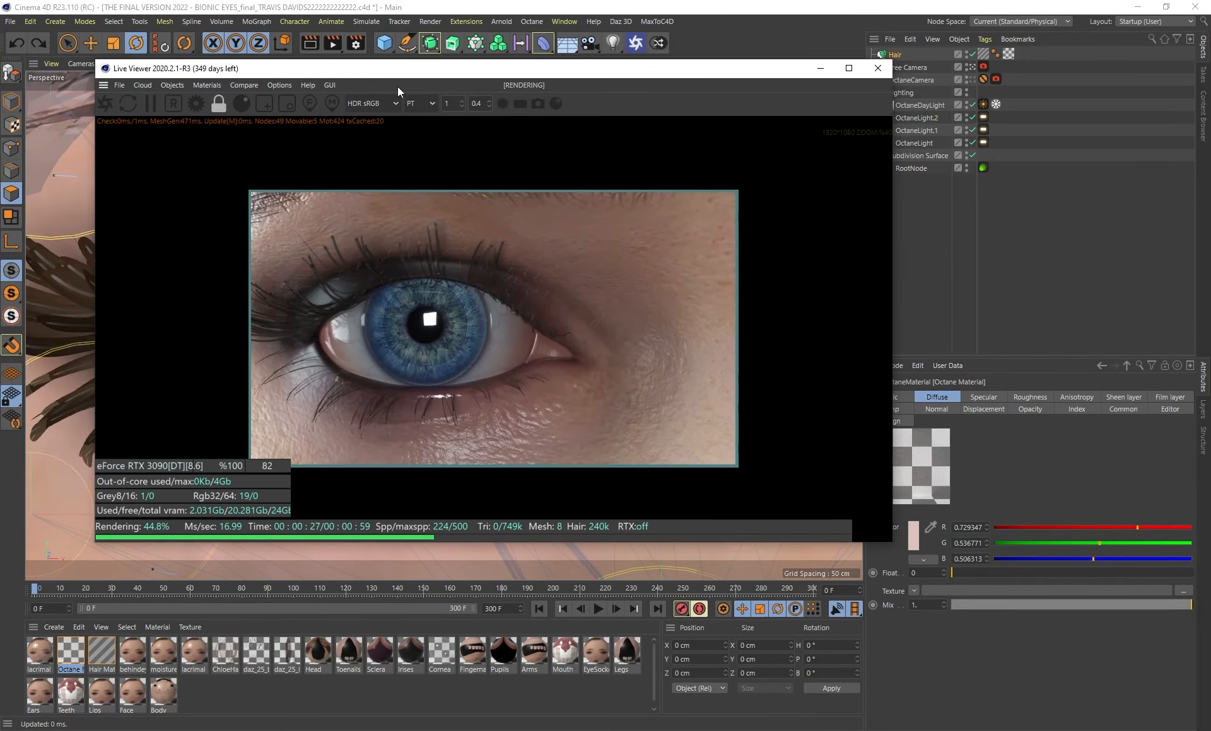
left_click(972, 81)
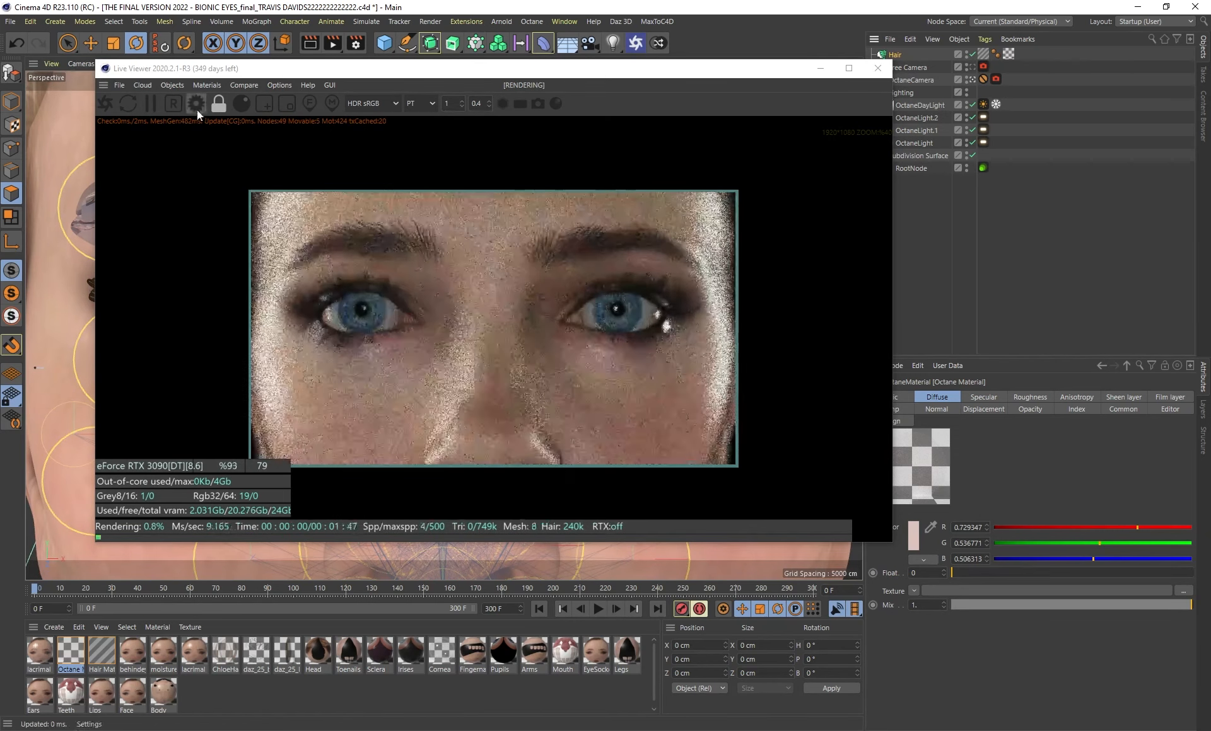
left_click(195, 108)
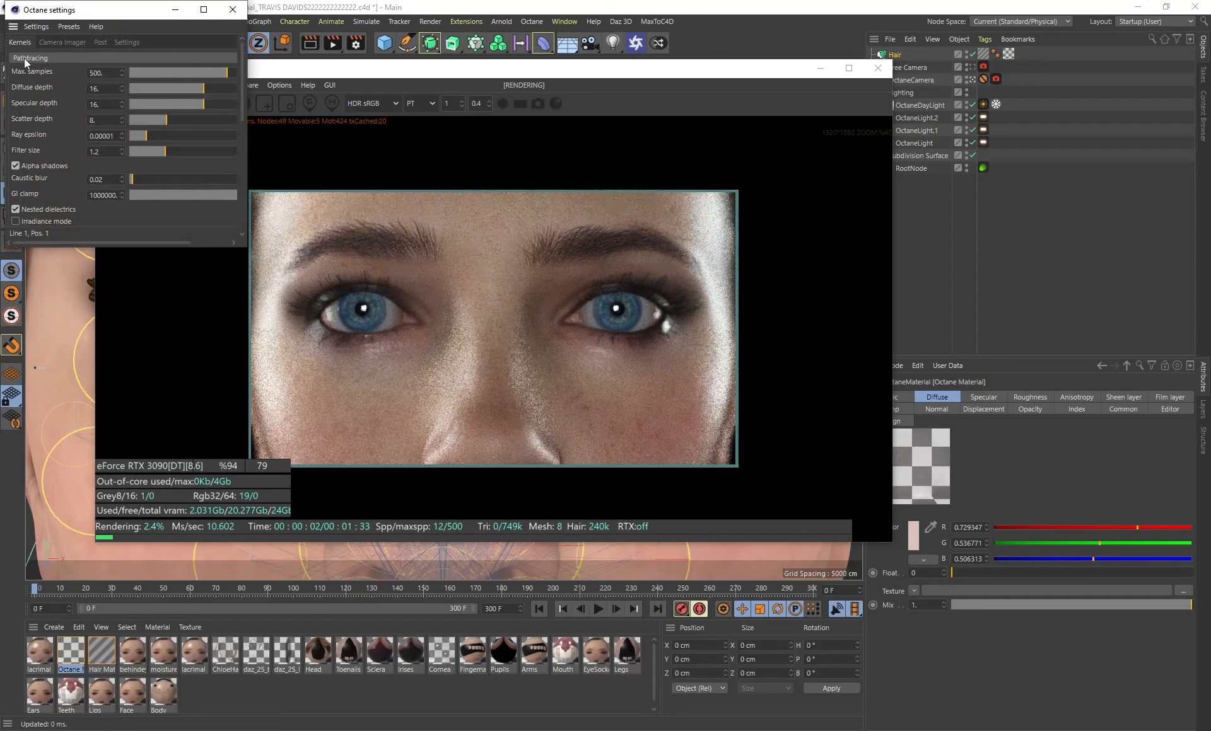
left_click_drag(109, 9, 159, 61)
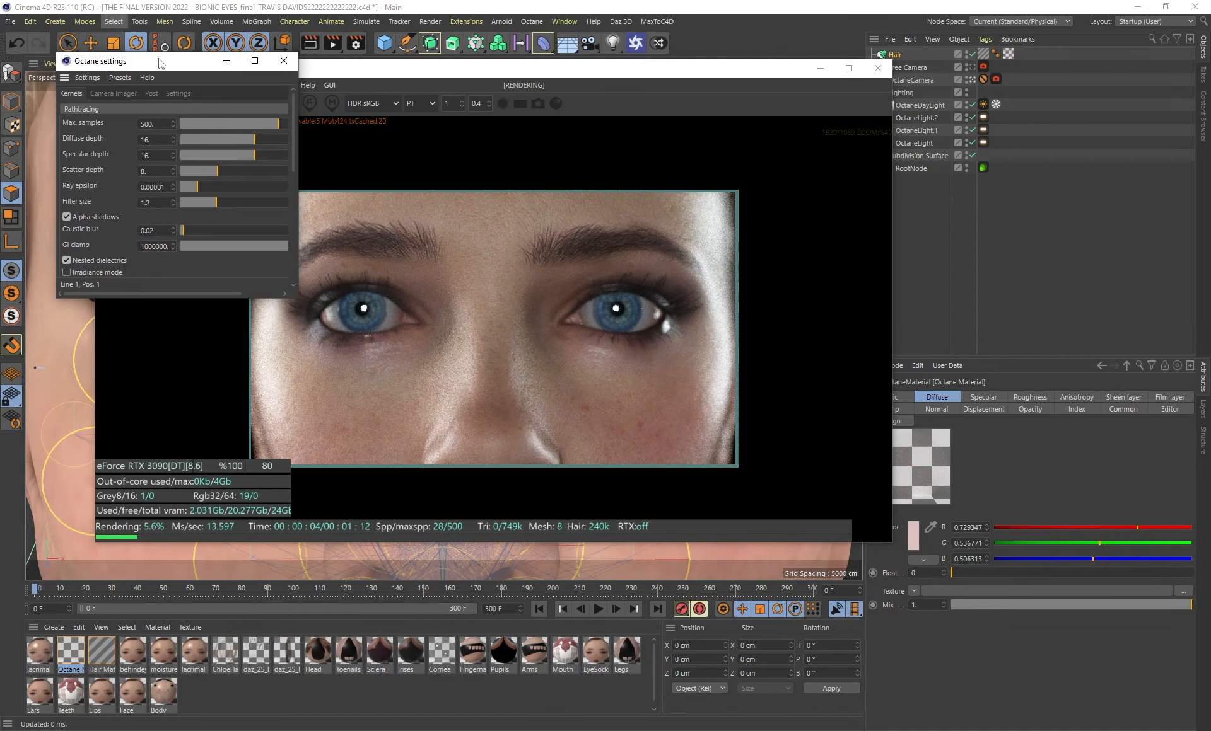
left_click(142, 124)
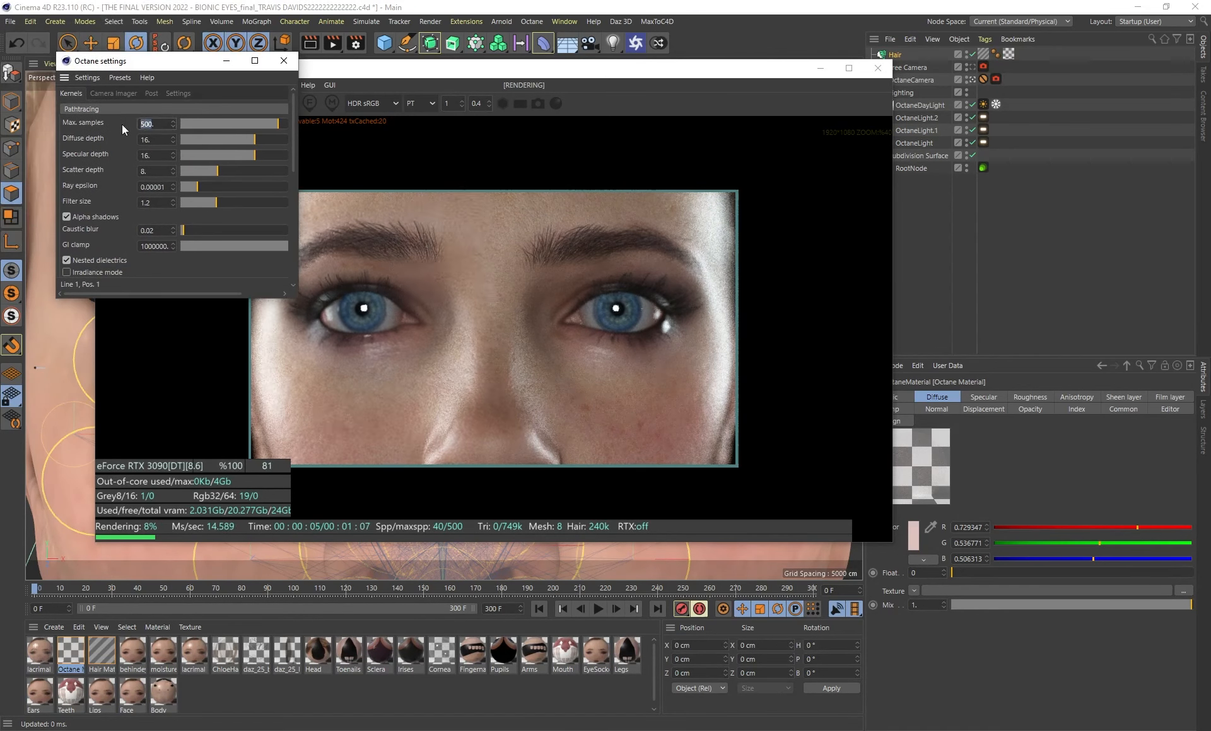
left_click(149, 187)
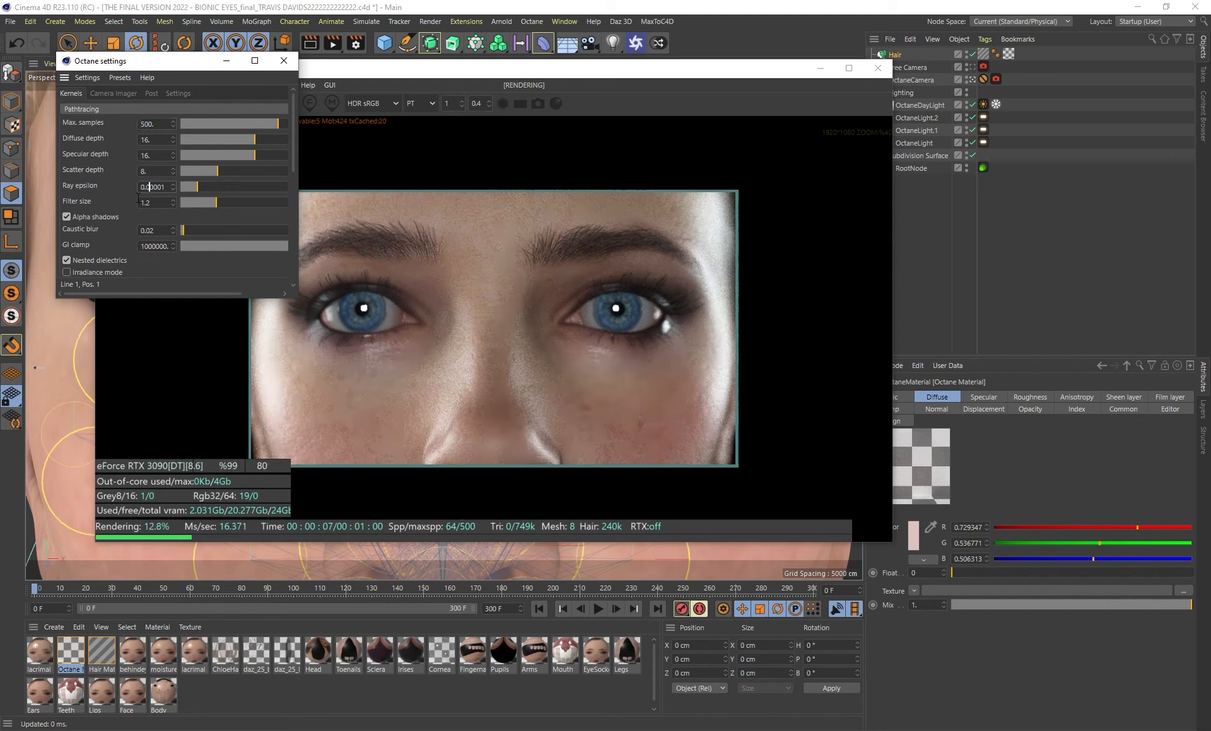
Enable Use RTX in the Octane device settings, and check the post, camera imager and kernel settings before closing them
left_click(180, 93)
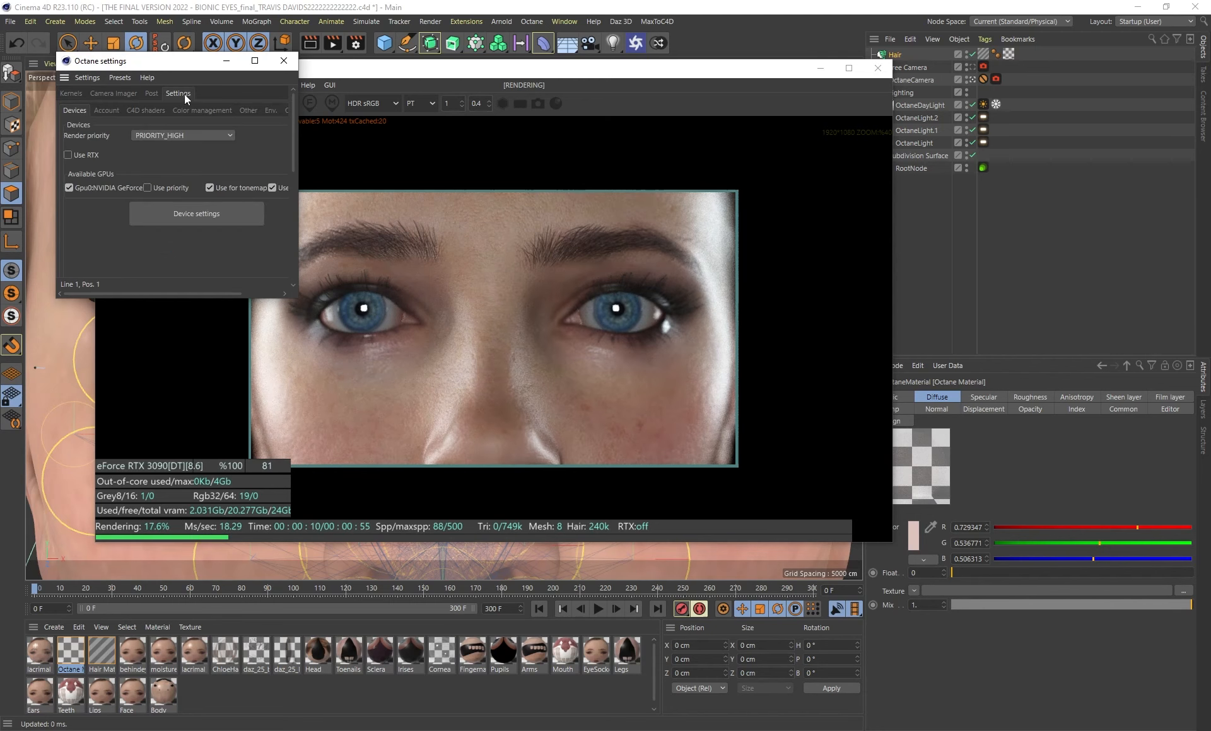
left_click(67, 155)
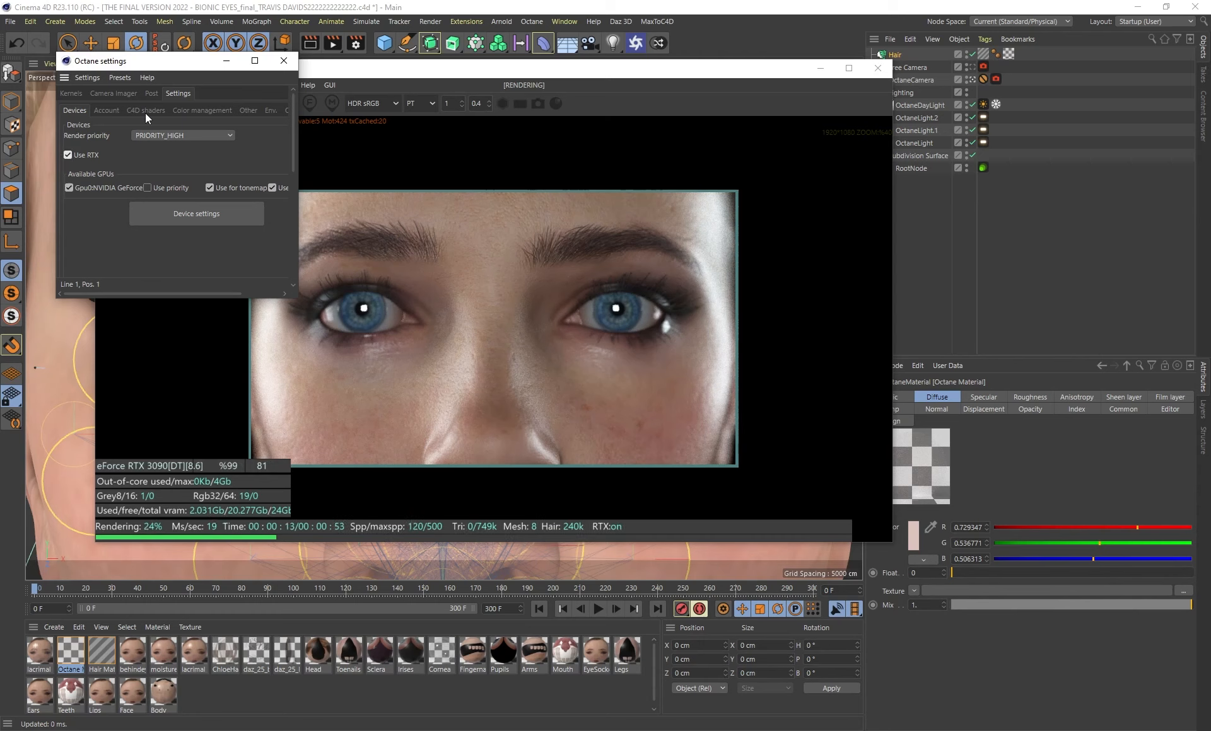
left_click(152, 93)
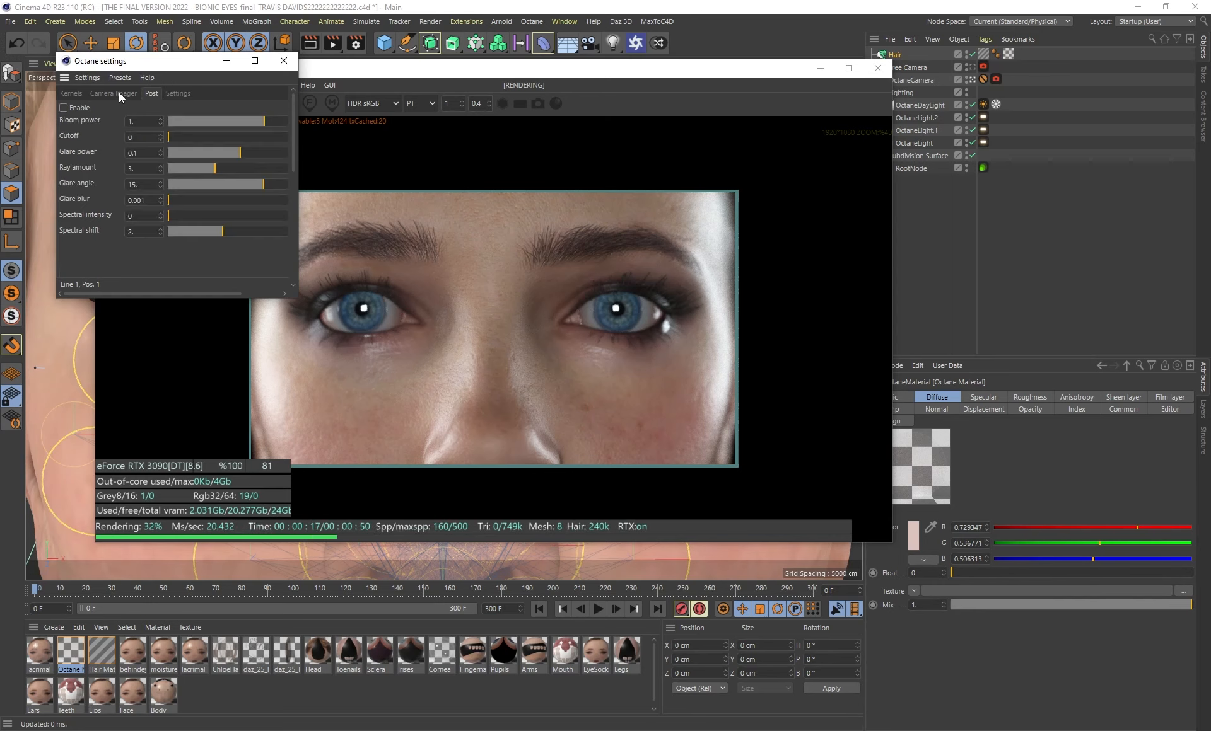
left_click(119, 92)
left_click(71, 93)
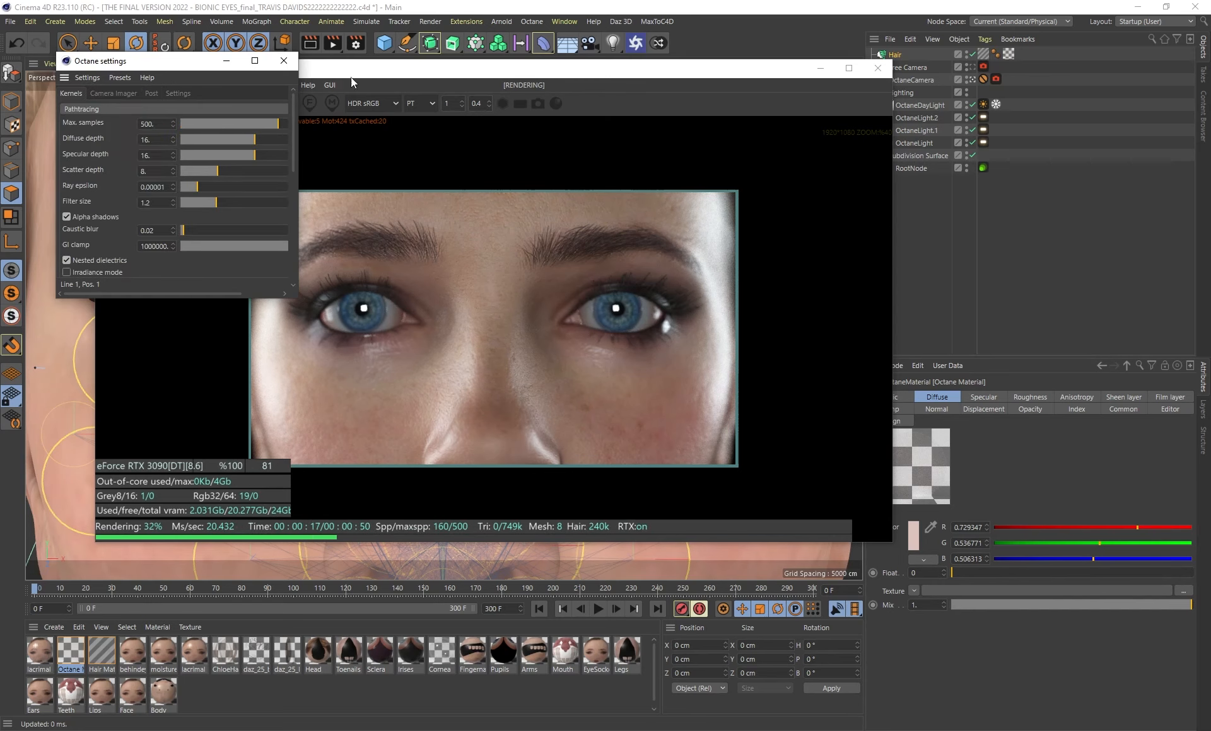
left_click(284, 60)
Examine OctaneCamera's focal length, its tag's depth of field and its motion blur settings
left_click_drag(750, 68, 707, 89)
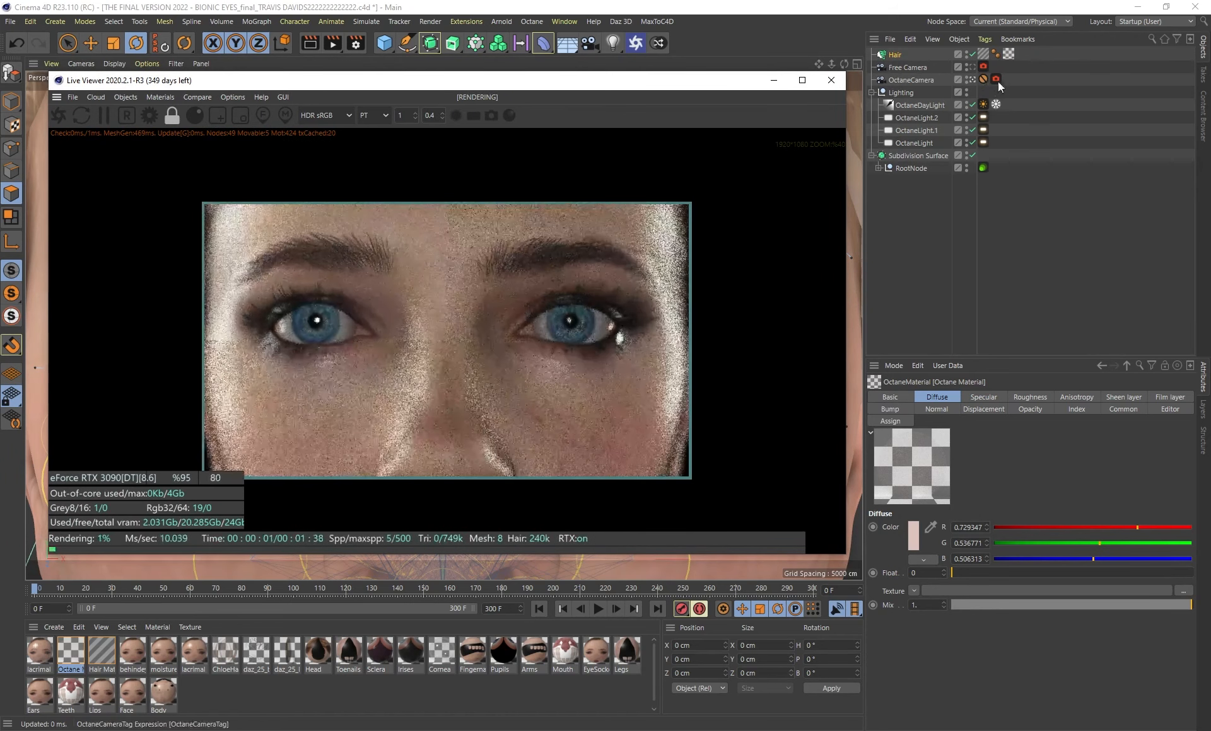
left_click(997, 80)
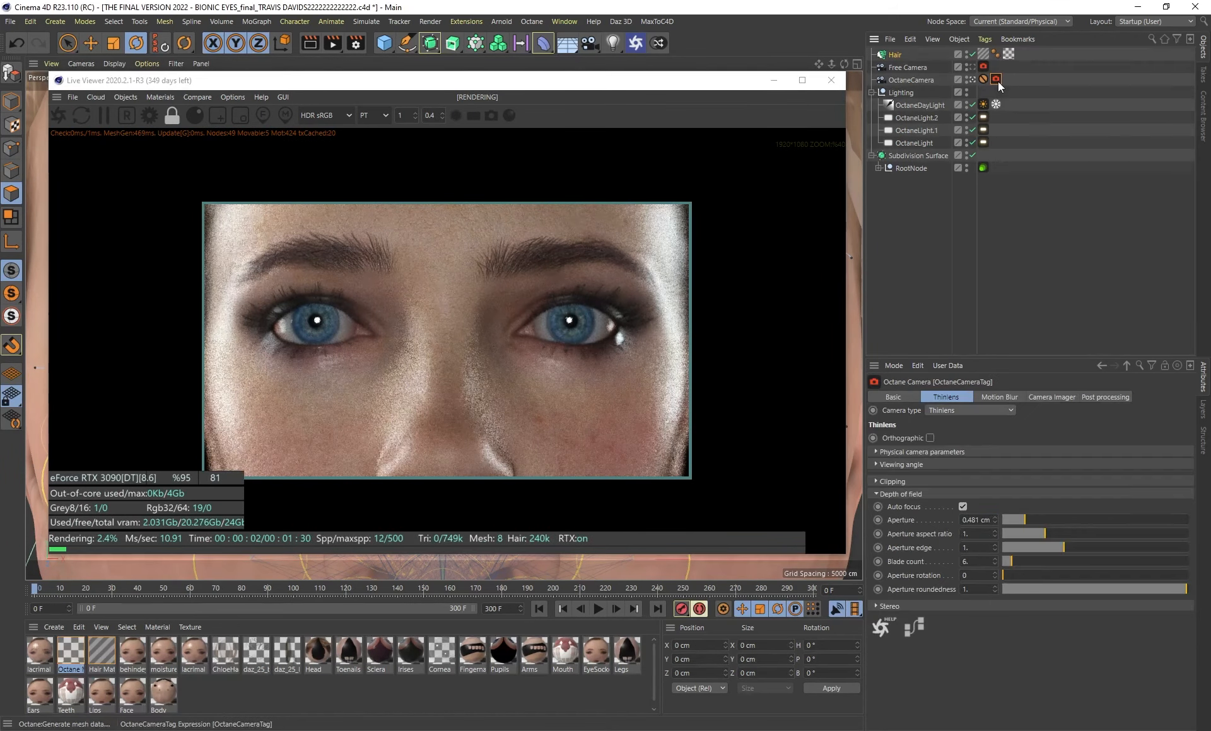
left_click(922, 81)
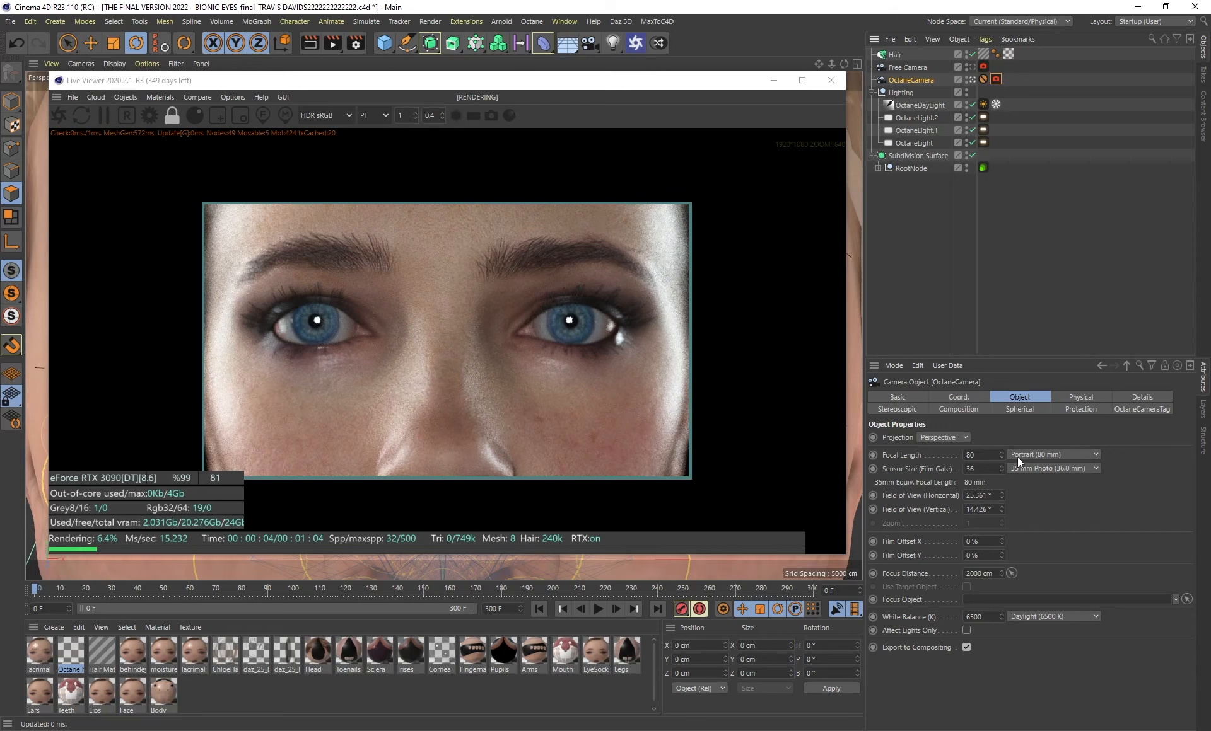
left_click(997, 80)
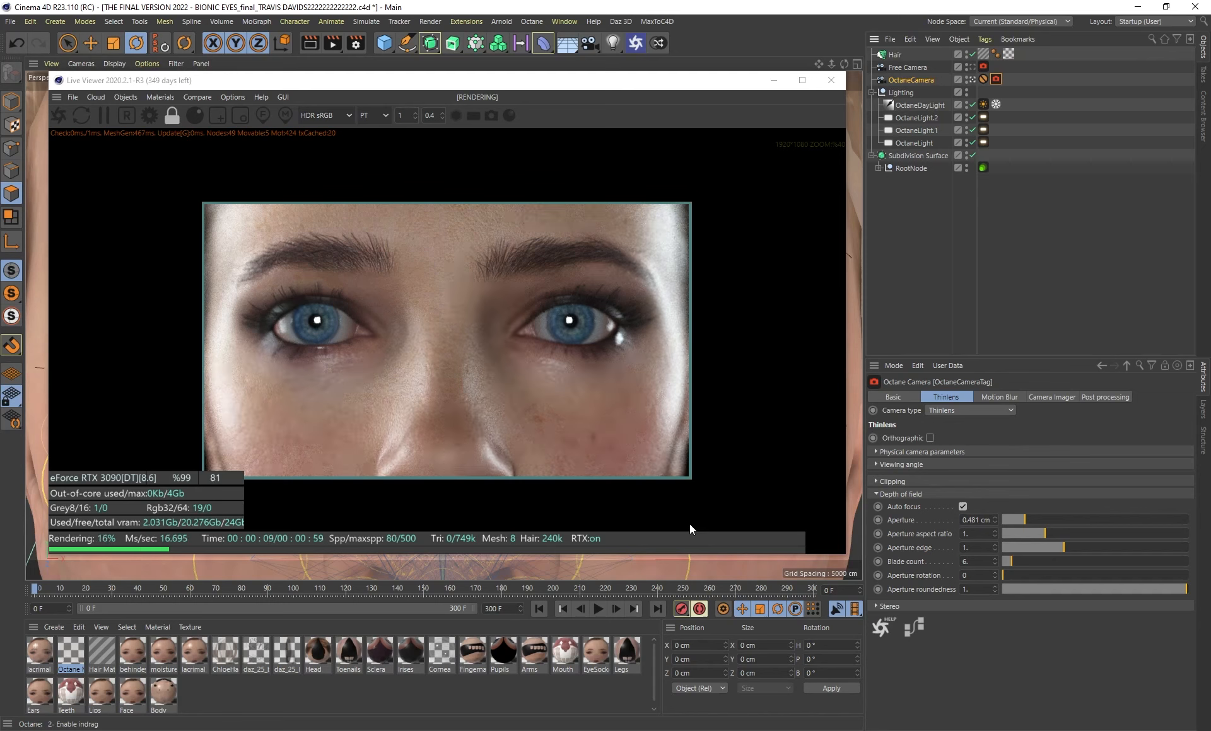
left_click(1011, 399)
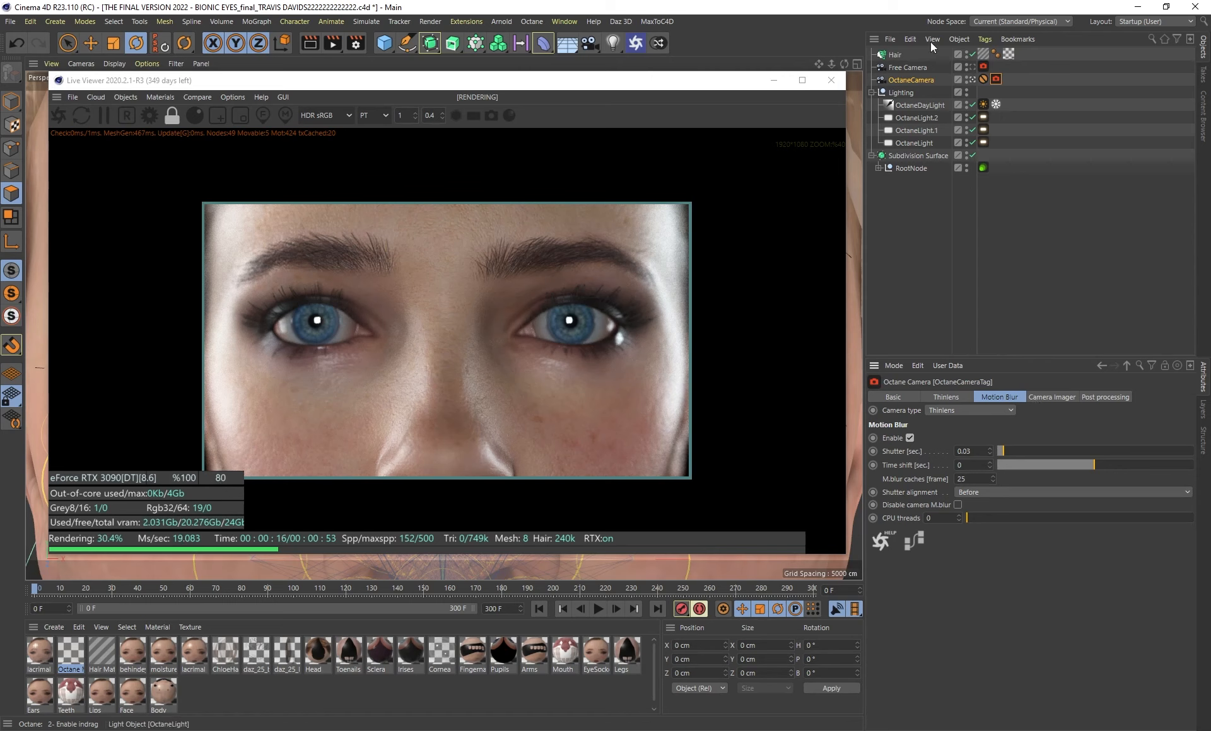
Expand RootNode and select the Octane object tags of all the character's objects together
left_click(878, 168)
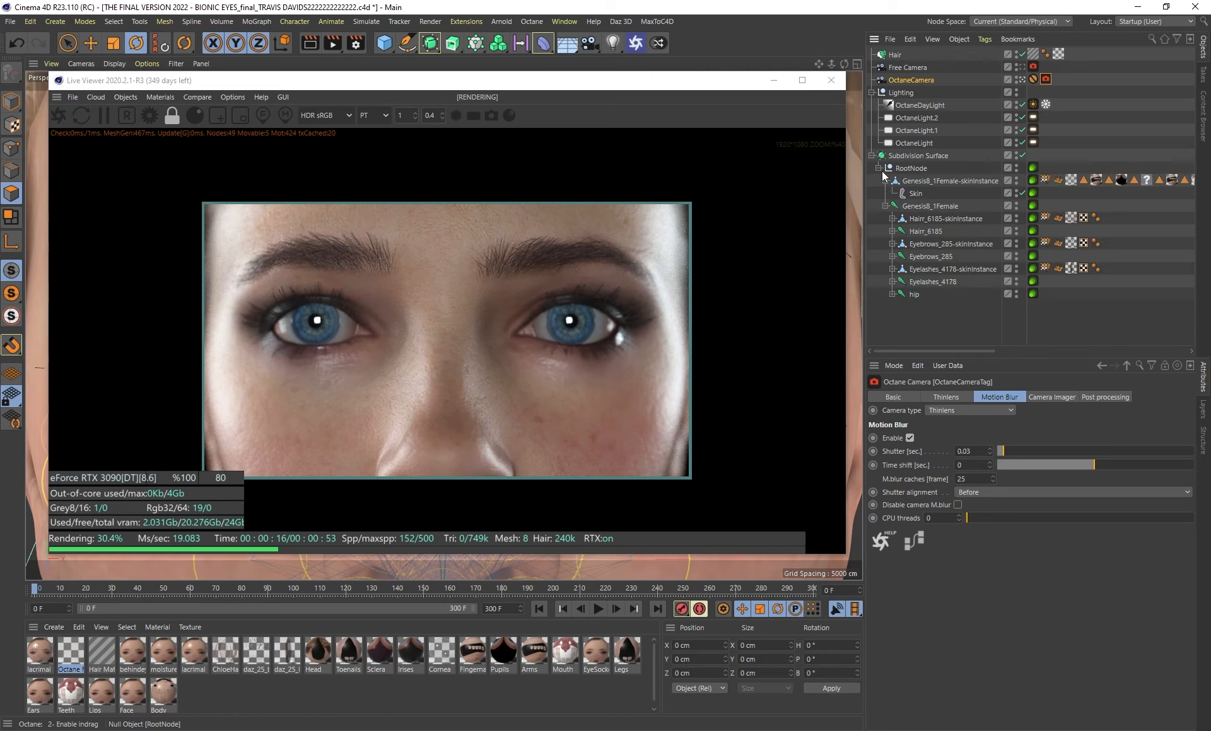
left_click(1034, 168)
left_click(1033, 294, "shift")
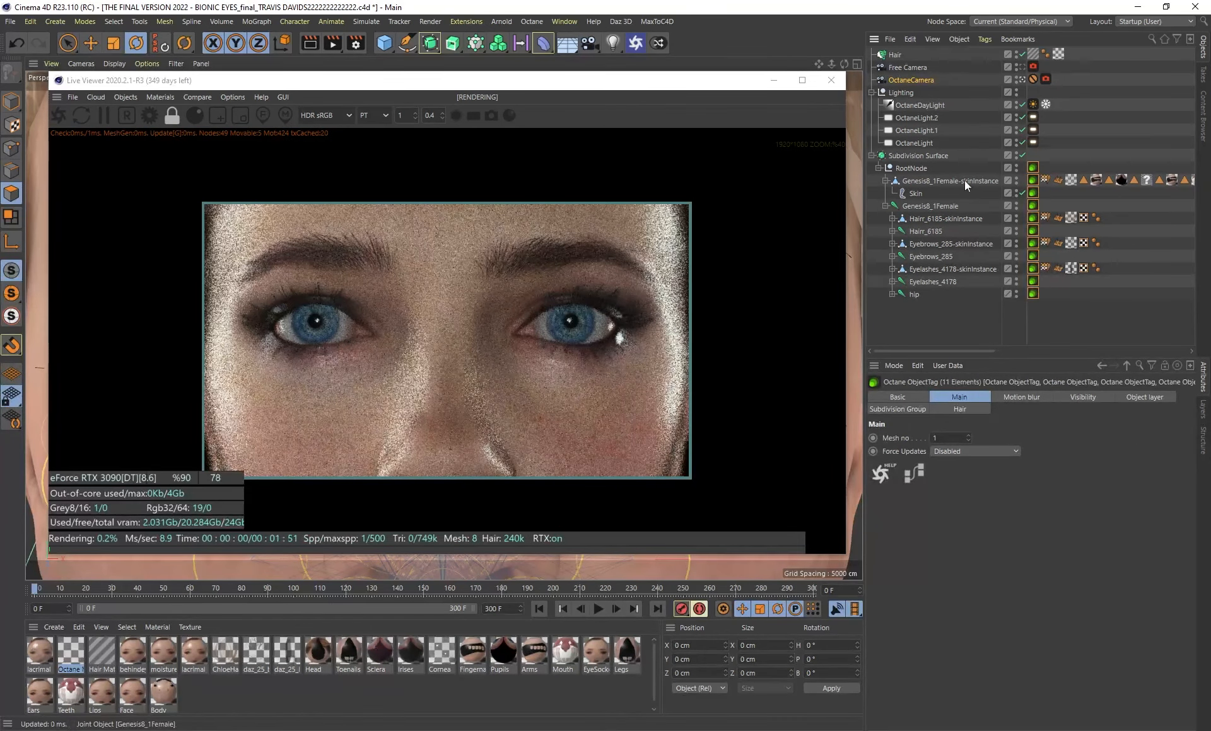
Find the Octane ObjectTag option for Hairr_6185-skinInstance and check the motion blur settings of its existing tag
left_click(921, 169)
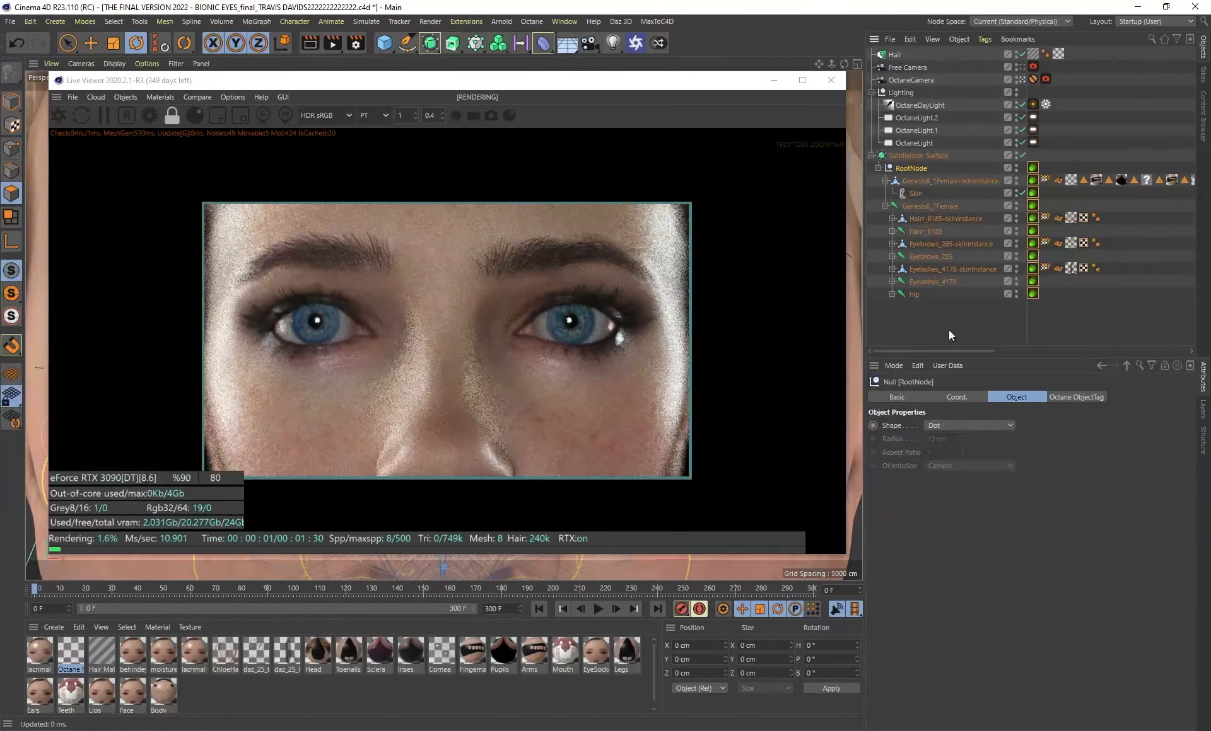
left_click(930, 218)
right_click(929, 219)
mouse_move(1019, 153)
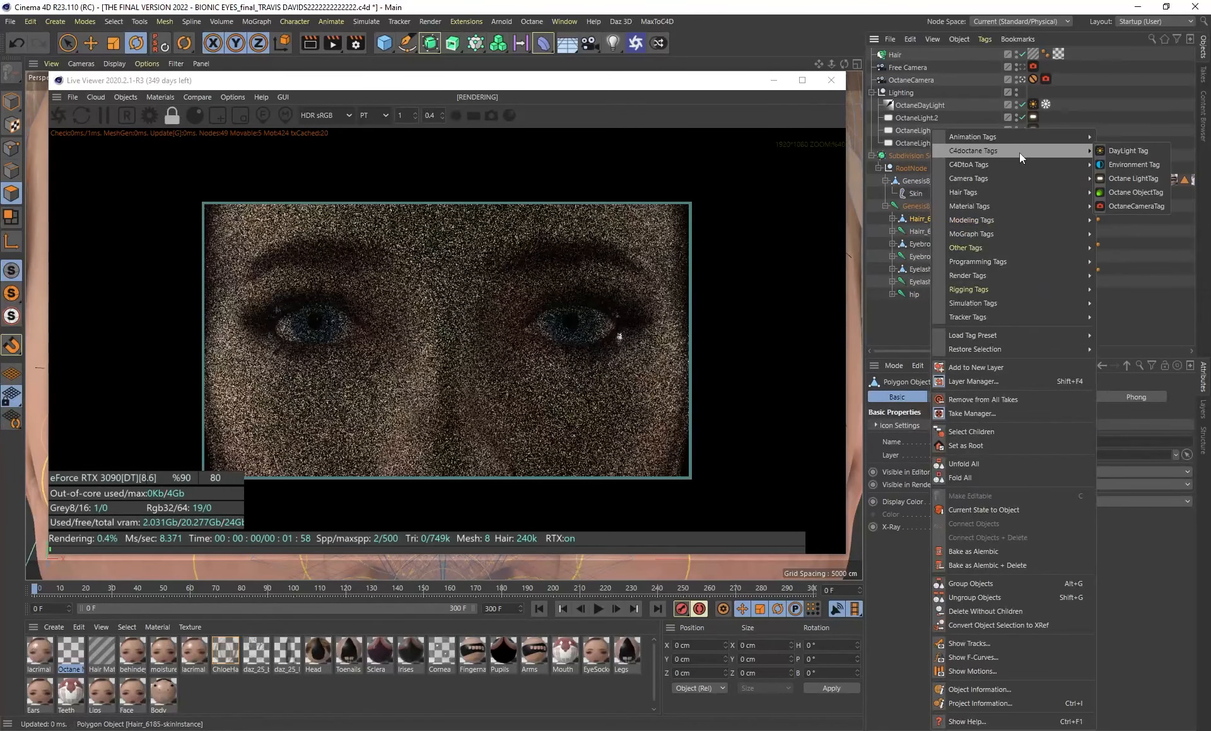
left_click(1128, 193)
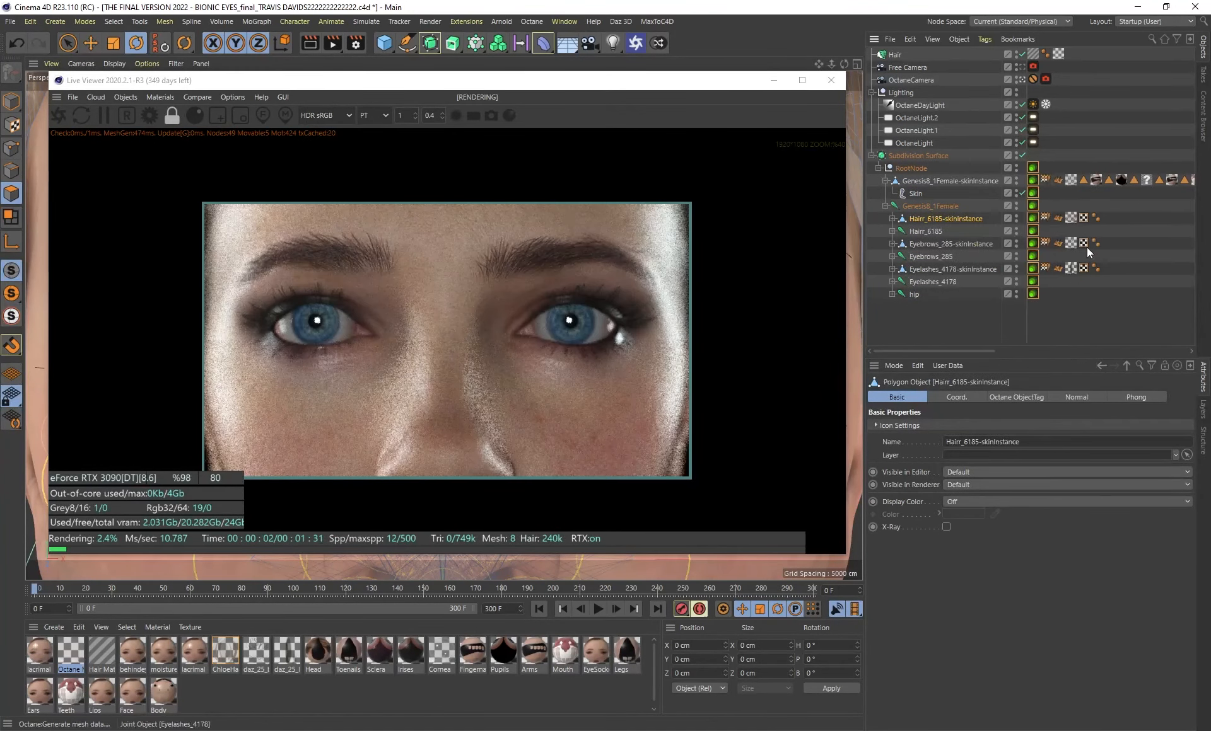
left_click(1033, 219)
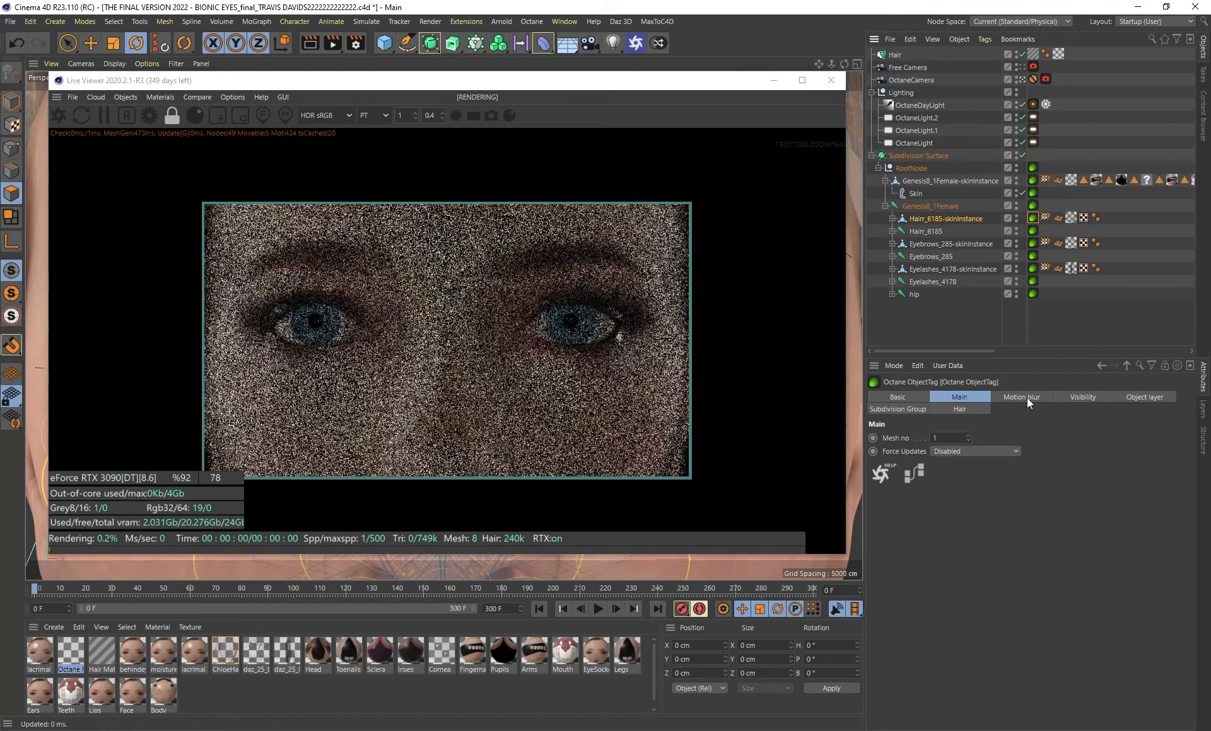
left_click(1023, 399)
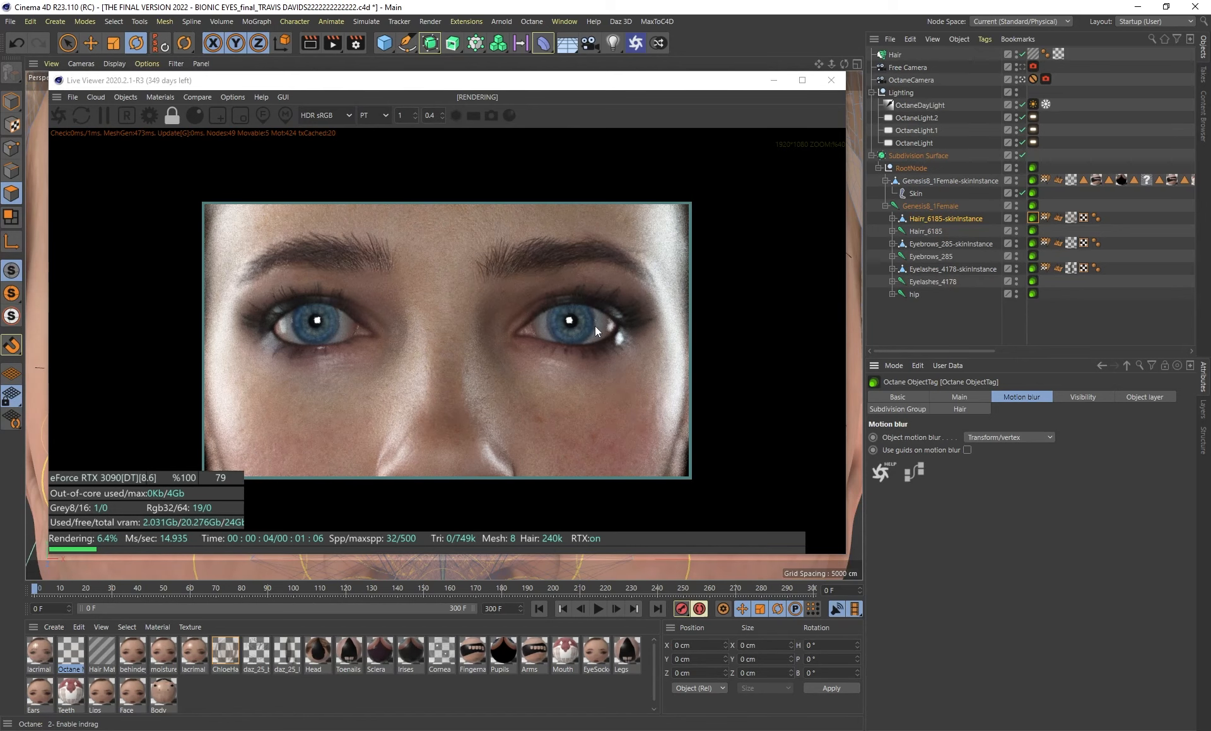
Try a highlight compression of about 0.26 in OctaneCamera's camera imager settings and undo the change
left_click(1045, 79)
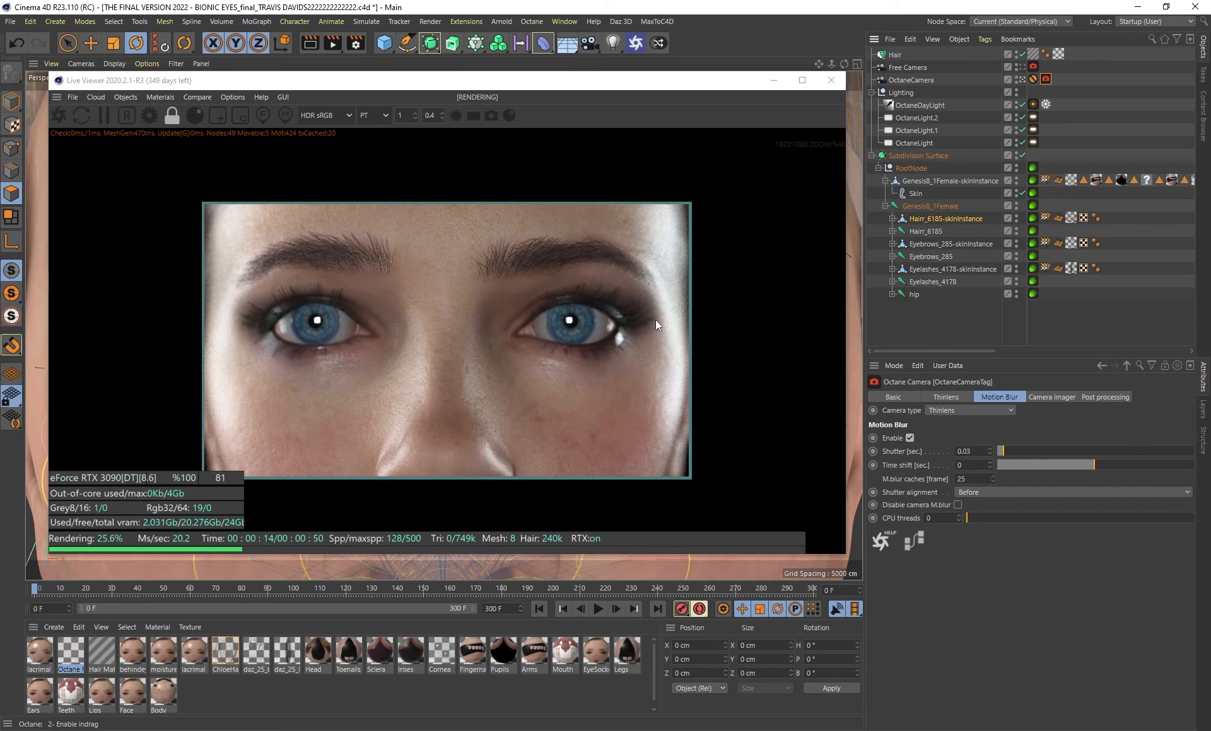
left_click(1054, 397)
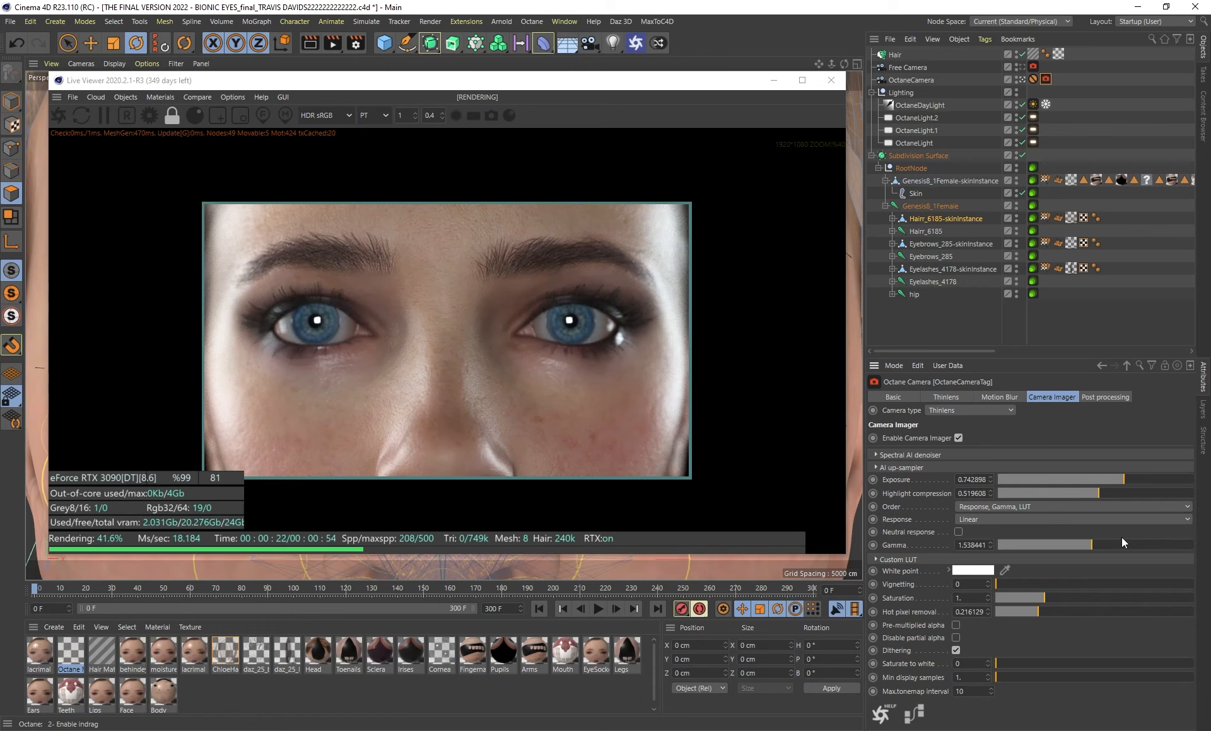
left_click_drag(1091, 500, 960, 497)
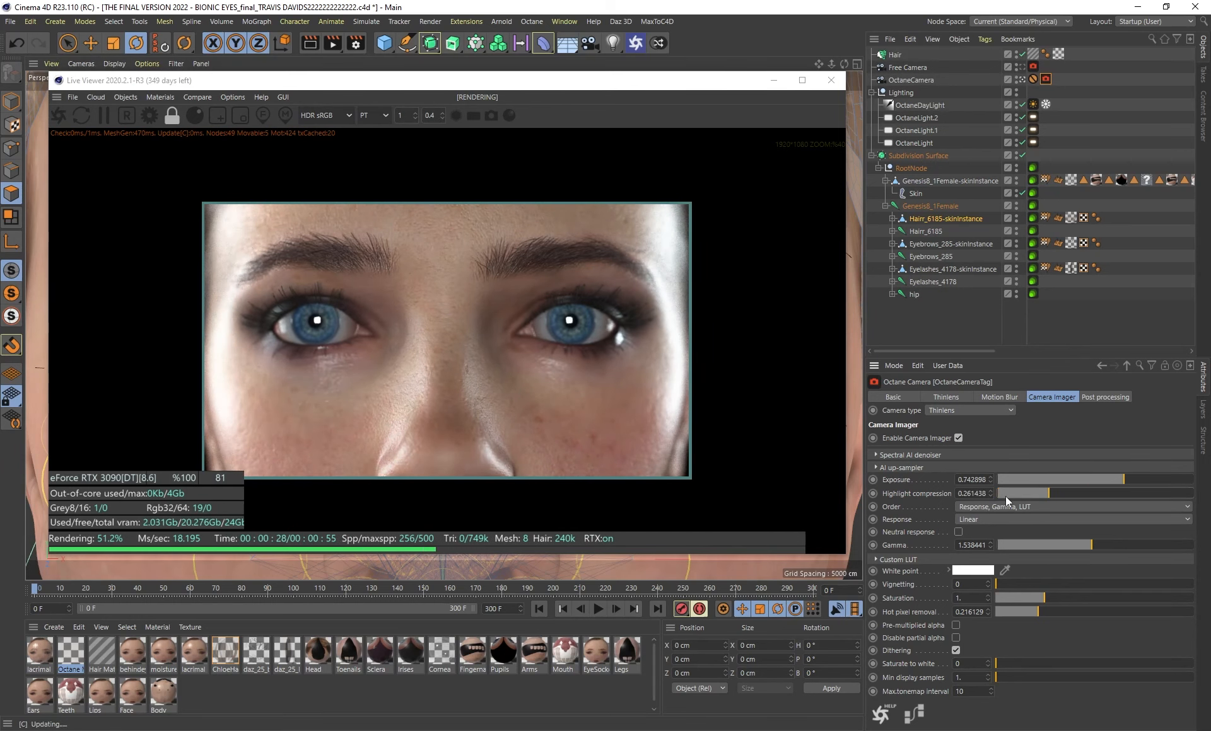
key("ctrl+z")
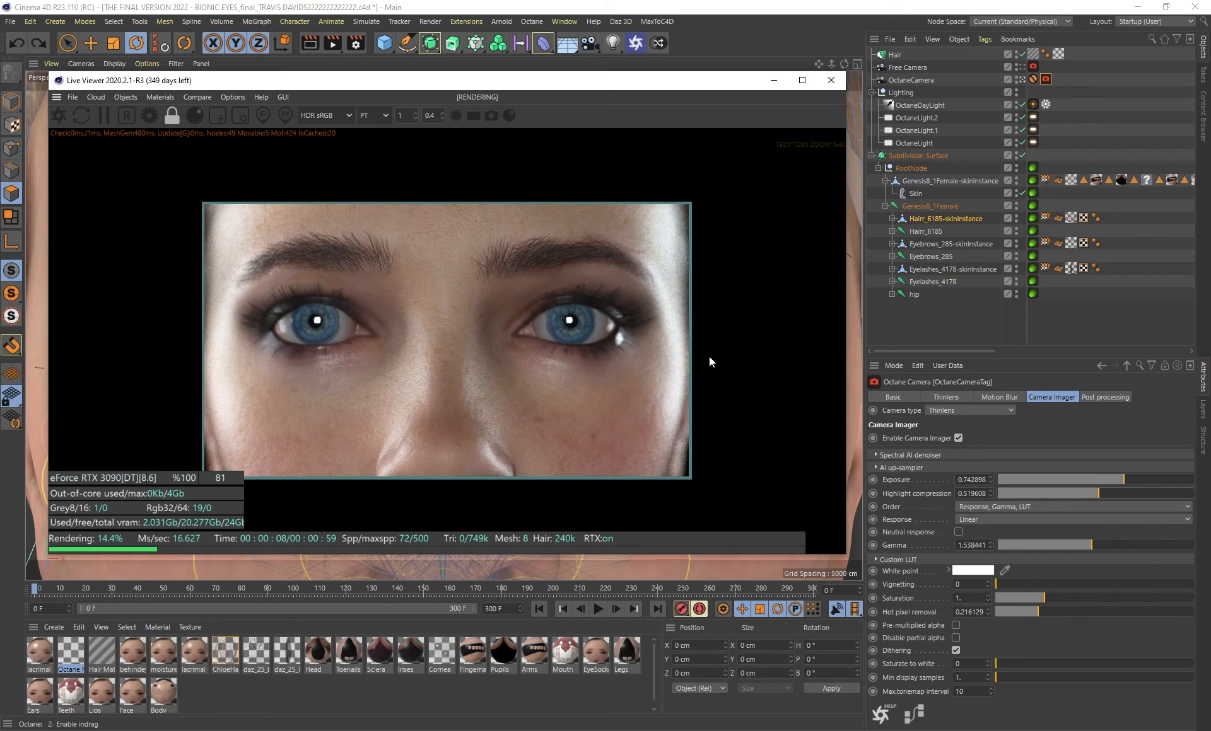
Try a hot pixel removal of 1 on the zoomed-in face render, and set it to about 0.16
left_click_drag(1050, 612, 1192, 614)
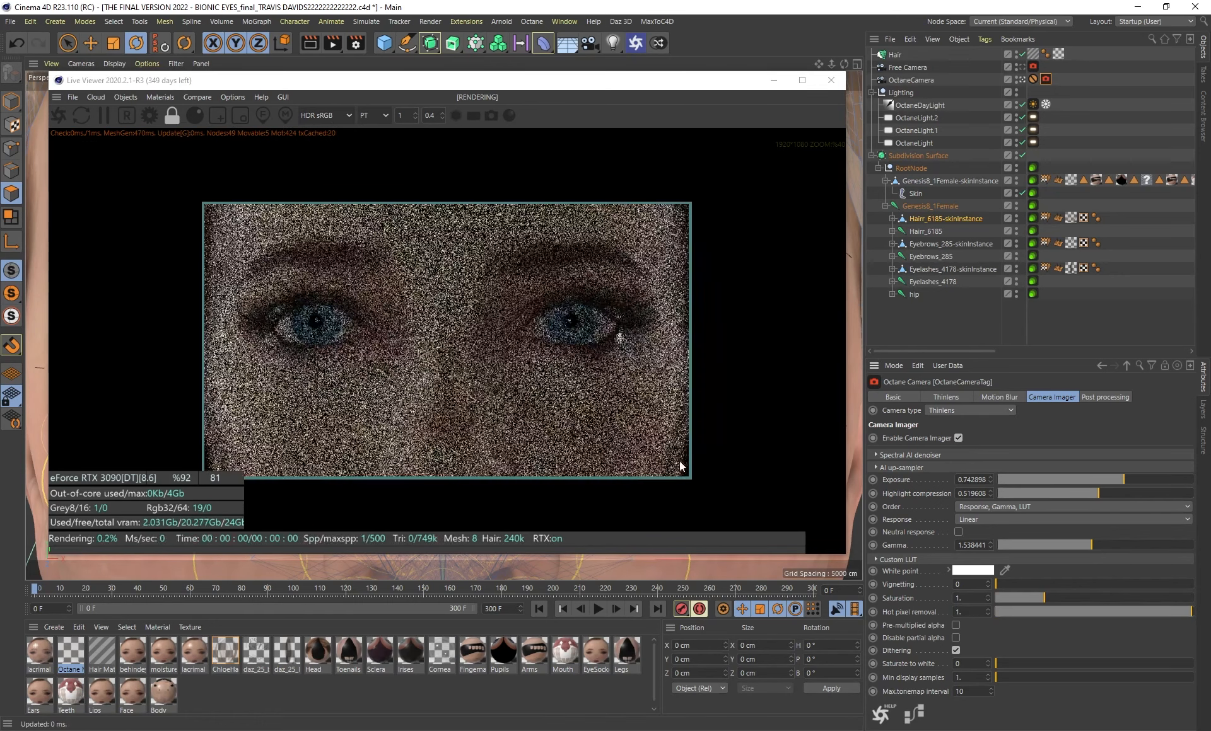
scroll(758, 471, "up", 3)
scroll(709, 440, "up", 3)
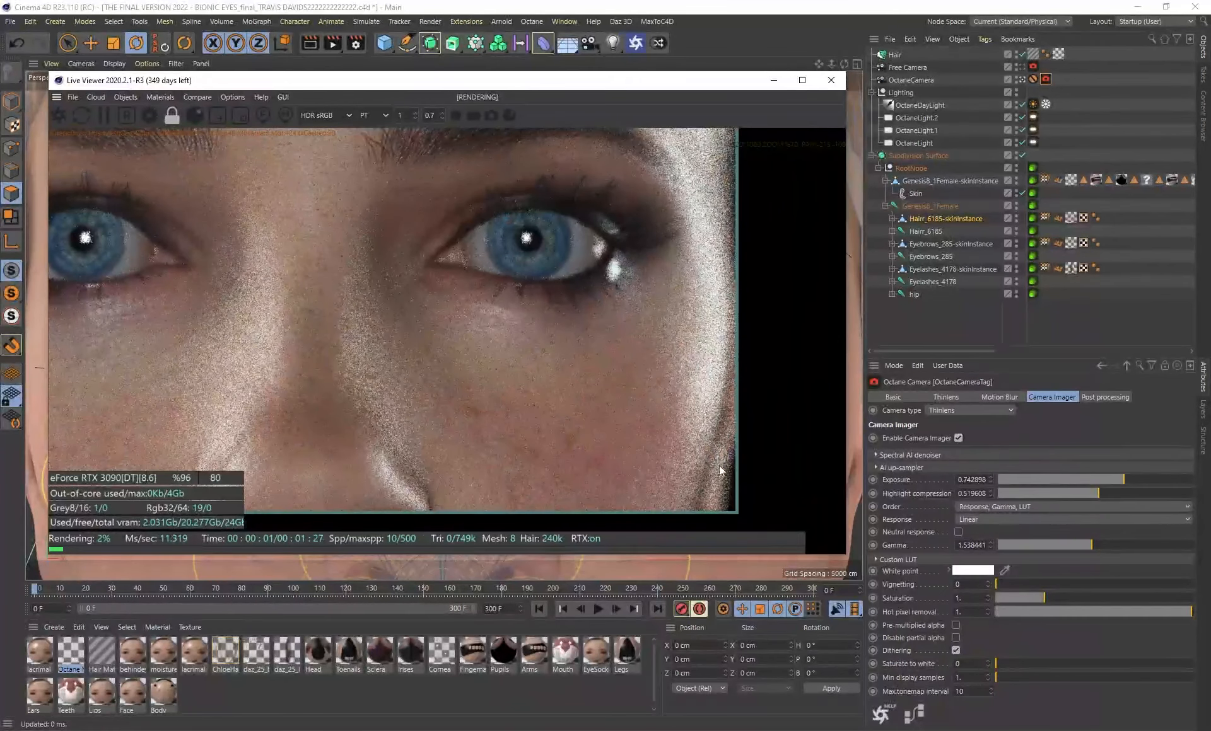
left_click_drag(1101, 613, 1028, 613)
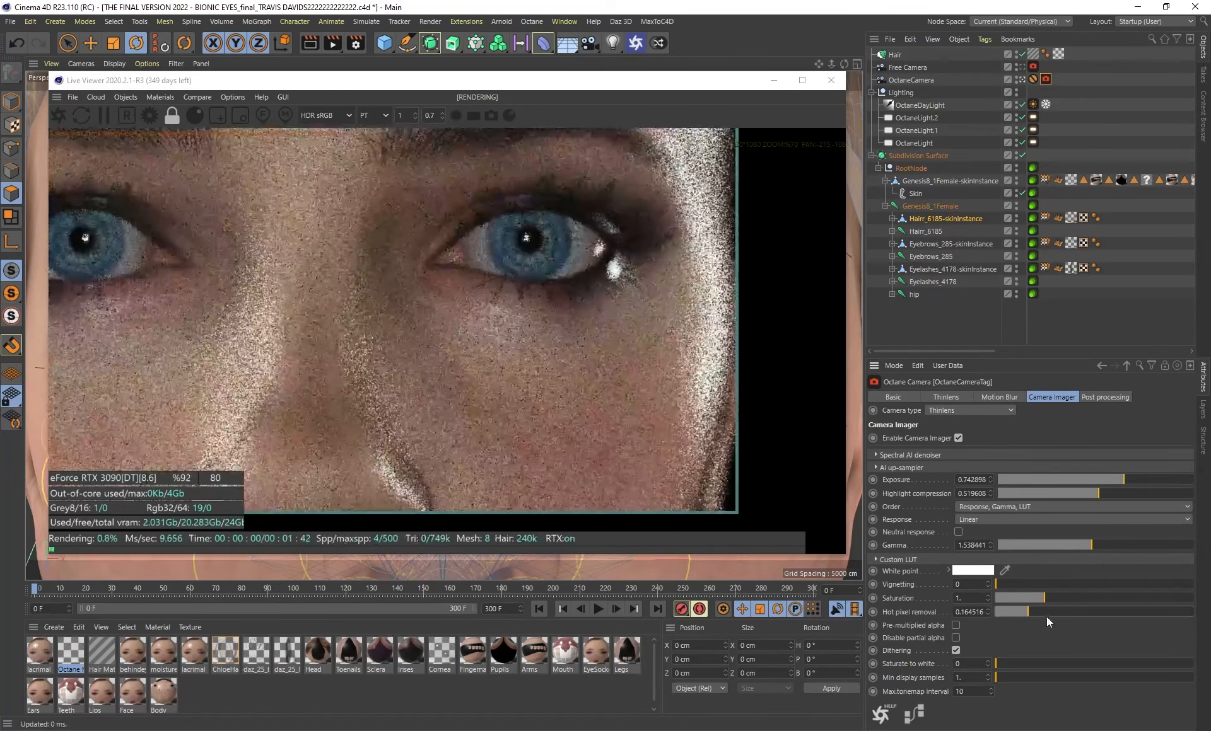
Try a bloom power of about 12.8 in OctaneCamera's post processing settings and undo the change
left_click(1101, 401)
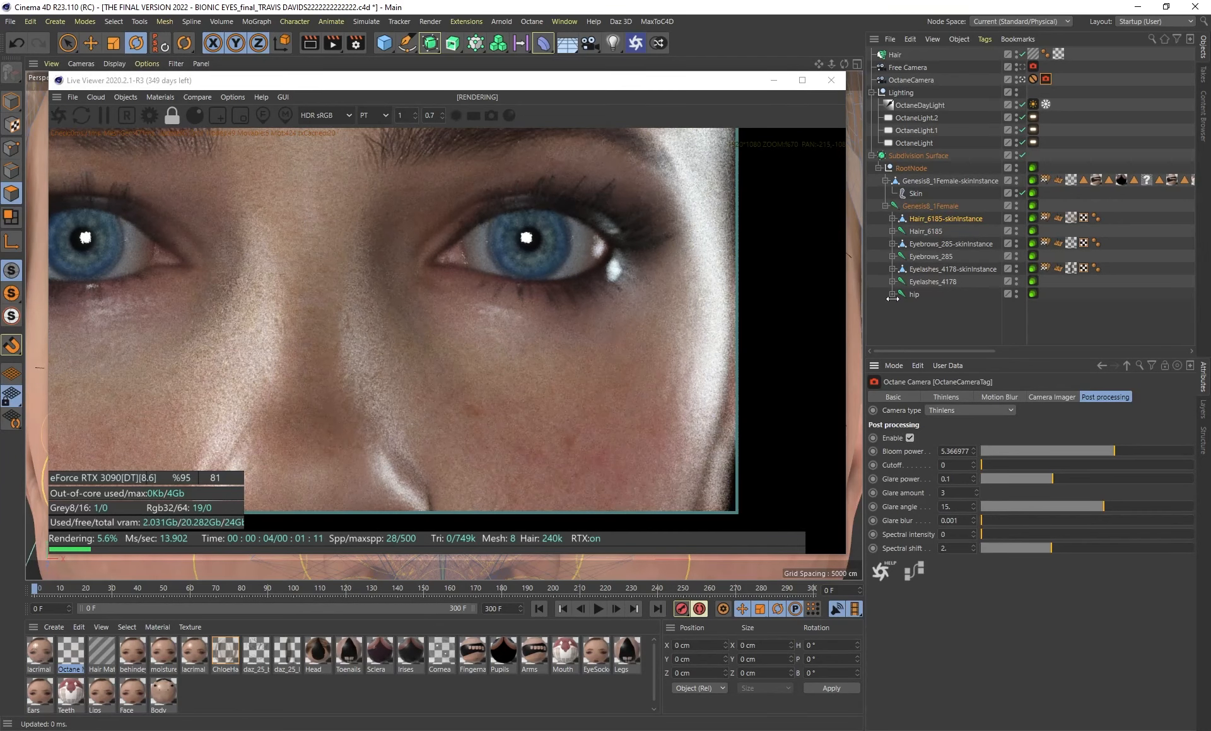
scroll(737, 340, "down", 3)
left_click_drag(659, 332, 737, 365)
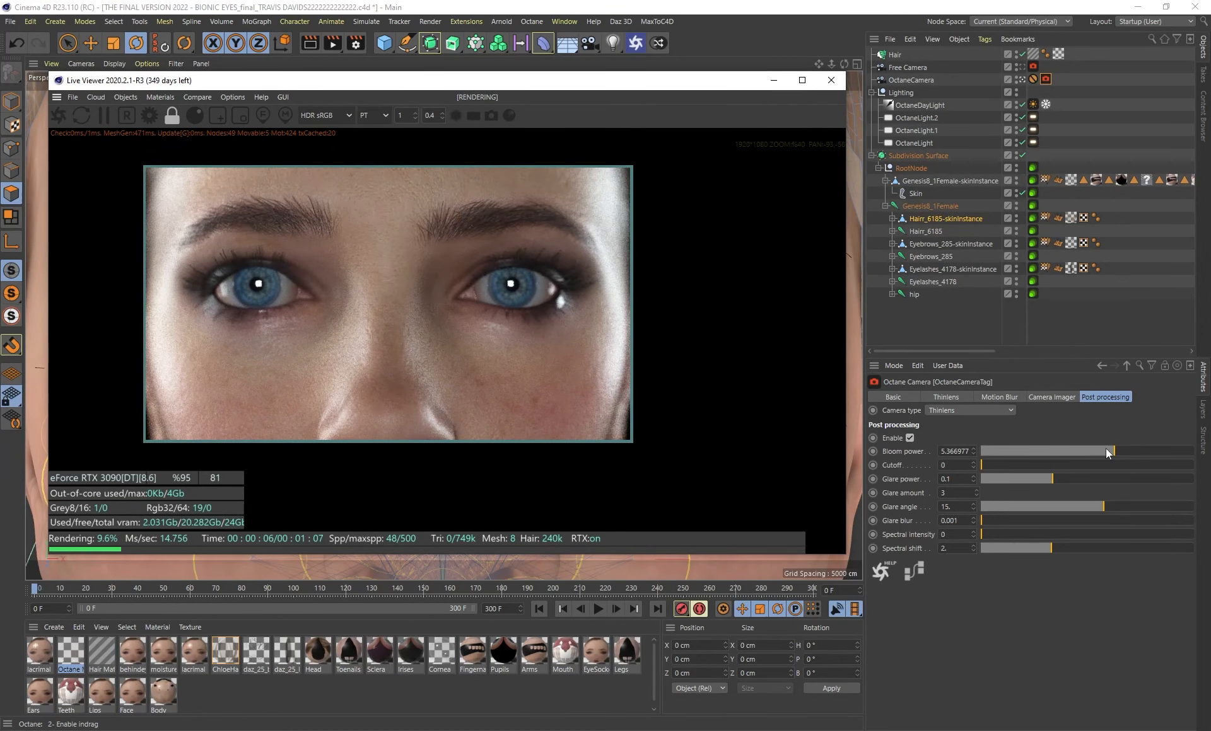
left_click_drag(1106, 449, 1125, 452)
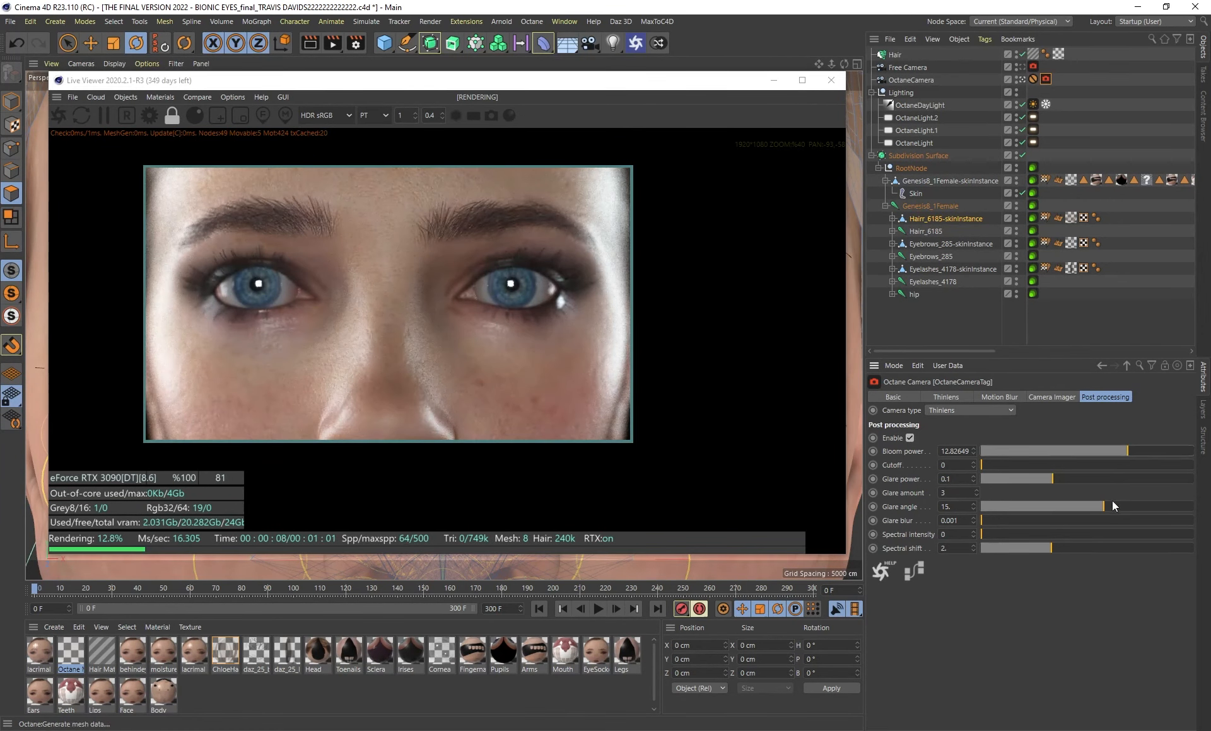
key("ctrl+z")
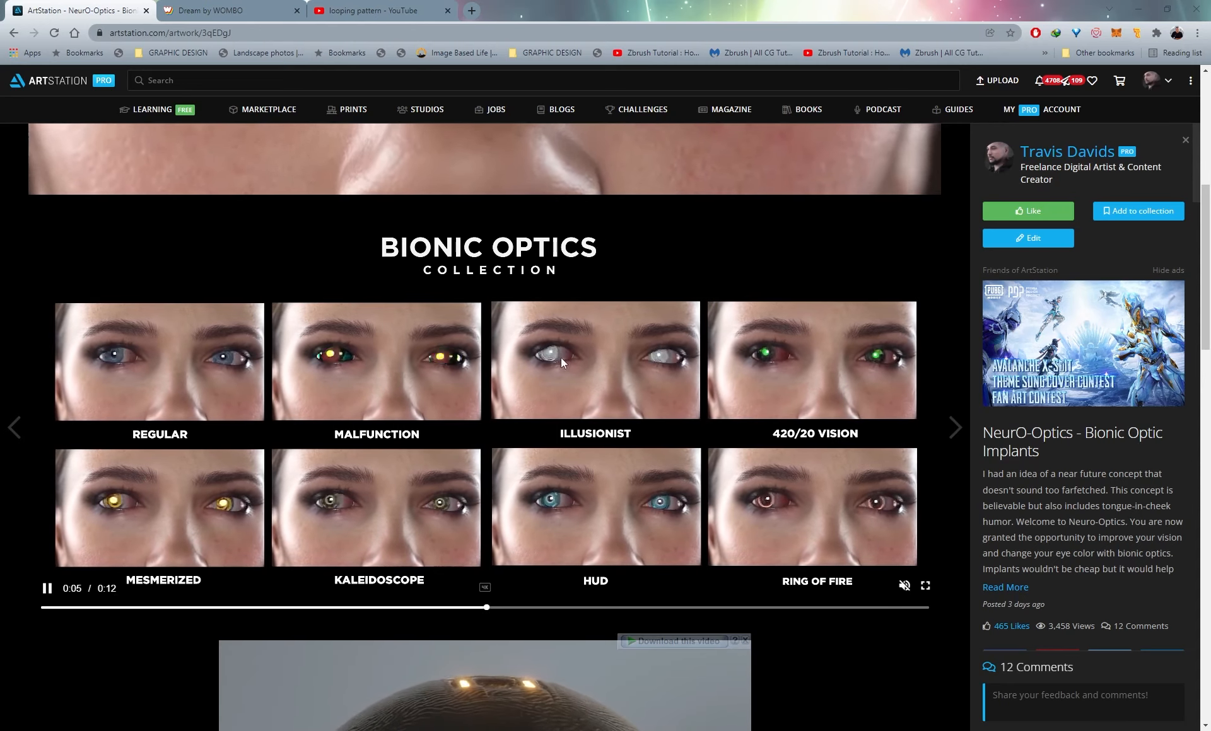
Switch to the ArtStation page in the browser and view the Bionic Optics Collection video in full screen
left_click(924, 587)
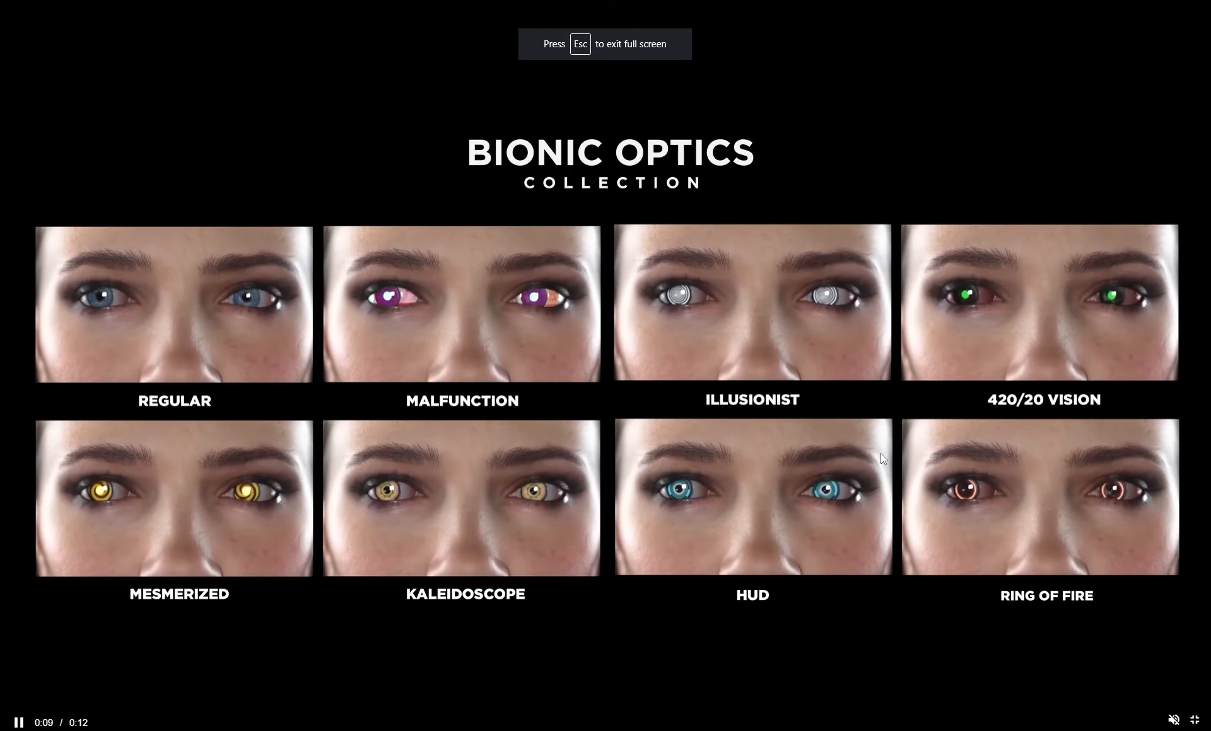
left_click(1193, 722)
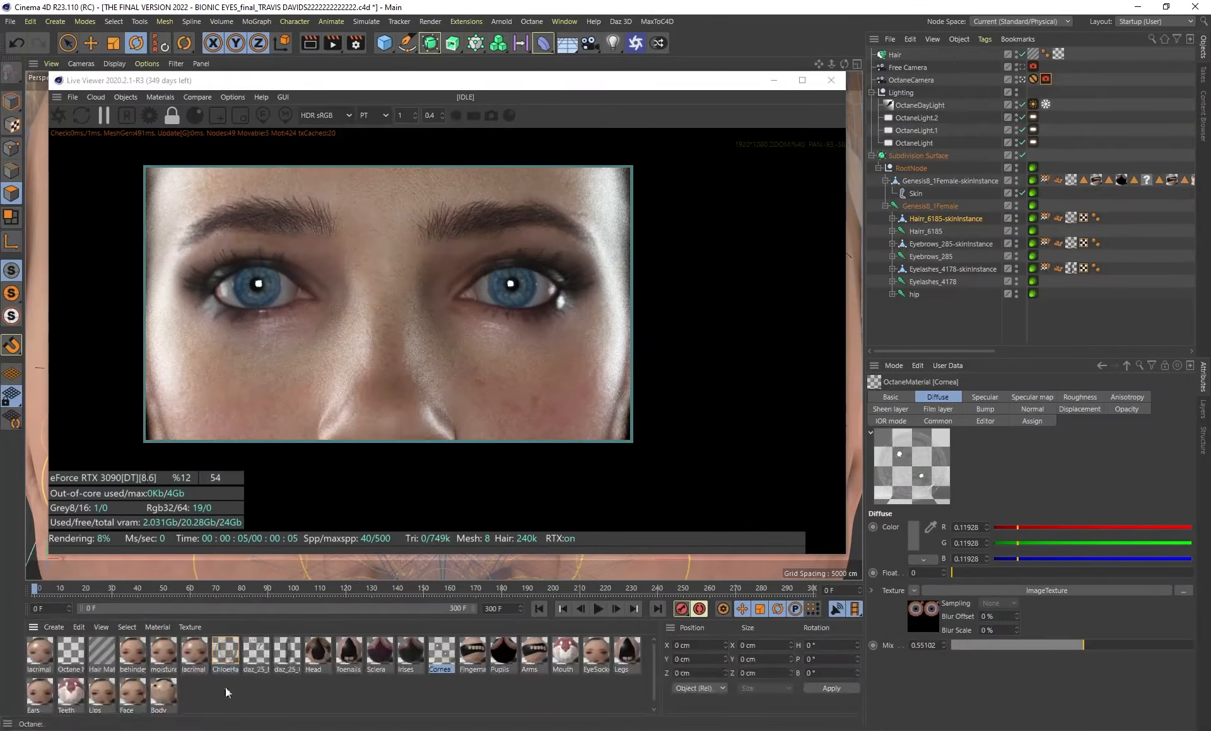
Switch back to Cinema 4D and open the Irises material's diffuse image texture settings in the Material Editor
left_click(391, 655)
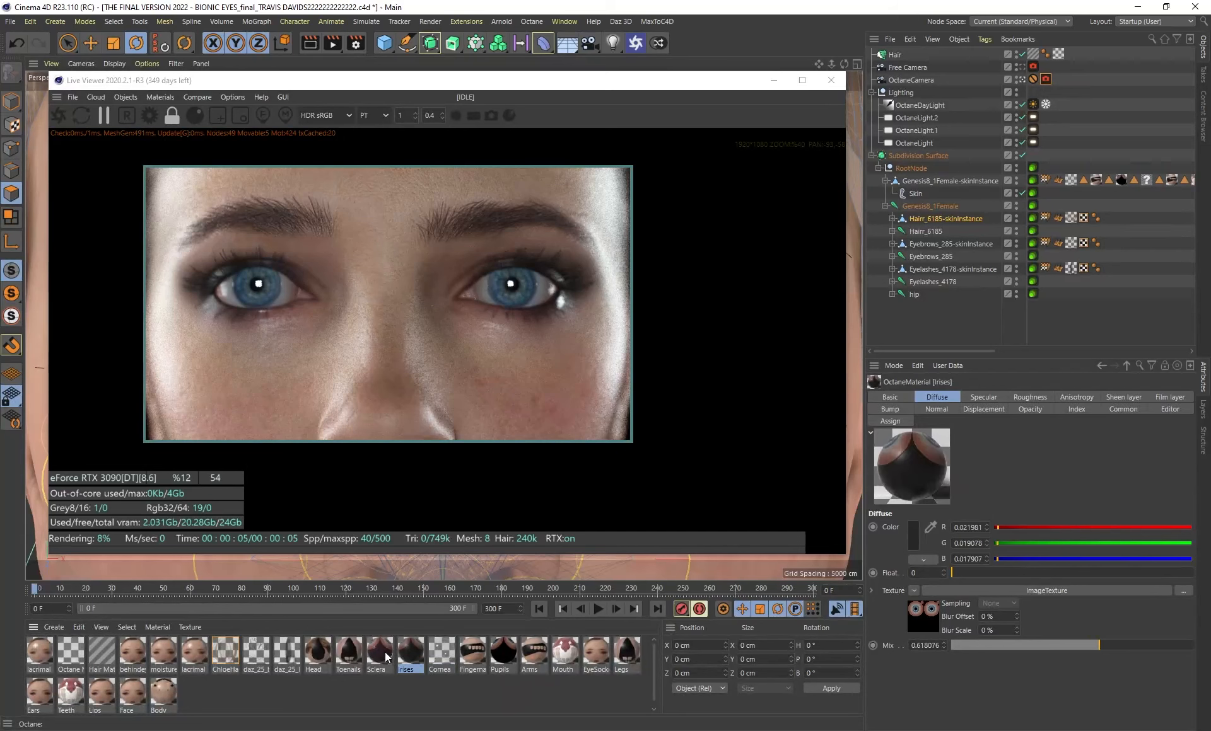
double_click(405, 653)
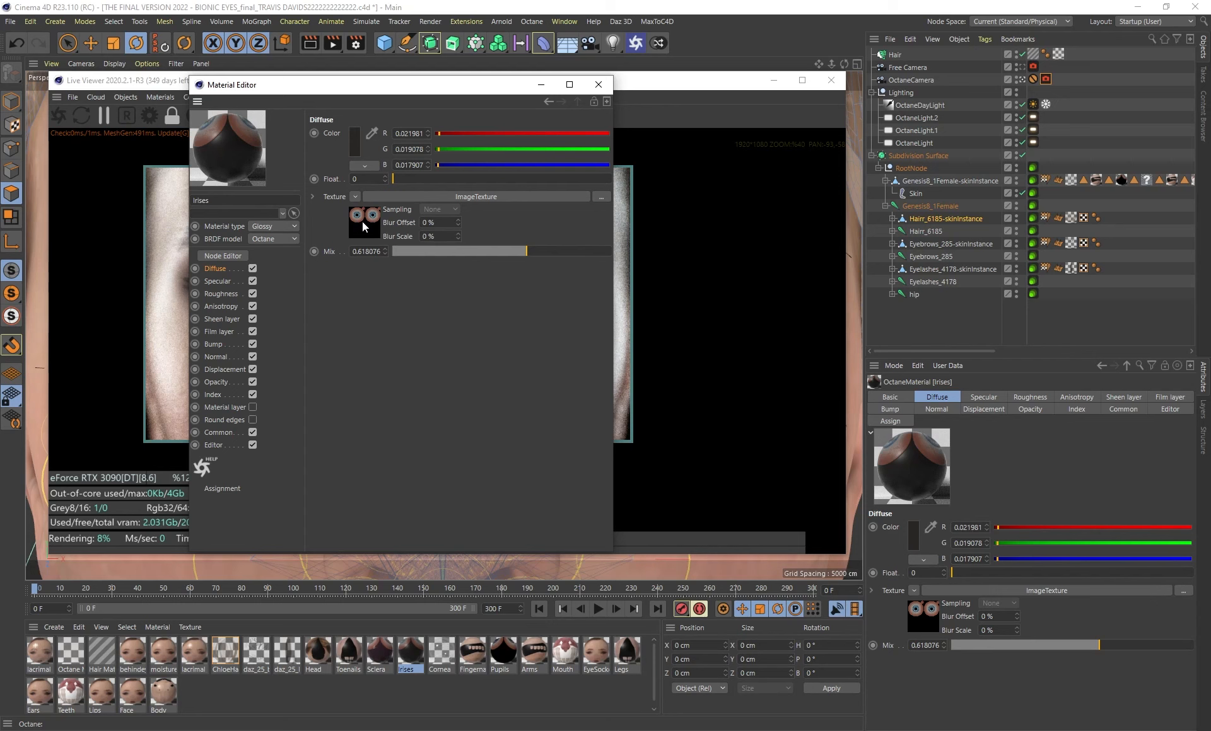
left_click(362, 221)
left_click(343, 199)
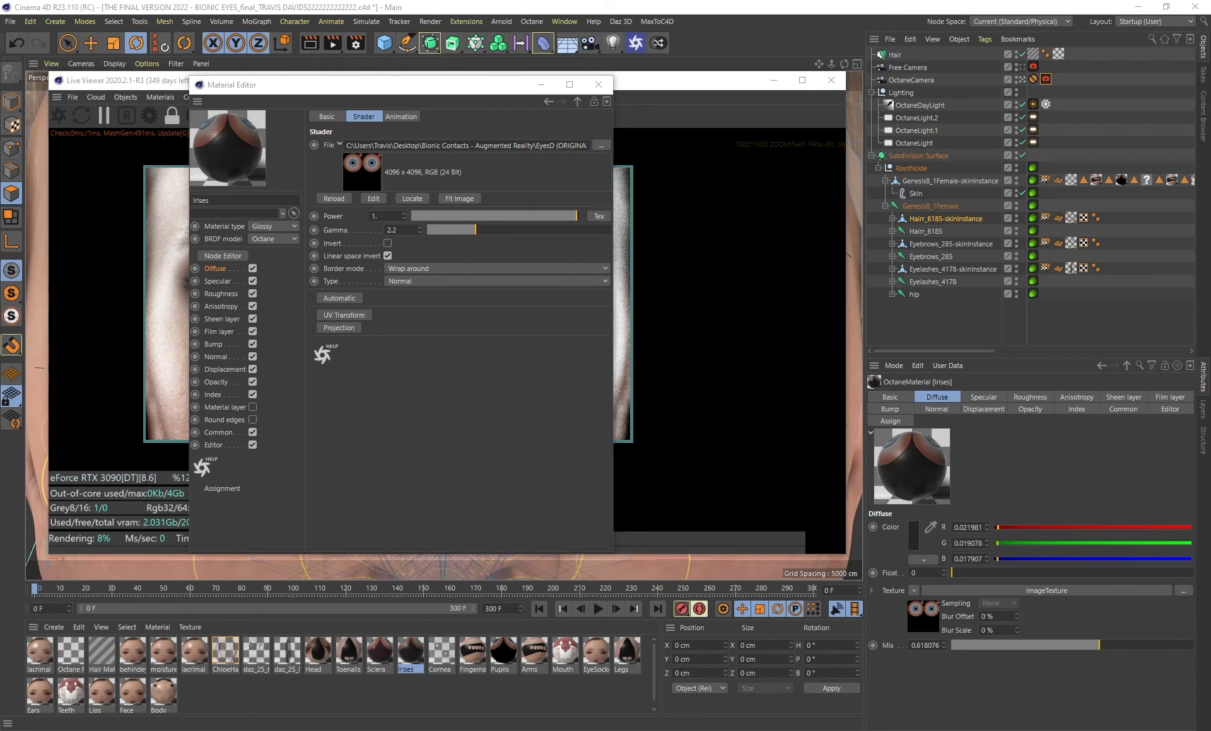
Browse the Bionic Contacts - Augmented Reality folder and preview the modified2 and modified3 eye textures
left_click_drag(0, 102, 587, 159)
scroll(586, 312, "up", 4)
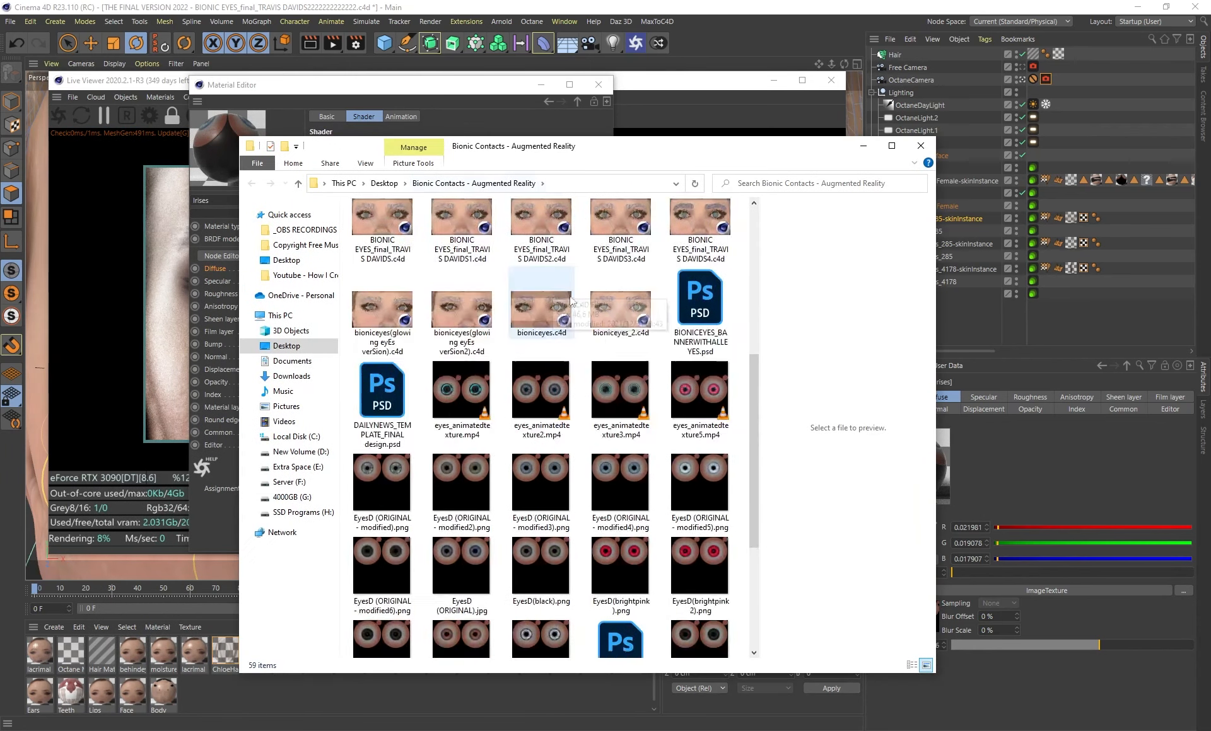
scroll(586, 312, "down", 3)
left_click(453, 270)
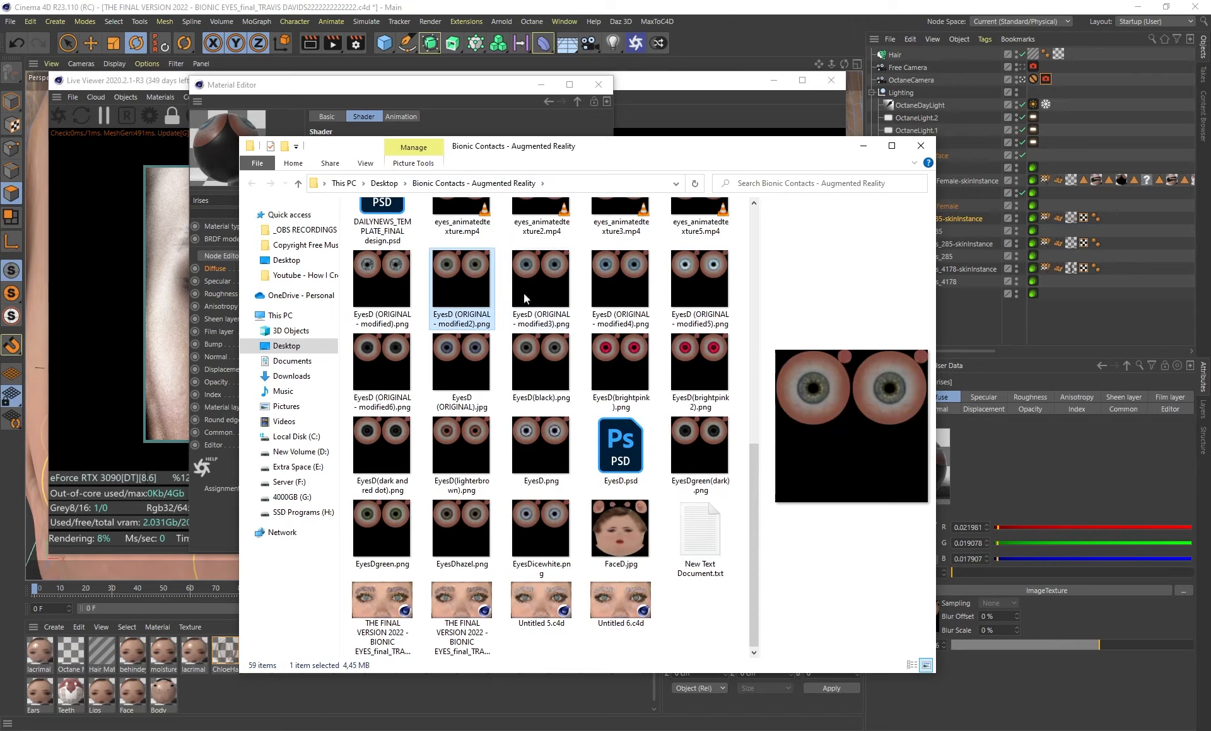
left_click_drag(517, 139, 767, 147)
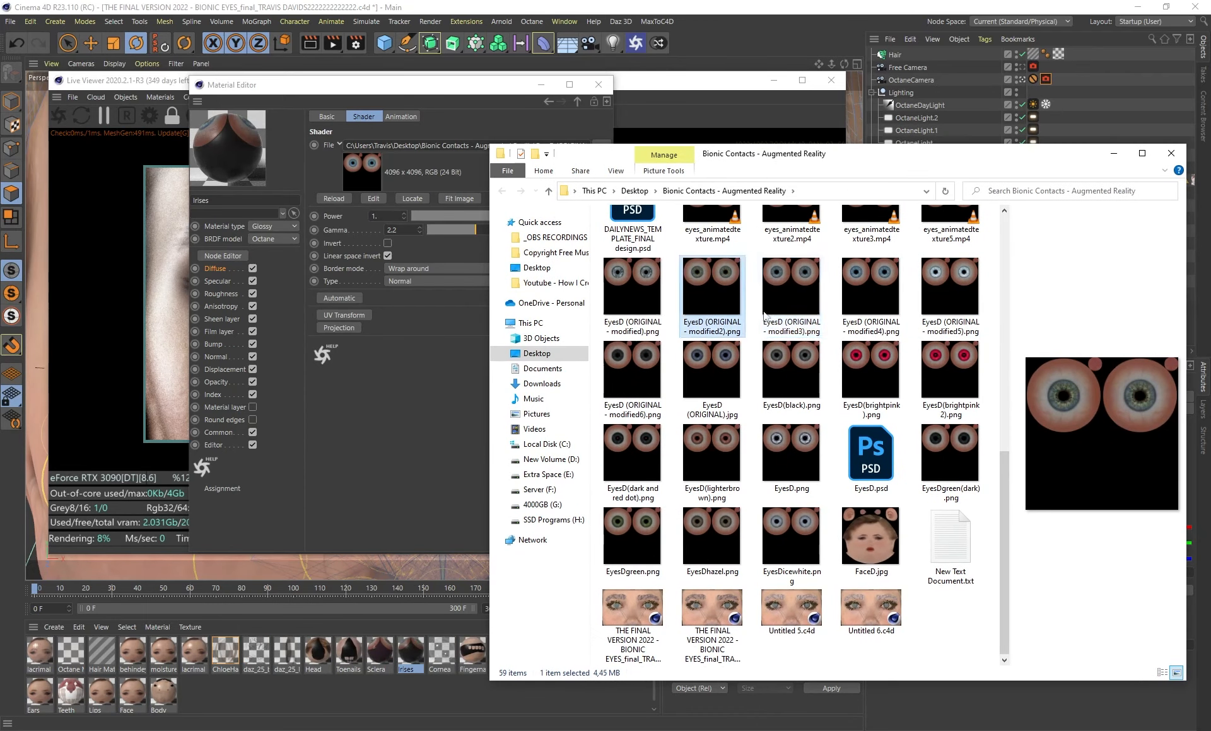
left_click(793, 314)
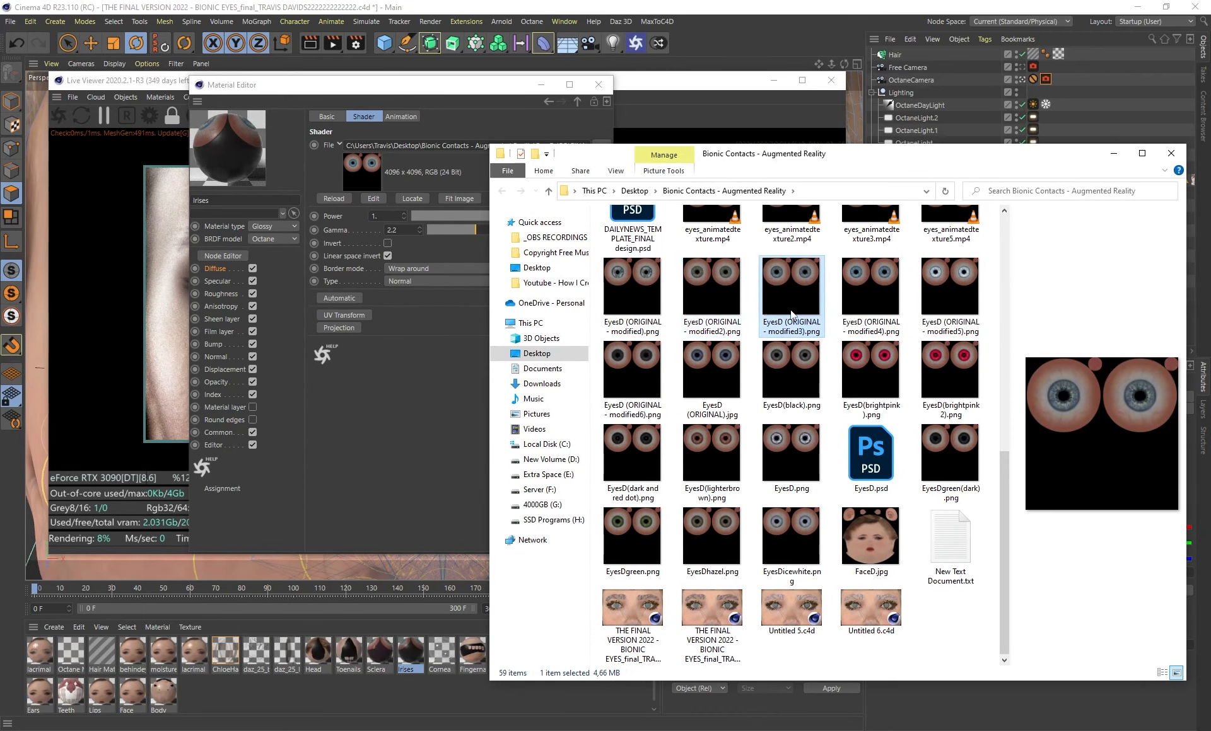
left_click(1114, 154)
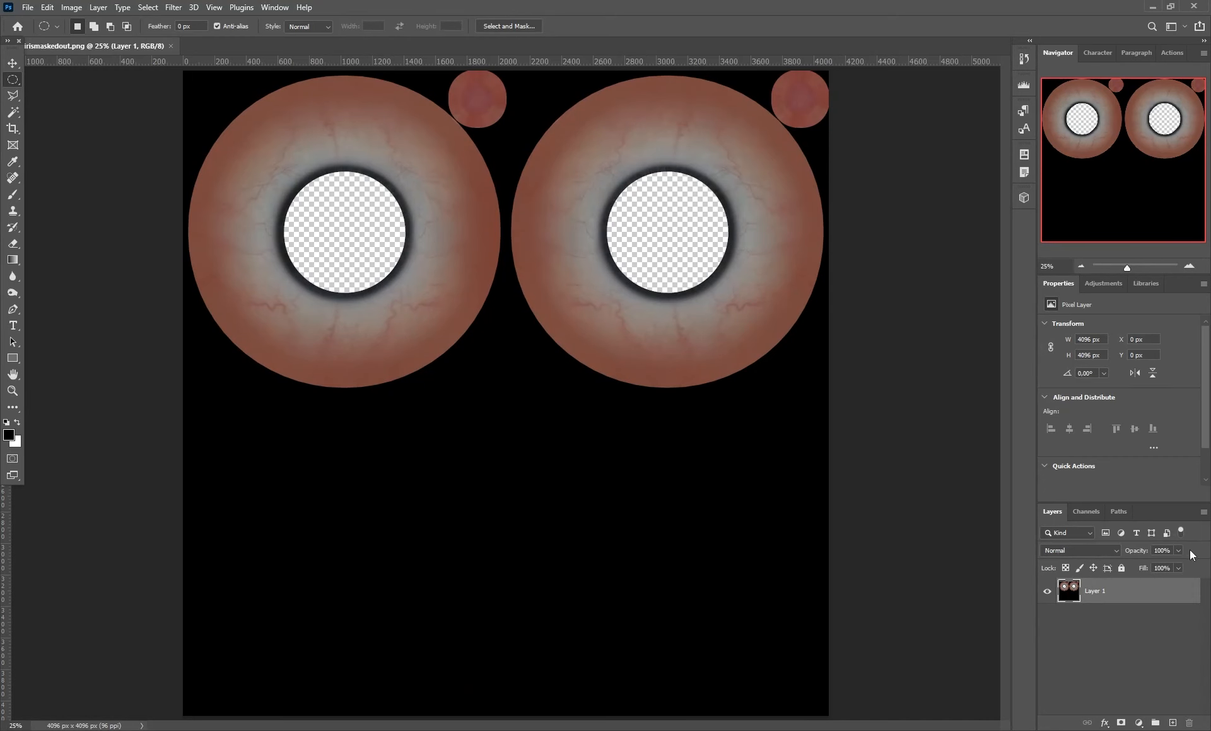
Switch to Photoshop and check the Rasterize Layer option for Layer 1 of the masked-out iris texture
right_click(1116, 594)
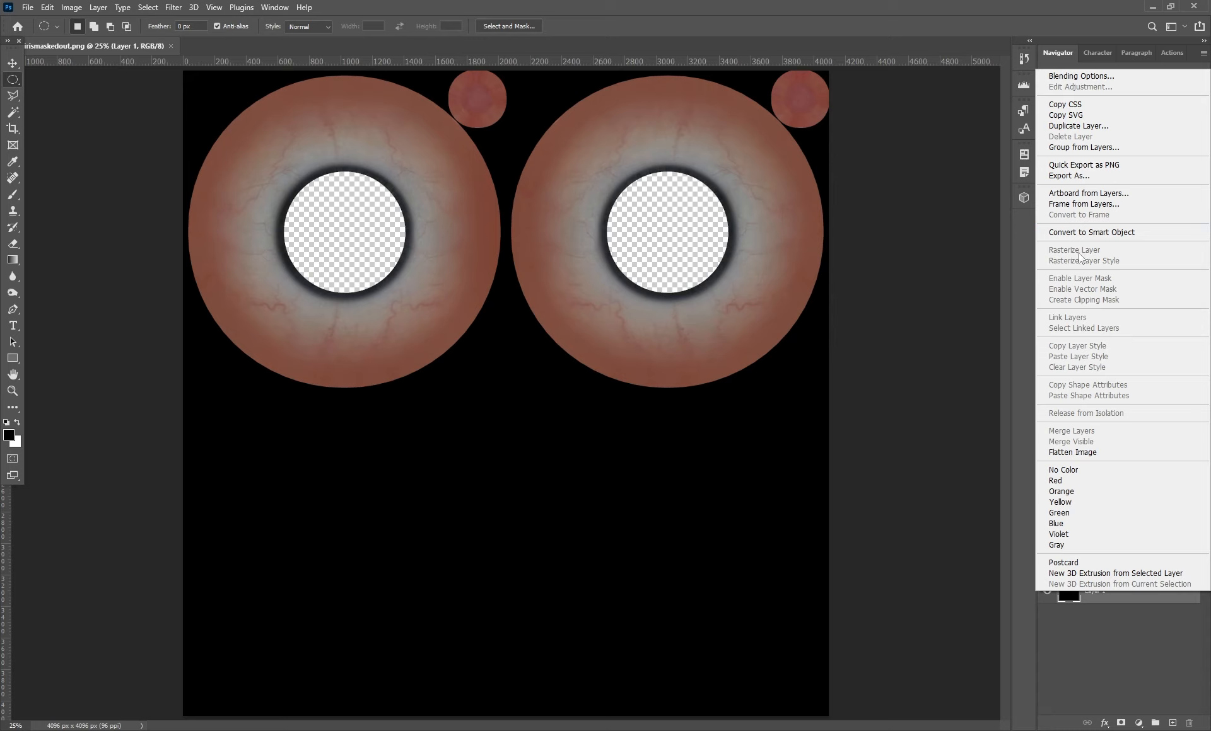
left_click(935, 234)
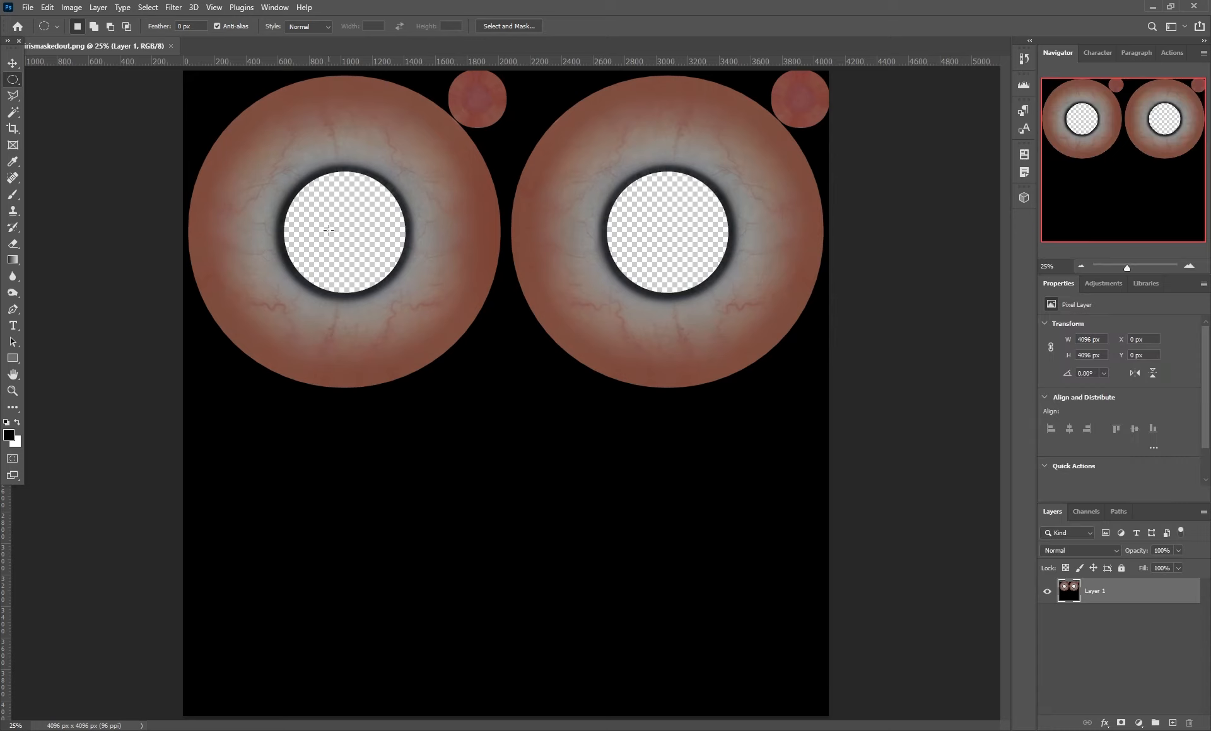
Try circular Elliptical Marquee selections from the centre of the left eye's cut-out iris, clearing each selection
right_click(20, 82)
left_click(66, 94)
left_click_drag(343, 227, 396, 282, "alt+shift")
key("ctrl+d")
left_click_drag(342, 235, 406, 295, "alt+shift")
key("ctrl+d")
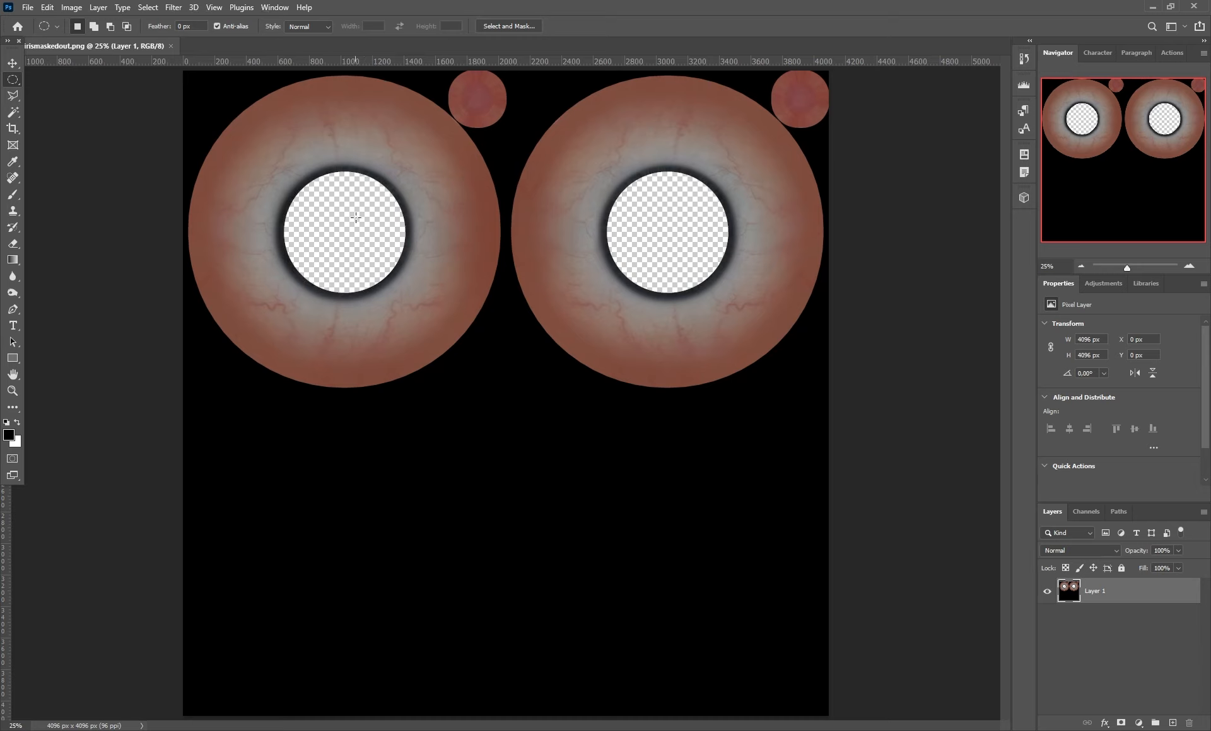